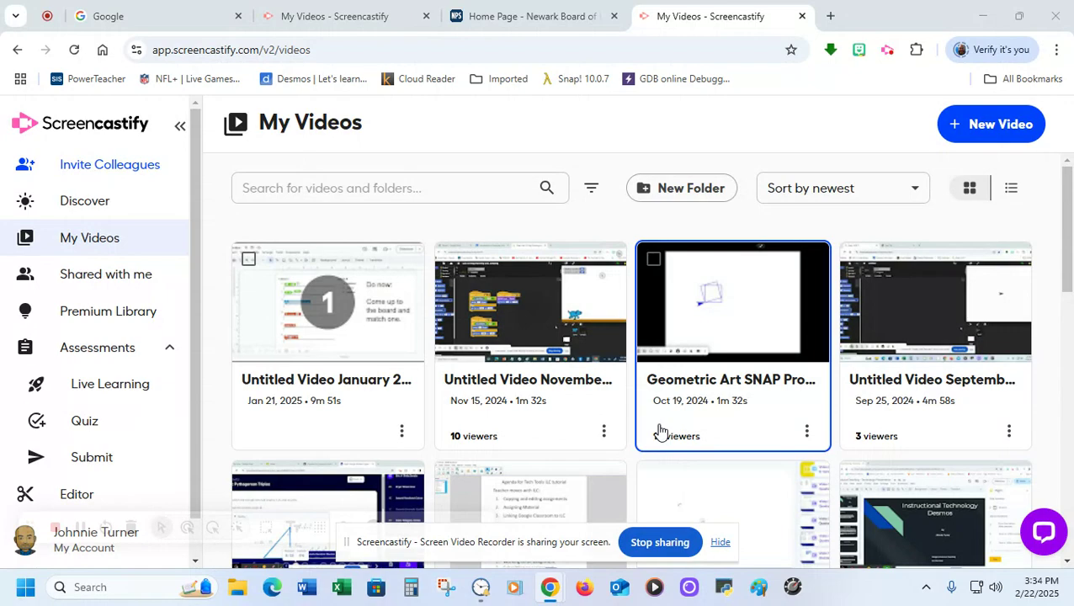
Step: Switch to the Newark Board of Education tab and load nps.schoology.com
click(516, 17)
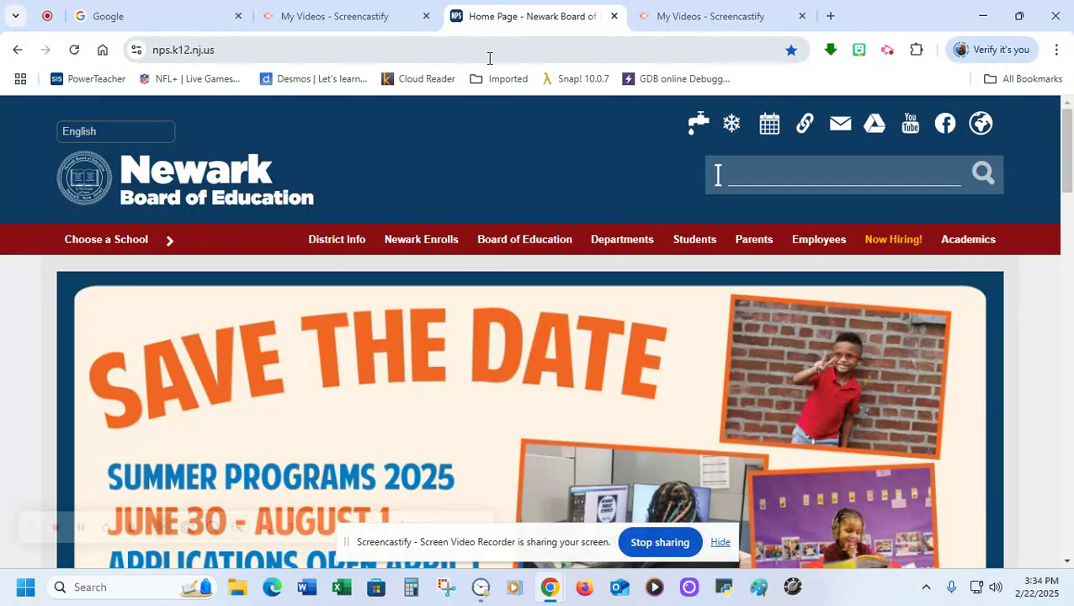
click(491, 54)
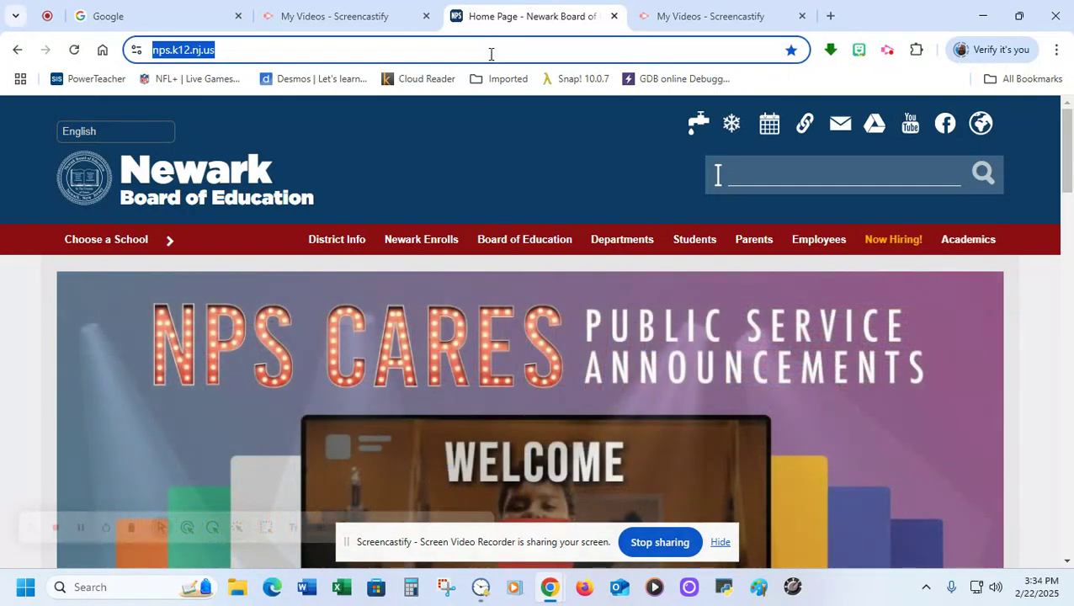
text(nps.)
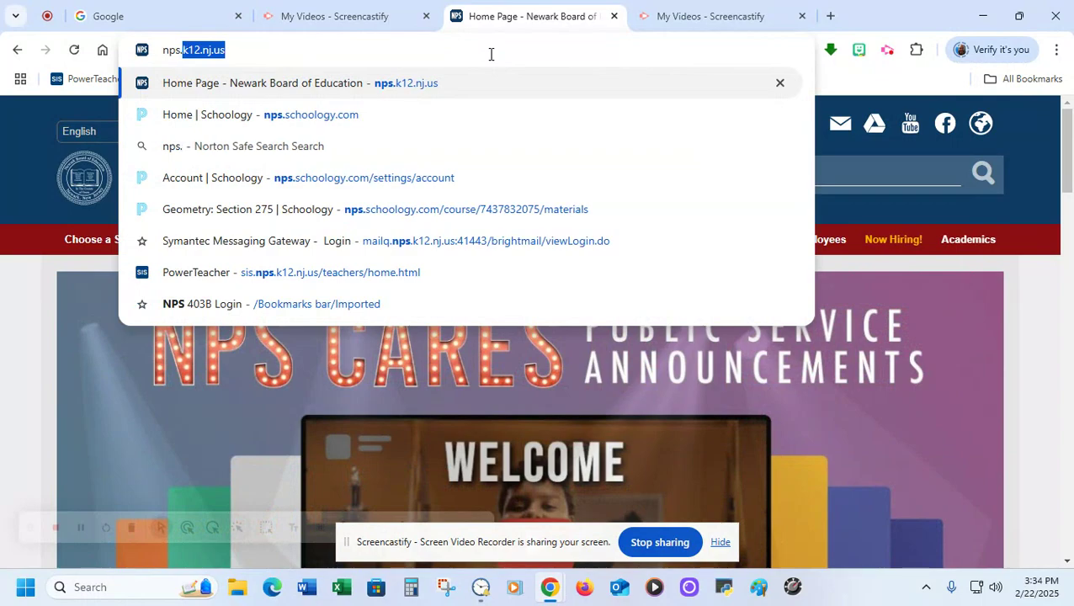
text(schoology.com)
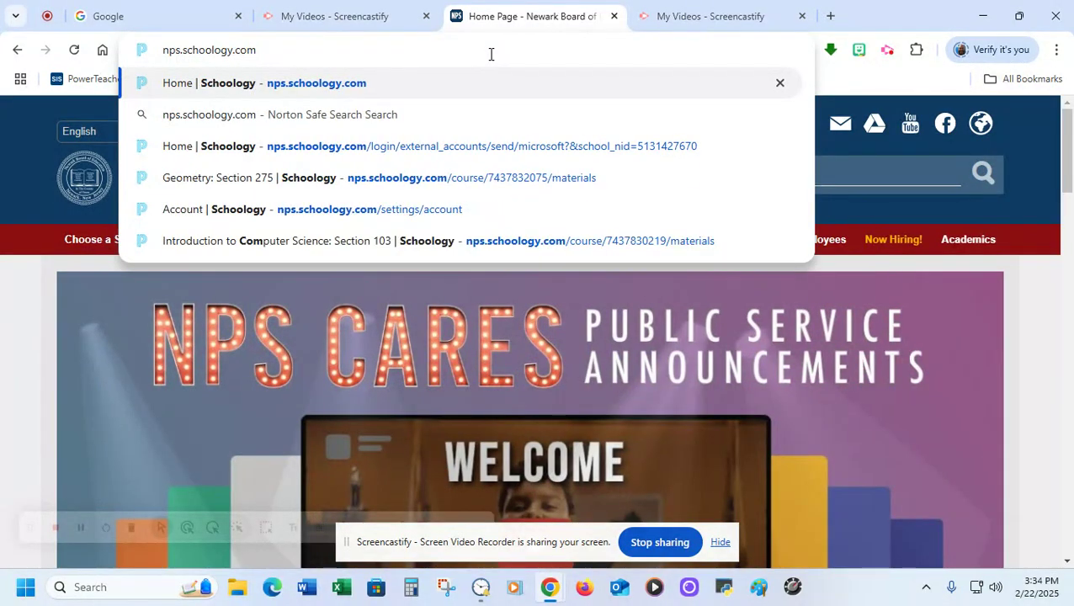
key(Return)
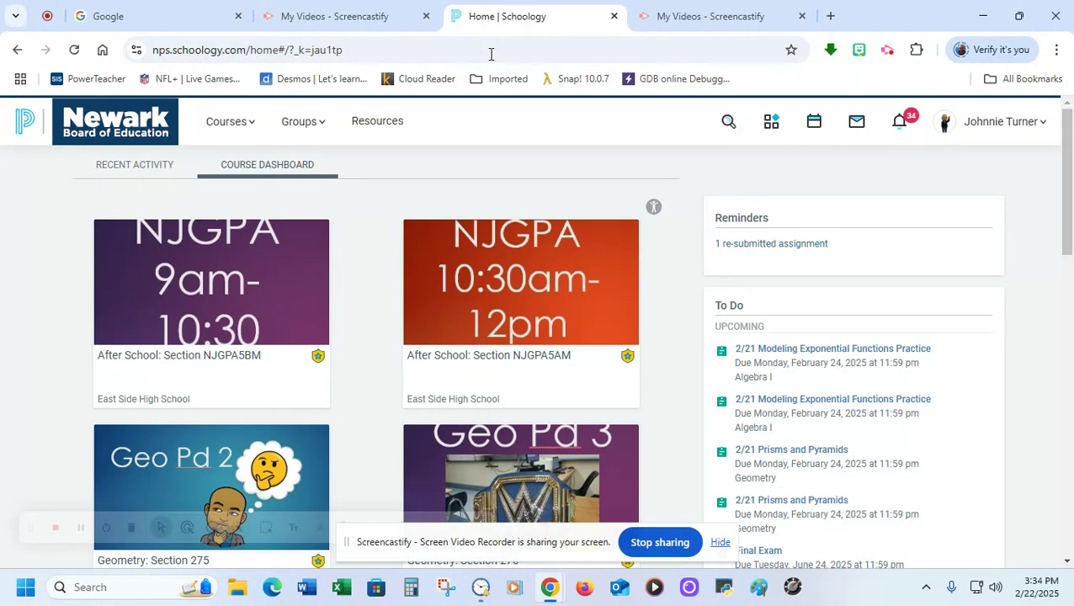
Step: Return to nps.k12.nj.us, dismiss the Newark Chops video popup, and reveal the Students menu
click(491, 53)
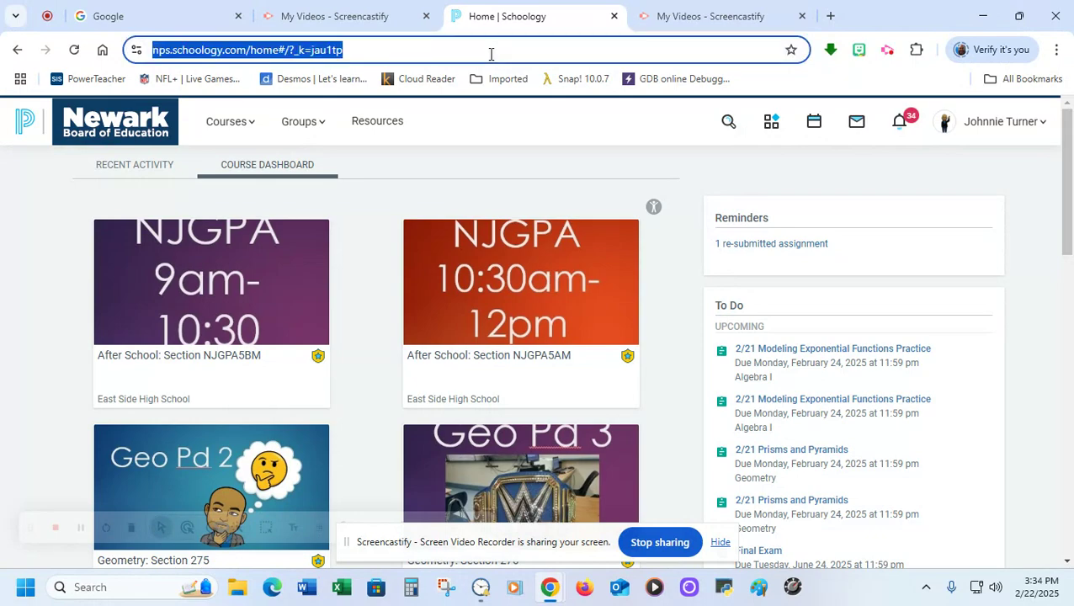
text(np)
key(Return)
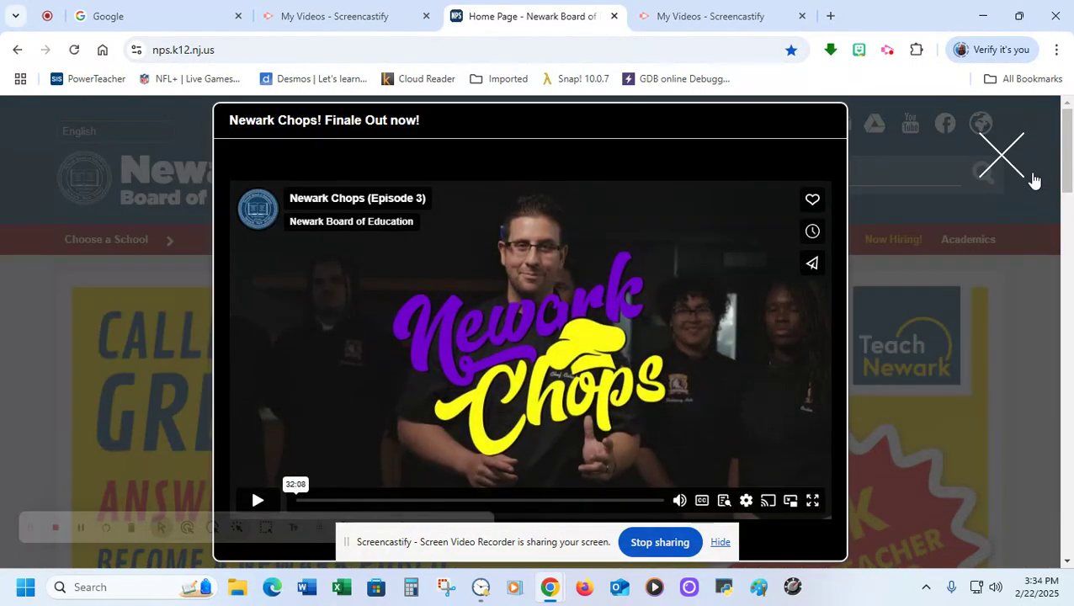
click(1010, 166)
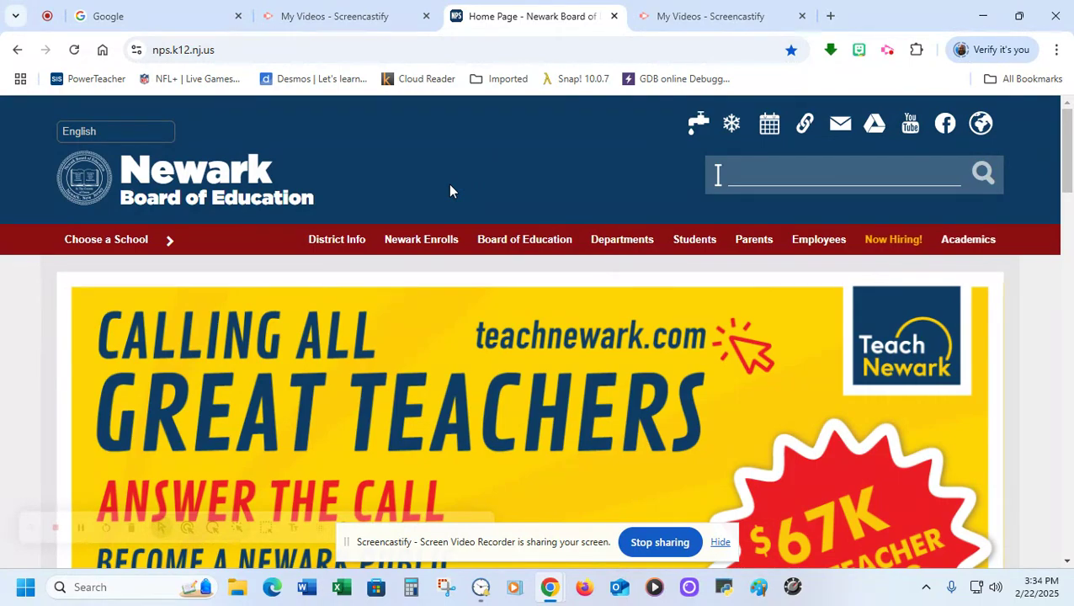
mouse_move(695, 242)
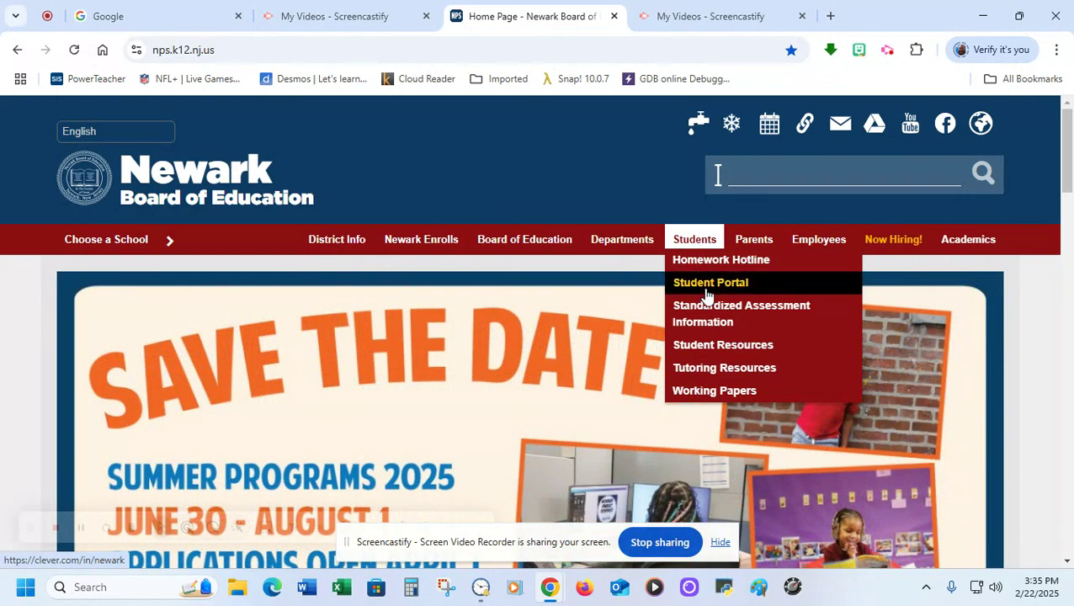
Step: Sign in to Clever's Student Portal with Google and launch Schoology from Learning Management resources
click(708, 291)
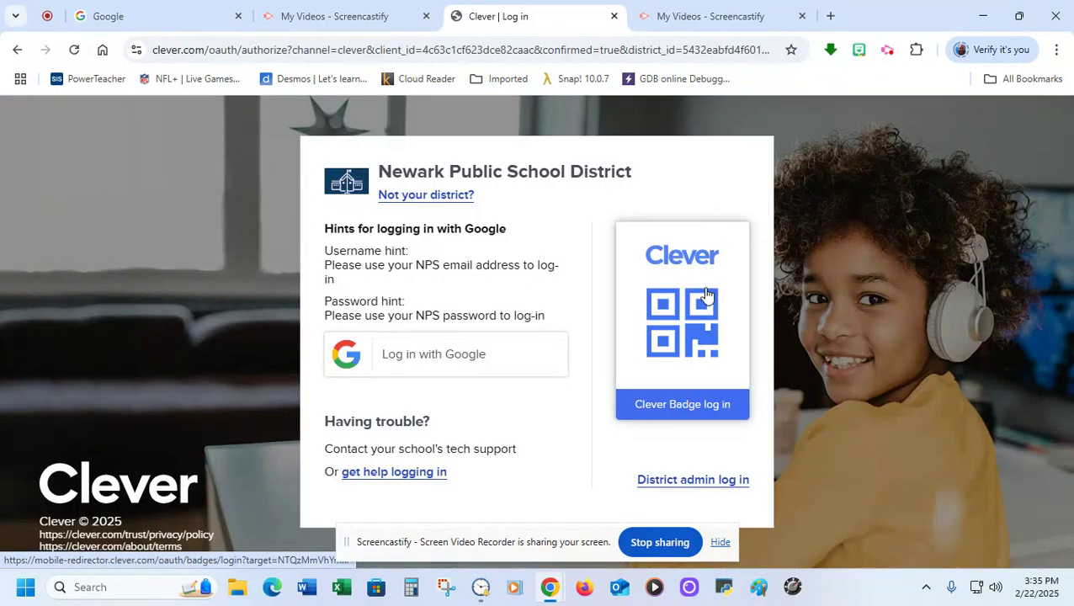
click(444, 360)
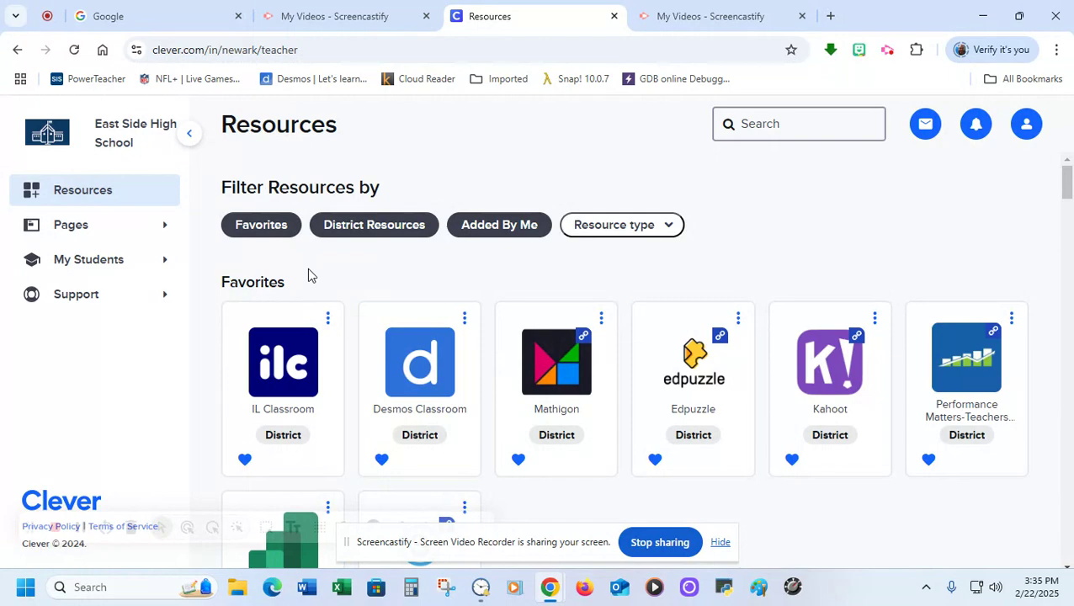
scroll(308, 278, down, 3)
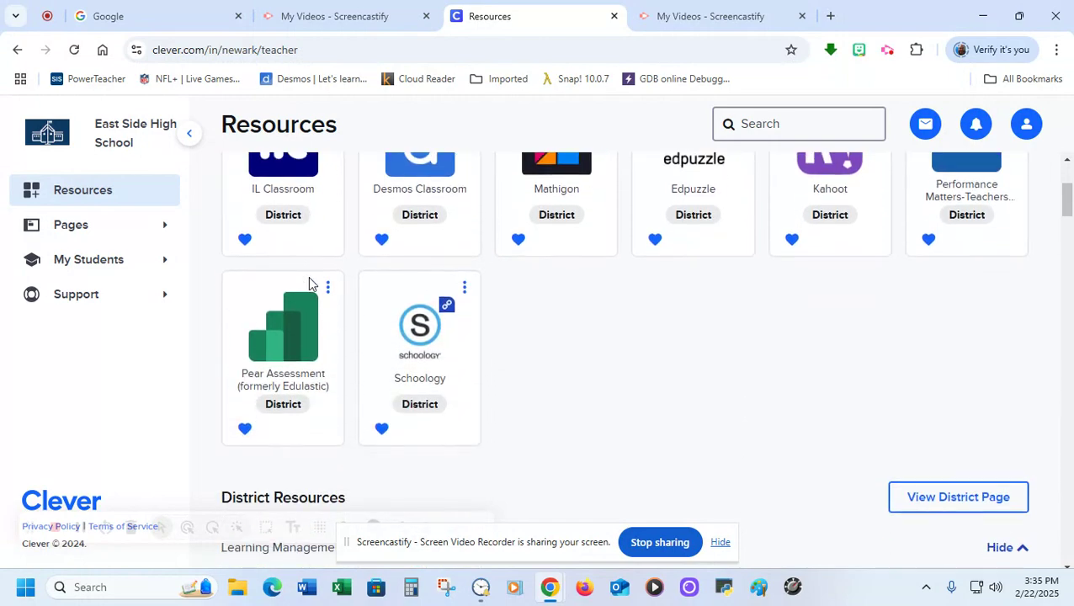
scroll(308, 283, down, 6)
scroll(375, 315, up, 2)
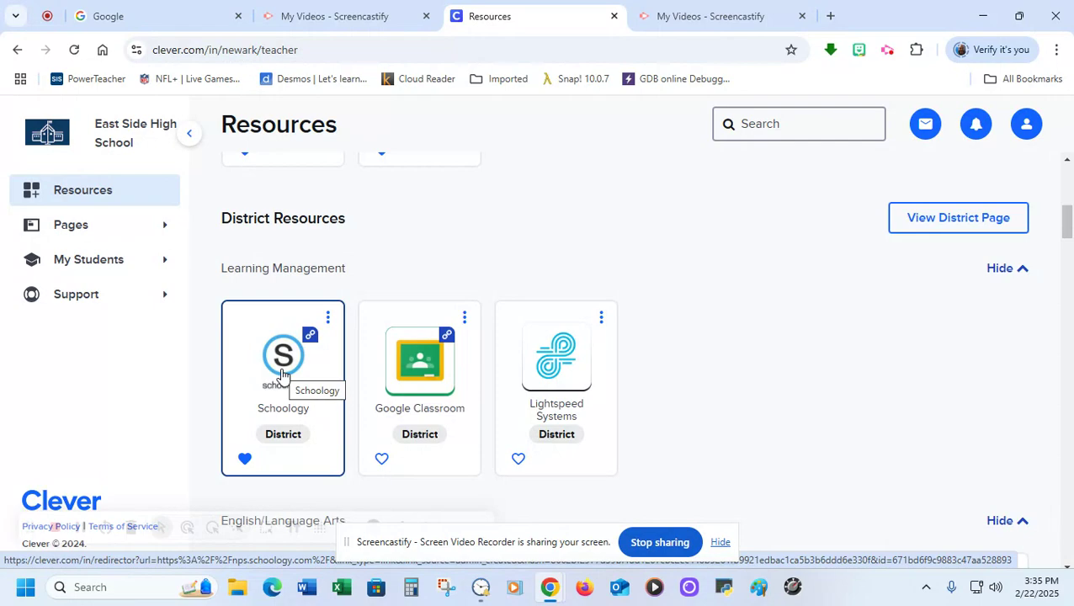
click(283, 370)
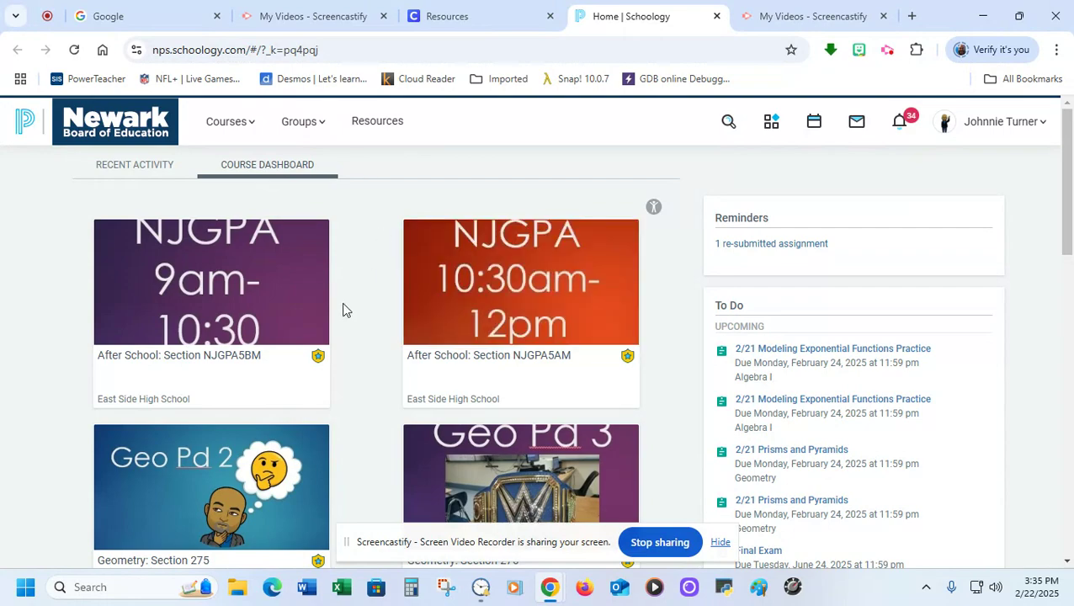
click(226, 123)
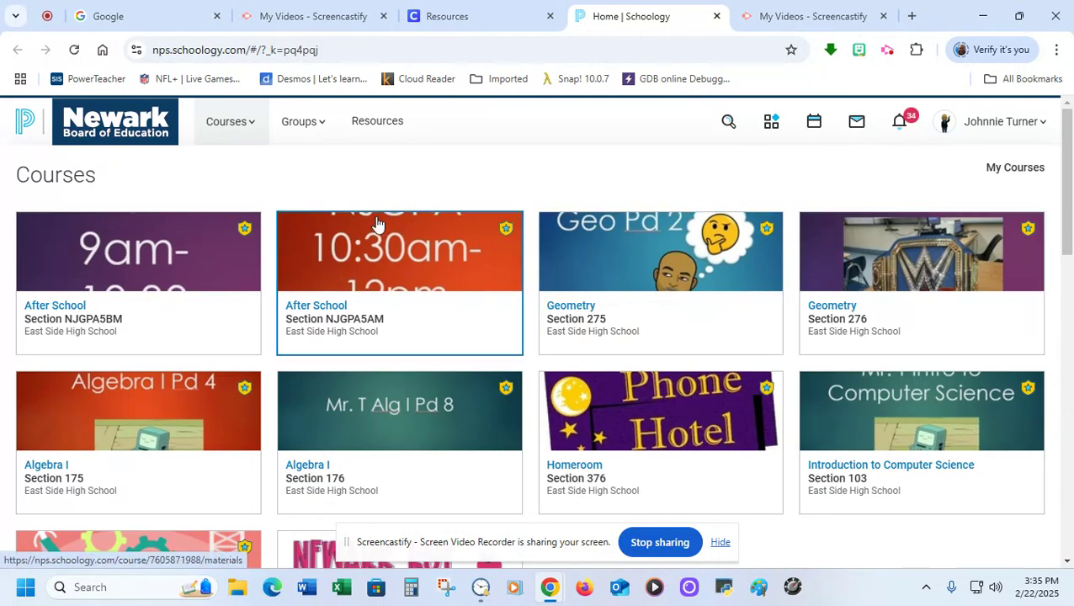
Step: Look over the course cards and open Geometry: Section 275
scroll(181, 394, down, 1)
scroll(181, 394, down, 2)
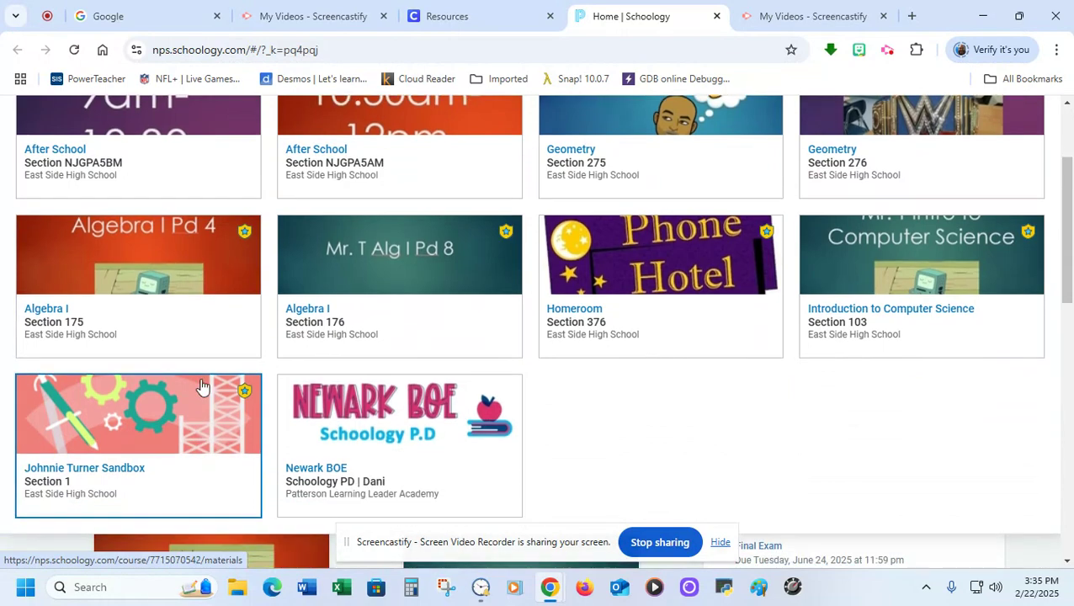
scroll(221, 376, up, 2)
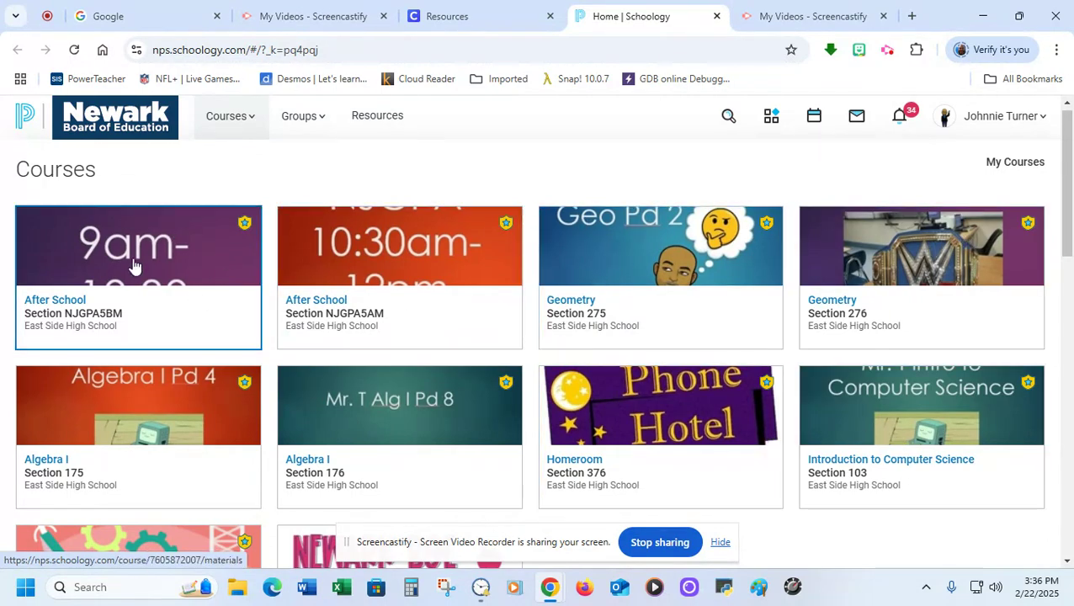
click(586, 246)
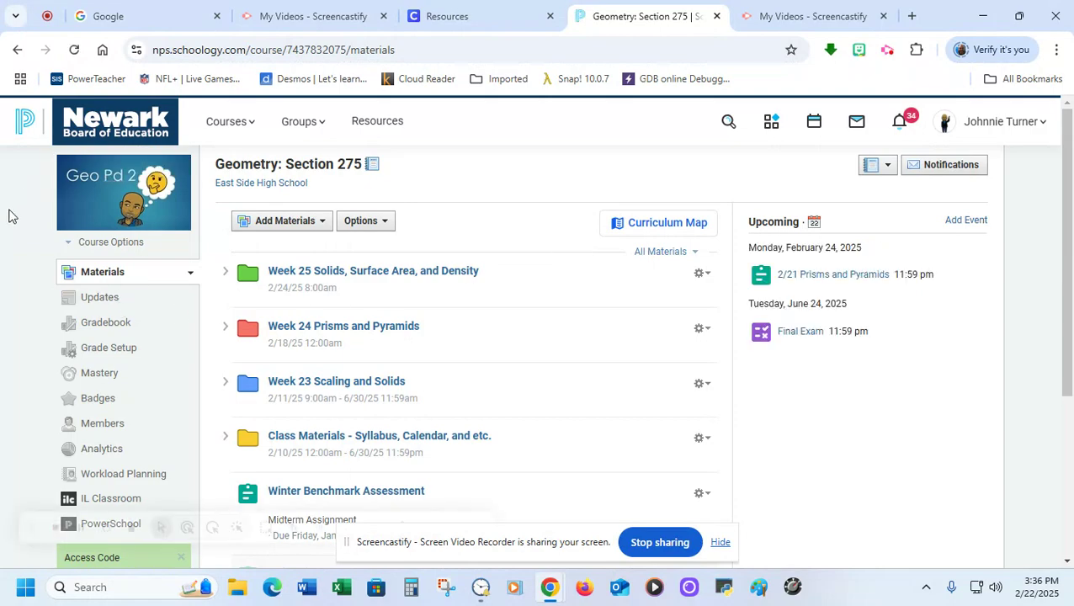
Step: Browse the Geometry course's picture choices, close without changing it, and return to the course list
mouse_move(59, 199)
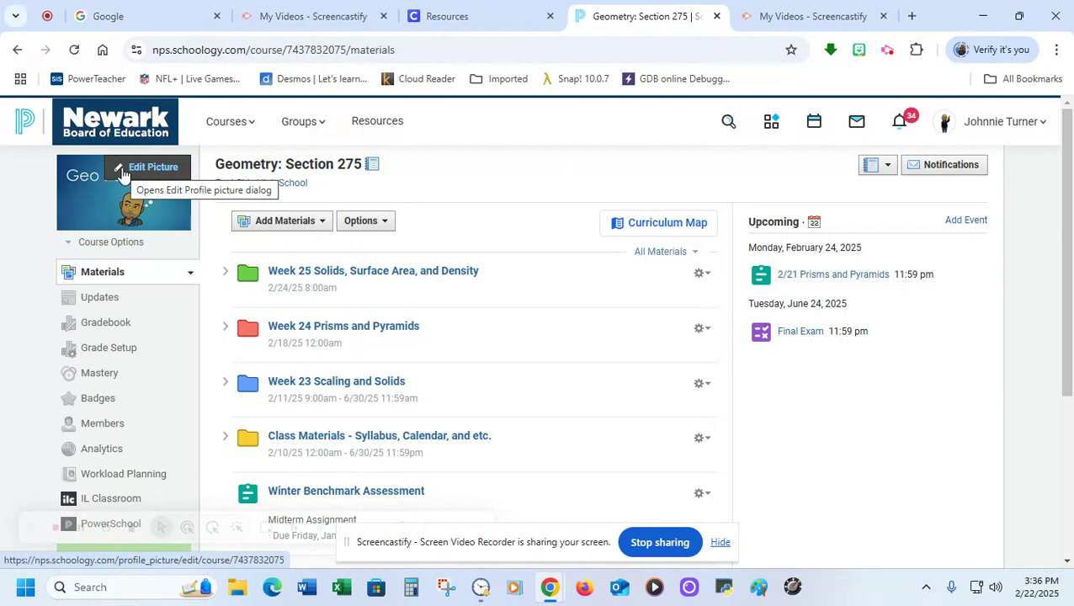
click(122, 171)
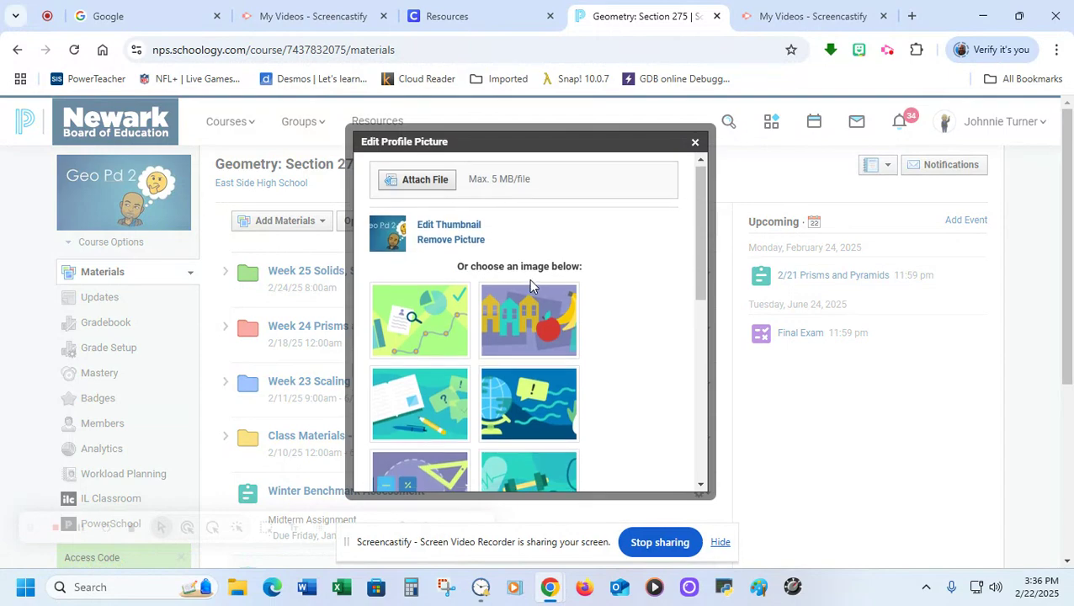
scroll(529, 279, down, 2)
scroll(497, 362, down, 2)
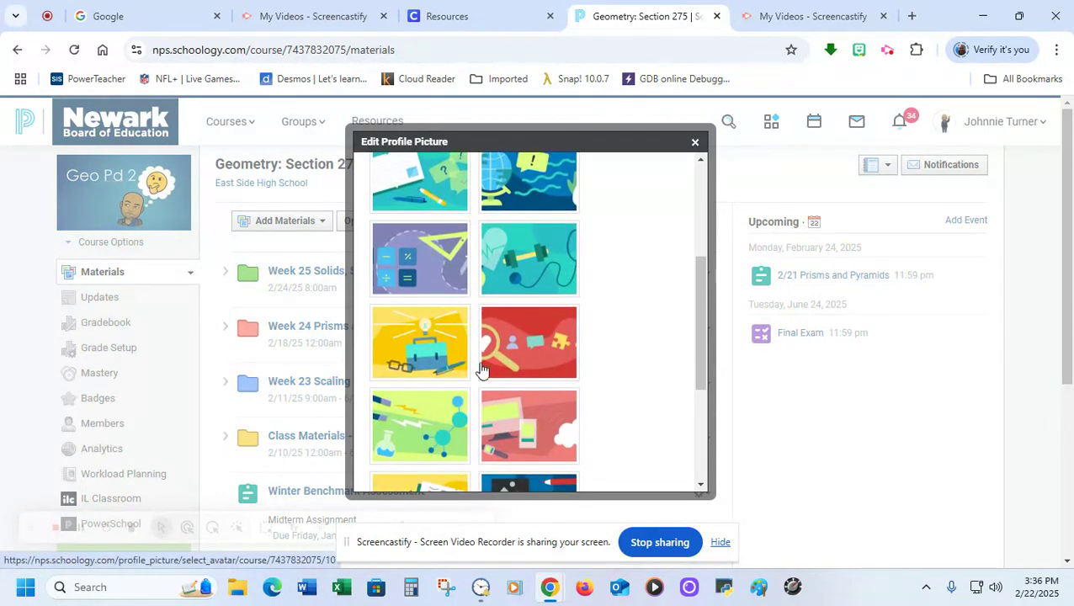
scroll(541, 421, up, 5)
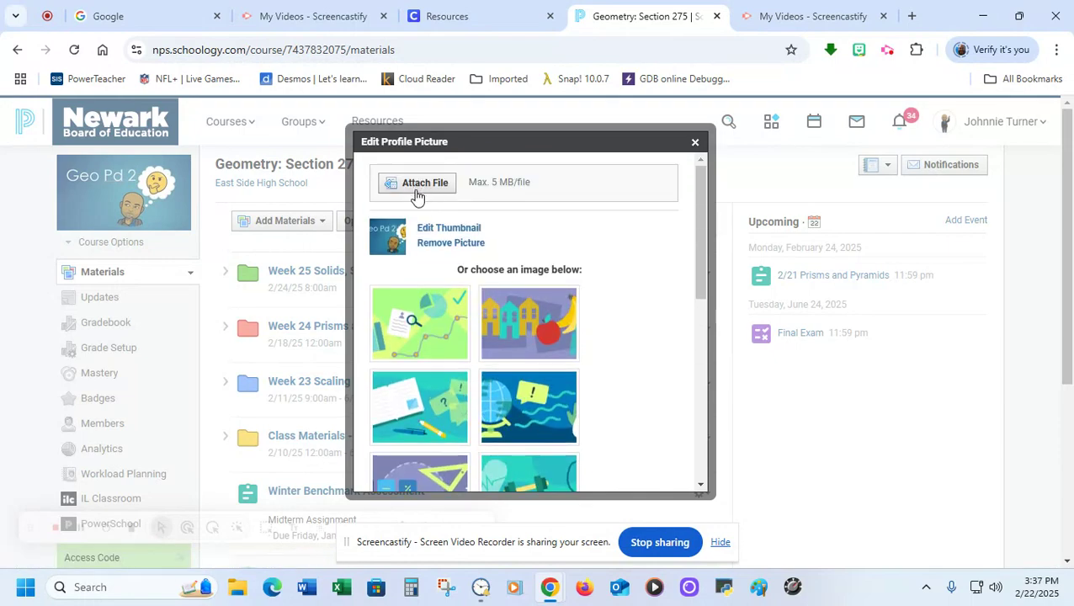
click(694, 142)
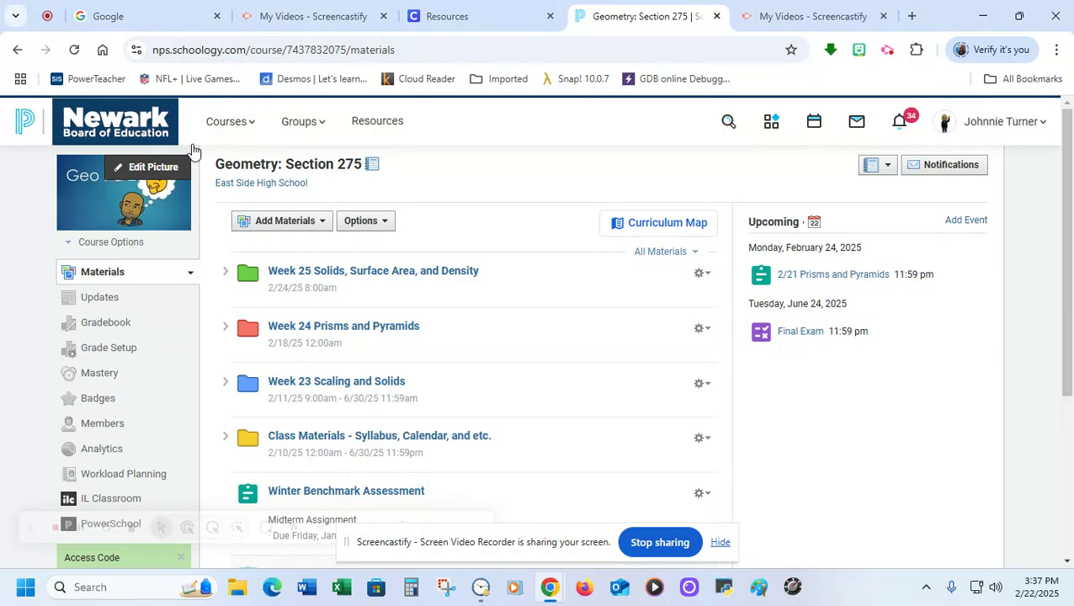
click(209, 133)
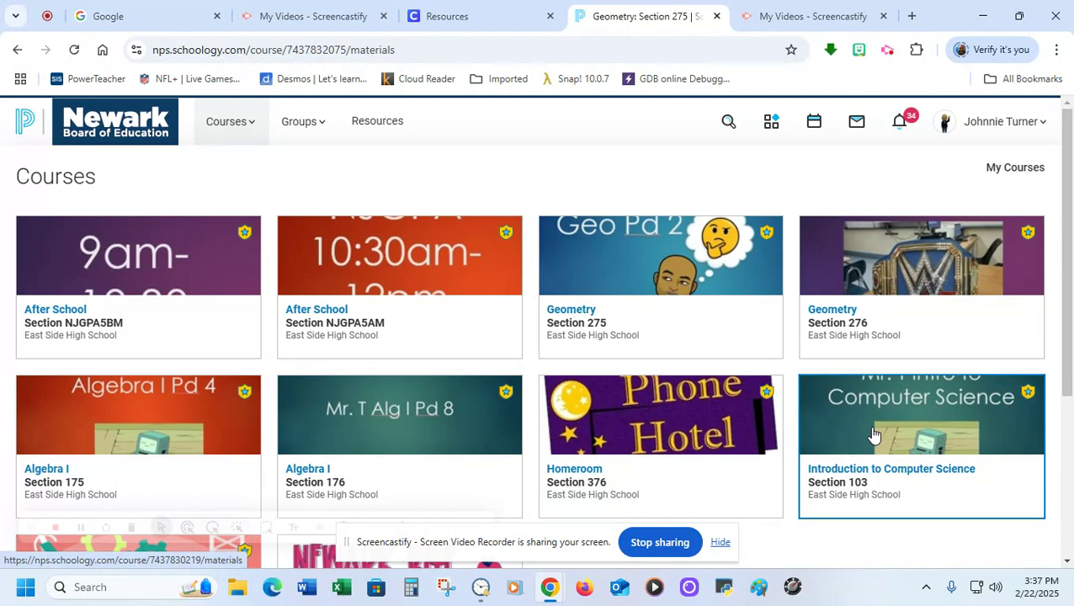
scroll(707, 421, down, 2)
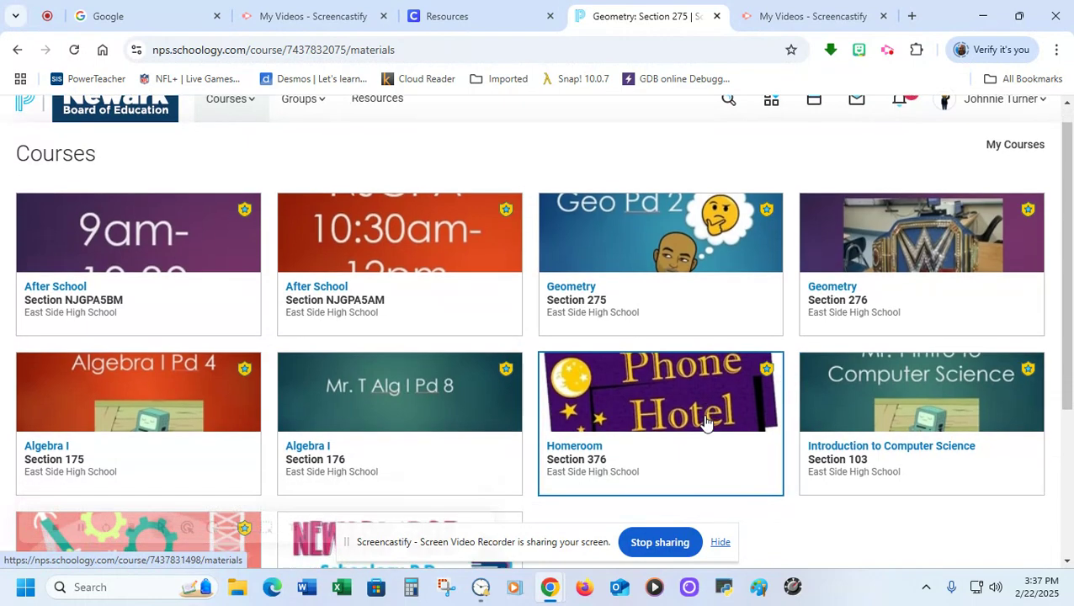
scroll(258, 294, up, 2)
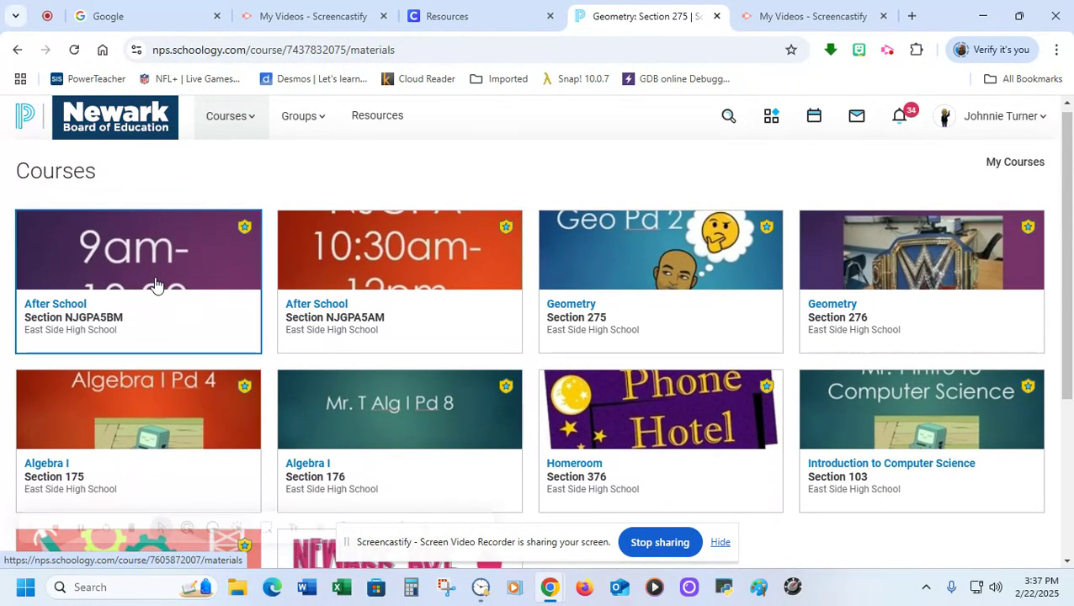
click(613, 276)
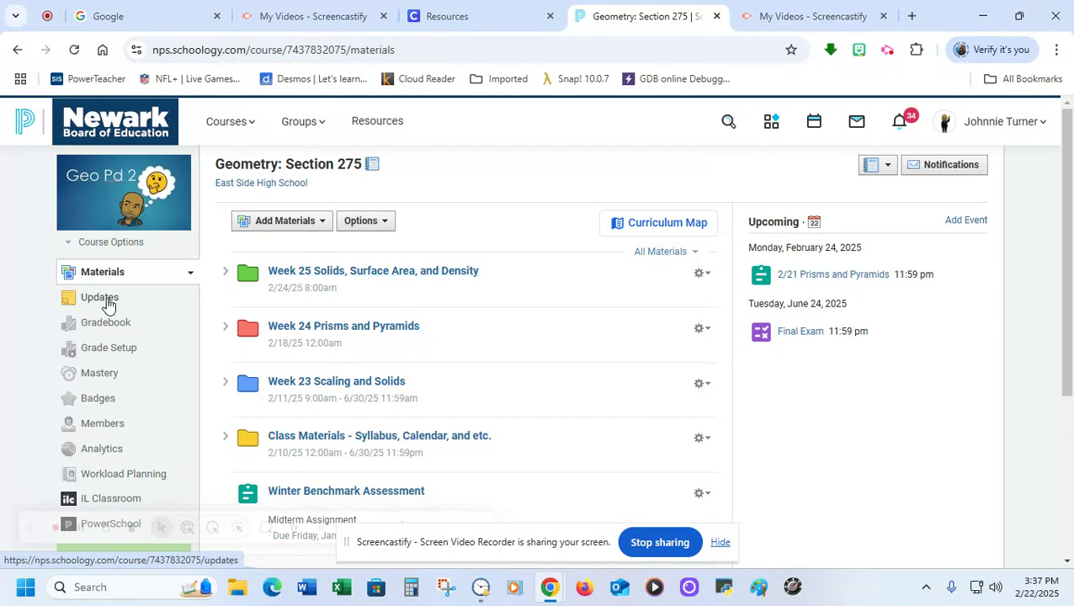
click(105, 300)
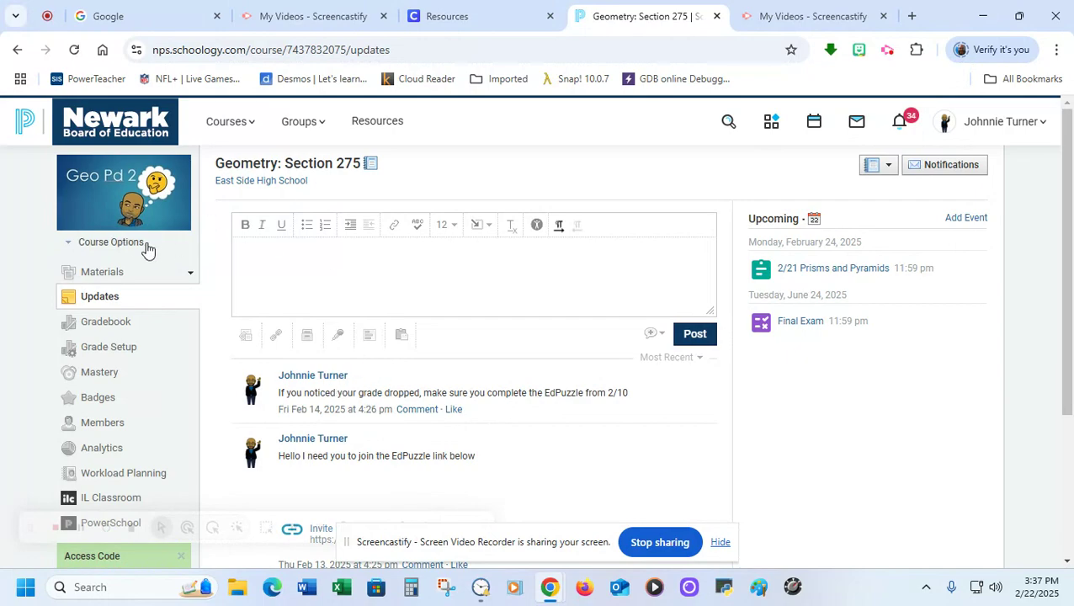
Step: Start a message to All Members of Geometry: Section 275, cancel it, and open the gradebook
click(112, 246)
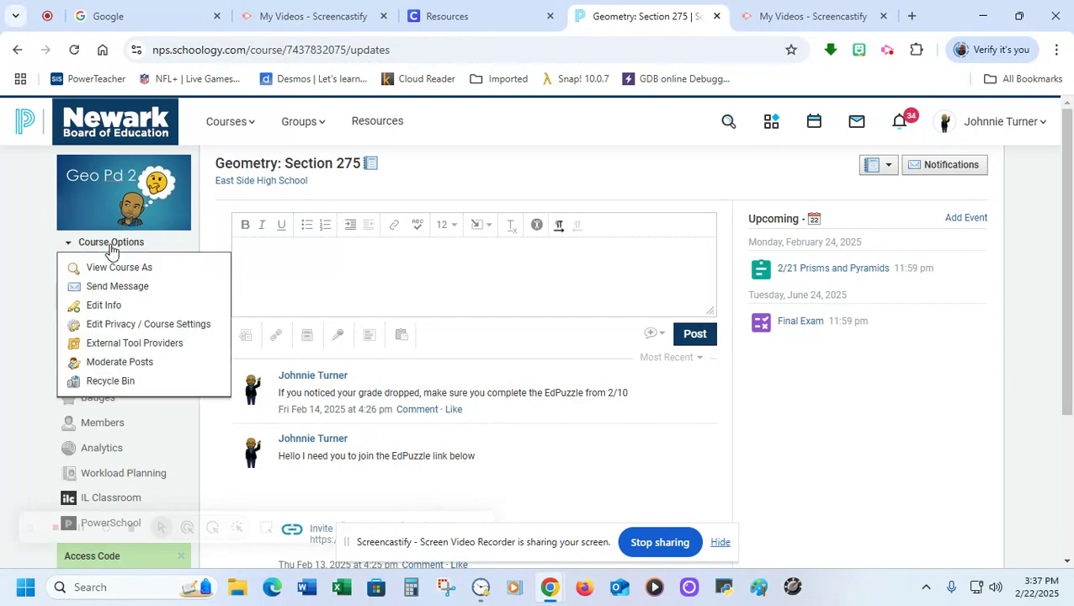
click(98, 289)
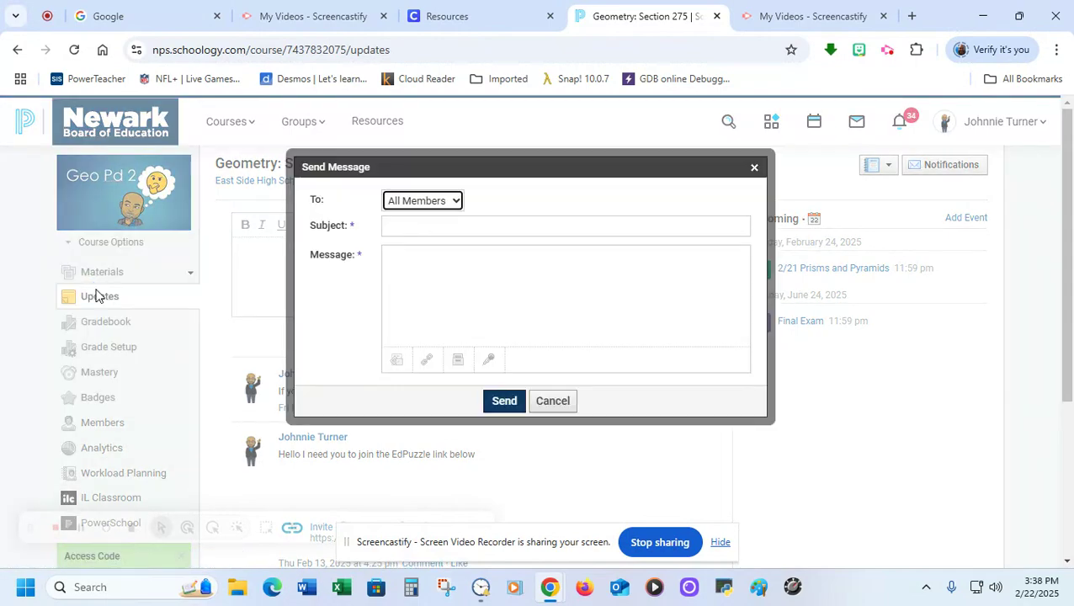
click(446, 204)
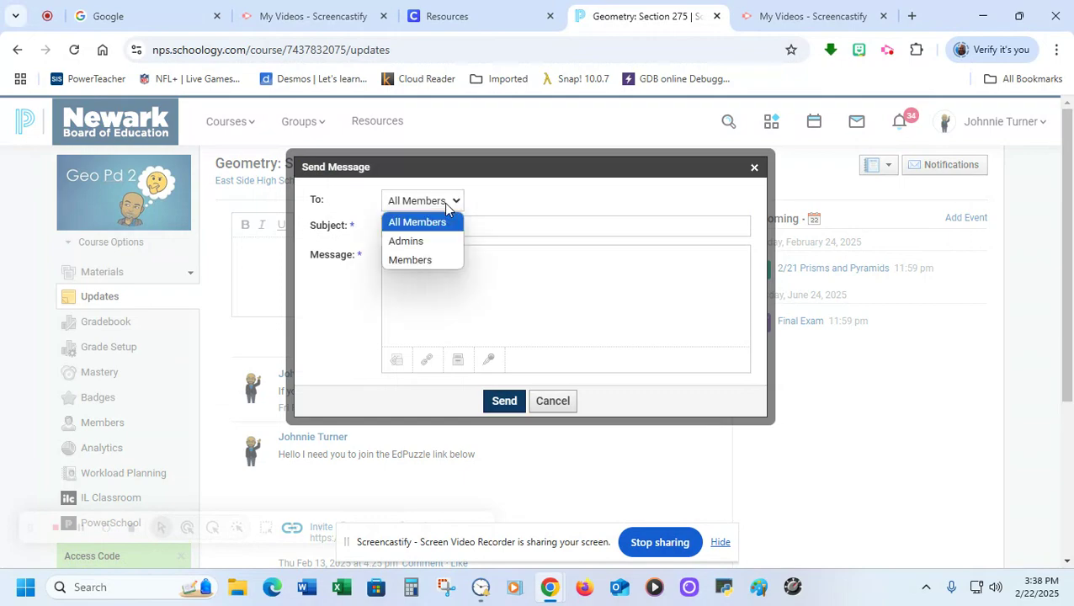
click(445, 204)
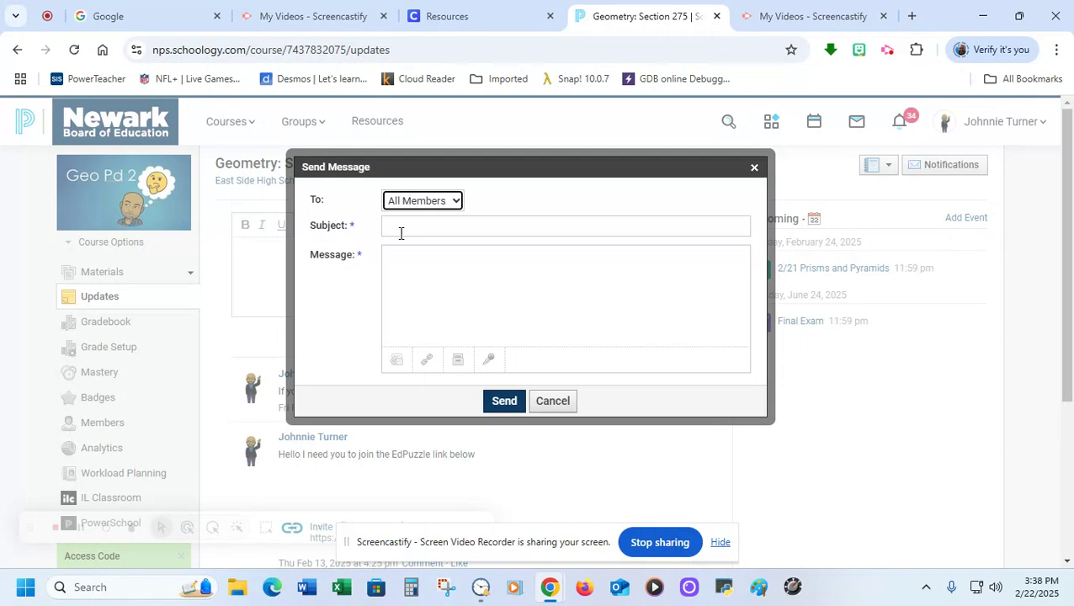
click(549, 402)
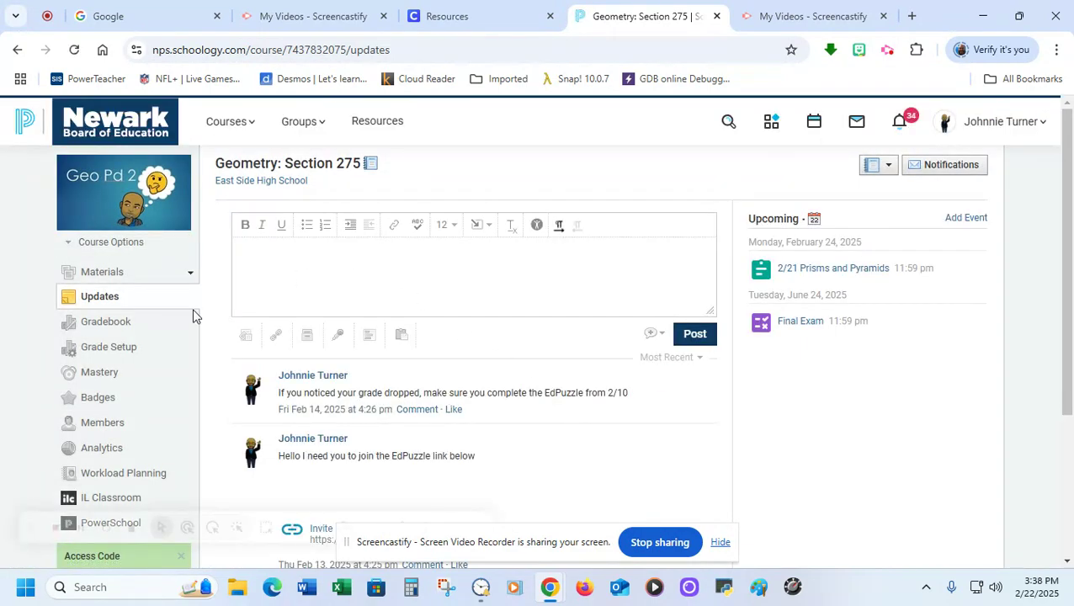
click(125, 330)
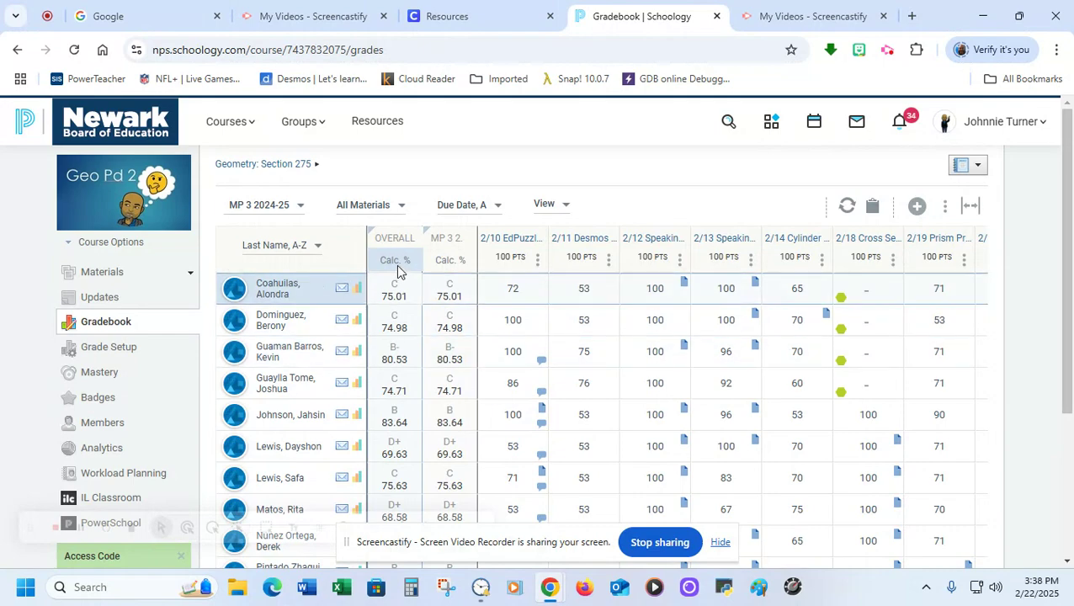
Step: Inspect student scores and the 2/13 Speaking of Scaling Pt 2 column in the MP 3 gradebook
mouse_move(398, 299)
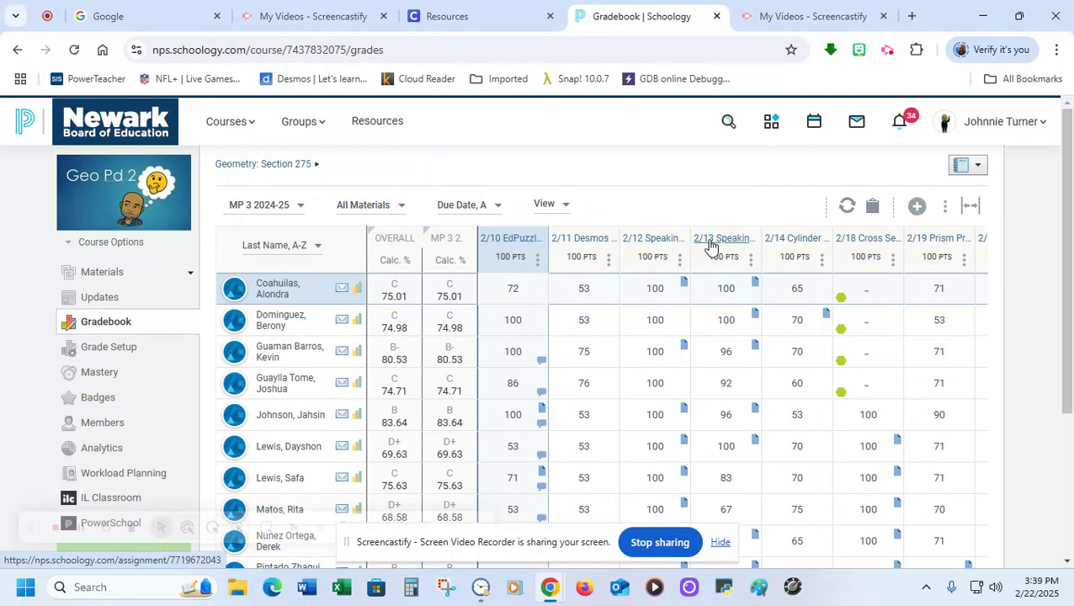
mouse_move(714, 245)
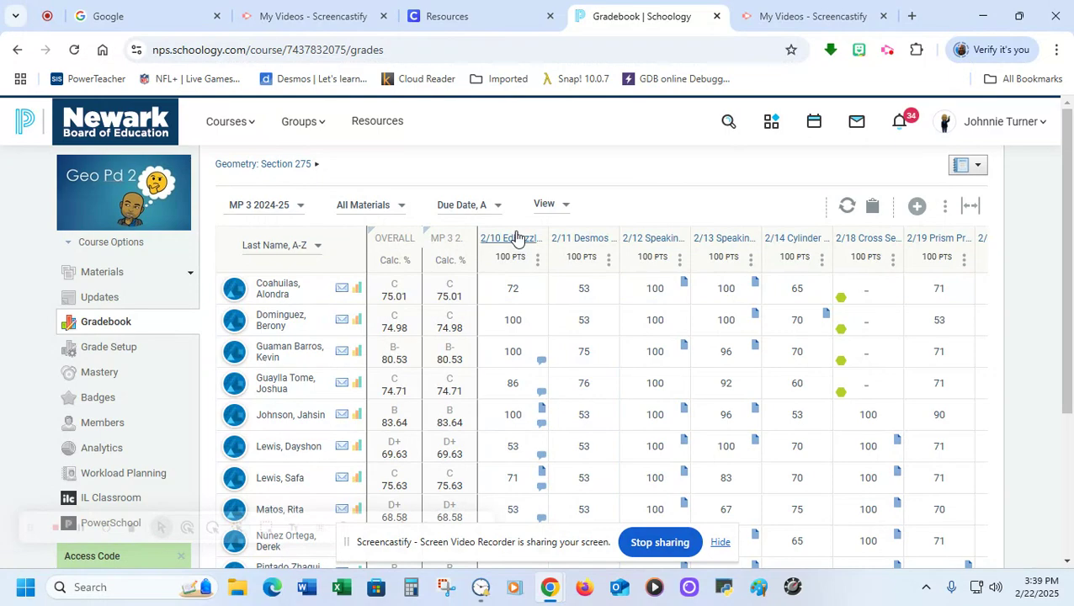
Step: Start a new assignment from Add Materials in the course Materials
click(113, 274)
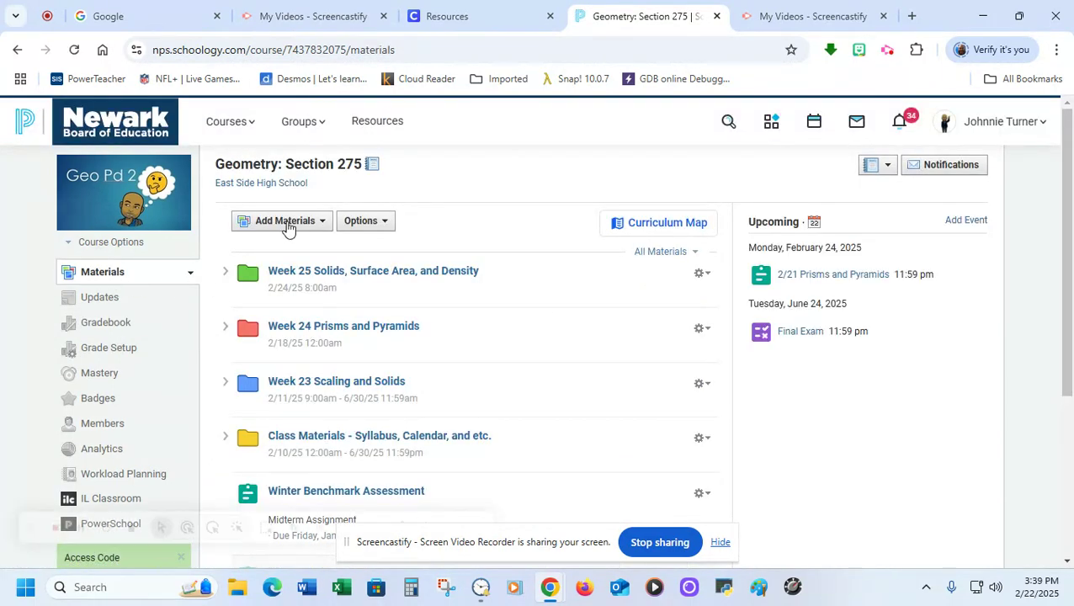
click(286, 221)
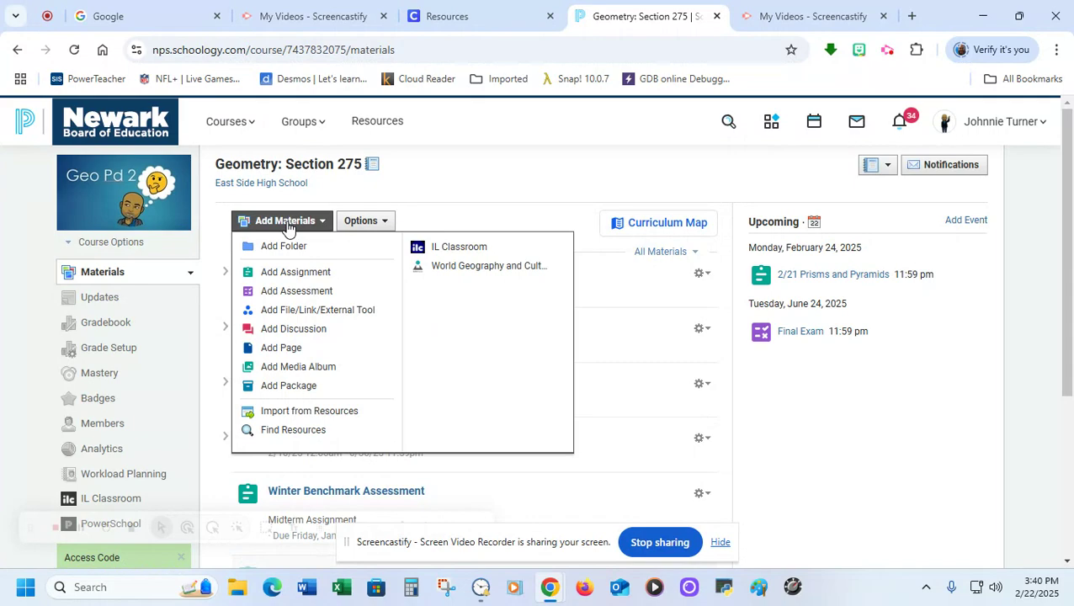
click(284, 275)
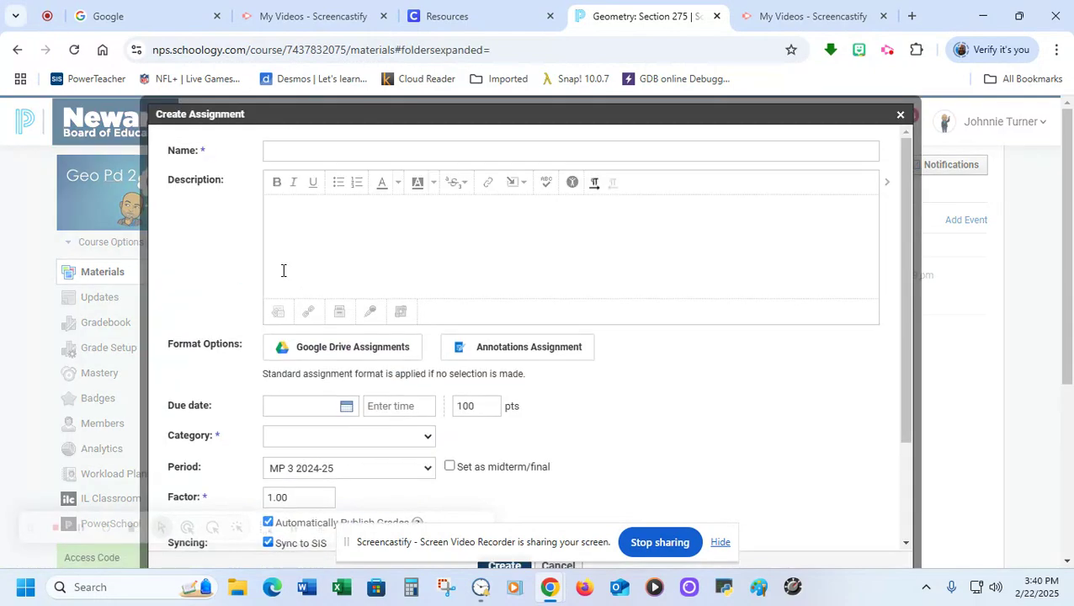
Step: Name it 'Test Assignment 1' with description 'Objective:' and 'To create an assignment and map it to PowerSchoo'
click(327, 155)
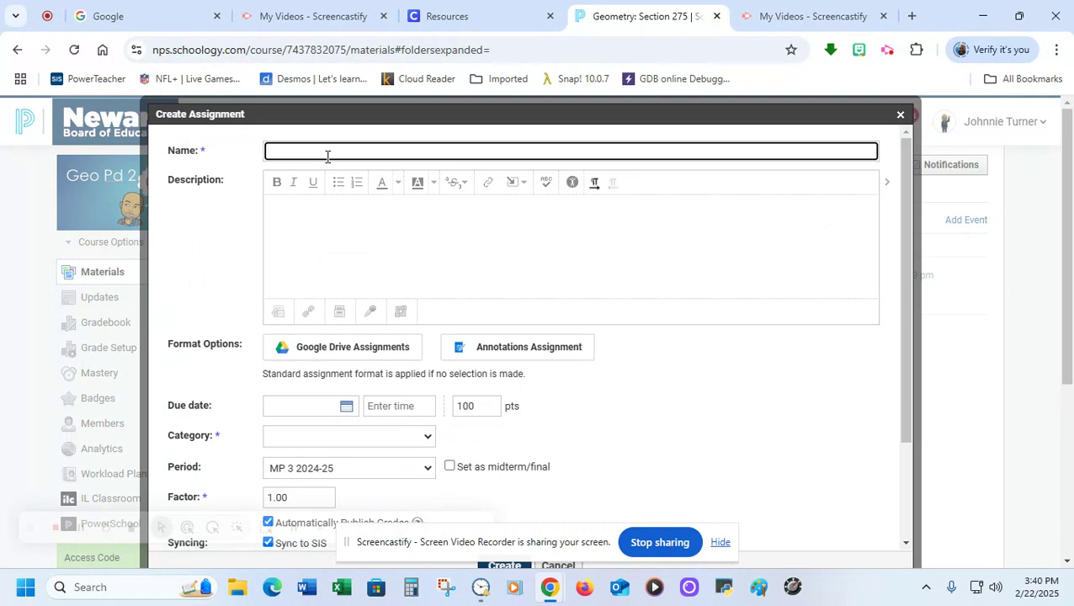
text(Test Assignment 1)
click(318, 212)
text(Obje)
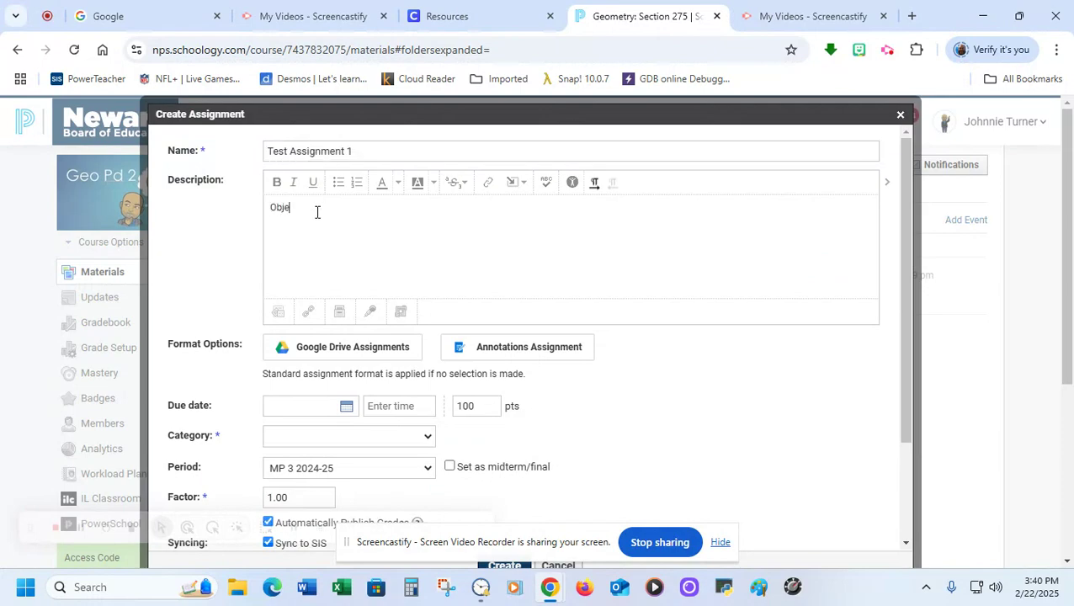
text(ctive:)
key(Return)
key(Return)
text(To create an assignment )
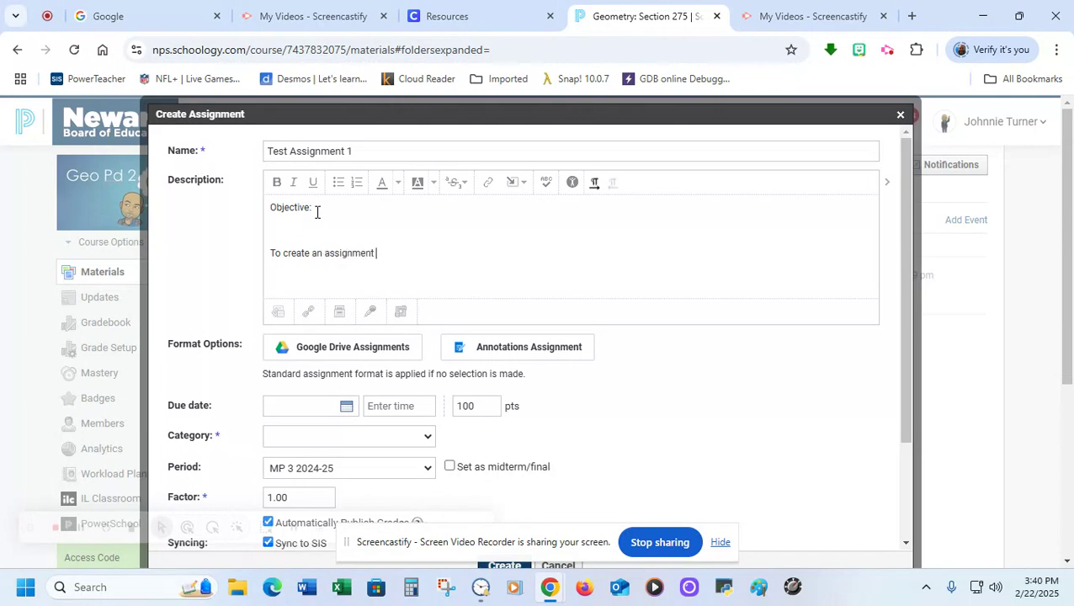
text(and map it to PowerSchool.)
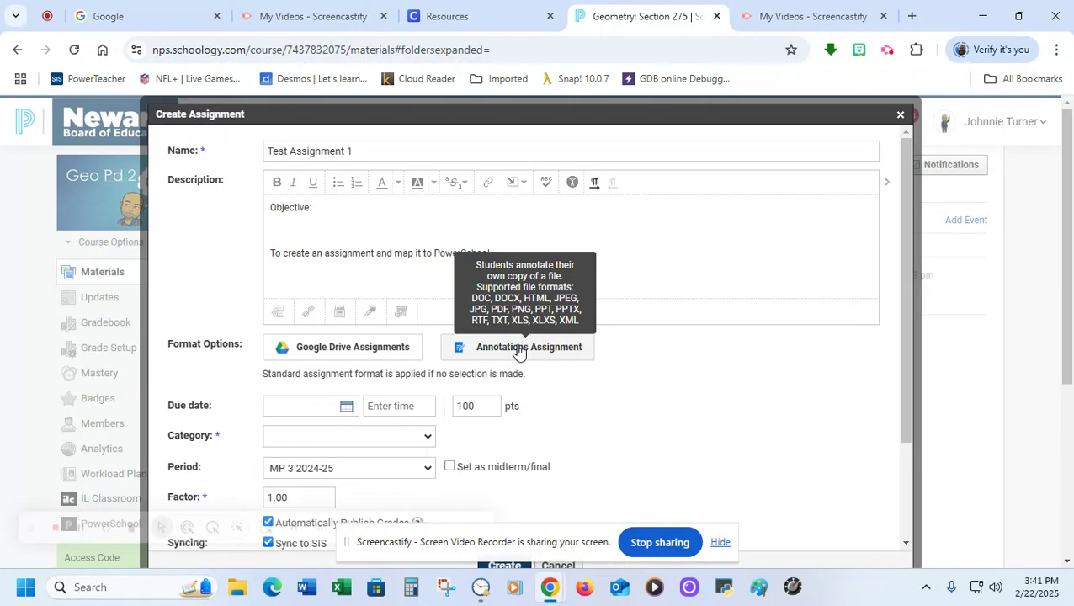
click(519, 352)
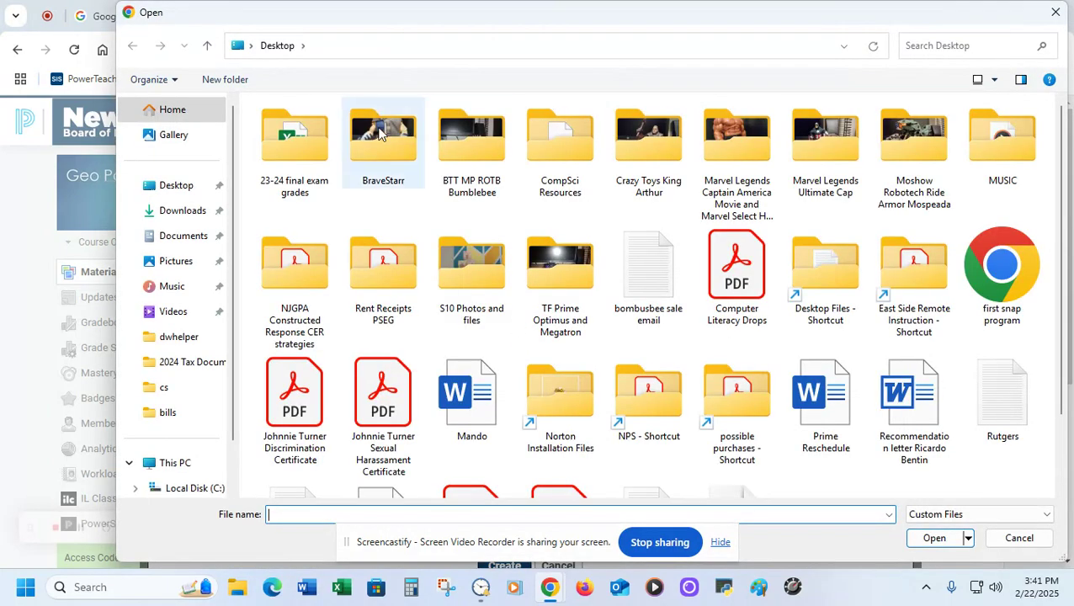
Step: Attach Exponential Function Thinking Task (1).pdf from Downloads as the annotation file
click(175, 212)
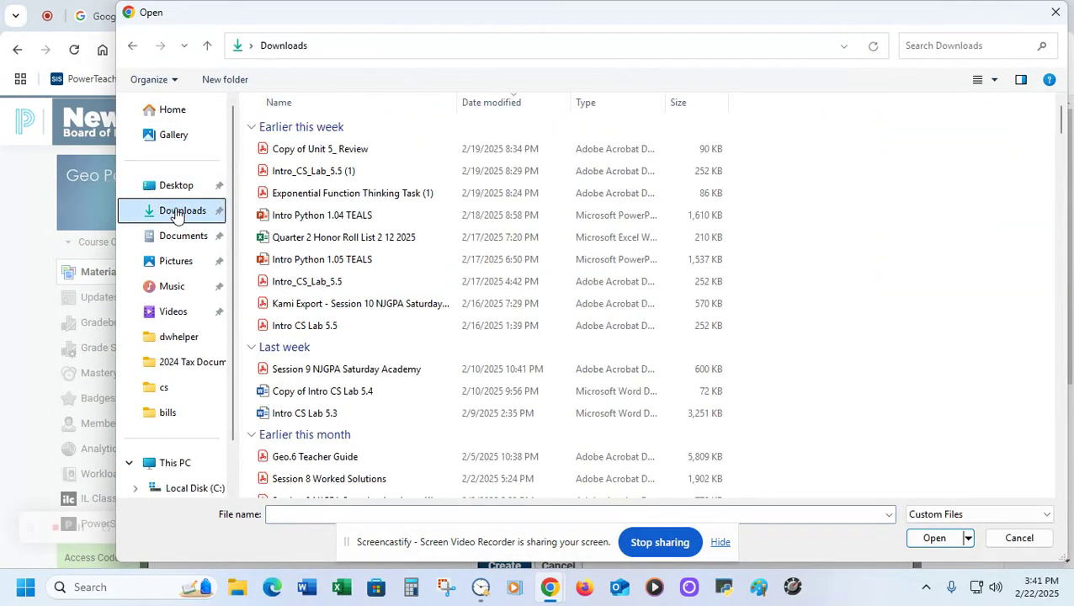
click(278, 195)
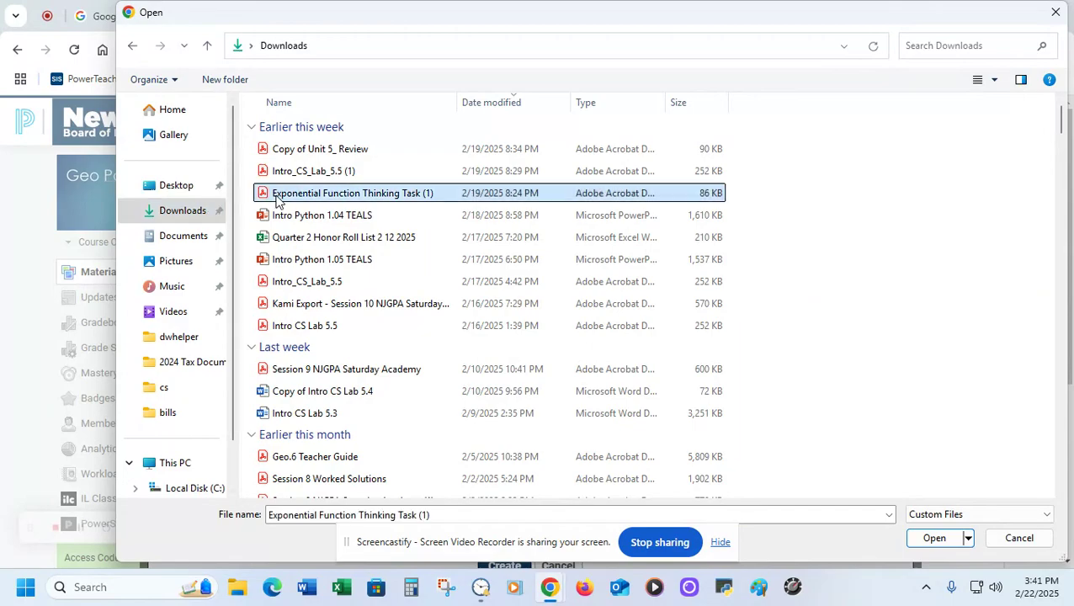
click(936, 539)
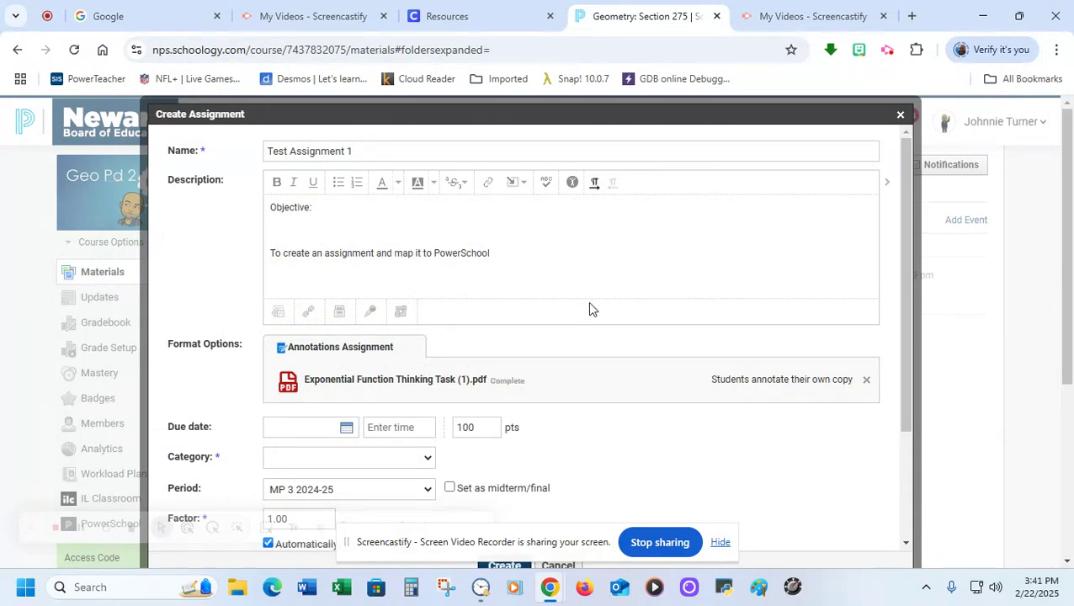
Step: Set the due date to February 24 (2/24/25, 11:59PM) and open the Category choices
click(345, 428)
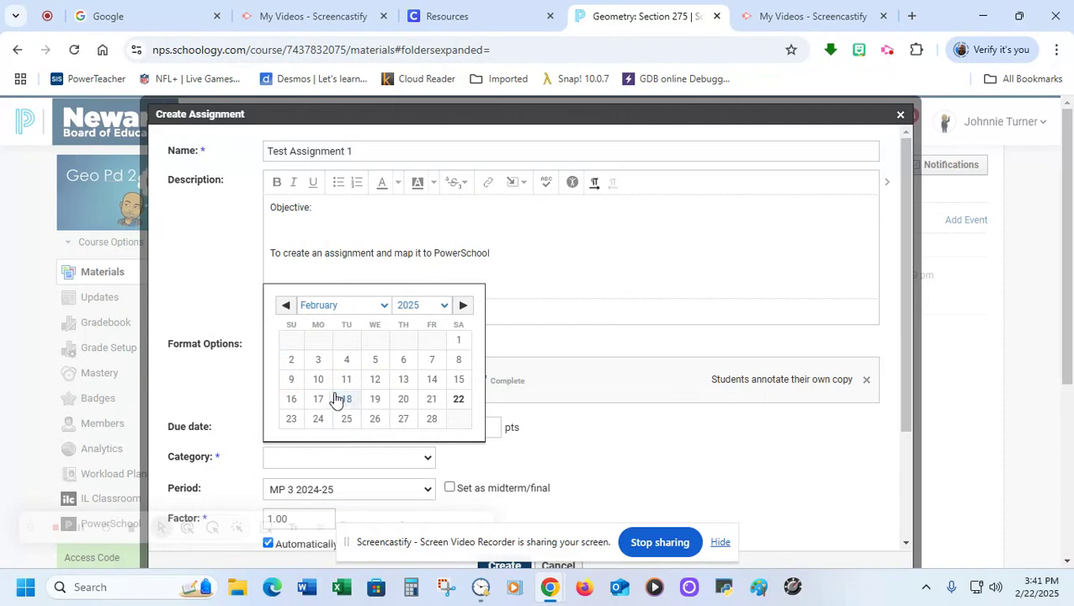
click(319, 420)
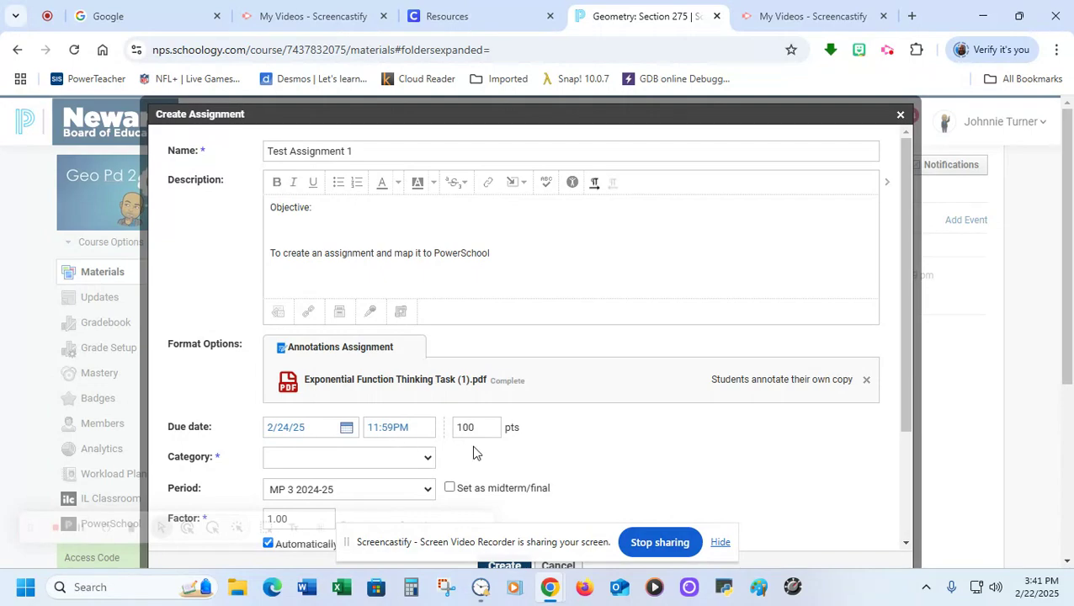
scroll(449, 372, down, 1)
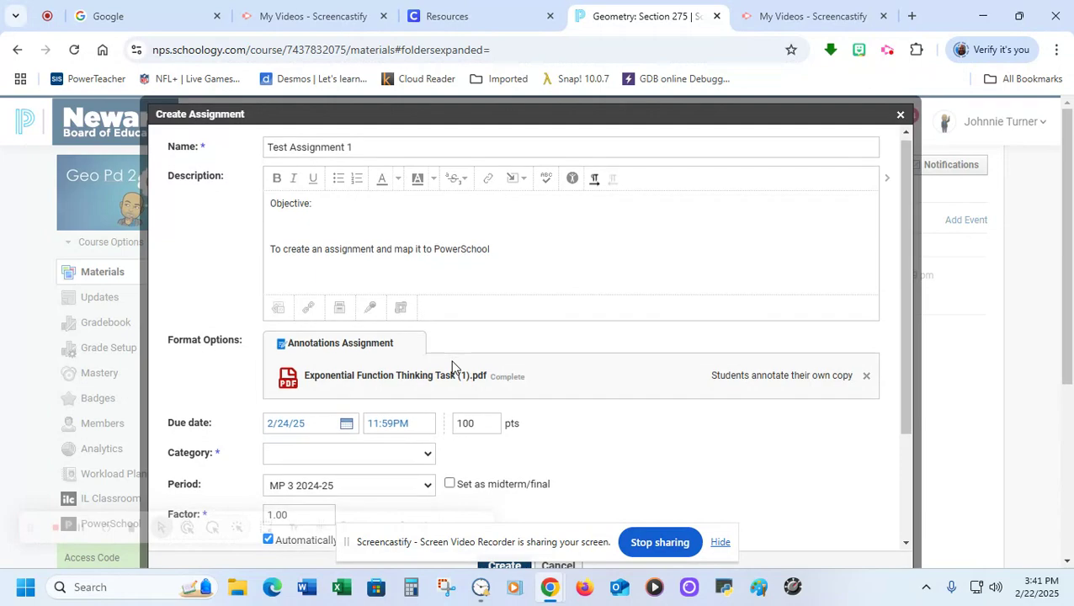
click(360, 391)
click(360, 383)
click(358, 383)
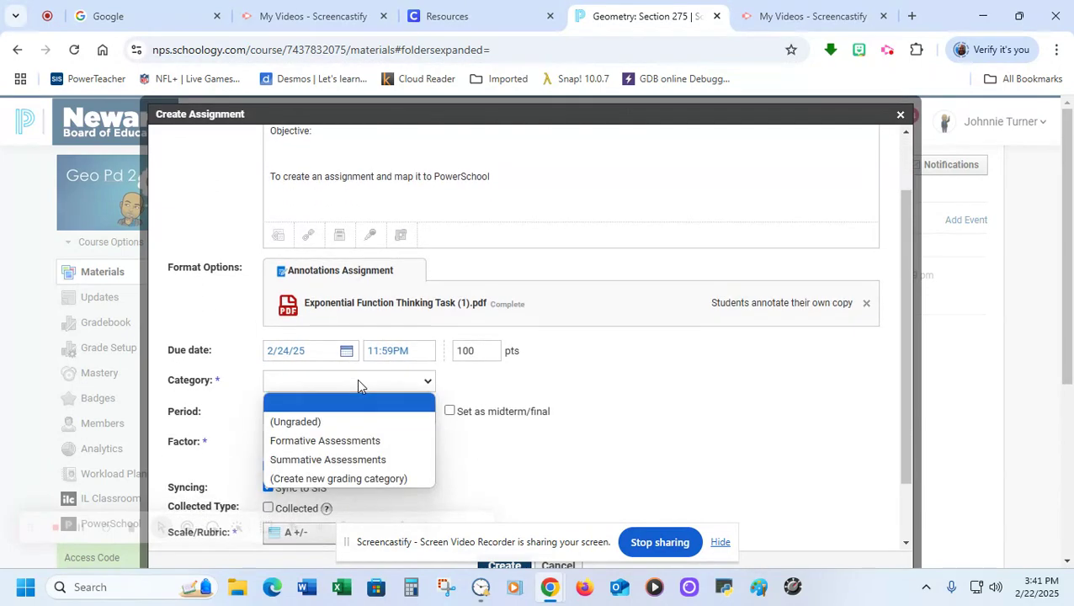
Step: Choose Formative Assessments as the category and toggle Sync to SIS off and back on
click(334, 440)
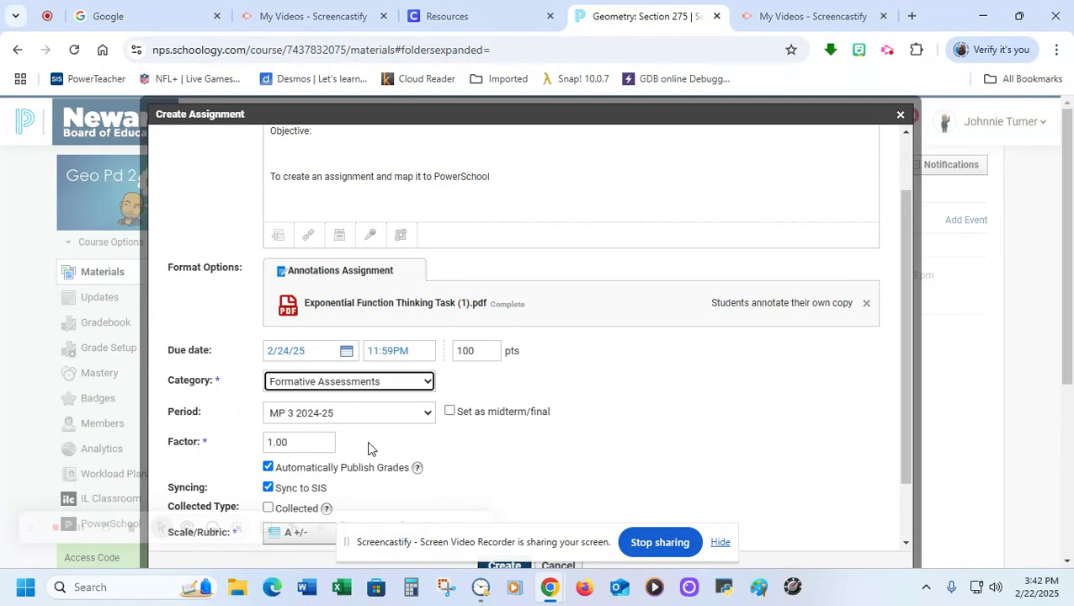
scroll(366, 447, down, 1)
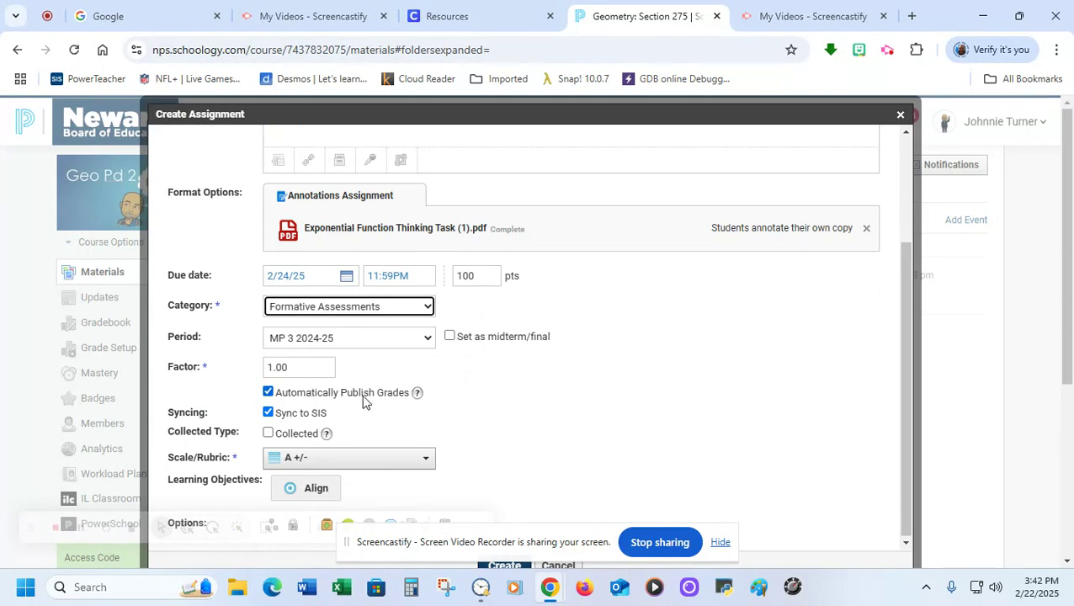
mouse_move(417, 393)
click(270, 414)
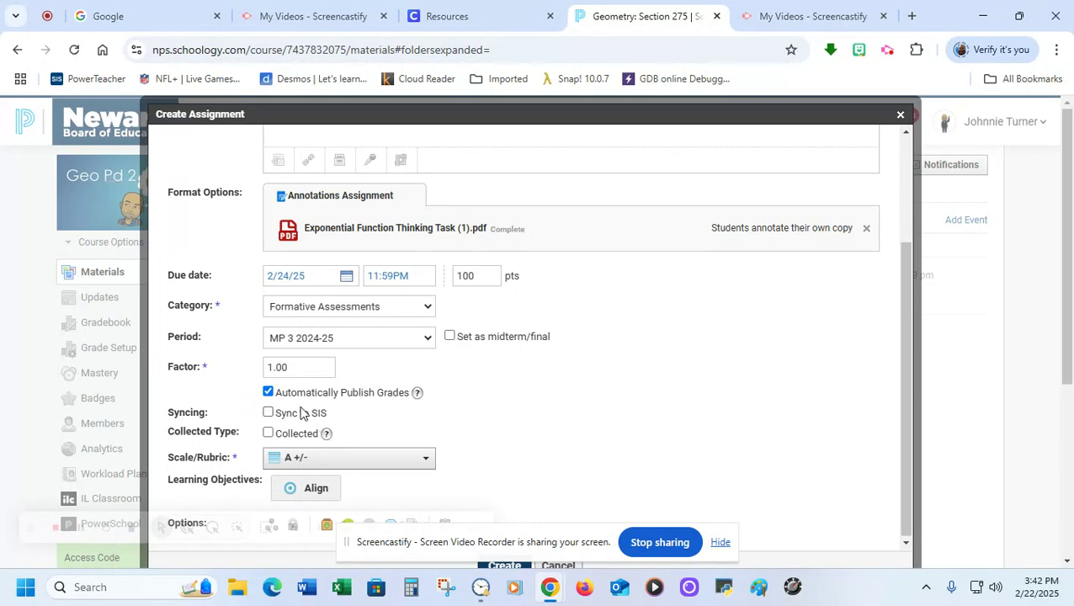
click(268, 413)
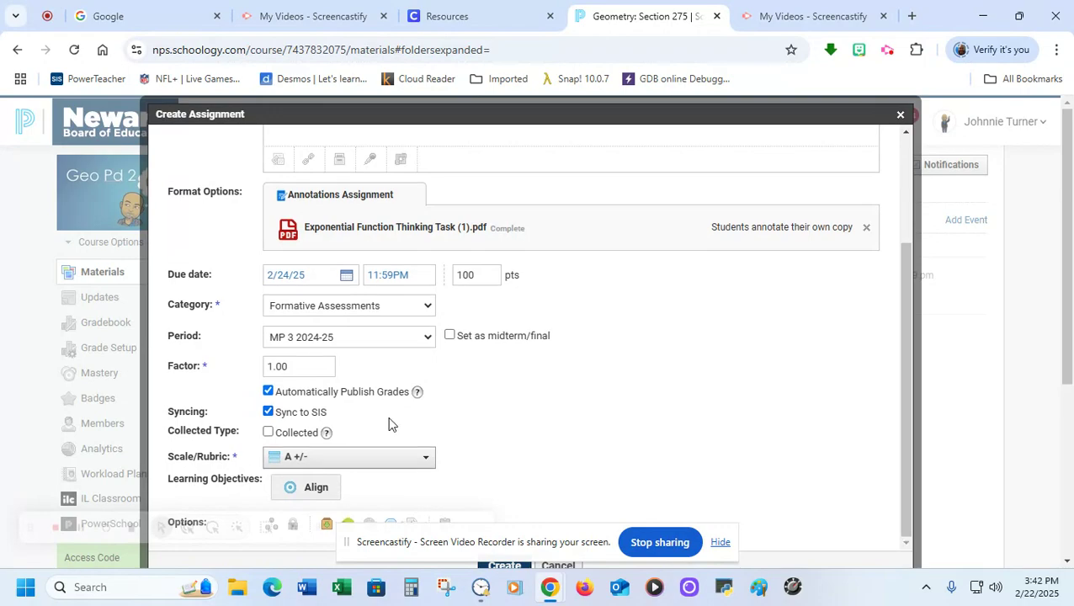
Step: Keep A +/- as the assignment's grading scale
click(321, 460)
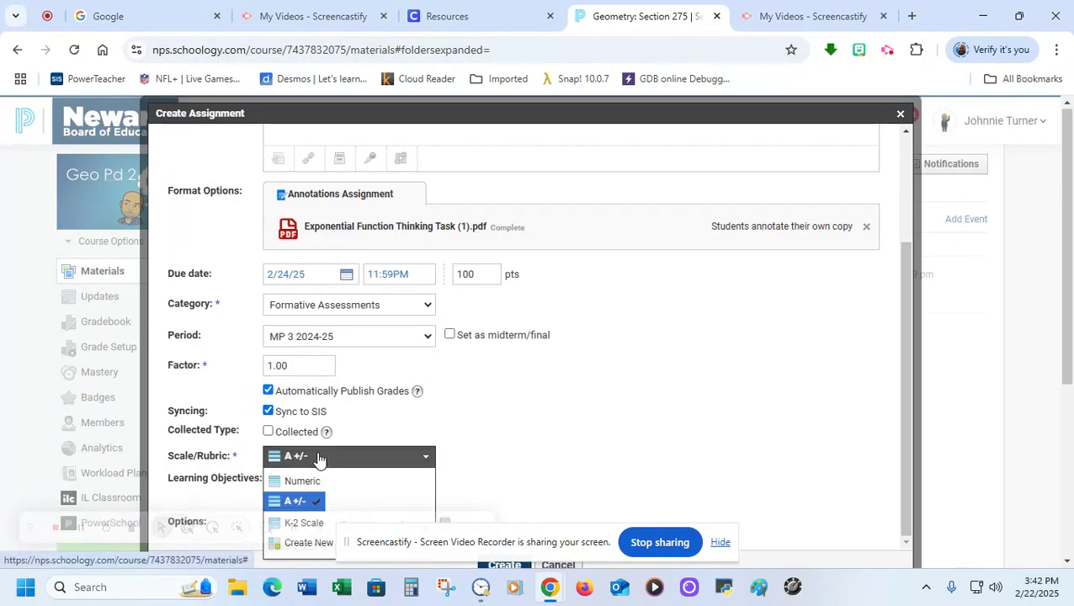
click(298, 502)
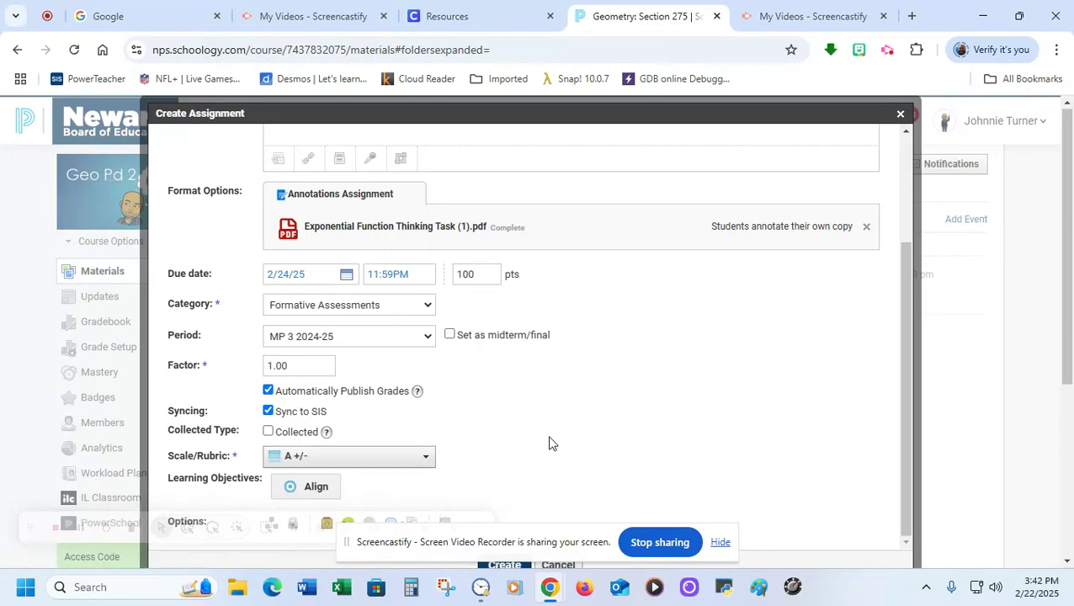
scroll(549, 444, down, 3)
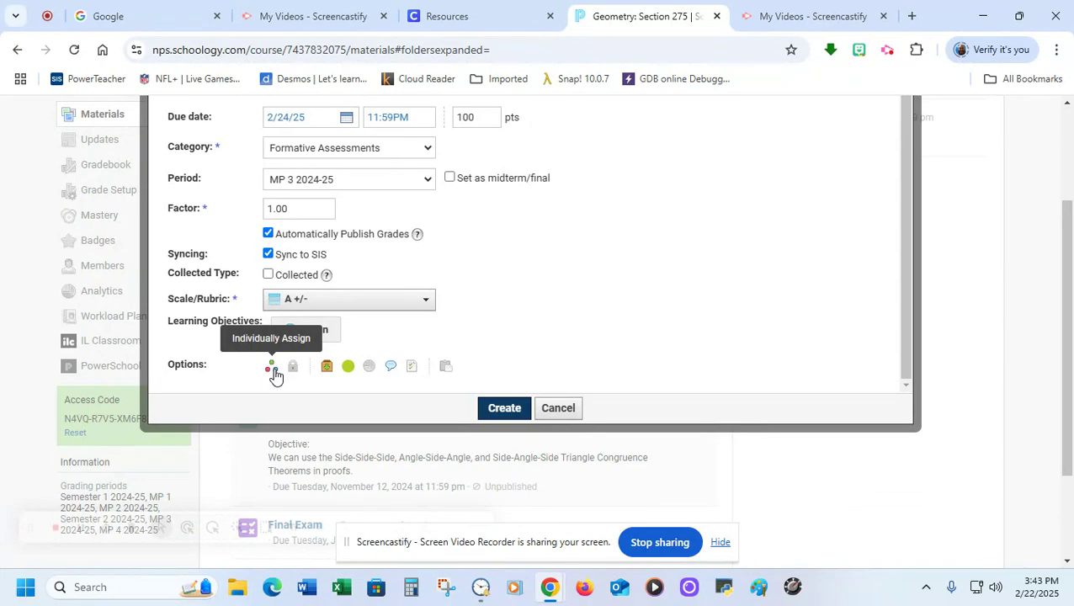
Step: Toggle student submissions off and back on, then set the assignment to unpublished
click(326, 371)
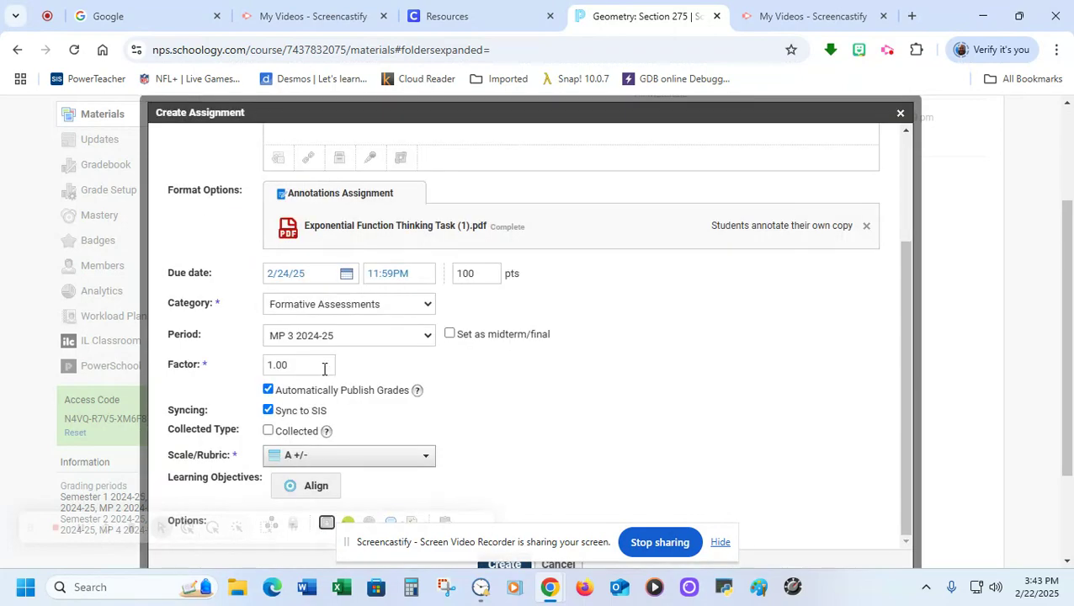
scroll(324, 369, down, 2)
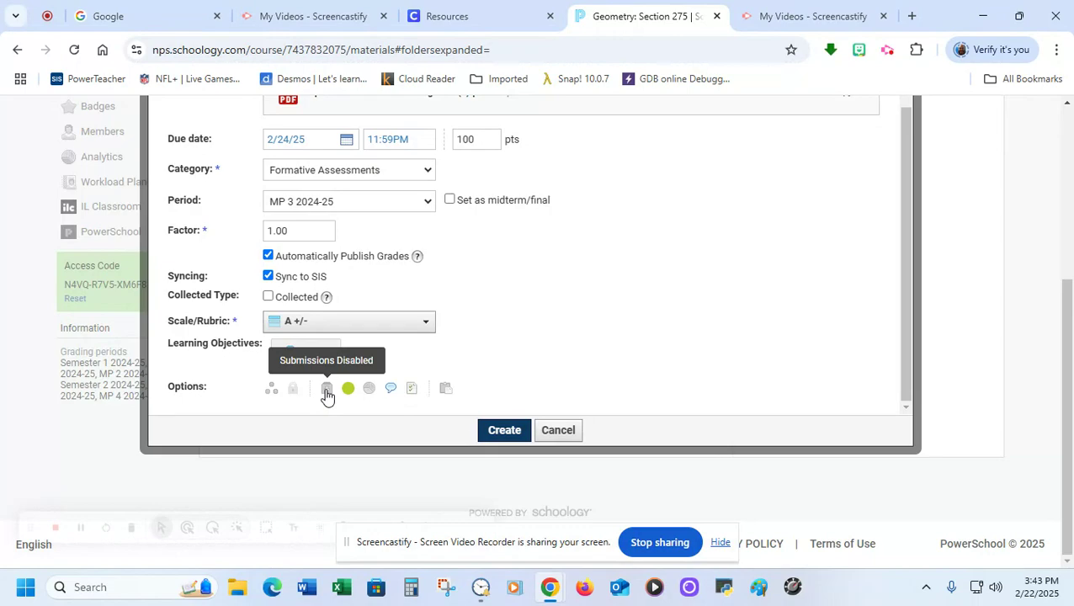
click(326, 389)
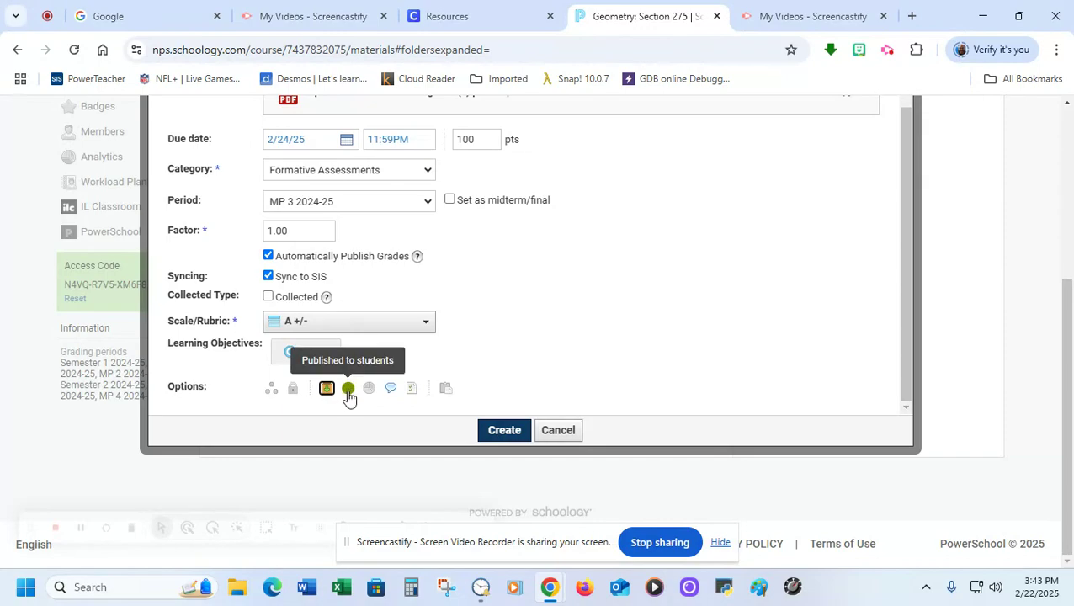
click(348, 391)
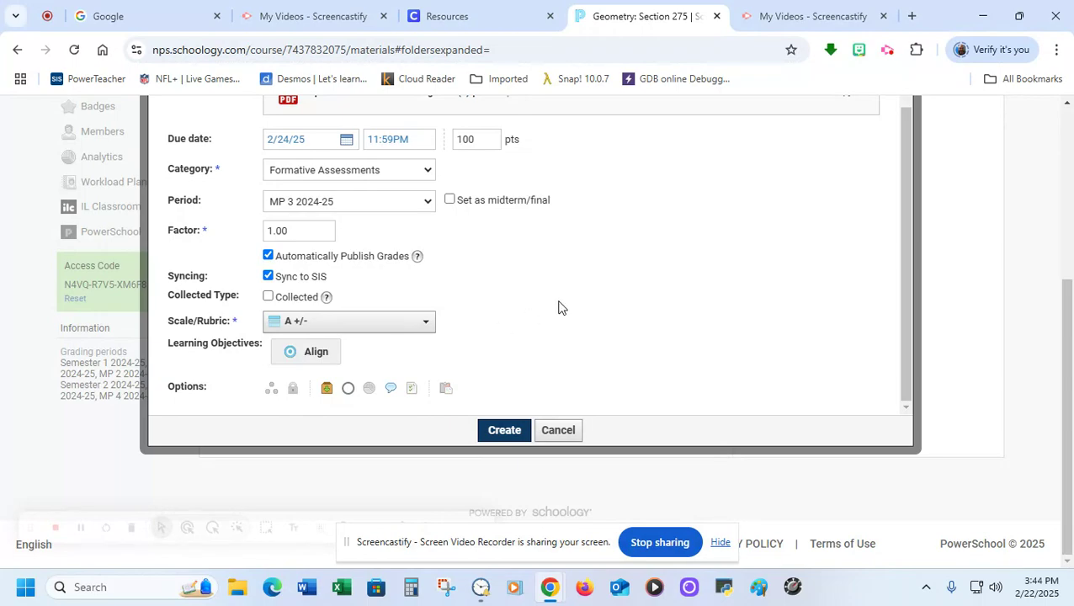
Step: Show the Copy to Courses list of other courses, such as After School sections and Algebra I: Section 175
scroll(556, 305, up, 3)
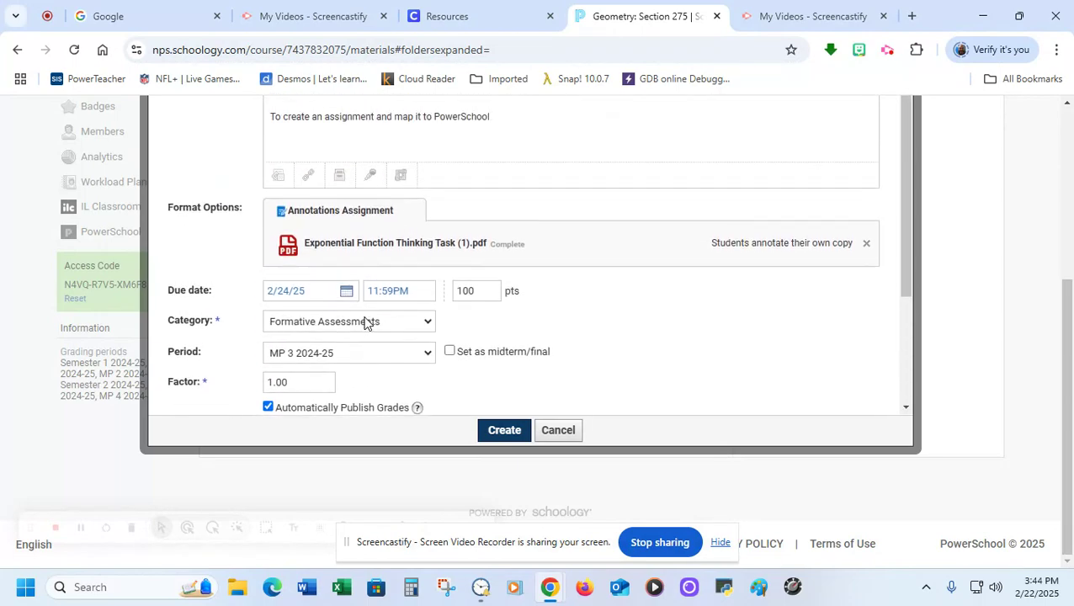
scroll(368, 320, up, 3)
scroll(371, 255, down, 3)
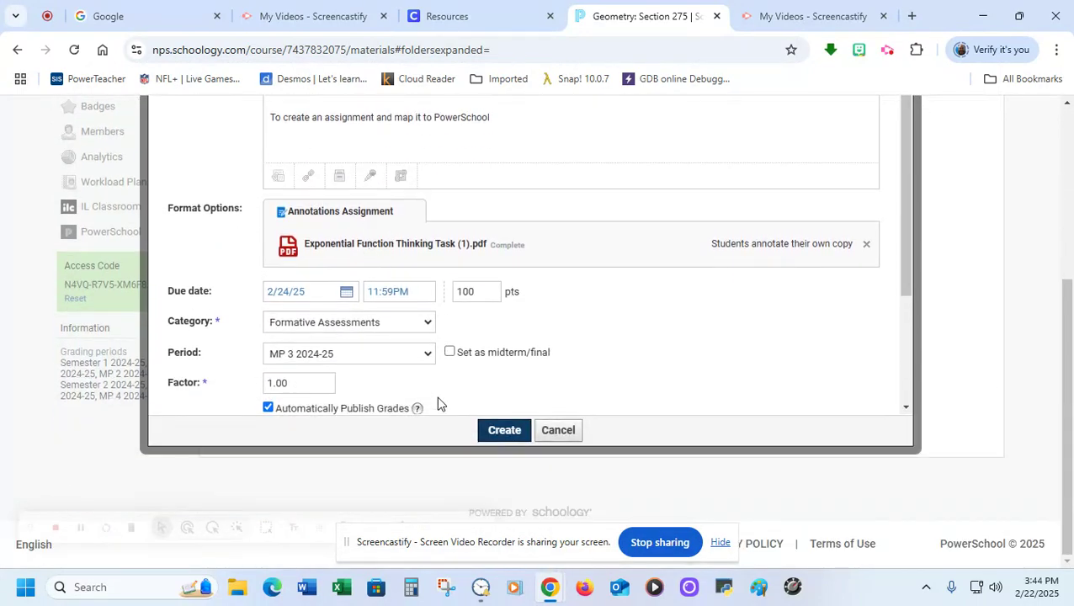
scroll(503, 328, down, 3)
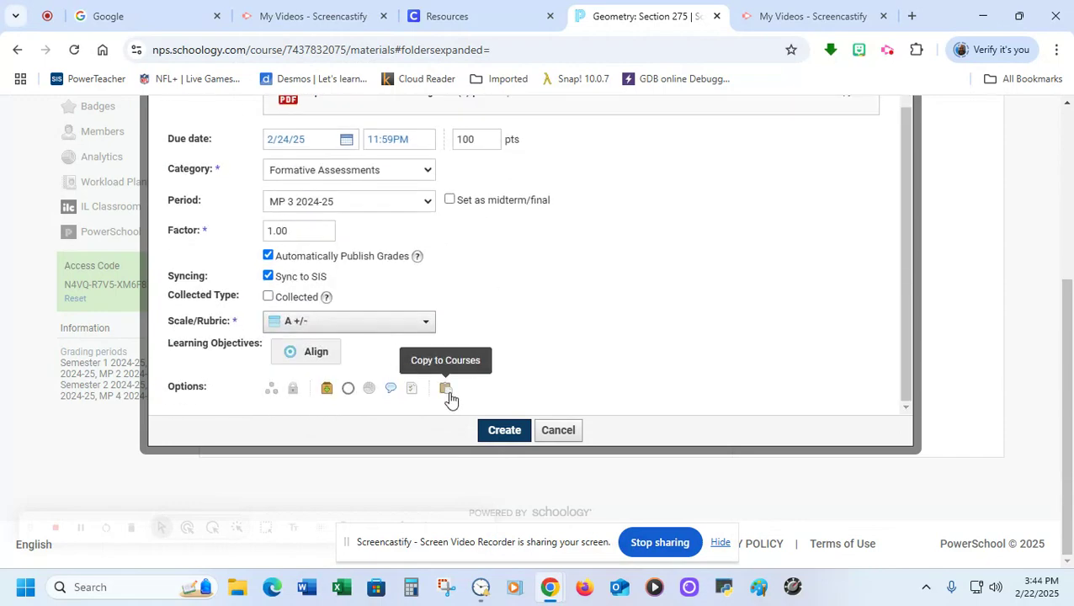
click(449, 393)
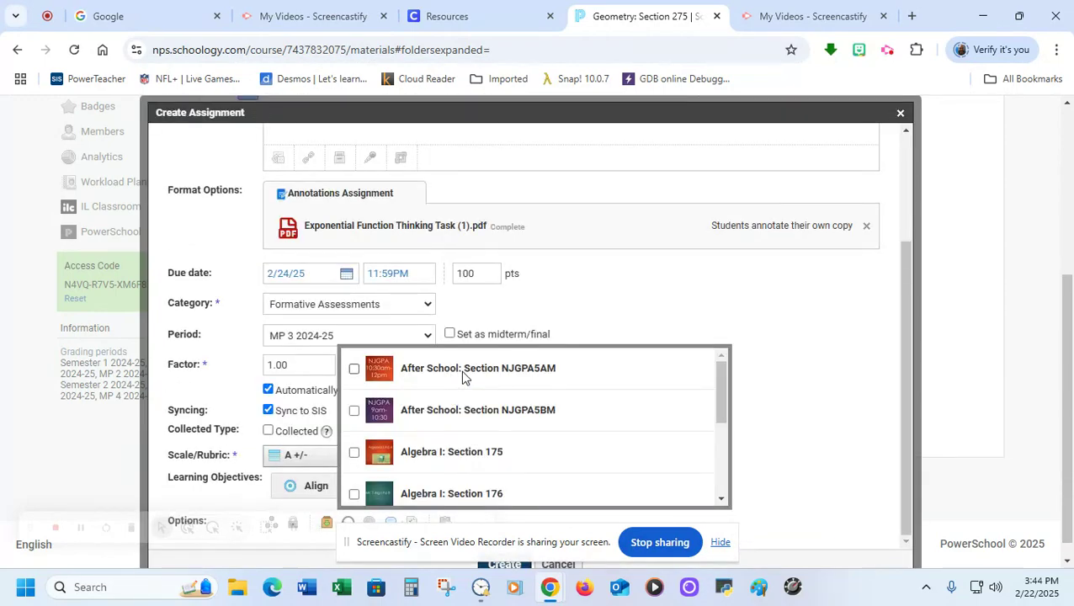
Step: Tick Geometry: Section 276 as an additional course for the assignment
scroll(466, 393, down, 1)
scroll(466, 393, down, 3)
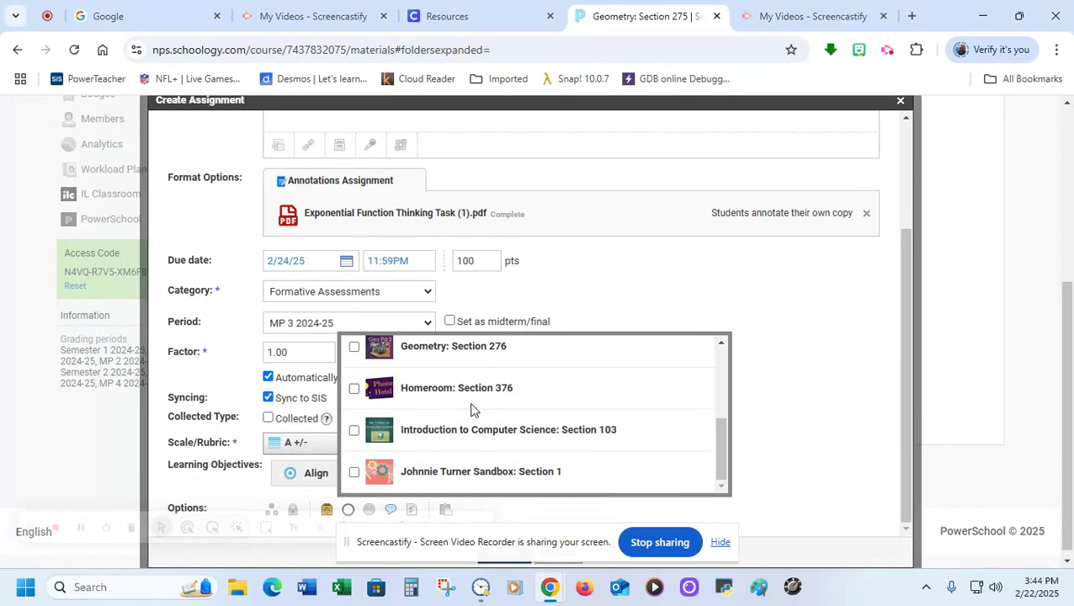
scroll(471, 410, up, 5)
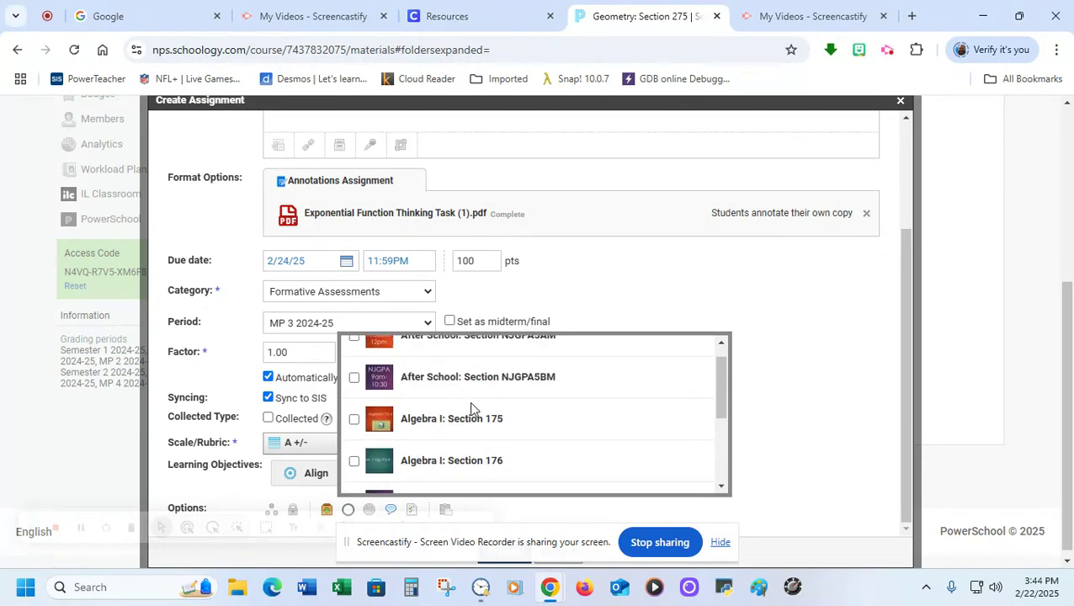
scroll(471, 410, up, 1)
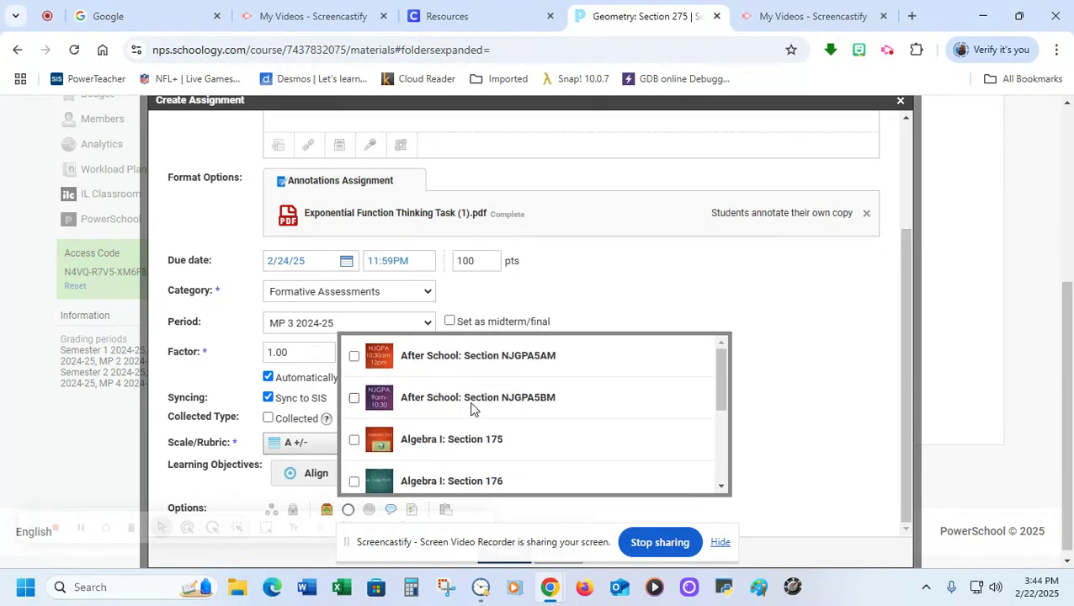
scroll(471, 410, down, 5)
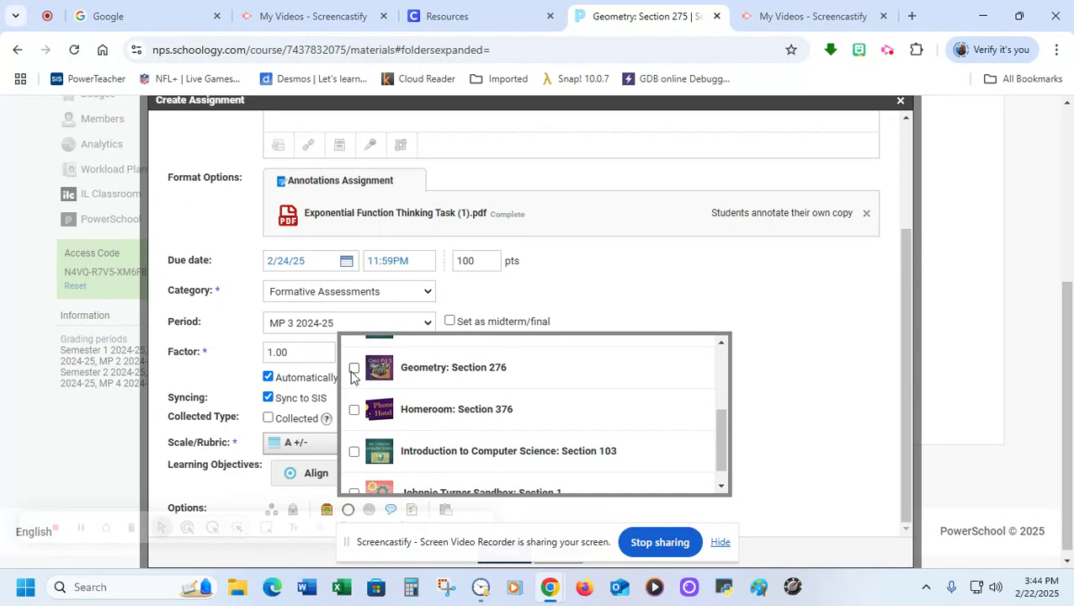
click(354, 370)
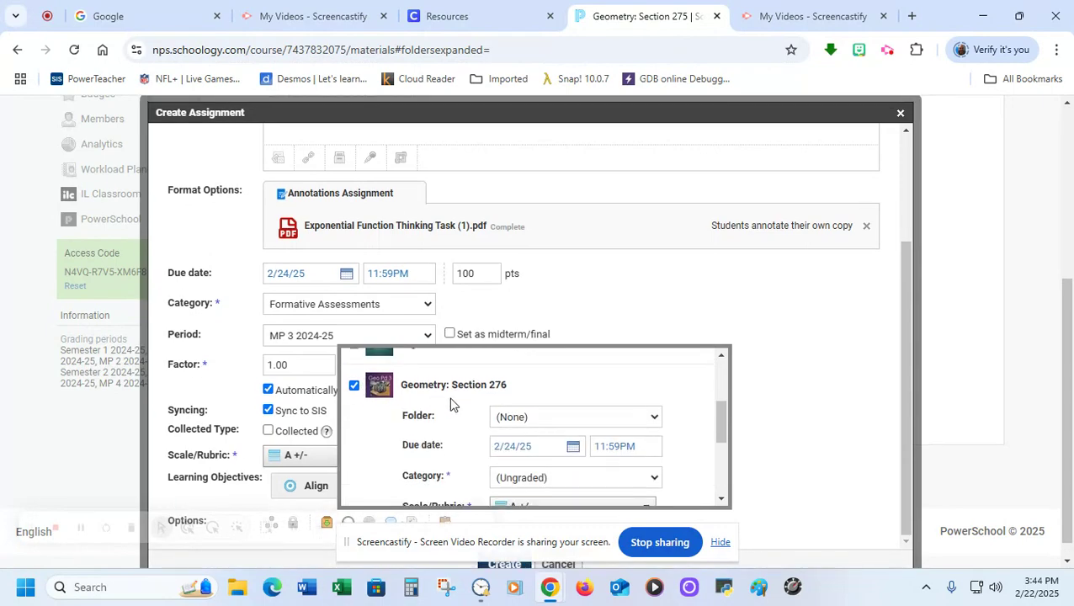
Step: Give the Section 276 copy no folder and the Formative Assessment category, then close the list
scroll(452, 401, up, 2)
scroll(451, 401, down, 4)
scroll(450, 402, up, 2)
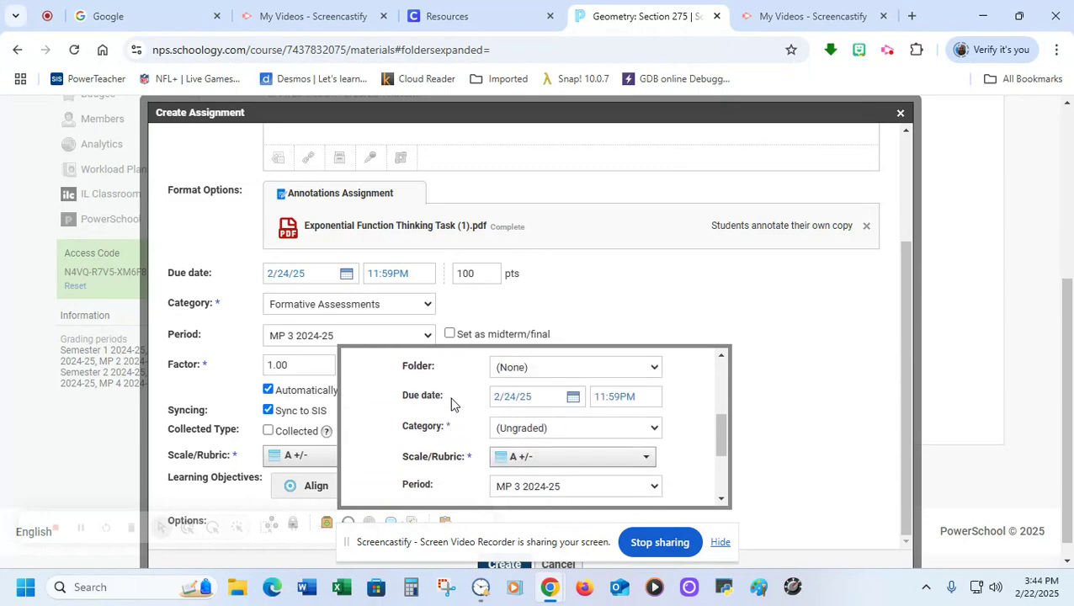
click(520, 413)
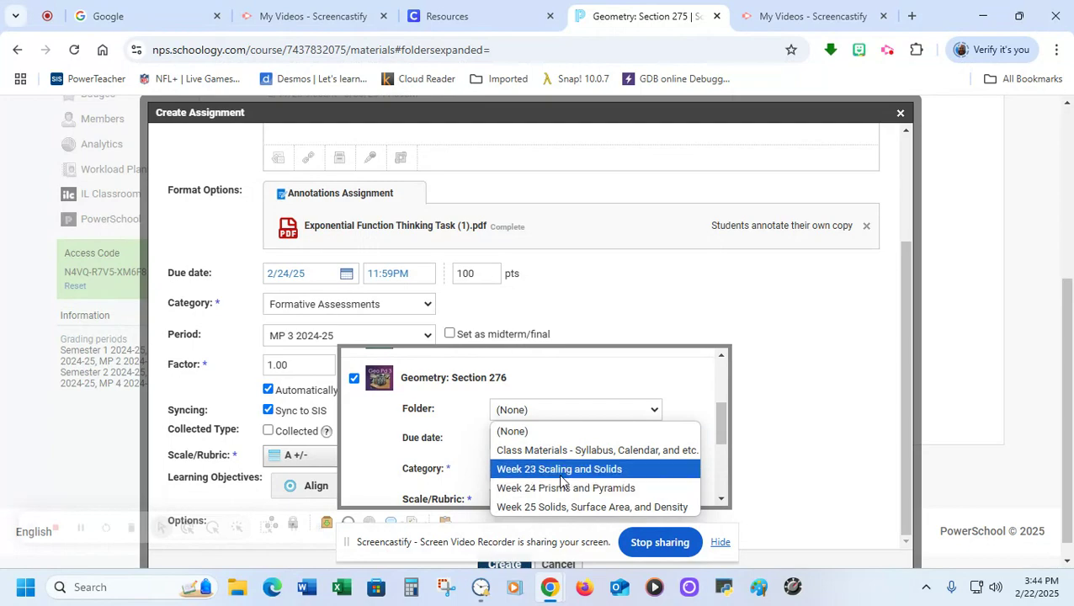
click(517, 433)
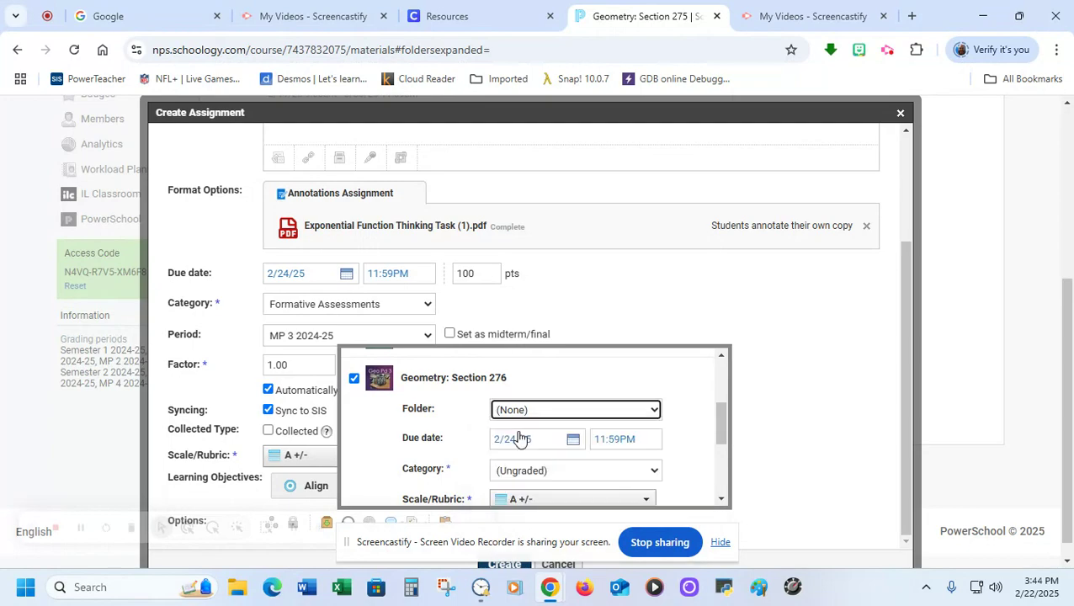
scroll(492, 432, down, 2)
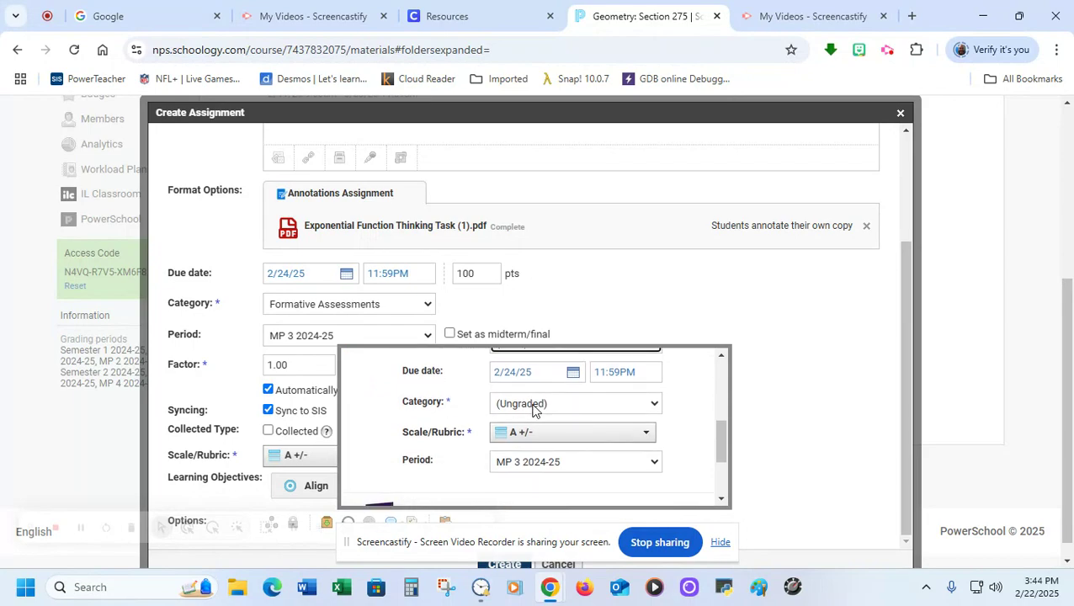
click(532, 410)
click(532, 443)
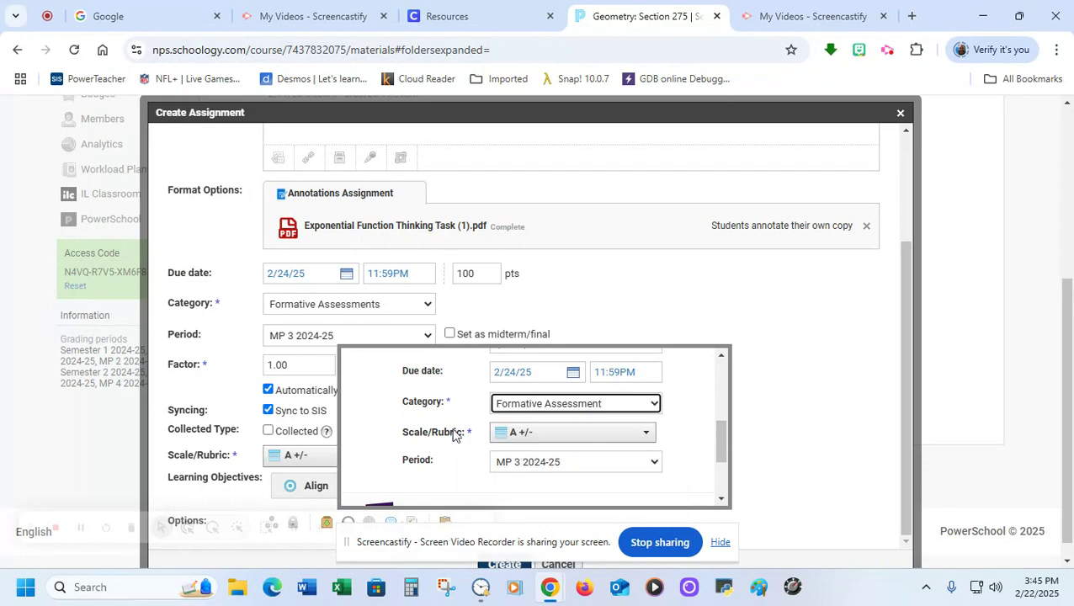
scroll(445, 433, down, 3)
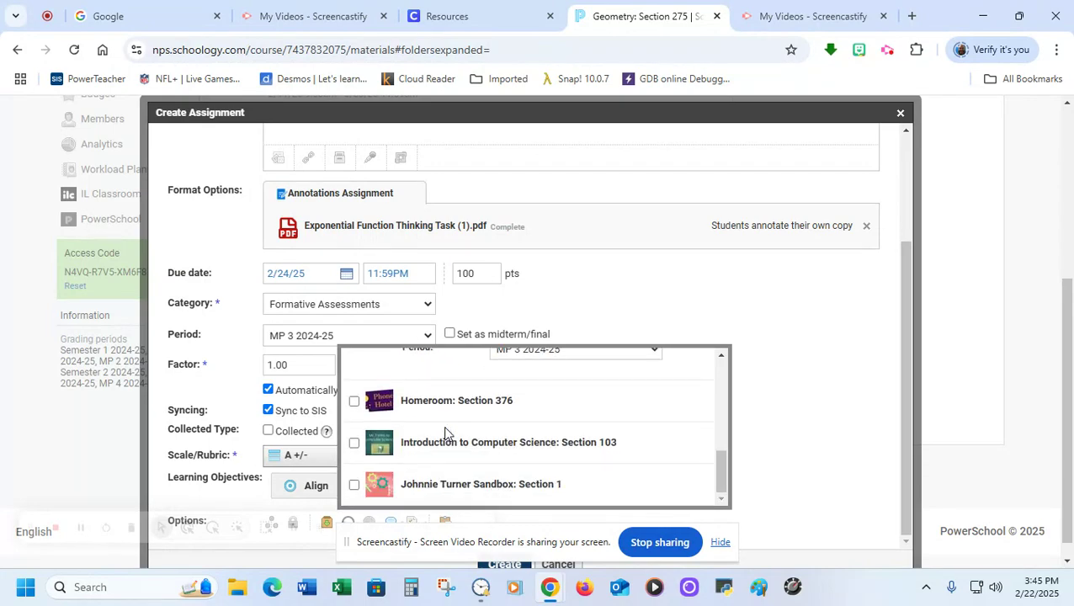
click(765, 451)
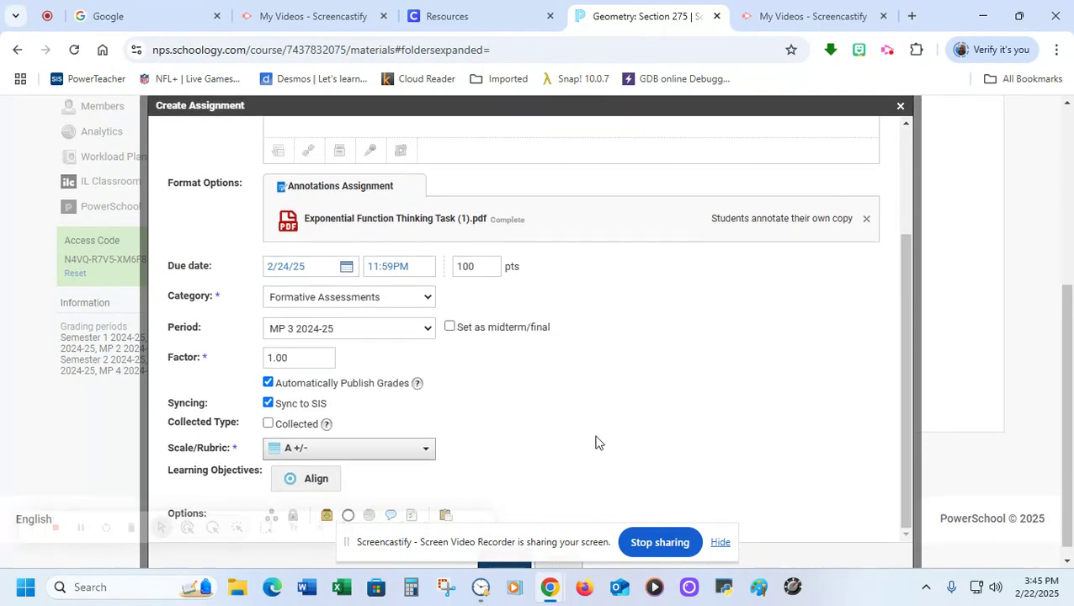
scroll(596, 436, down, 1)
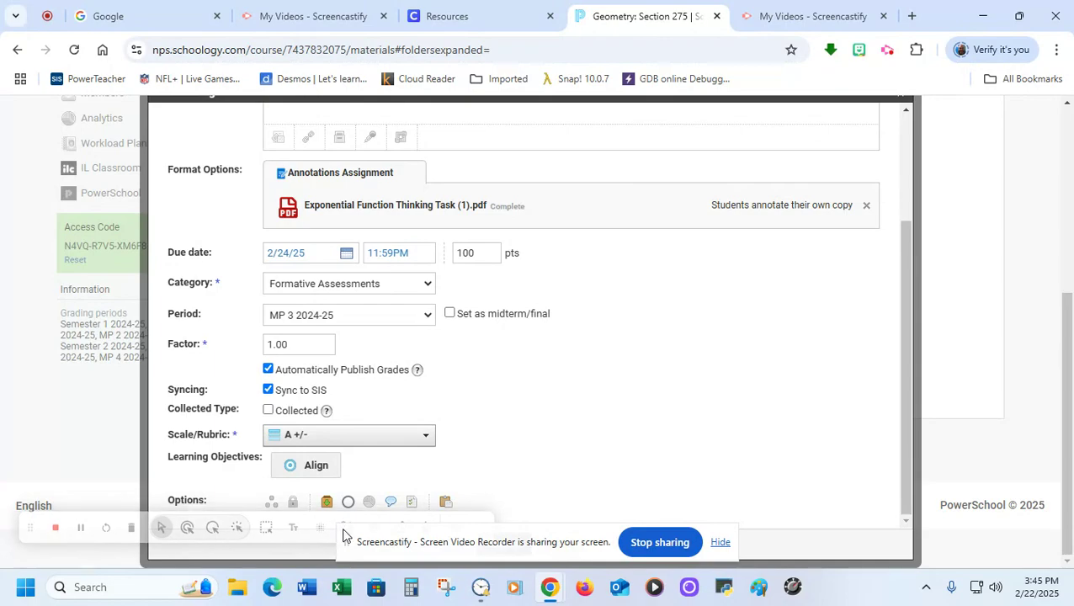
Step: Zoom the page to 90% and create Test Assignment 1, due February 24, 2025
drag(348, 542, 653, 435)
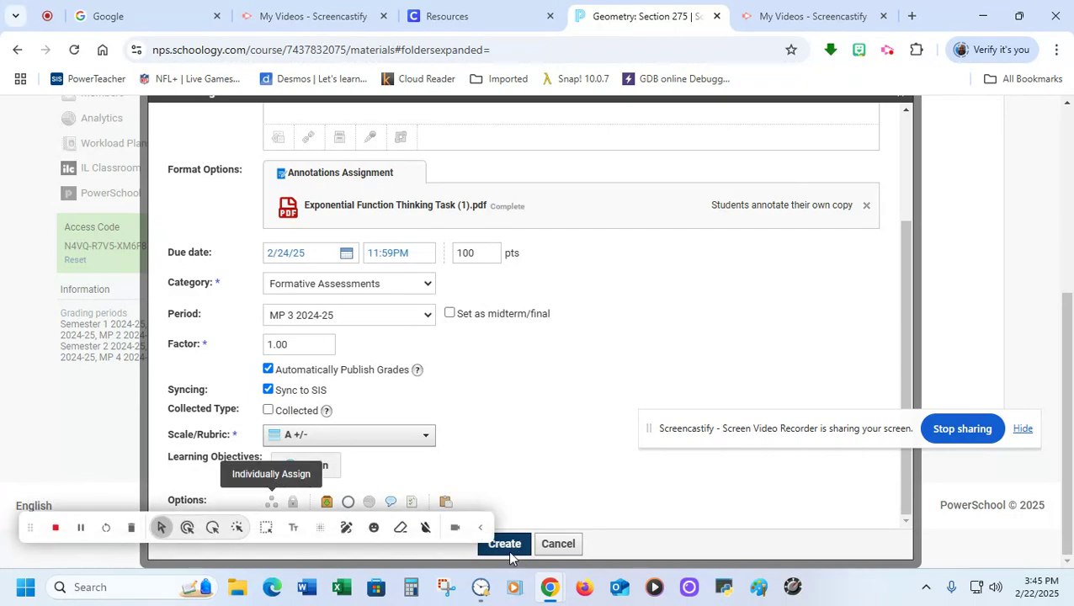
scroll(948, 545, up, 2)
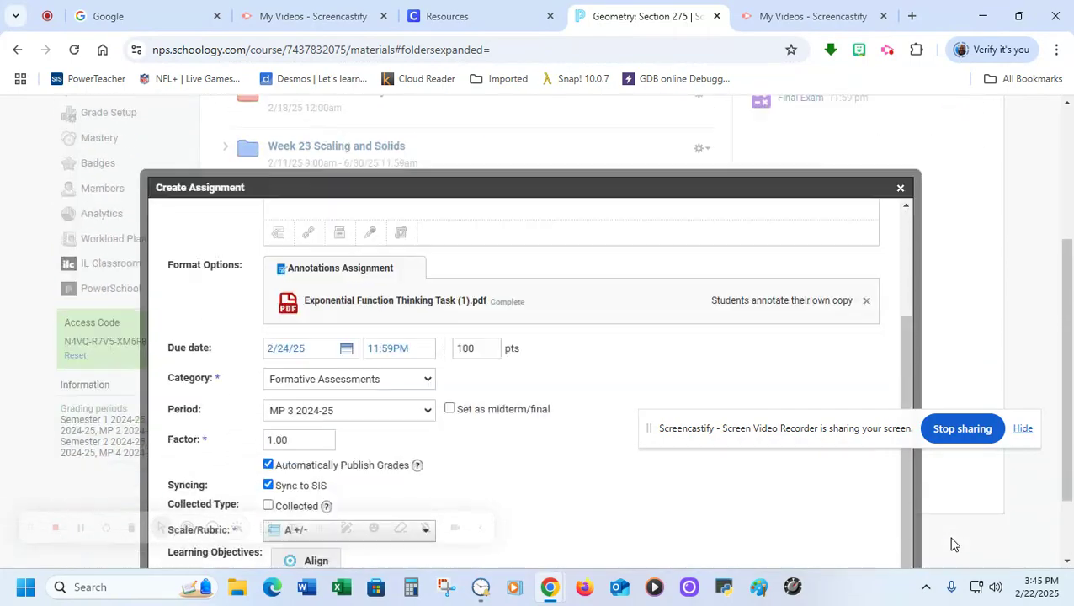
scroll(948, 546, down, 2)
click(1058, 50)
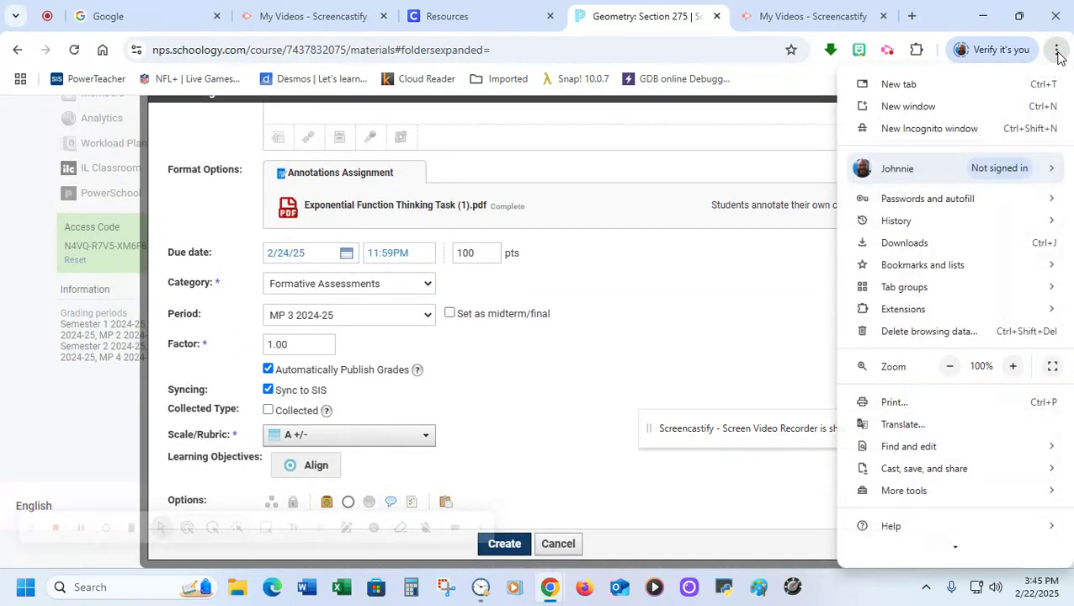
click(952, 367)
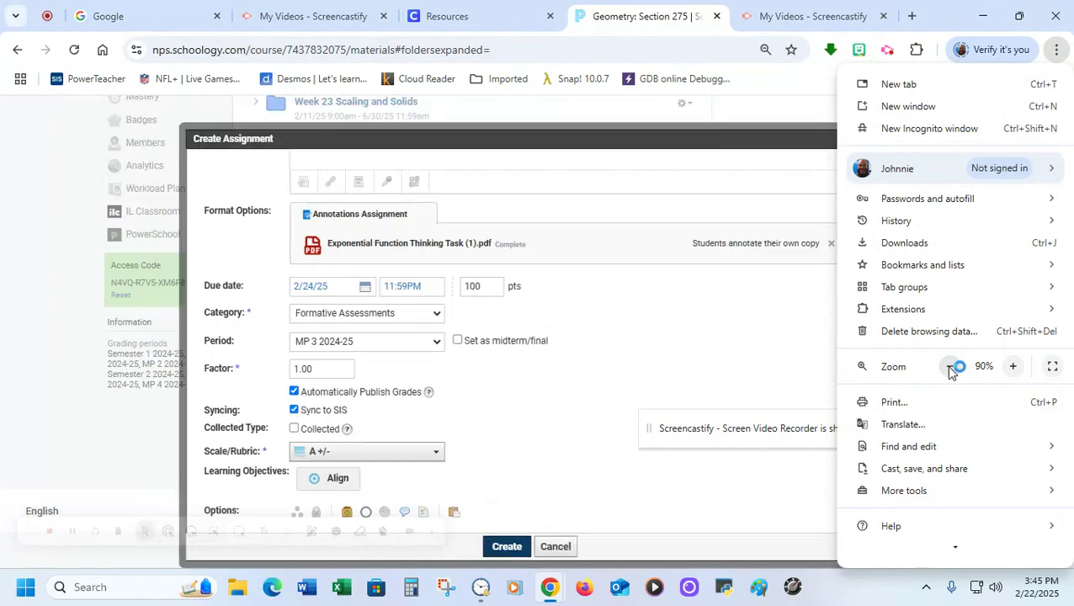
click(505, 547)
click(507, 546)
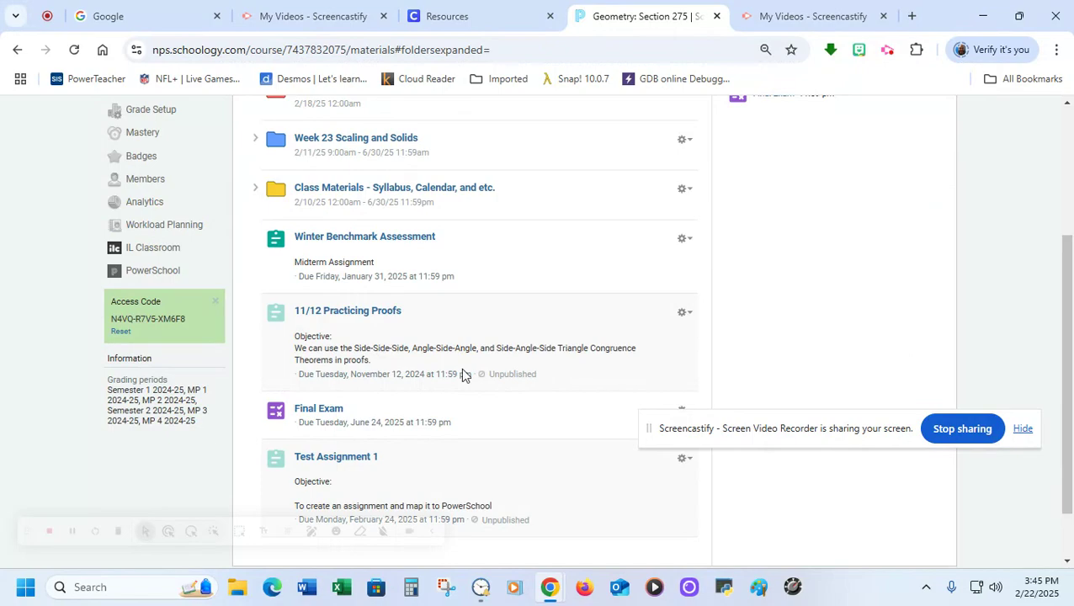
Step: Drag Test Assignment 1 above the Week 25 Solids, Surface Area, and Density folder
scroll(248, 391, down, 2)
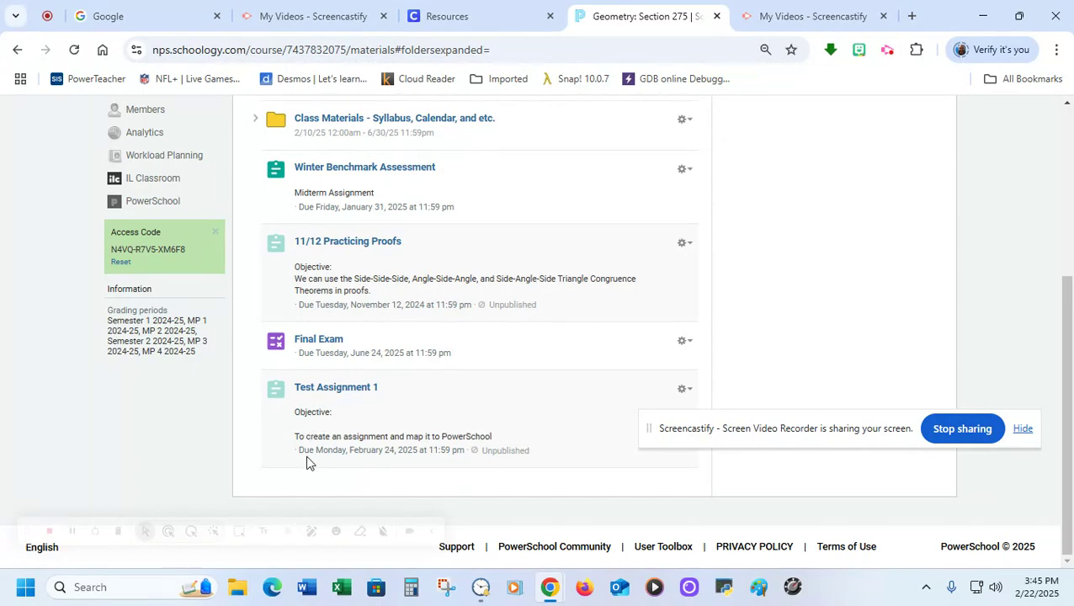
mouse_move(509, 456)
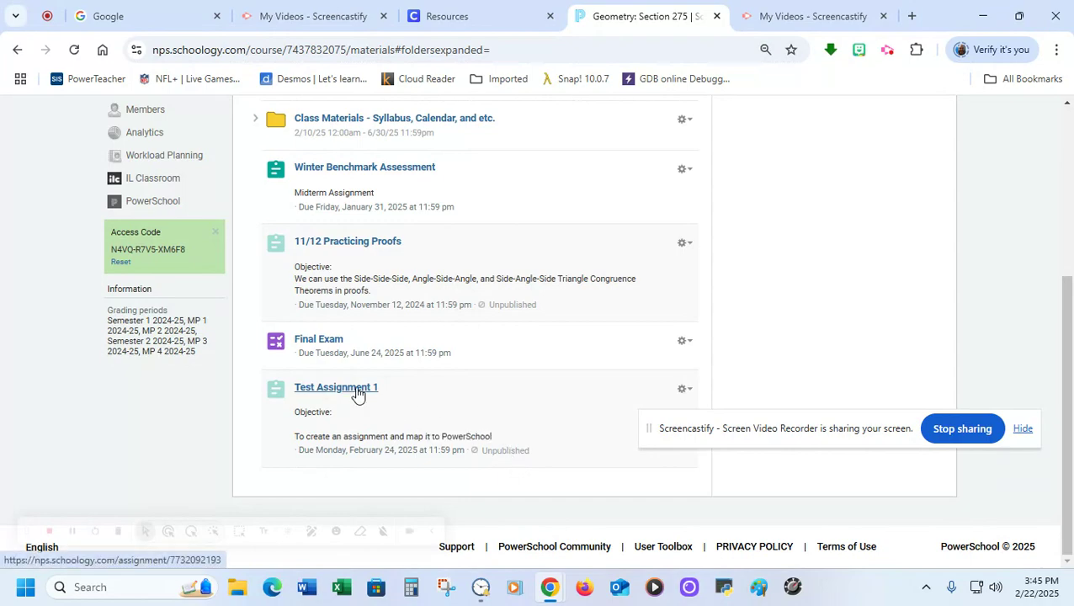
drag(357, 393, 354, 244)
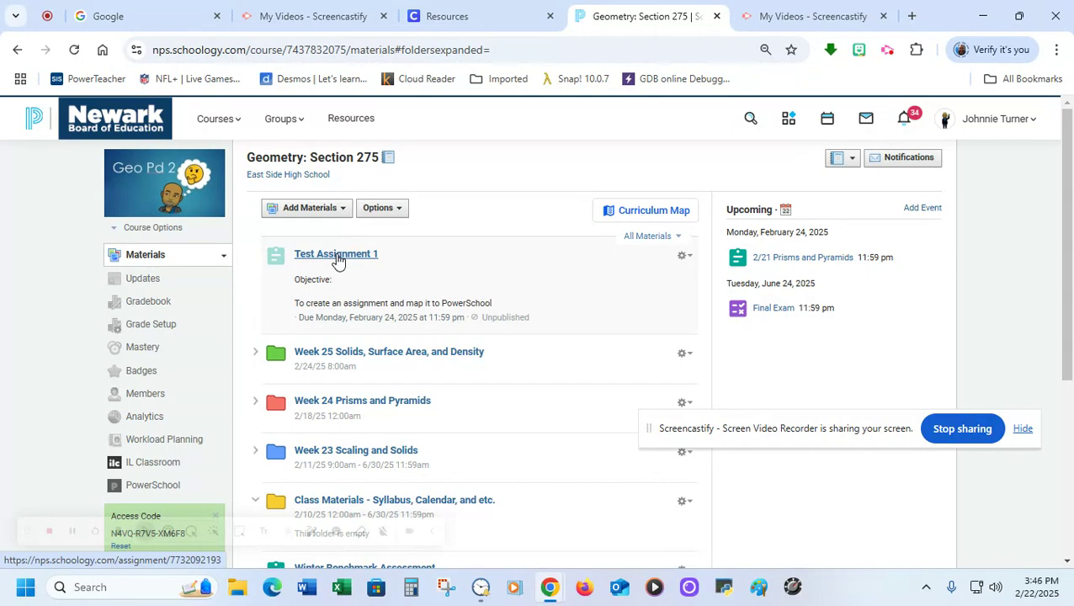
Step: Start a new course folder titled This Week's Work
click(323, 215)
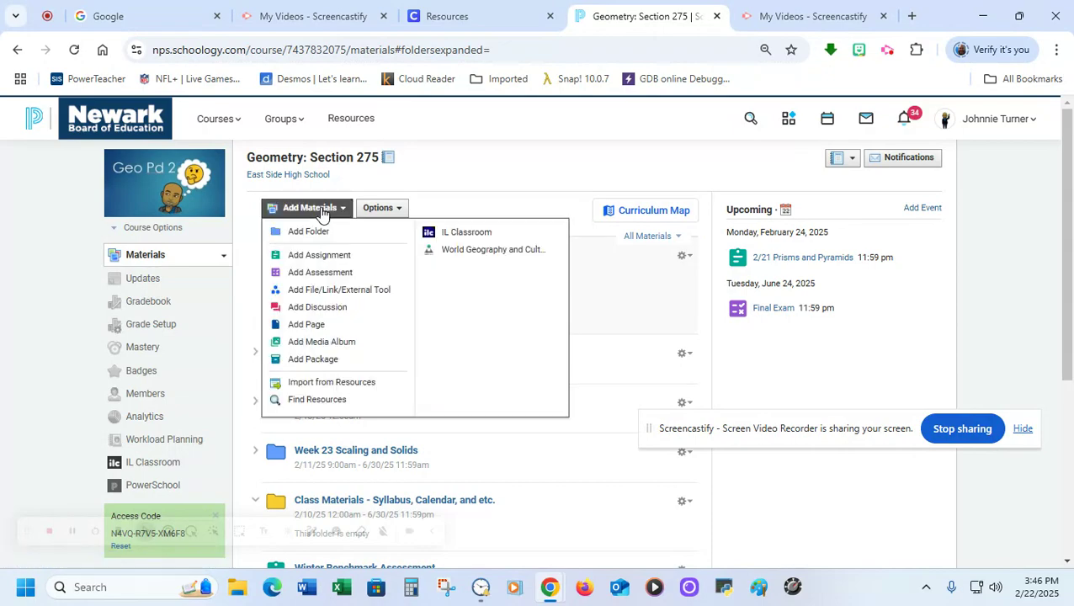
click(303, 235)
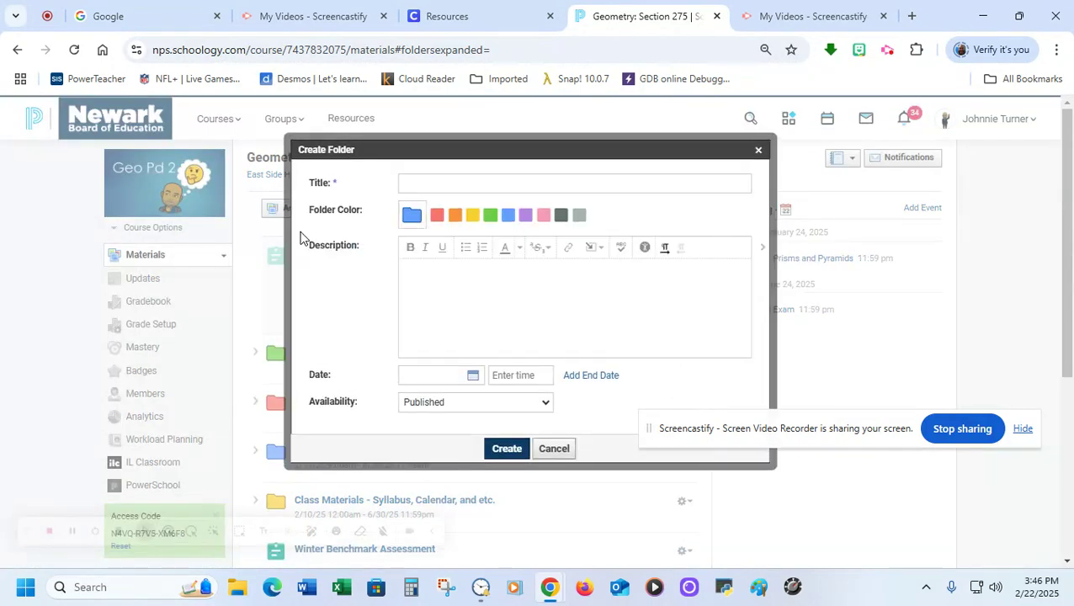
click(419, 187)
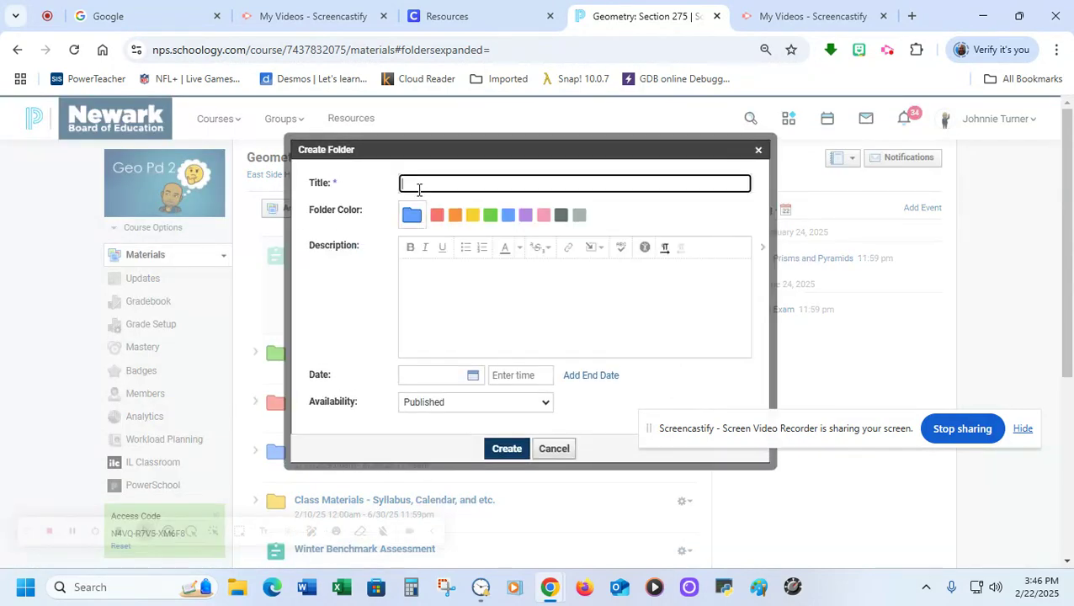
text(This Wee)
text(ks)
text('s Work)
Step: Set the folder to start 2/24/25 at 08:00AM and publish on its start date
click(472, 379)
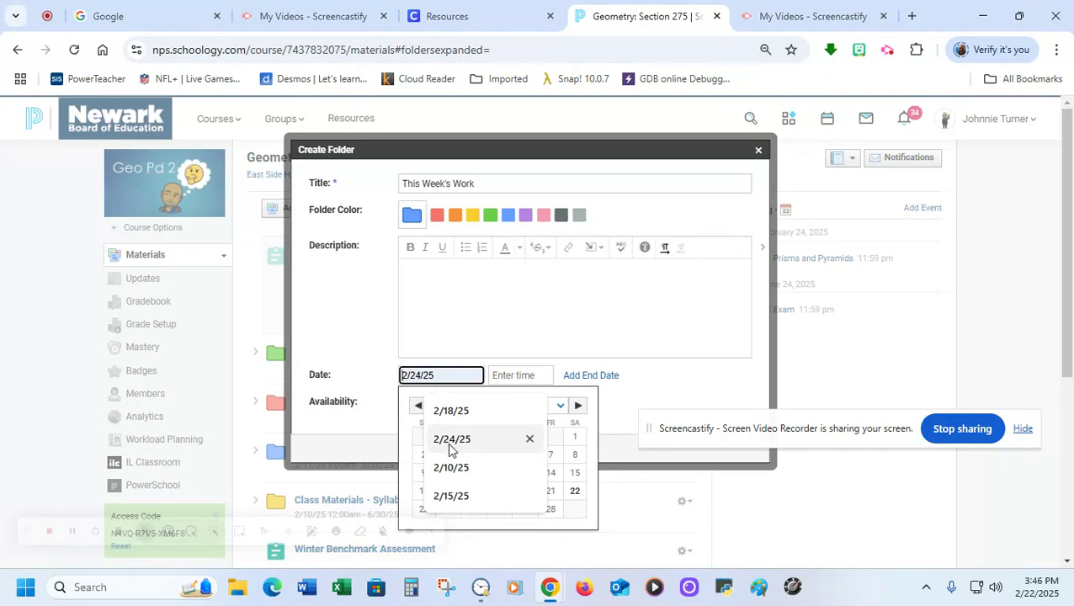
click(447, 442)
click(504, 378)
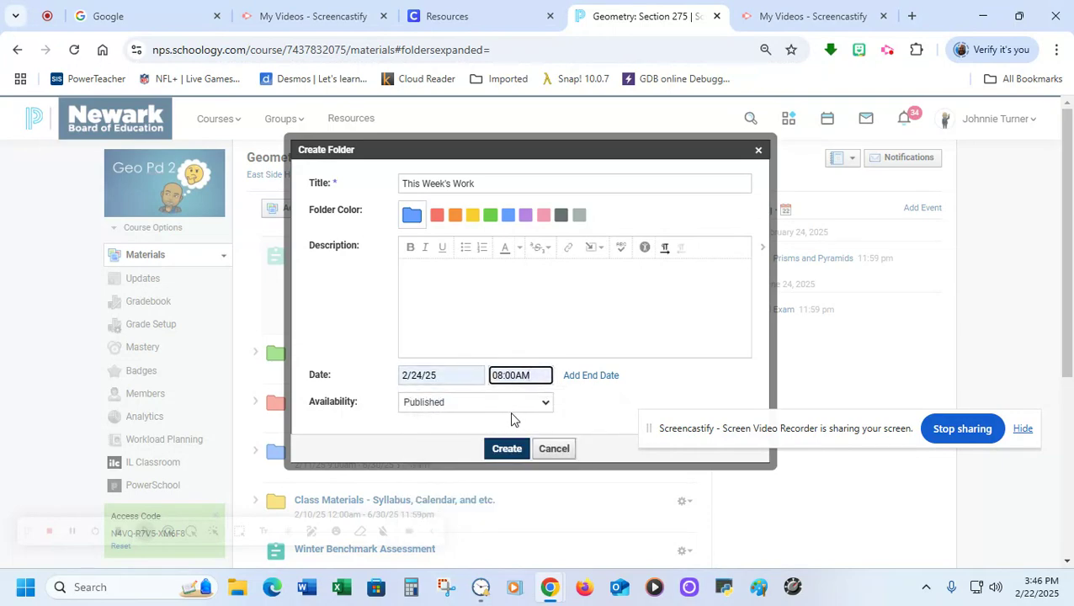
click(480, 405)
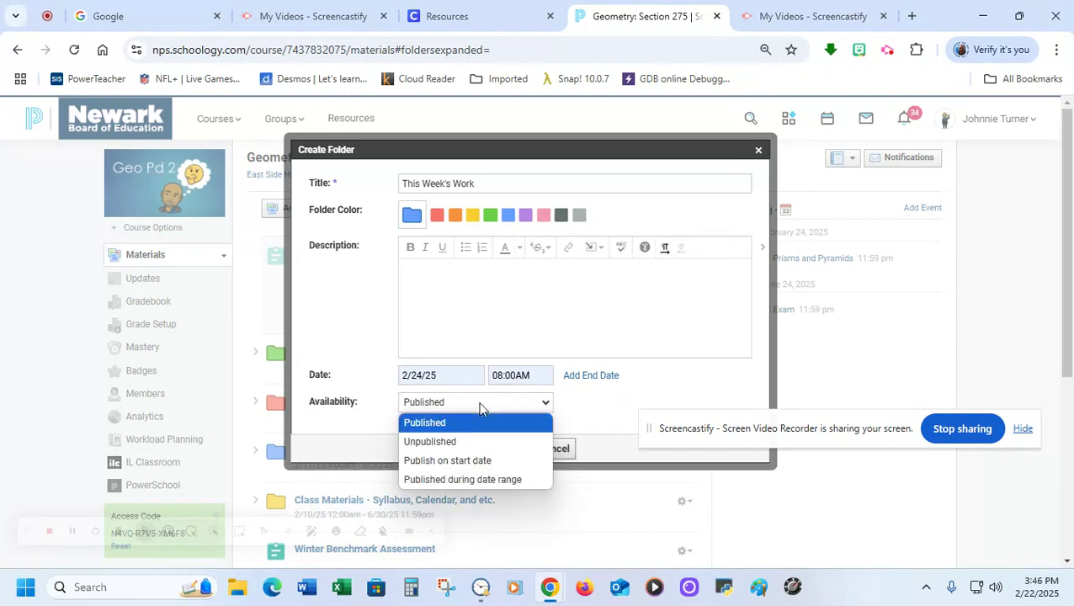
click(452, 463)
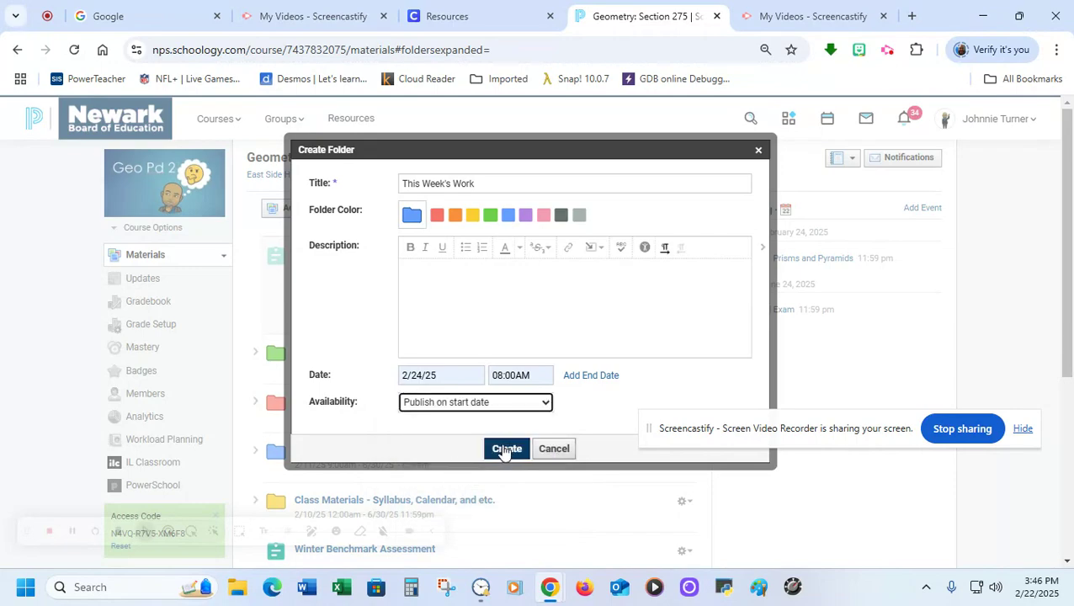
Step: Add a 6/30/25 end date and create the folder
click(590, 378)
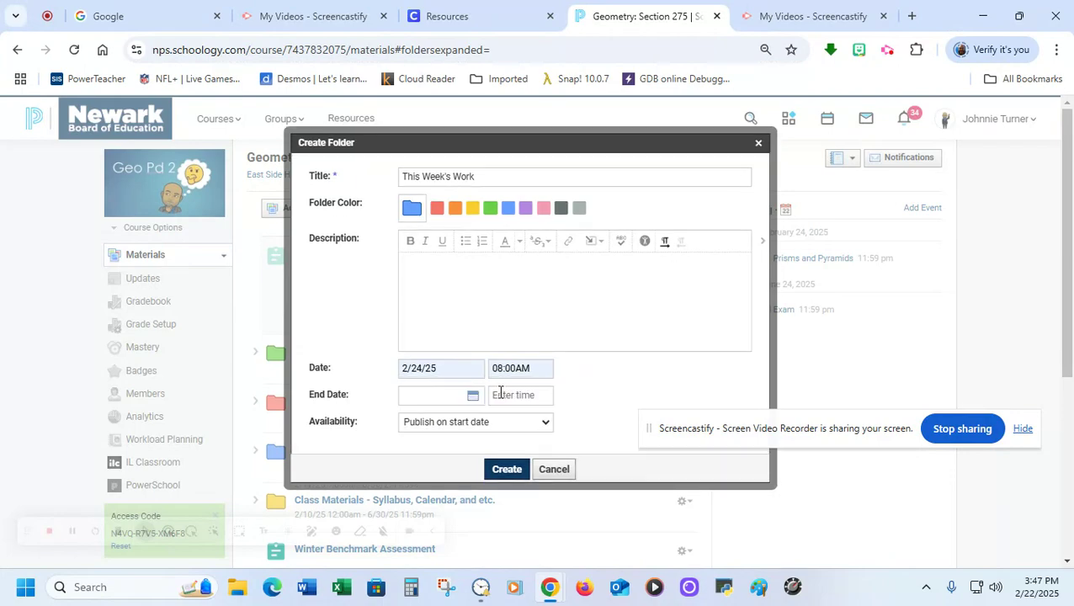
click(467, 396)
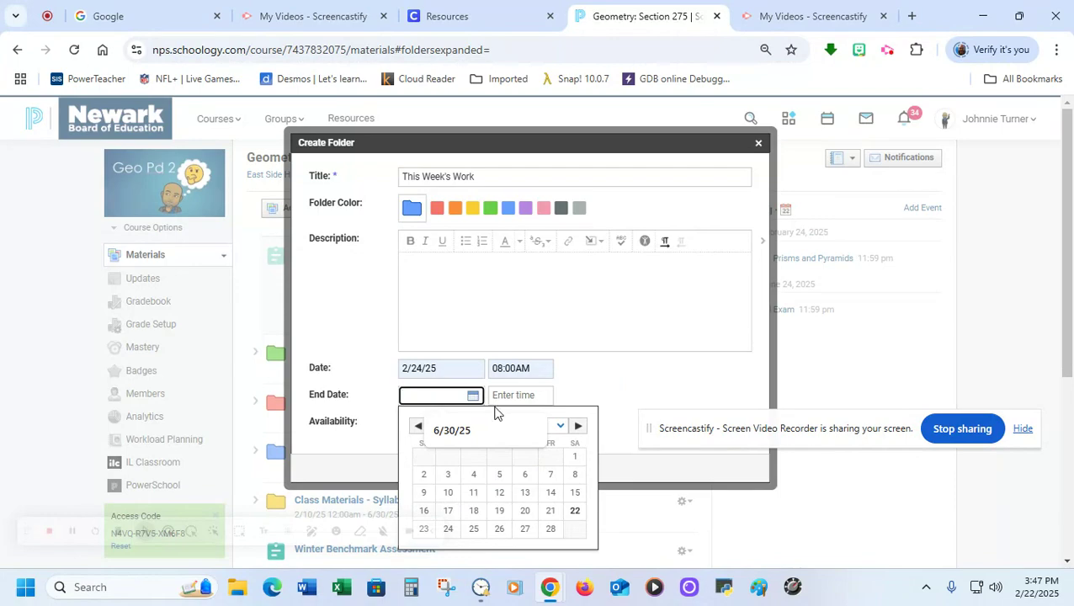
click(452, 434)
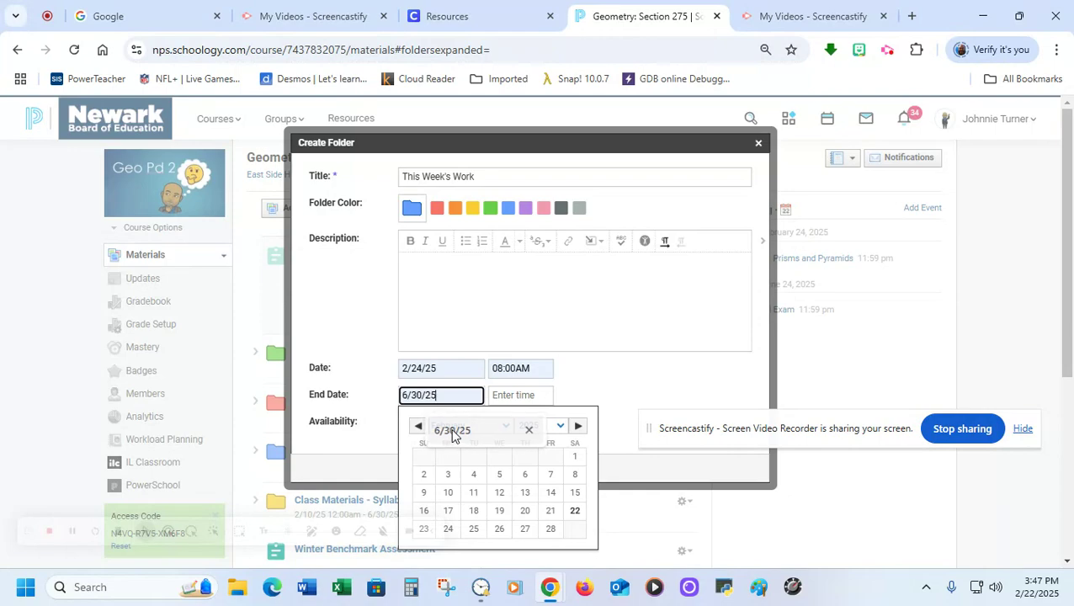
click(505, 401)
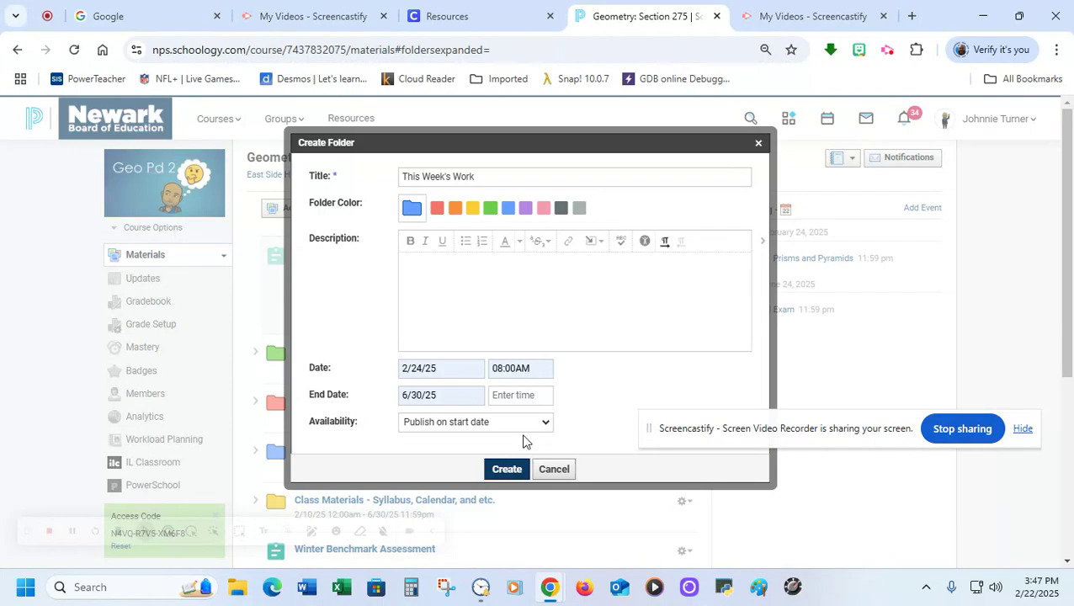
click(508, 469)
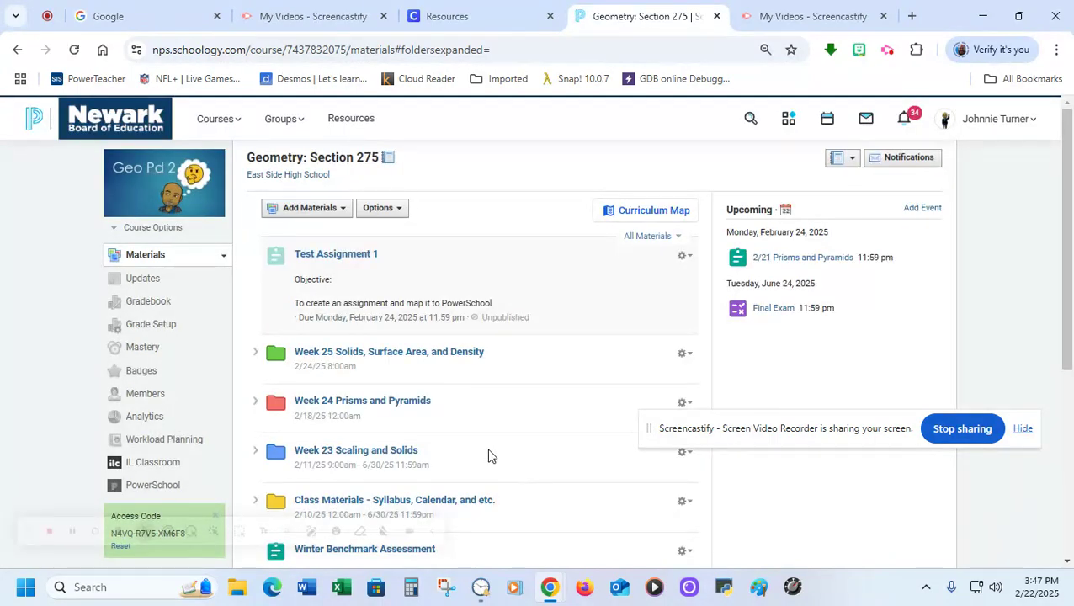
Step: Drag the This Week's Work folder up directly below Test Assignment 1
scroll(509, 472, down, 4)
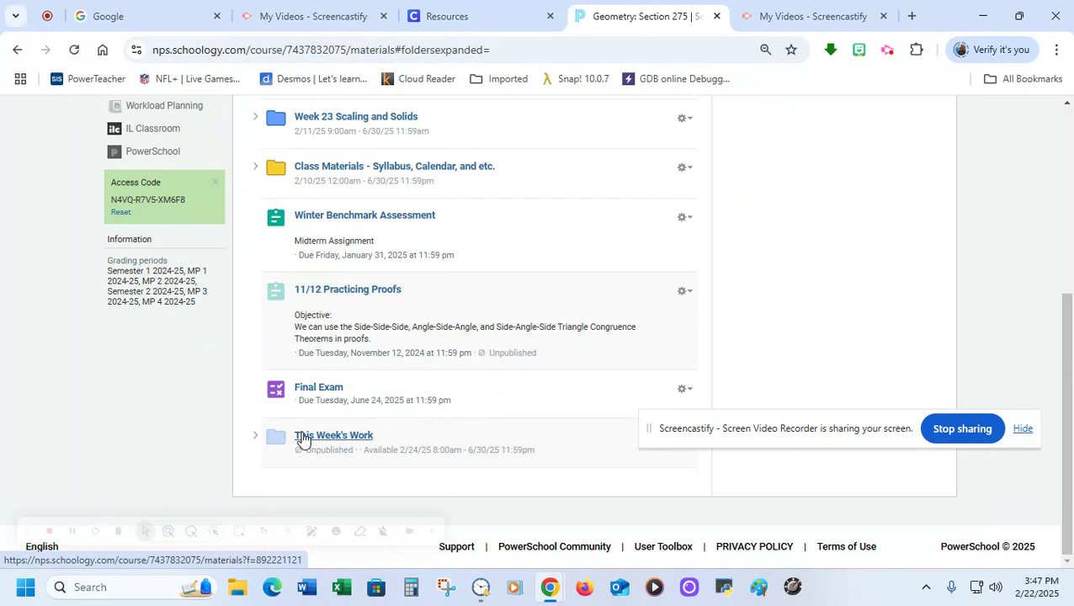
drag(303, 439, 361, 186)
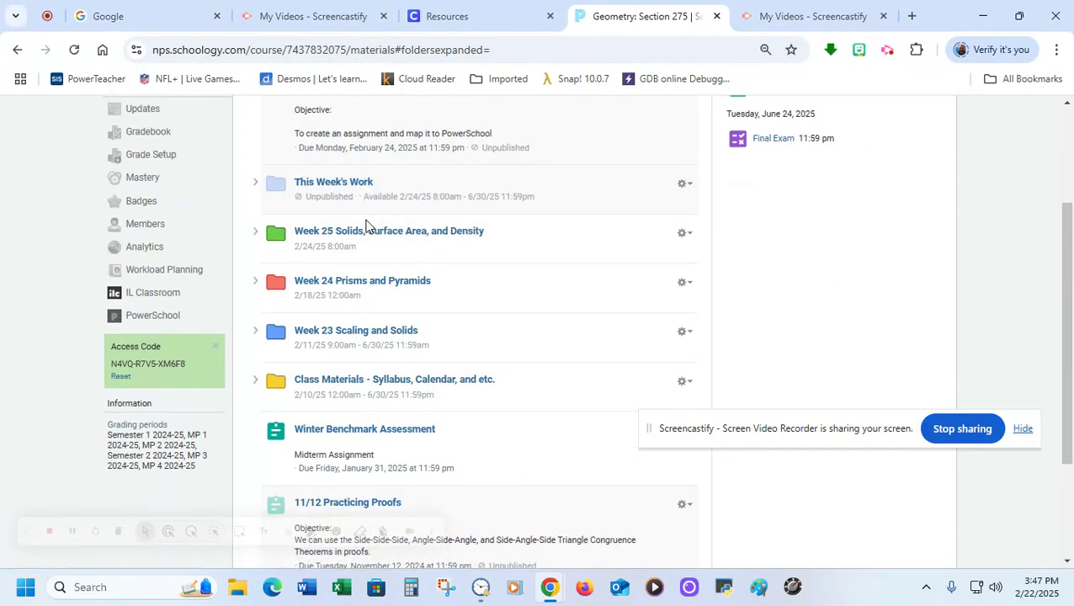
scroll(365, 225, up, 1)
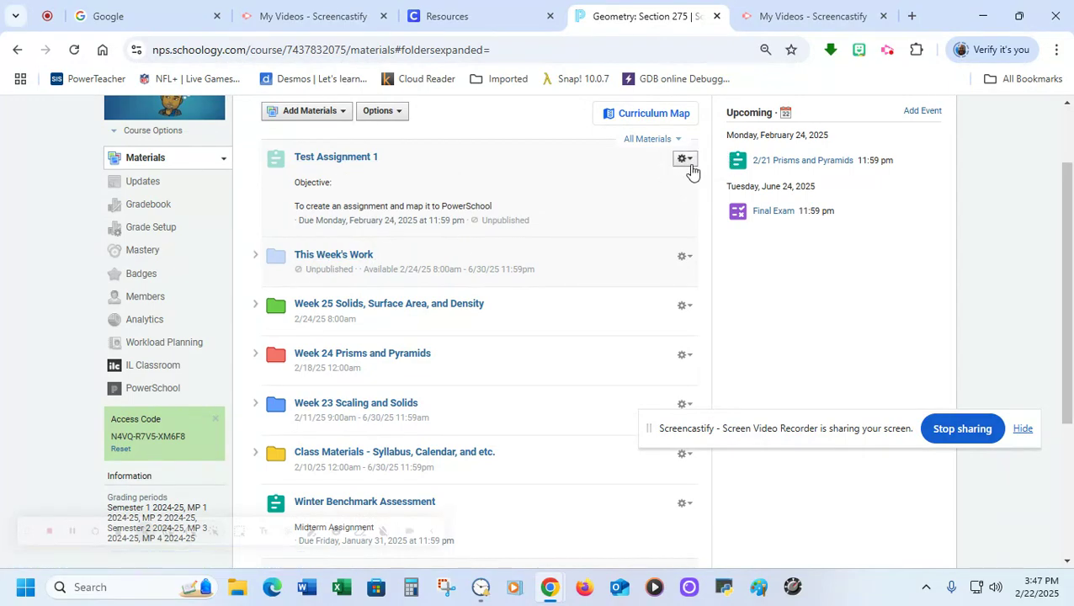
click(689, 160)
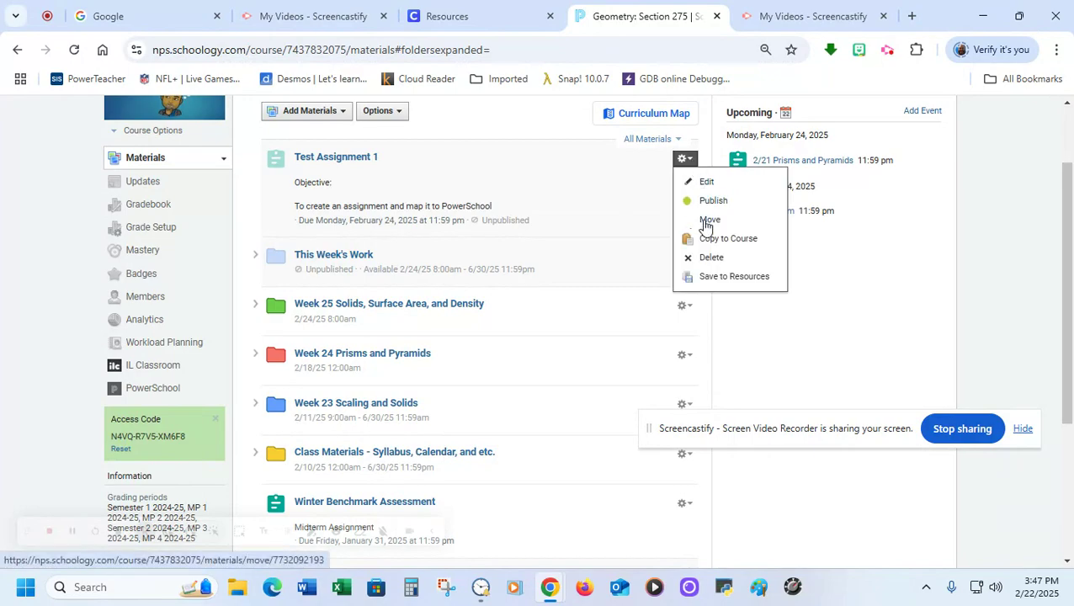
Step: Move Test Assignment 1 into the This Week's Work folder
click(706, 222)
click(589, 238)
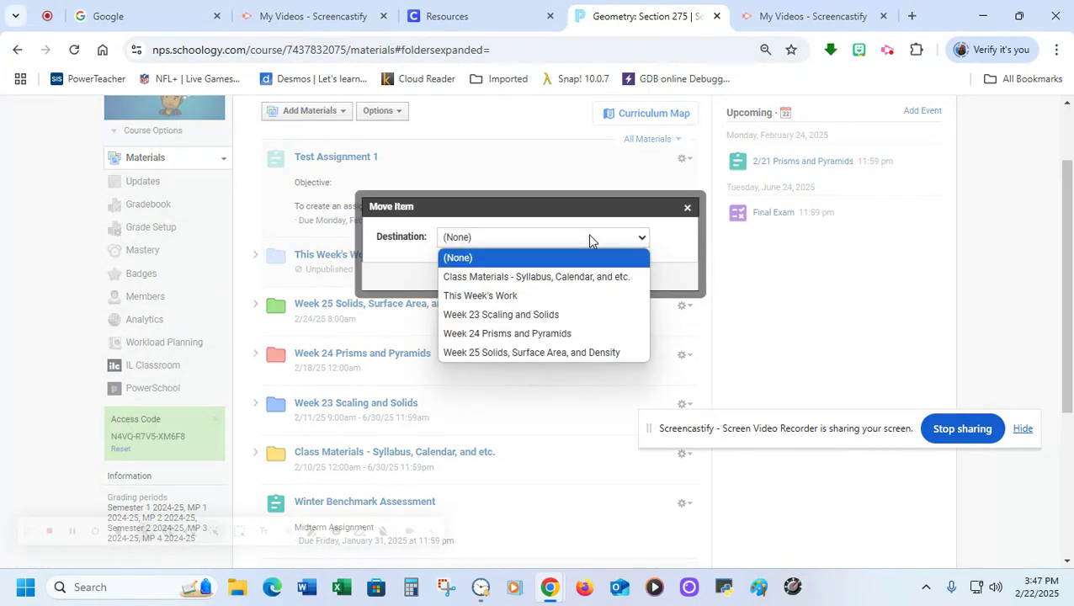
click(511, 296)
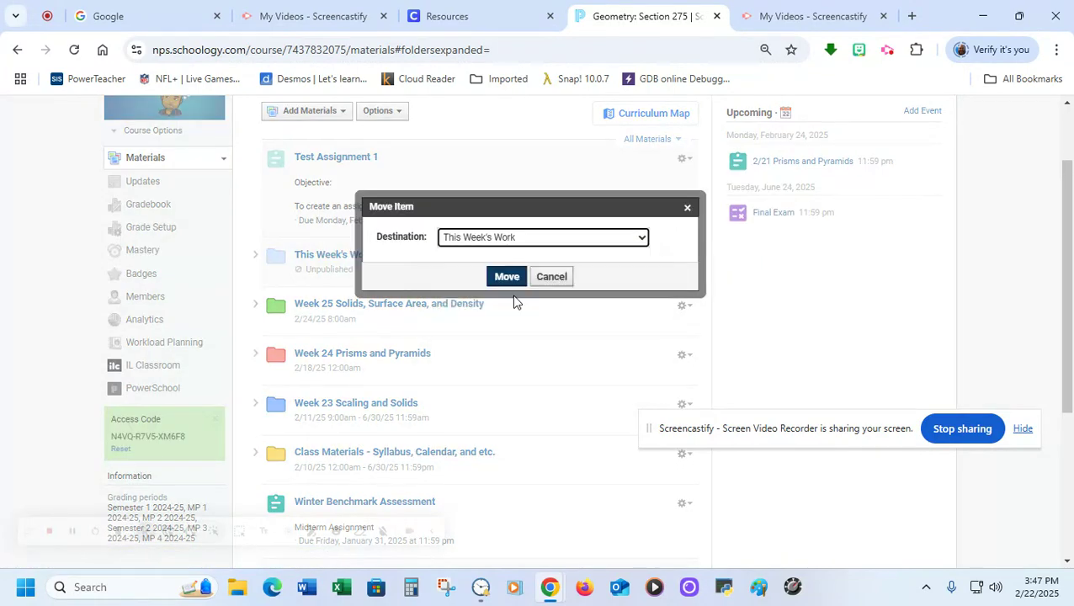
click(507, 280)
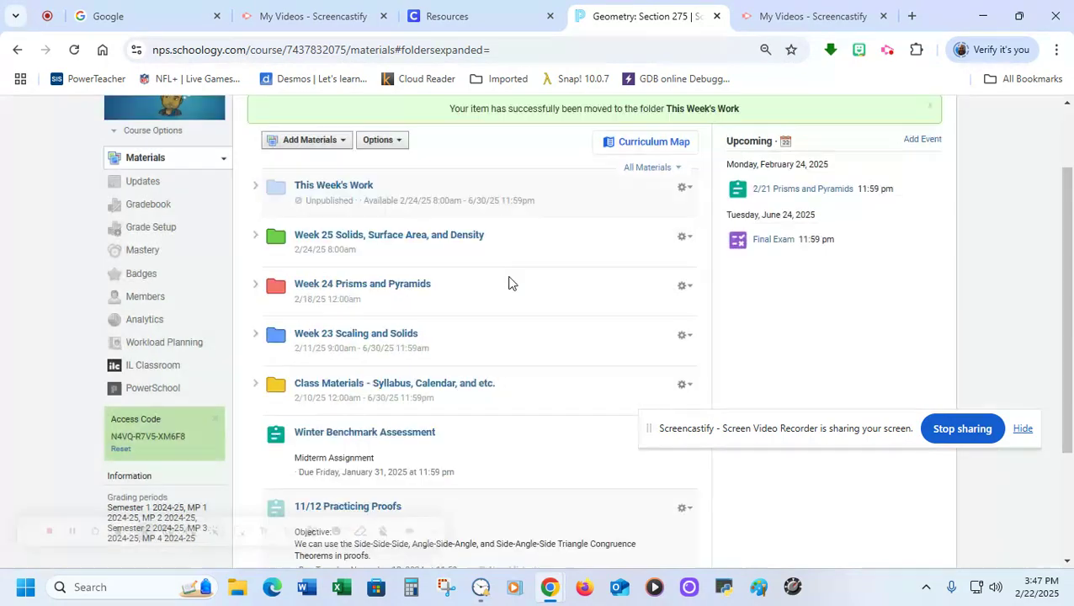
Step: Expand and collapse This Week's Work to confirm the assignment is inside
click(256, 186)
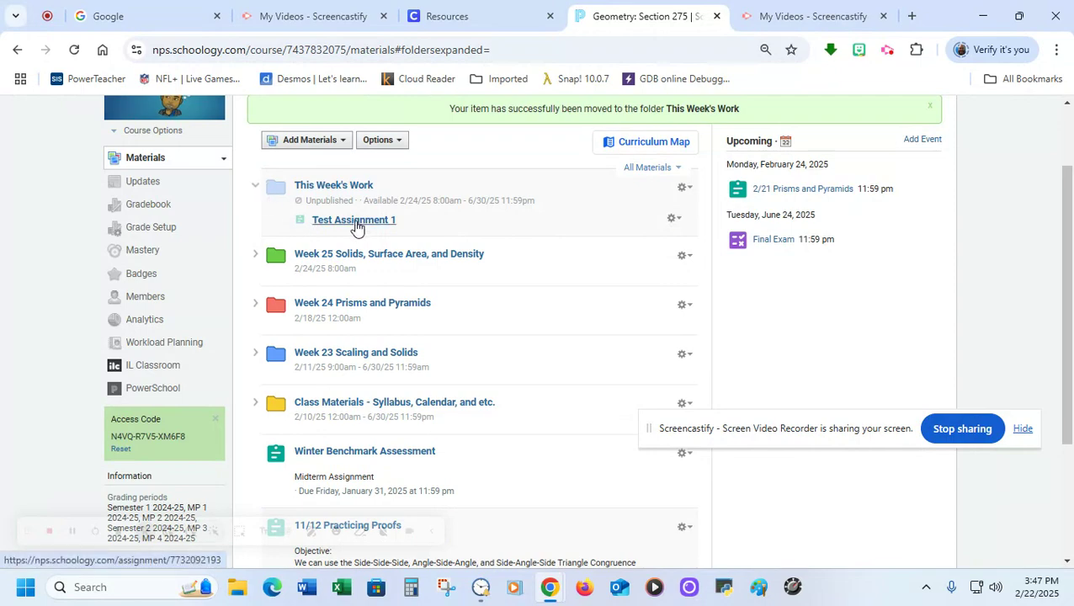
click(256, 186)
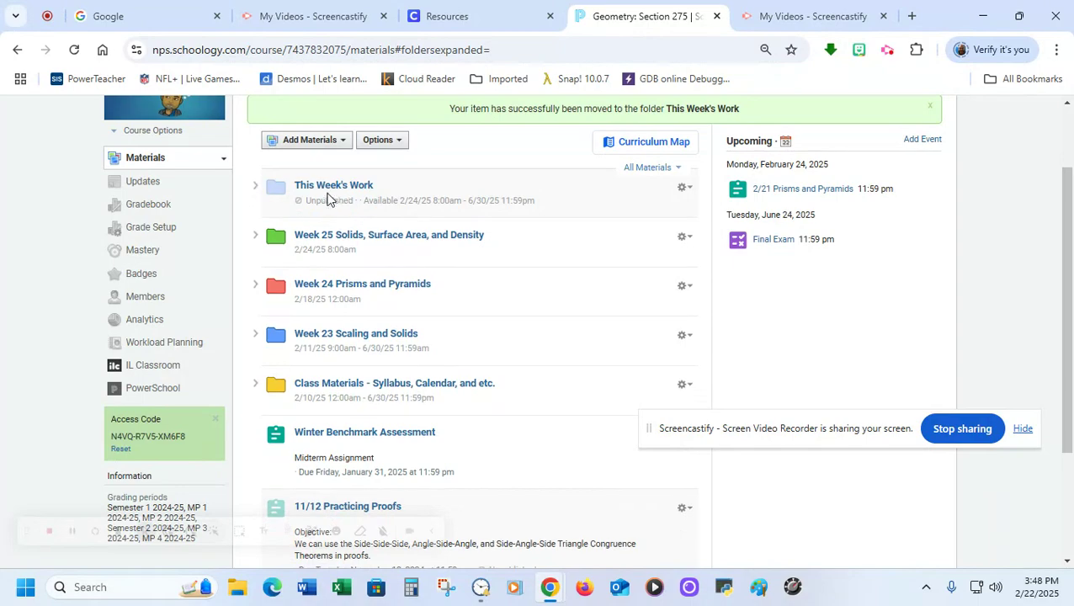
click(256, 187)
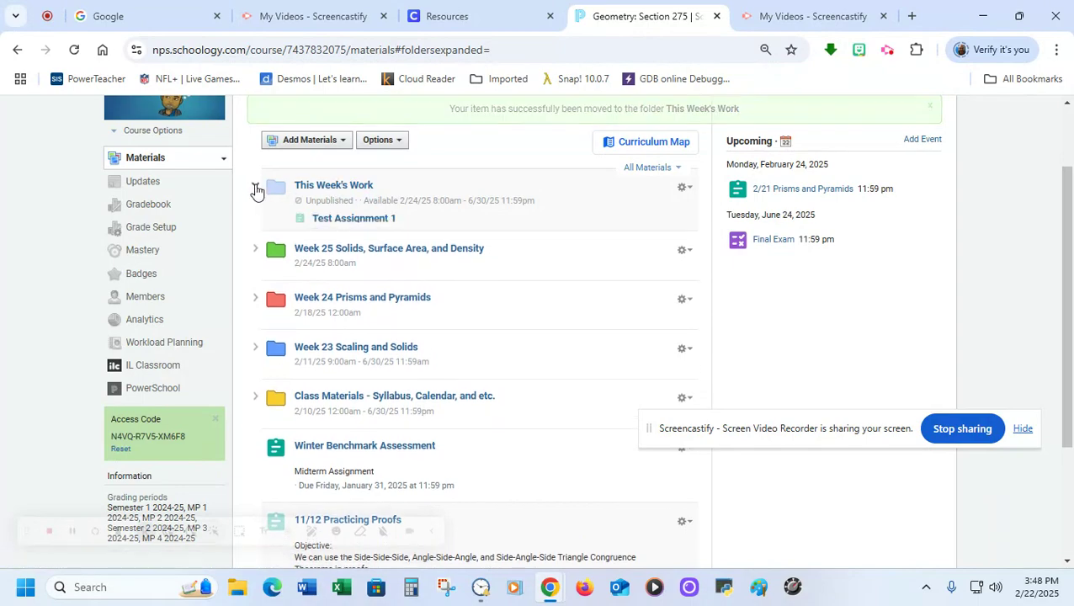
click(256, 160)
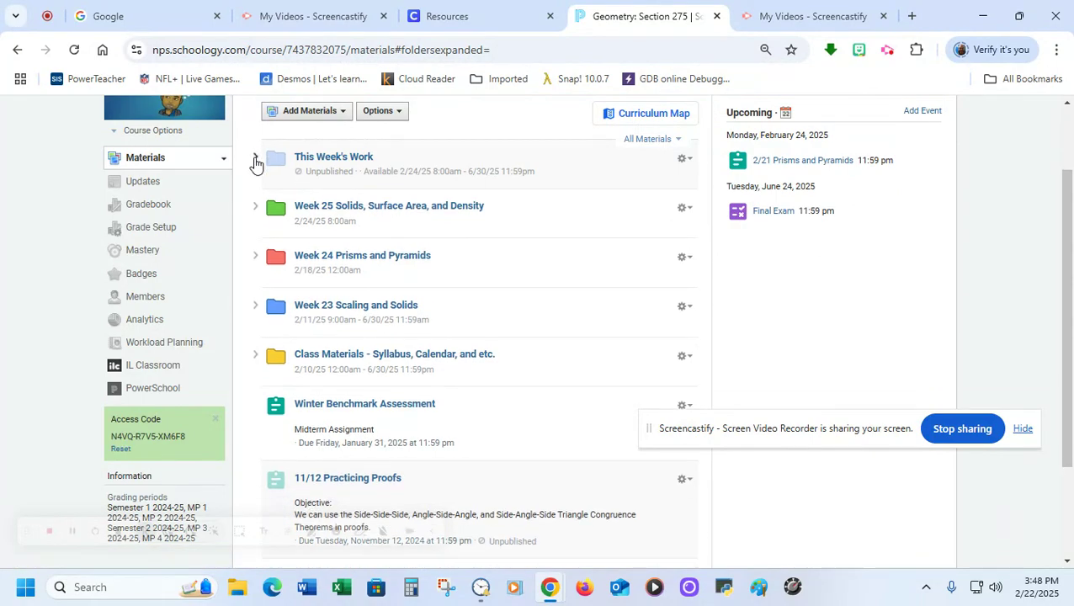
click(687, 160)
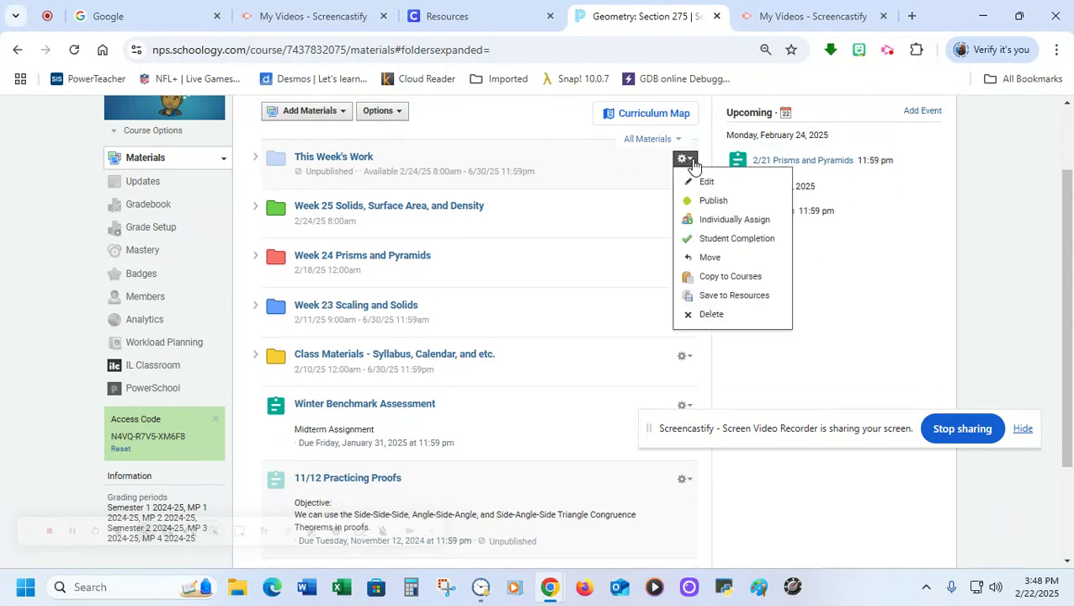
Step: Copy the This Week's Work folder to Geometry: Section 276 and confirm the copy
click(702, 278)
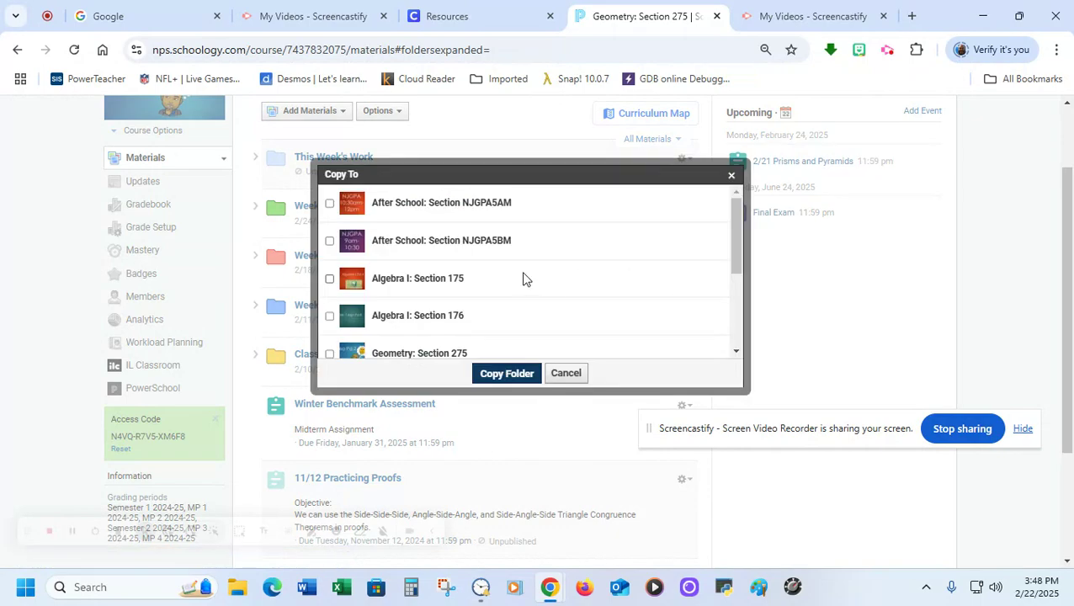
scroll(523, 278, down, 1)
scroll(523, 279, down, 1)
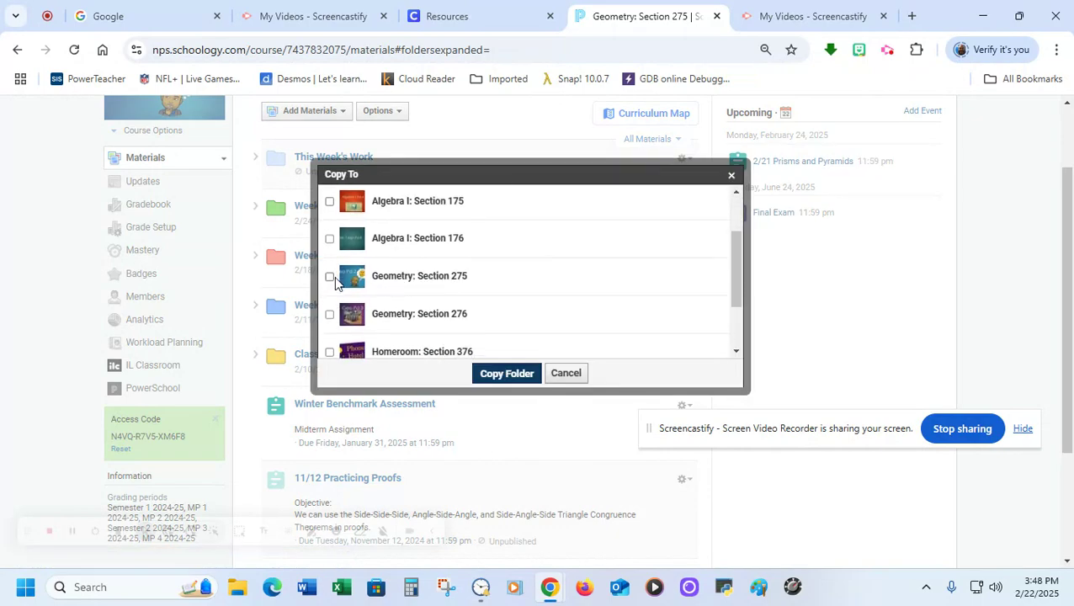
click(329, 314)
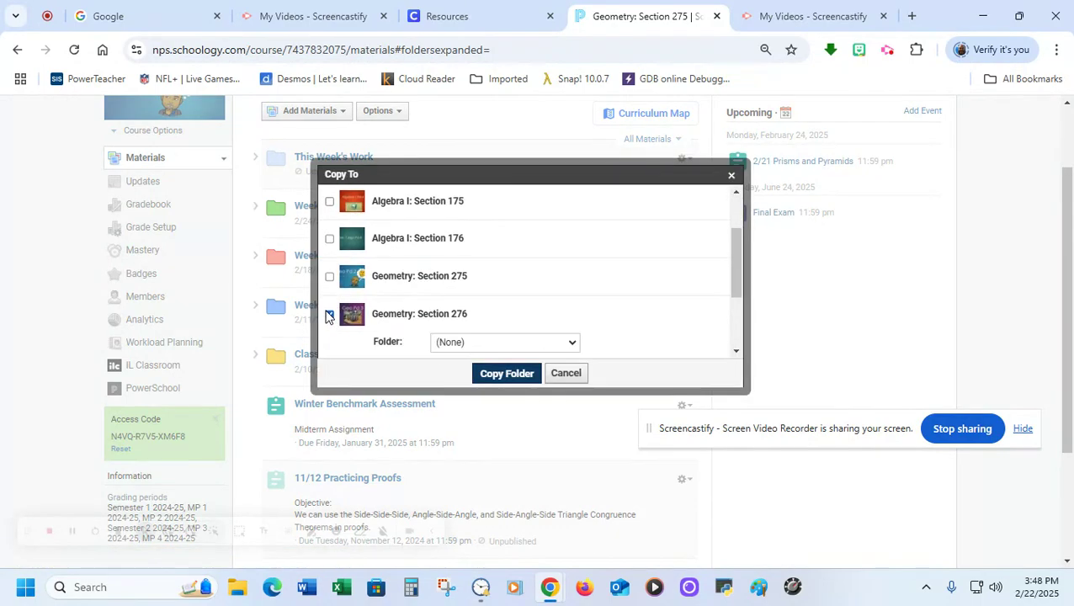
scroll(581, 281, down, 1)
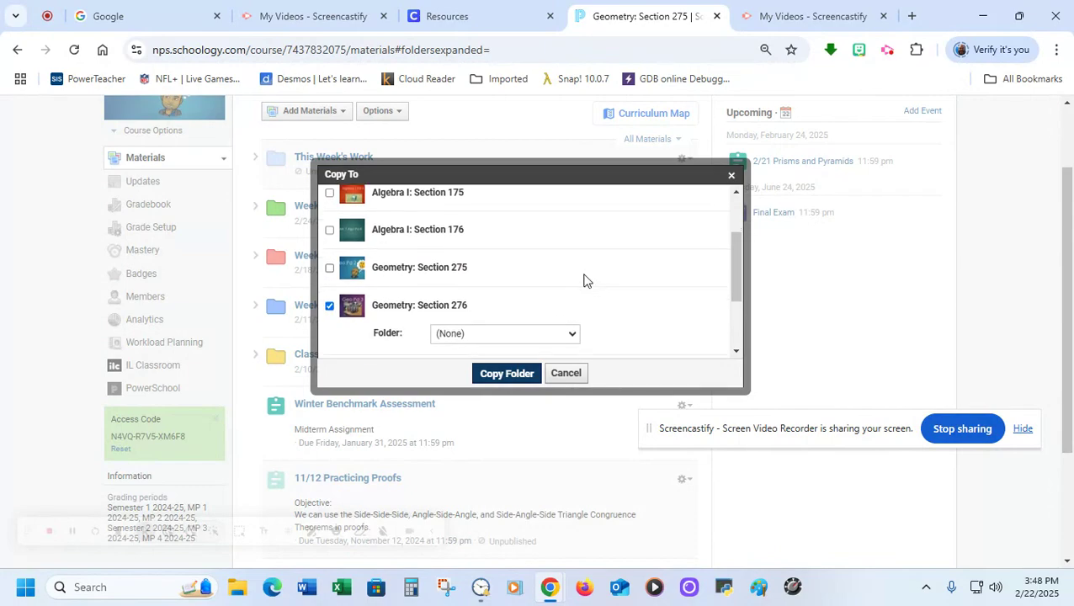
click(507, 374)
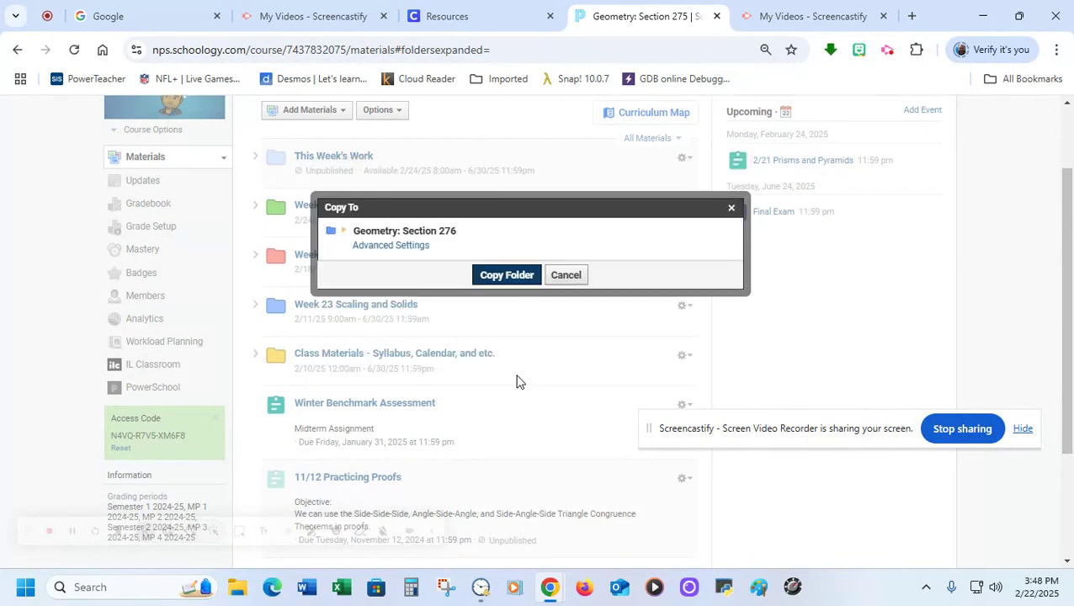
click(515, 277)
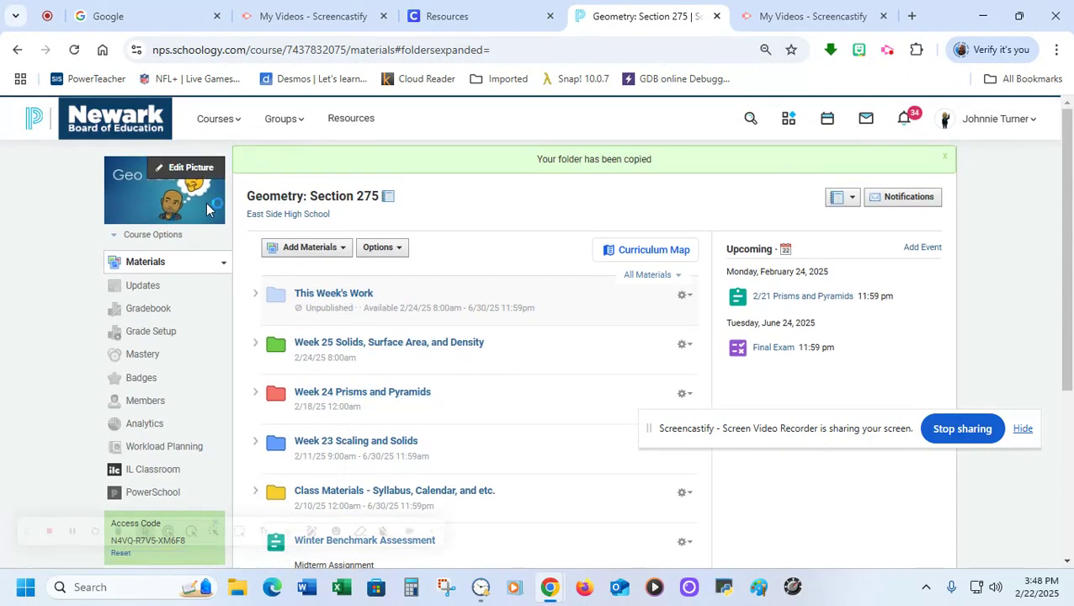
Step: Go to the Geometry: Section 276 course
click(227, 120)
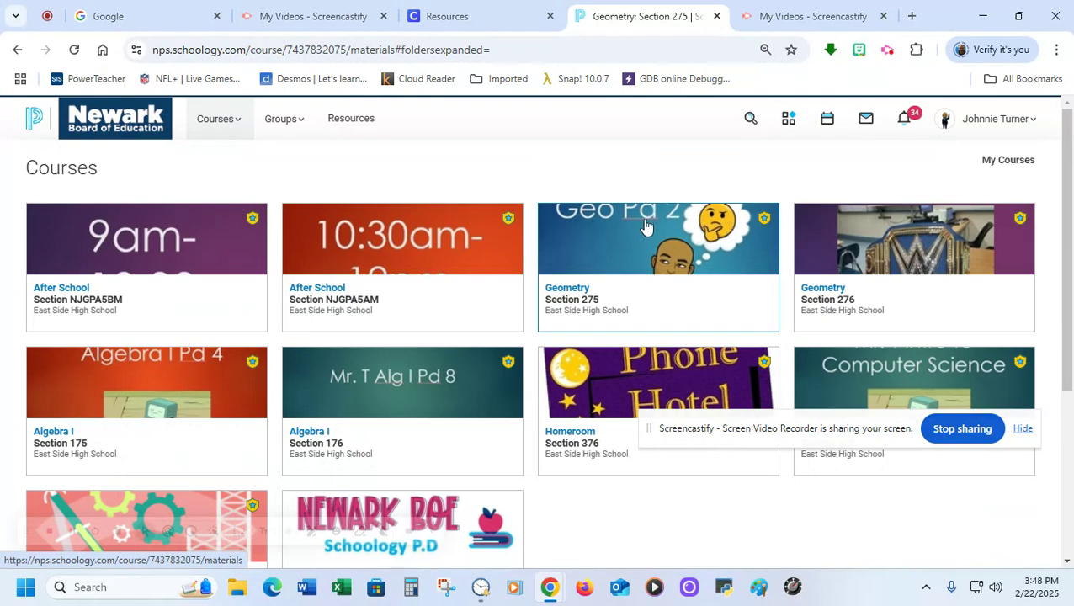
click(886, 256)
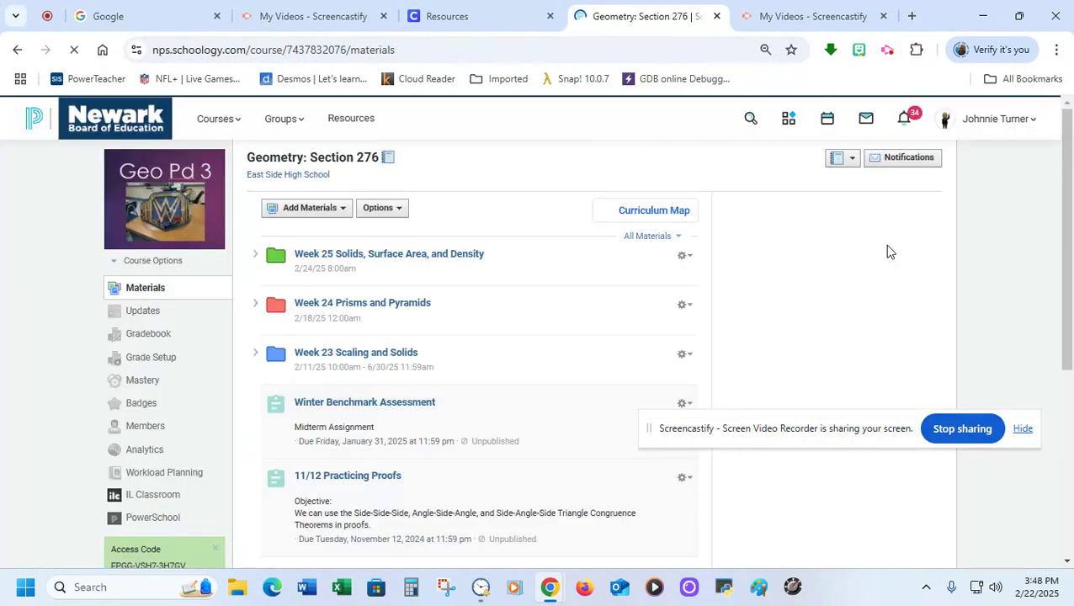
scroll(324, 347, down, 3)
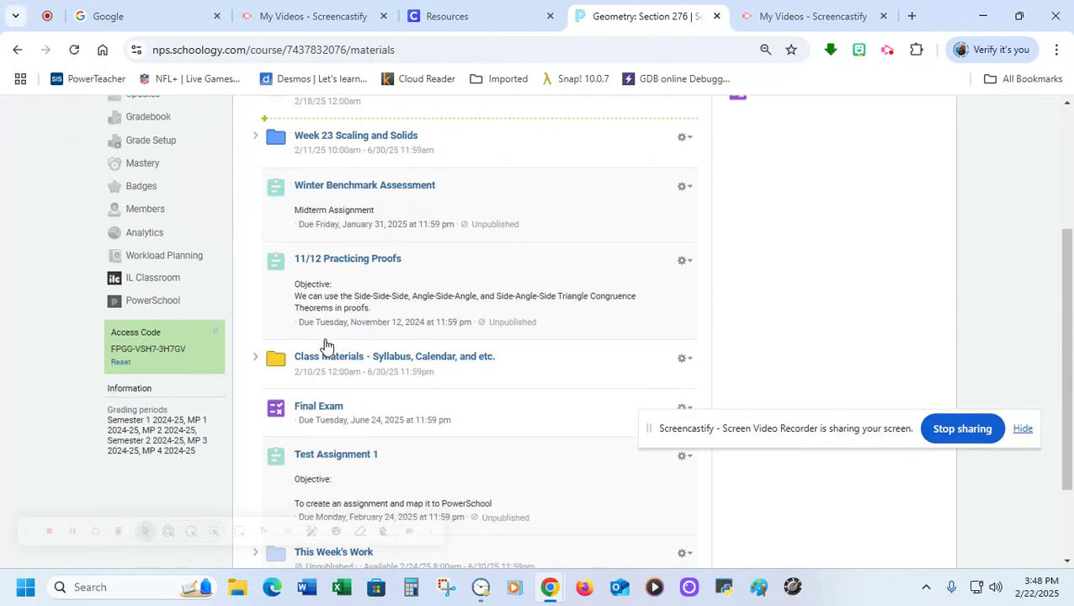
scroll(326, 345, down, 2)
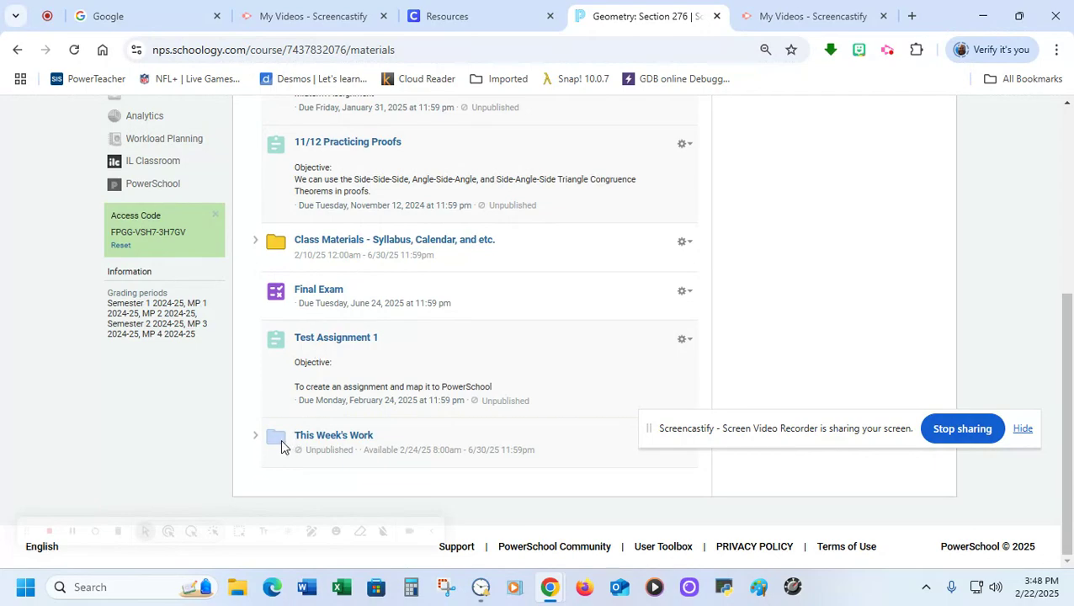
Step: Drag This Week's Work to the top of the materials, then Test Assignment 1 above it
drag(319, 440, 354, 168)
scroll(359, 277, up, 3)
scroll(355, 240, down, 3)
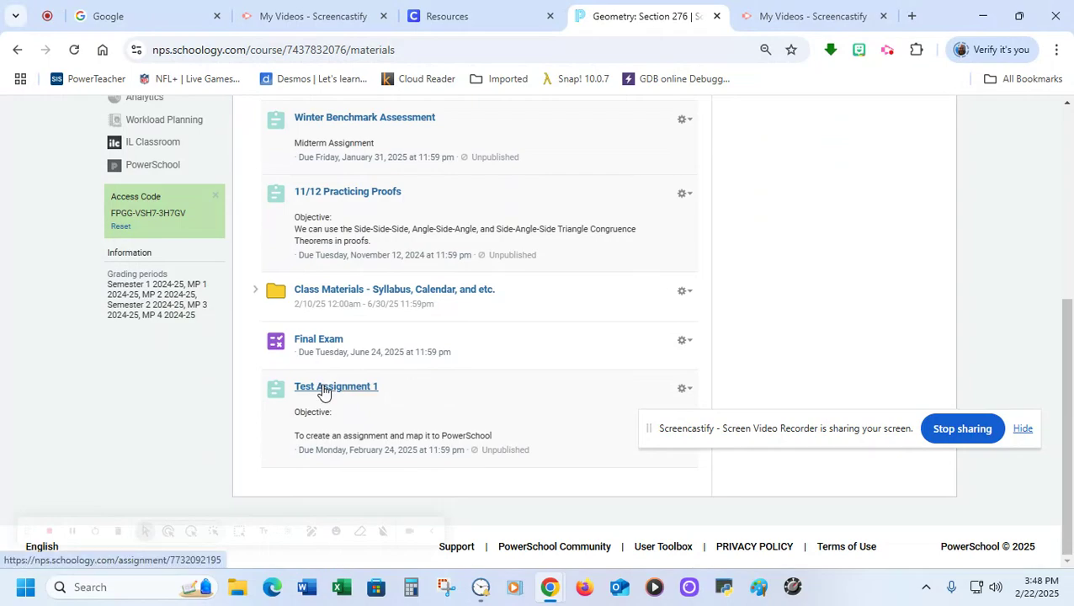
drag(324, 392, 358, 148)
scroll(371, 264, up, 2)
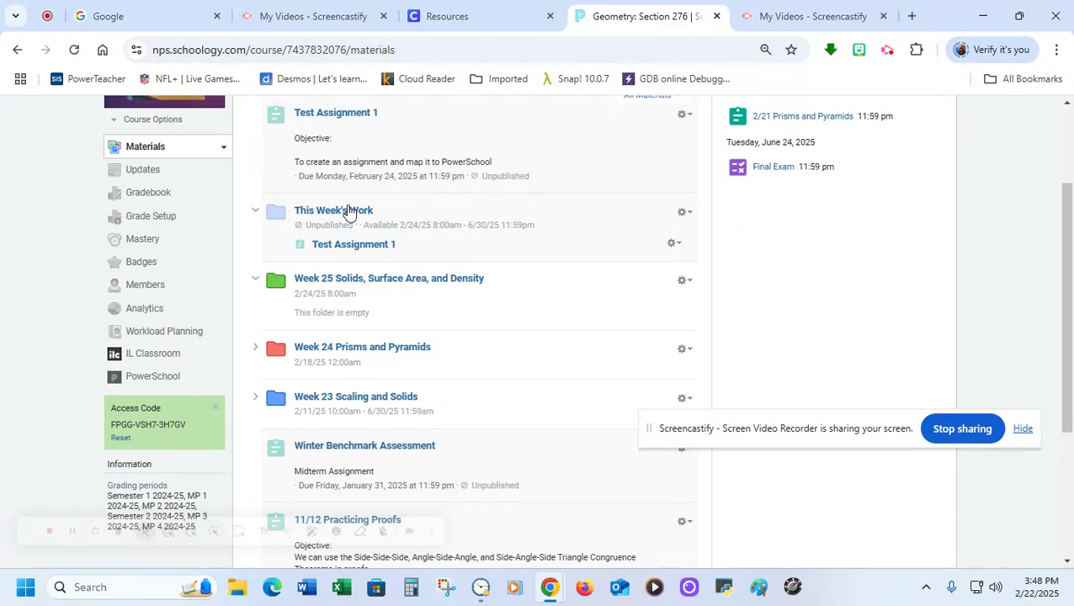
scroll(348, 210, up, 2)
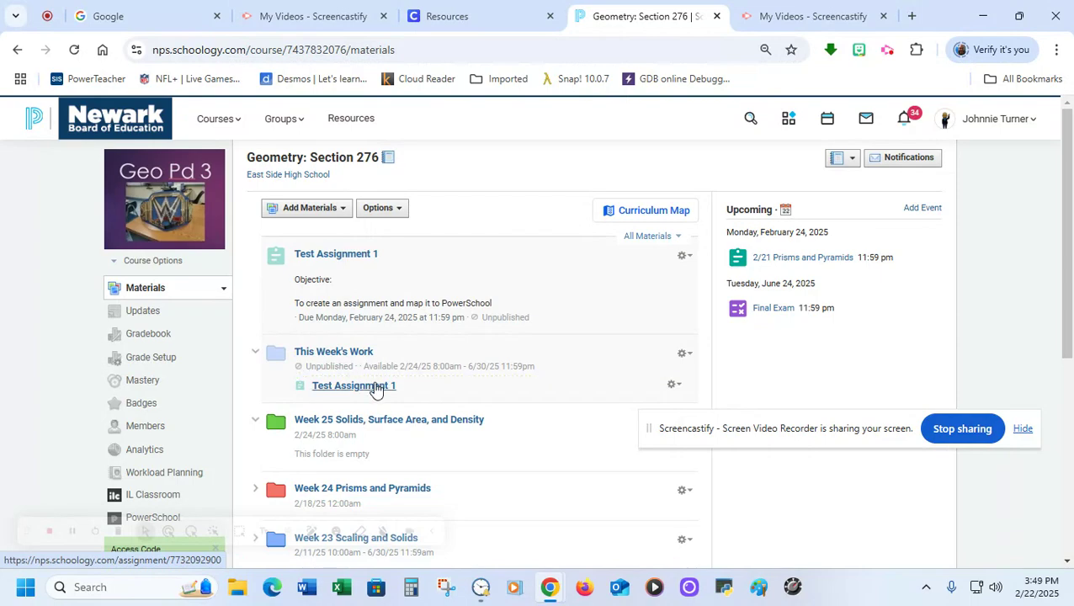
Step: Delete the standalone Test Assignment 1 listed above the This Week's Work folder
click(687, 266)
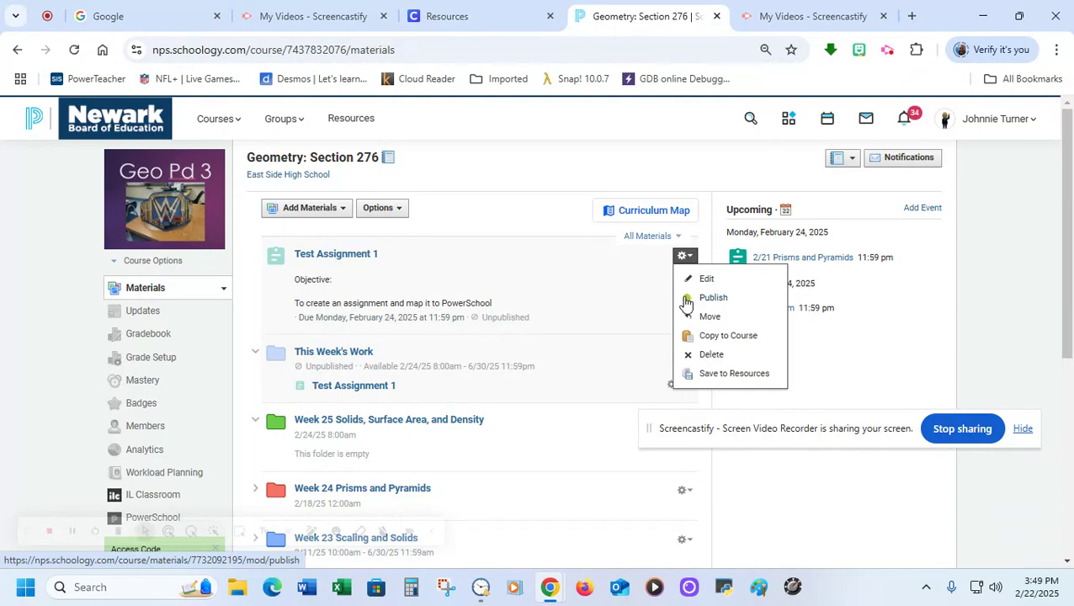
click(696, 357)
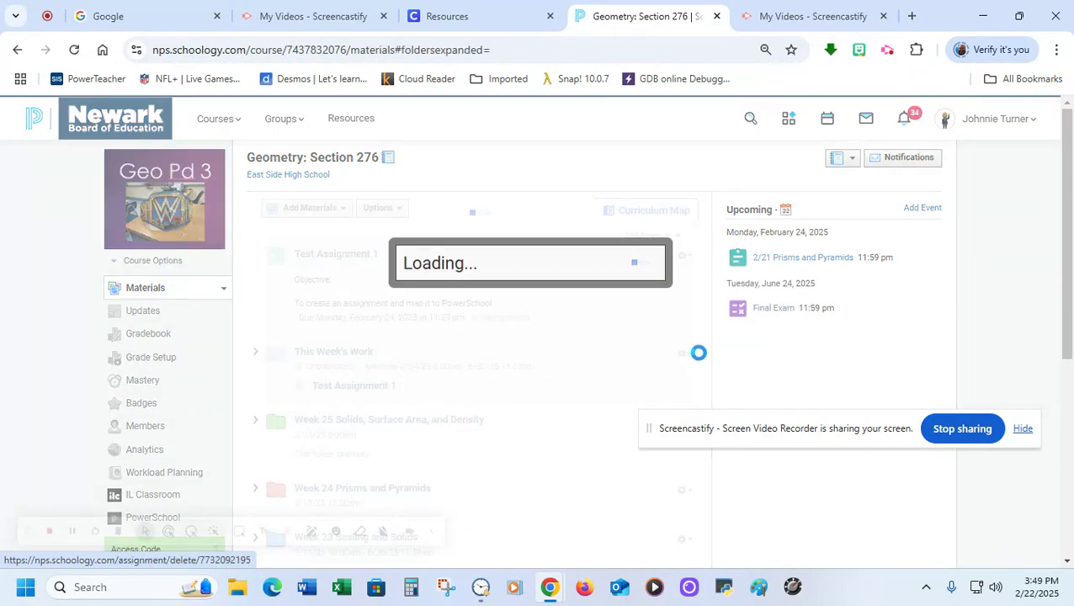
click(495, 281)
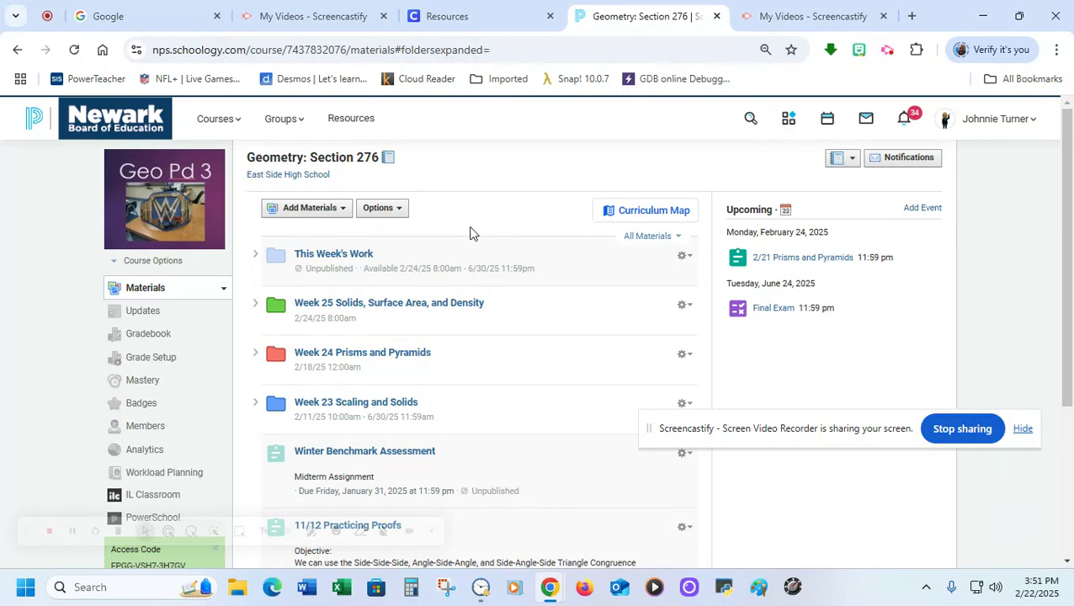
Step: Expand This Week's Work and open Test Assignment 1 to view its annotations PDF
click(256, 256)
scroll(257, 265, down, 1)
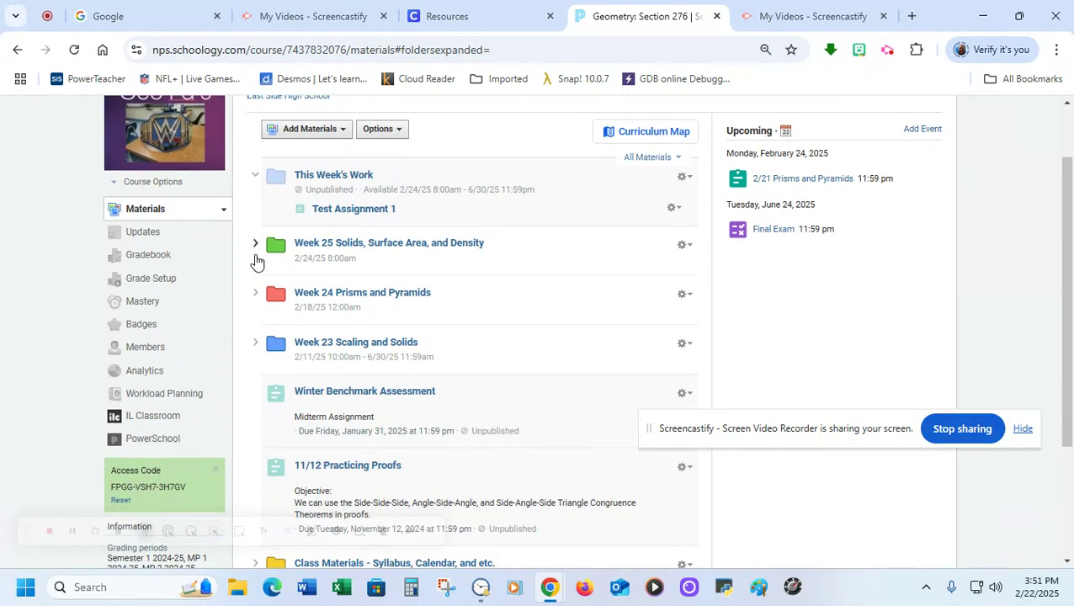
scroll(324, 290, up, 1)
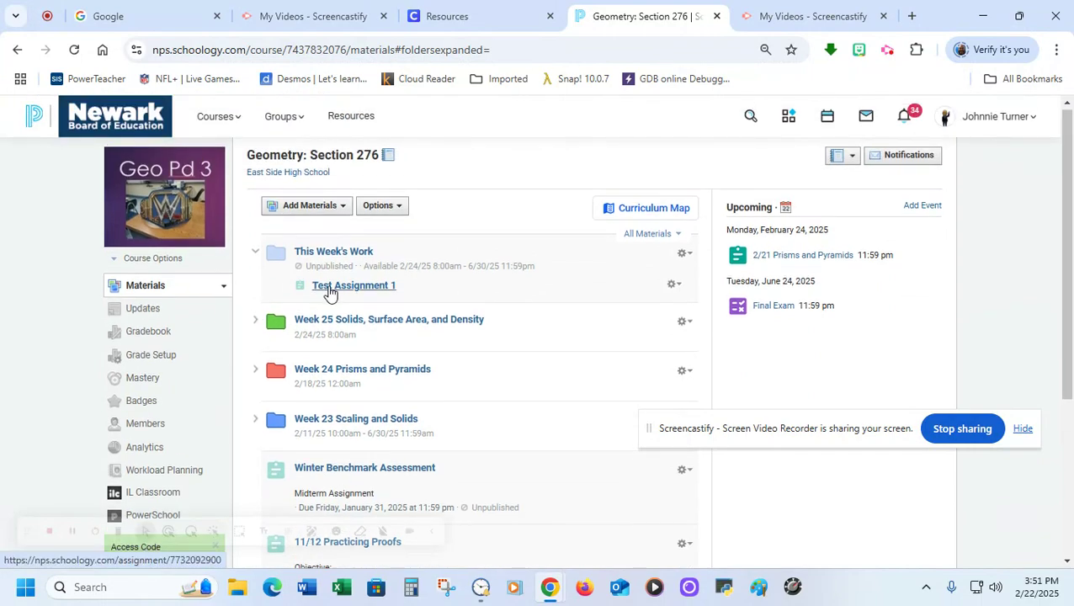
click(329, 289)
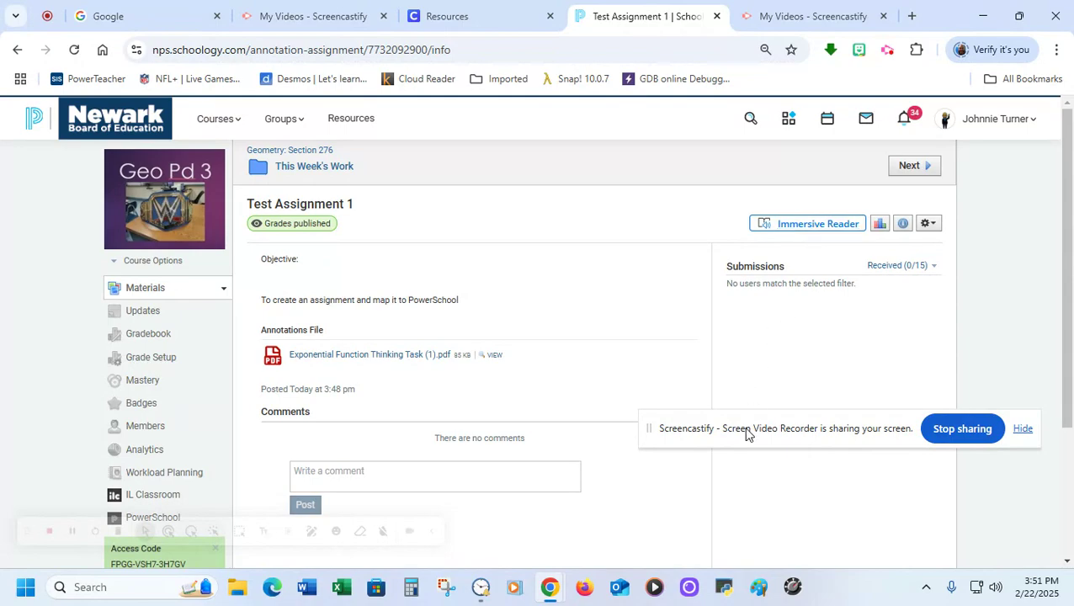
drag(747, 435, 753, 519)
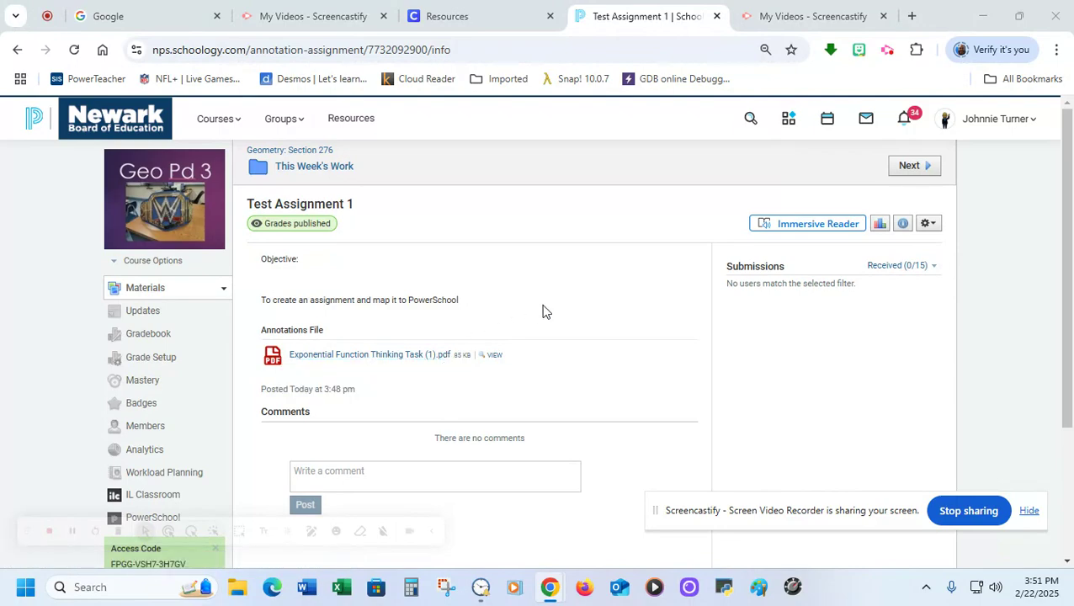
scroll(543, 311, down, 3)
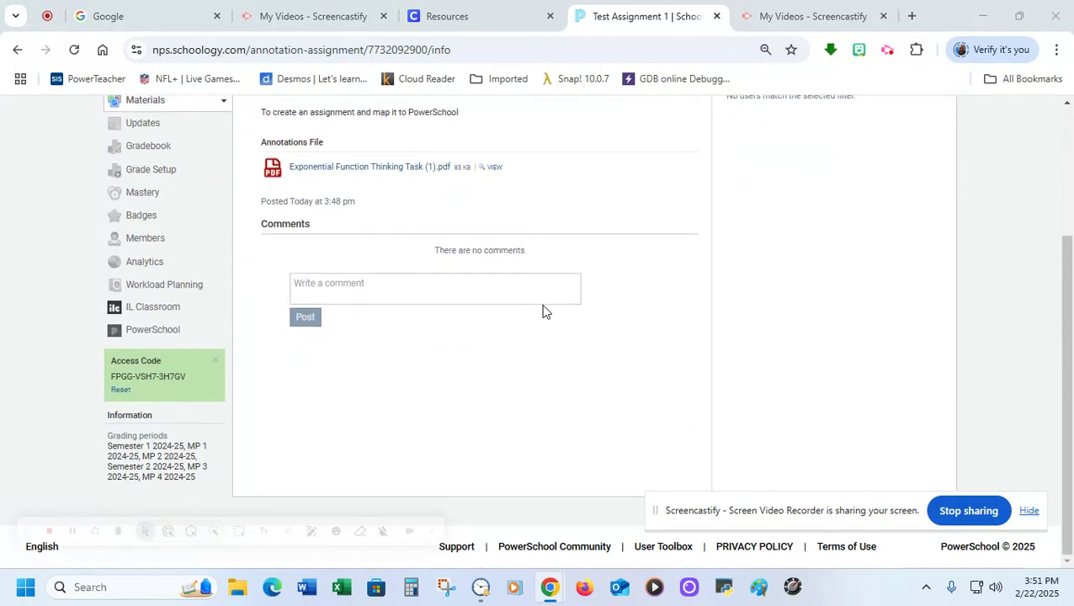
scroll(543, 311, up, 3)
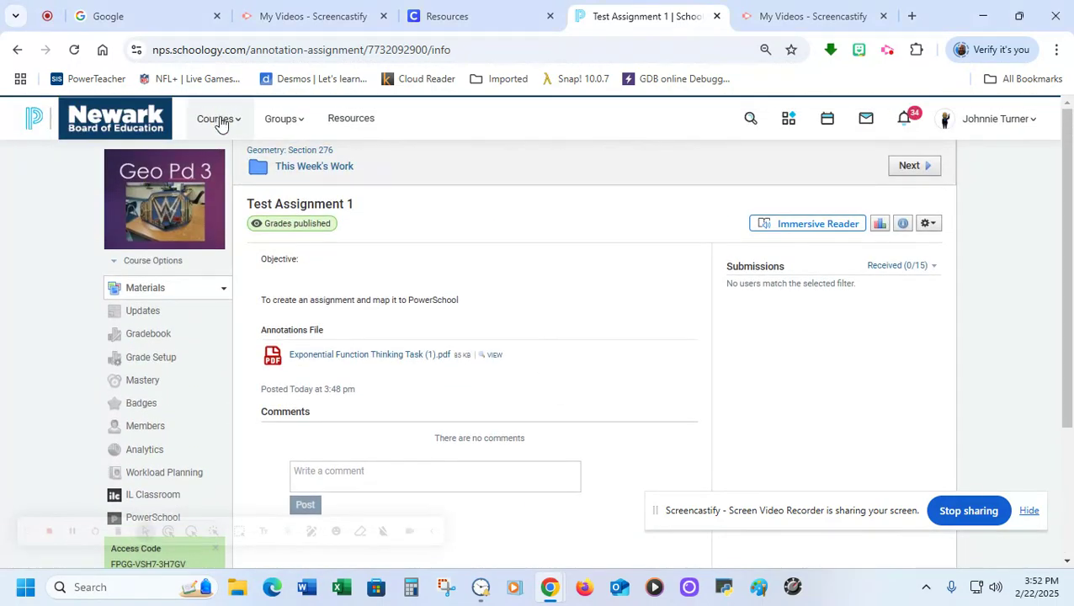
Step: Show the course tiles for Geometry, Algebra I, Homeroom, Computer Science and Newark BOE, then browse them
click(220, 122)
scroll(459, 296, down, 3)
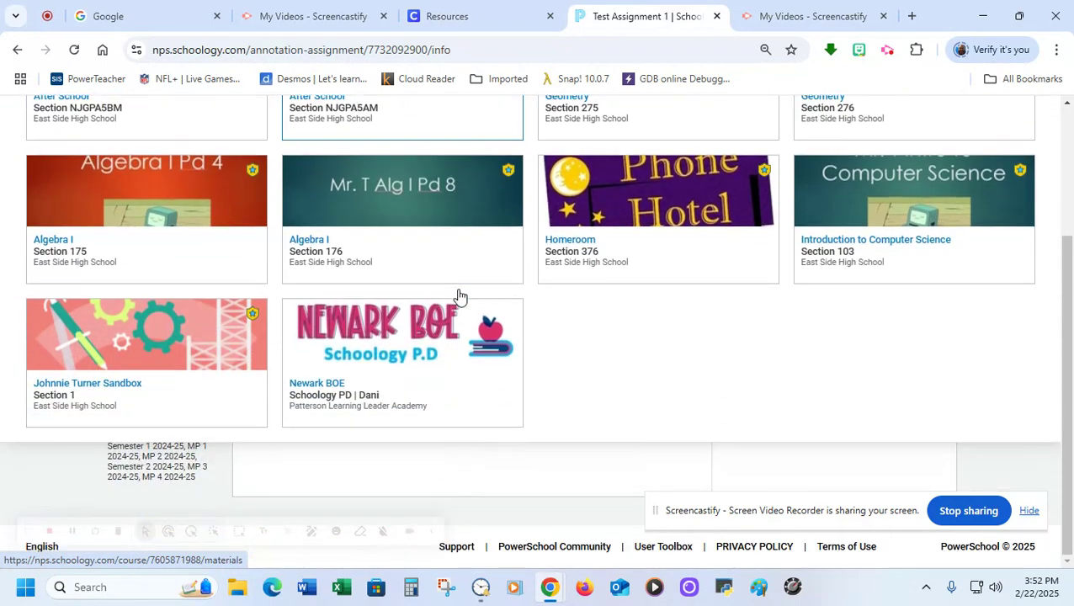
scroll(459, 296, up, 3)
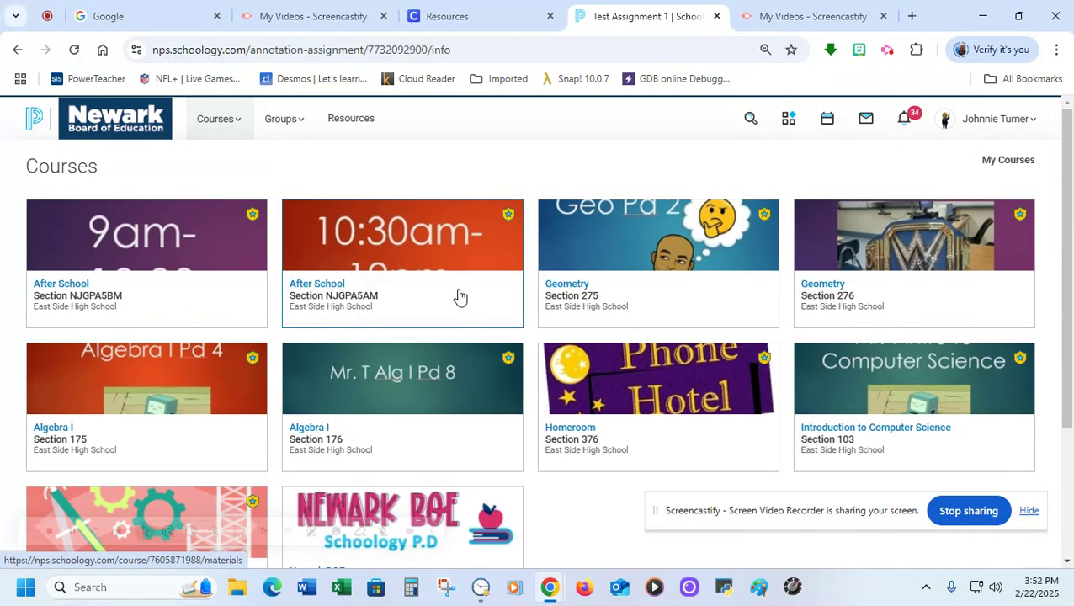
scroll(502, 364, down, 3)
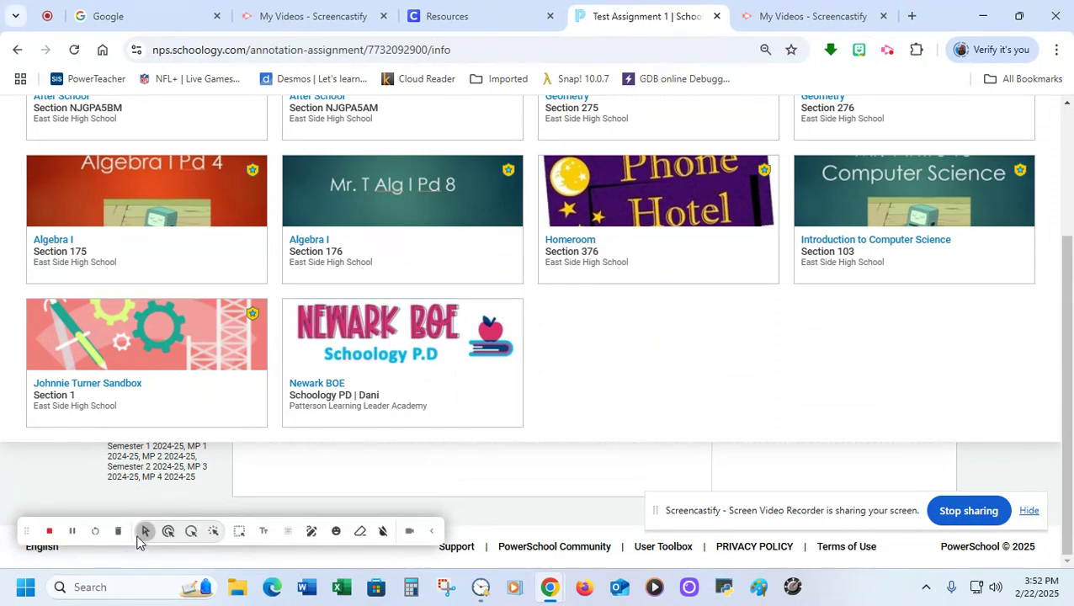
drag(23, 525, 301, 548)
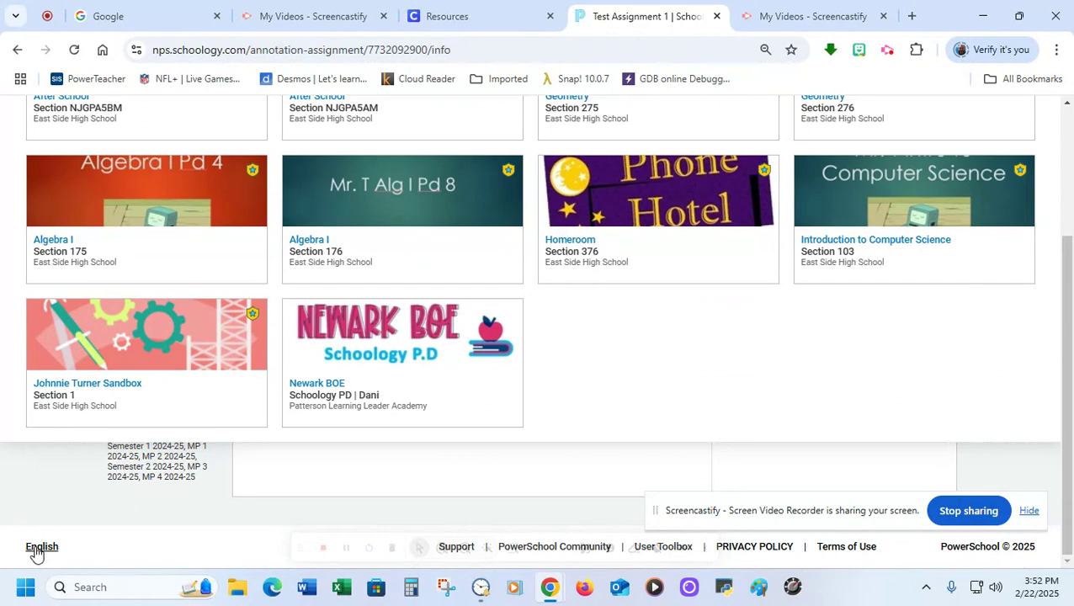
Step: Switch the Schoology interface language from English to Portuguese and save
click(35, 552)
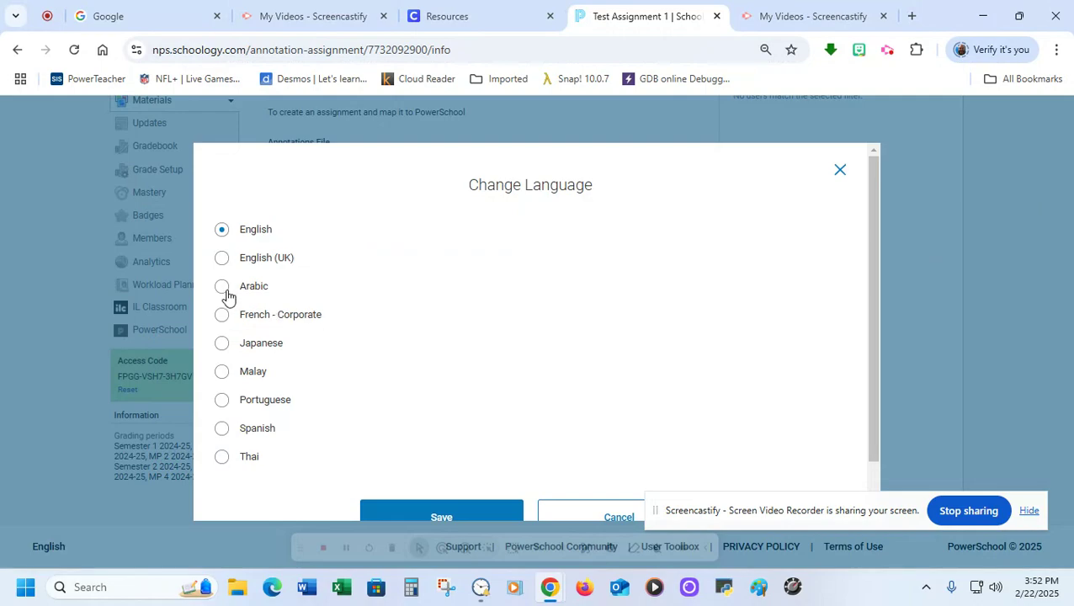
click(222, 404)
drag(300, 549, 655, 347)
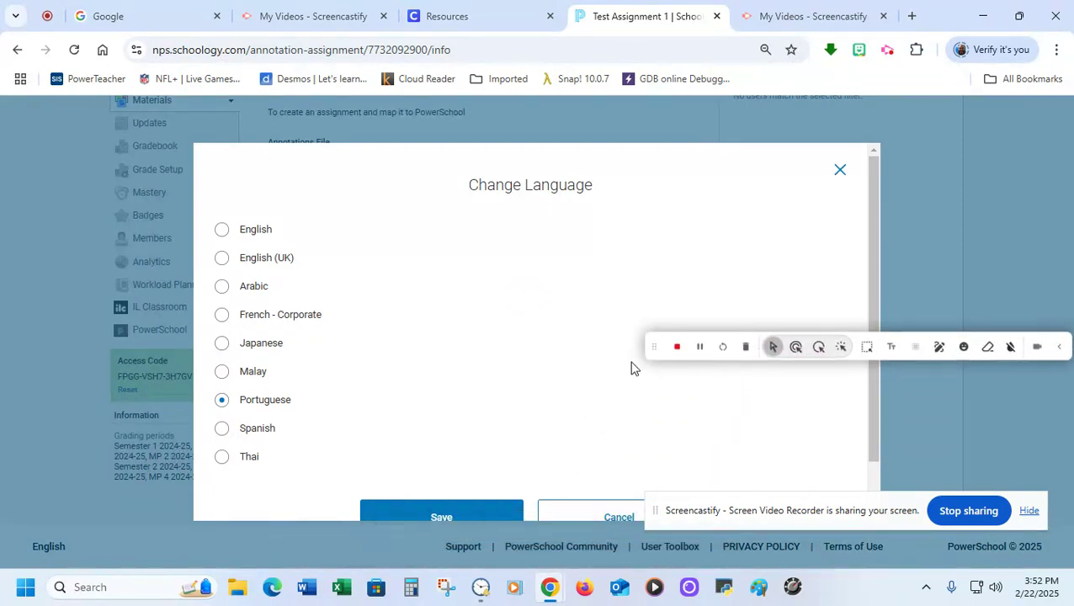
click(439, 521)
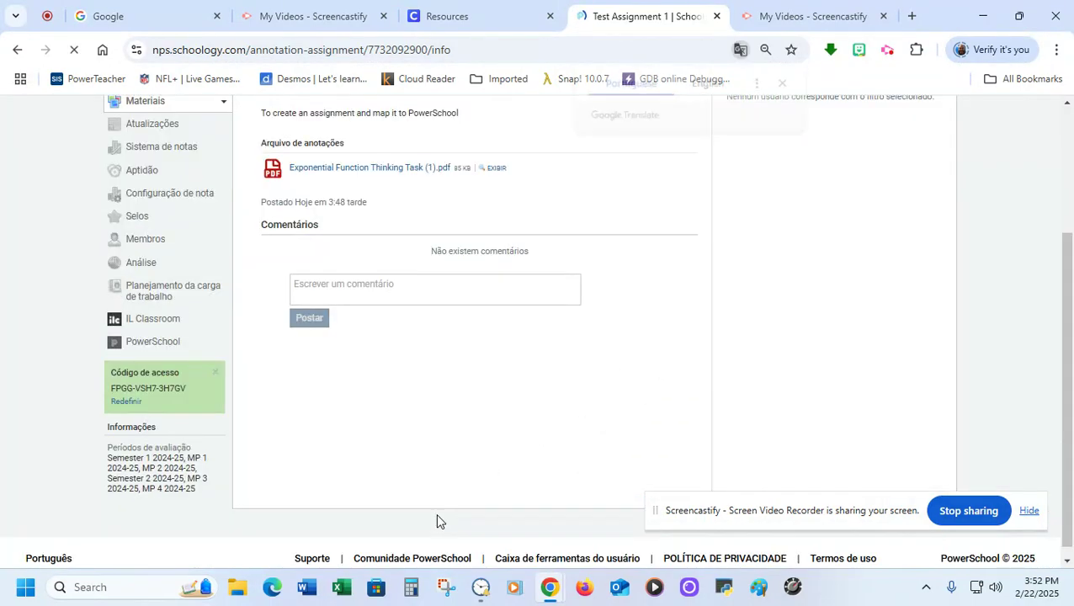
scroll(329, 390, up, 3)
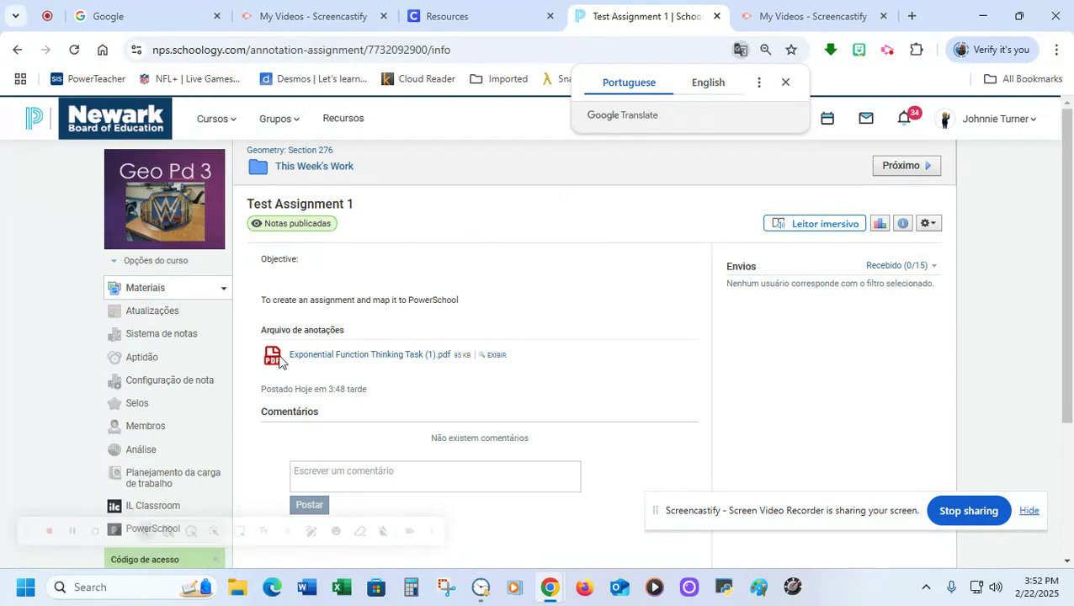
scroll(223, 359, down, 2)
scroll(223, 360, down, 1)
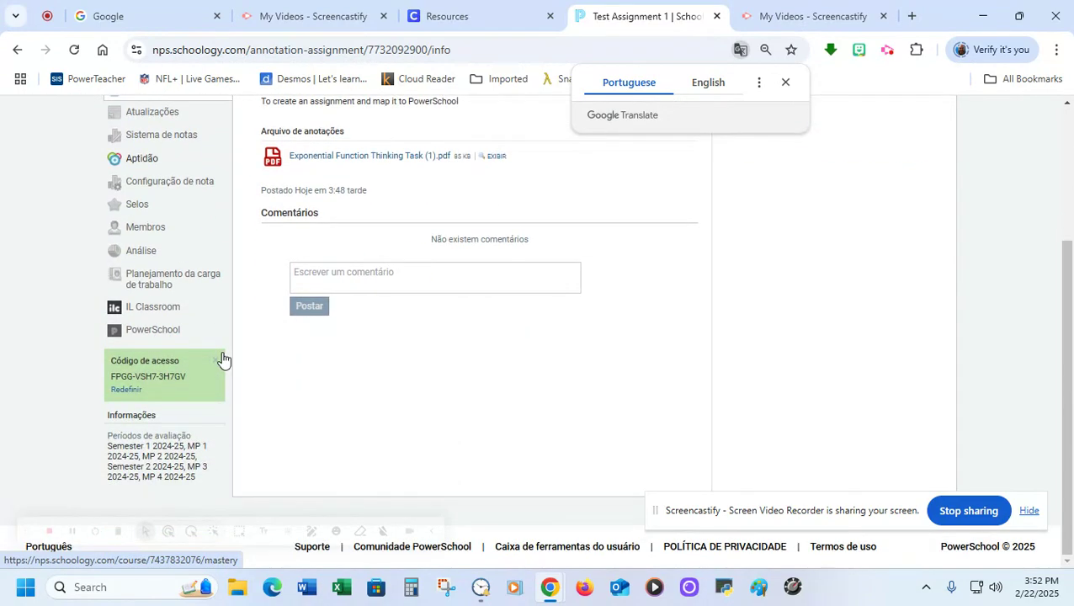
Step: Change the interface language back from Português to English and save with Salvar
drag(26, 529, 147, 505)
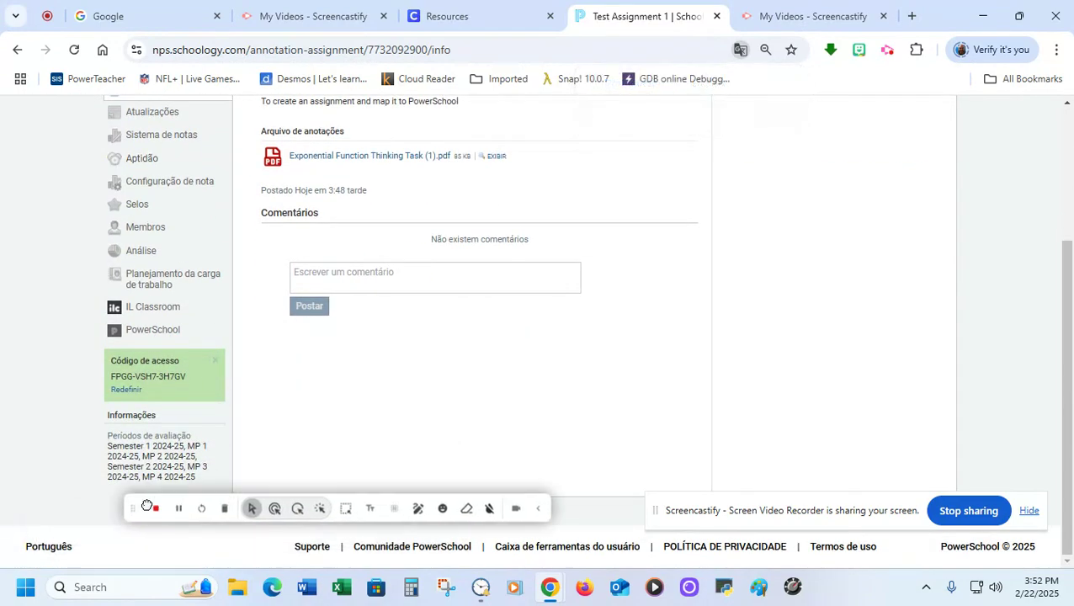
click(33, 547)
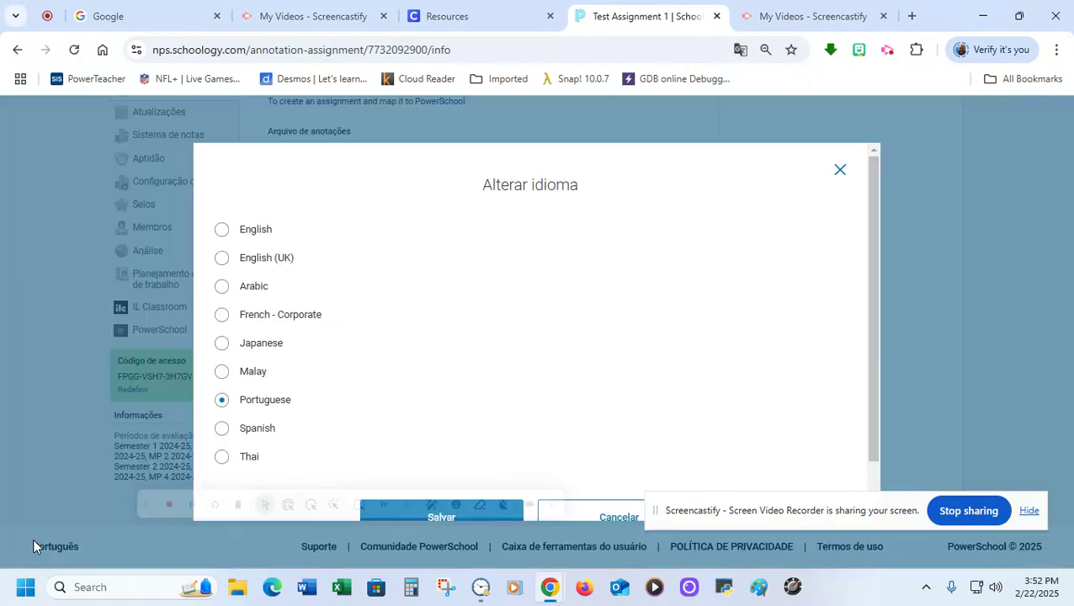
click(221, 231)
scroll(499, 331, down, 1)
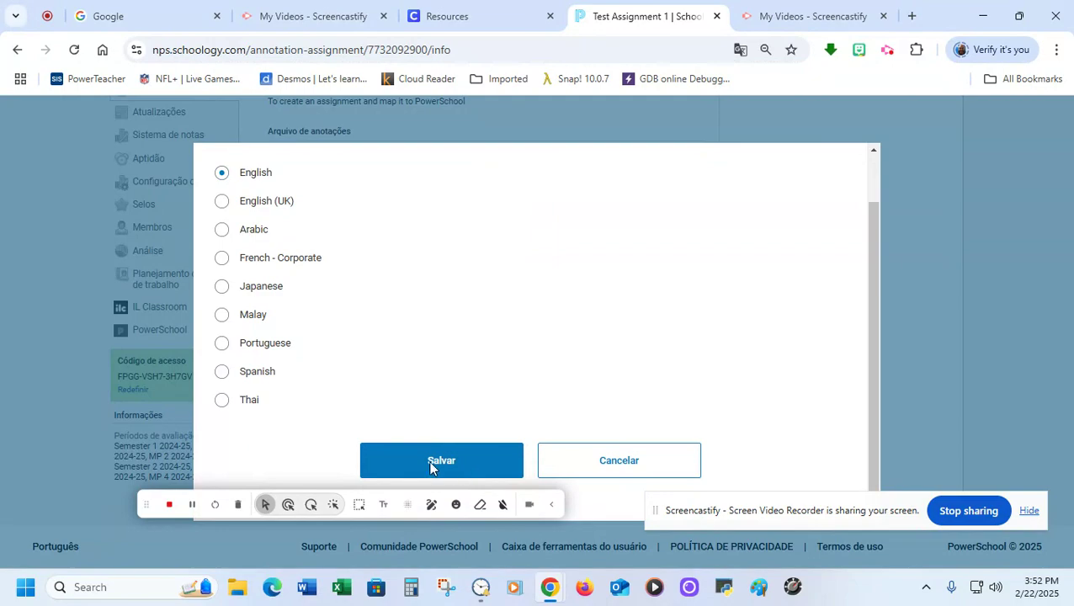
drag(140, 512, 650, 339)
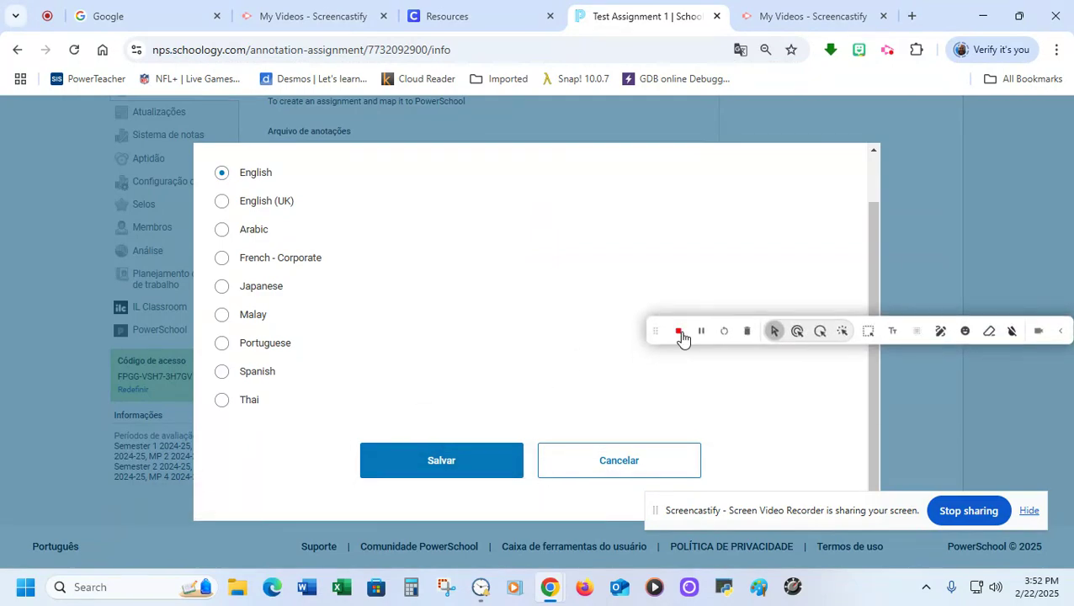
click(424, 464)
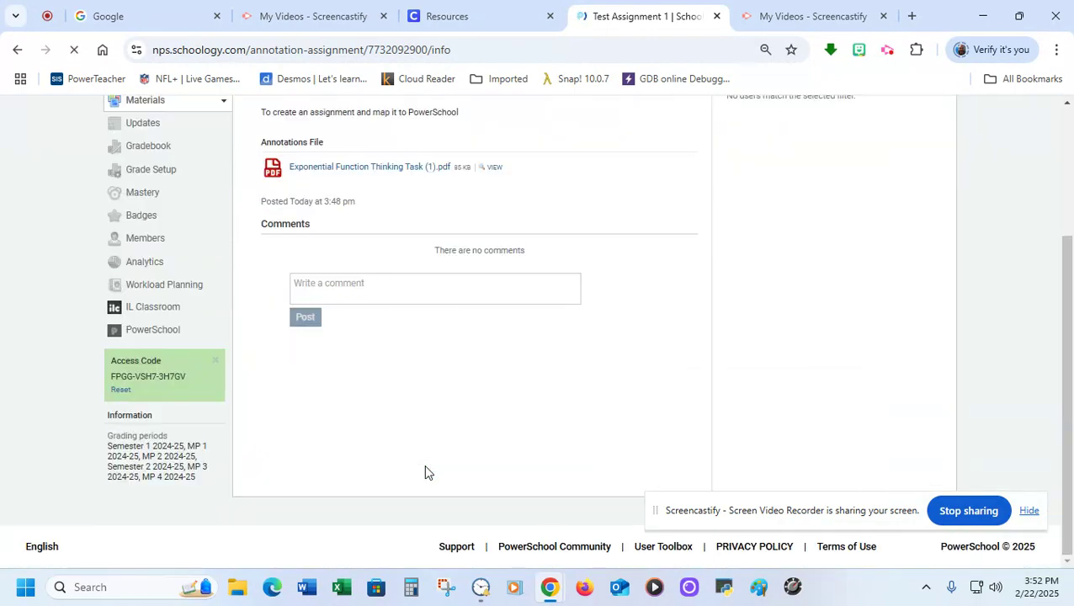
Step: Check Test Assignment 1's grade statistics, then close the Statistics dialog
scroll(364, 416, up, 3)
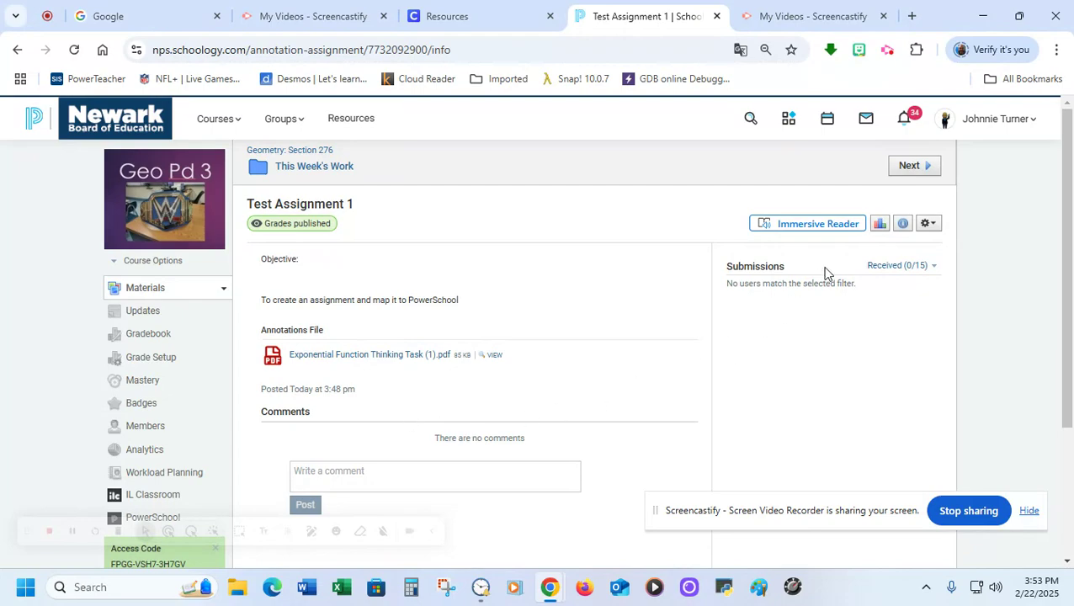
click(880, 227)
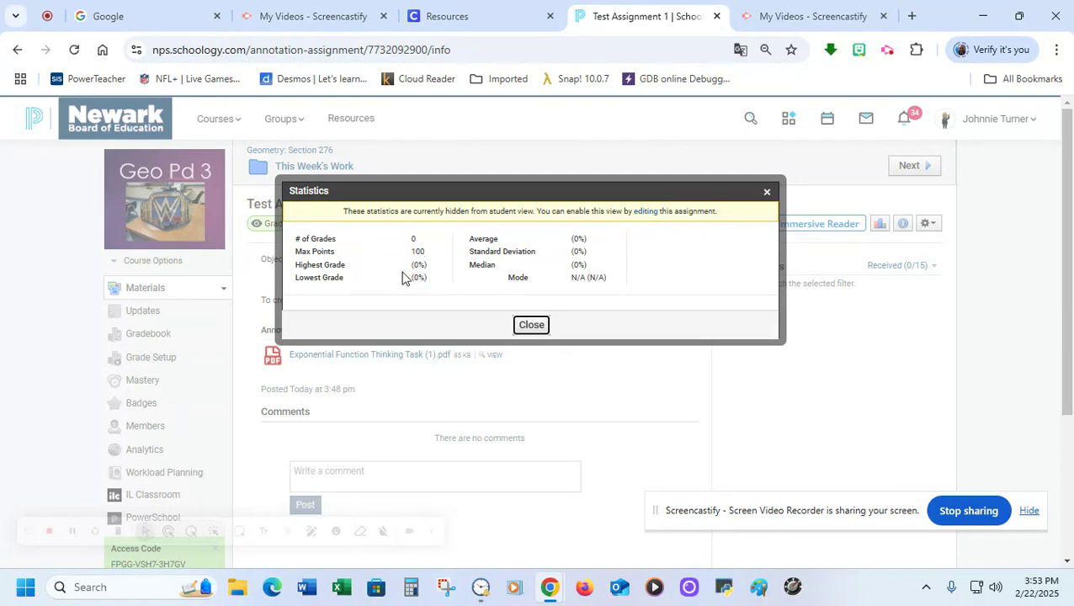
click(532, 325)
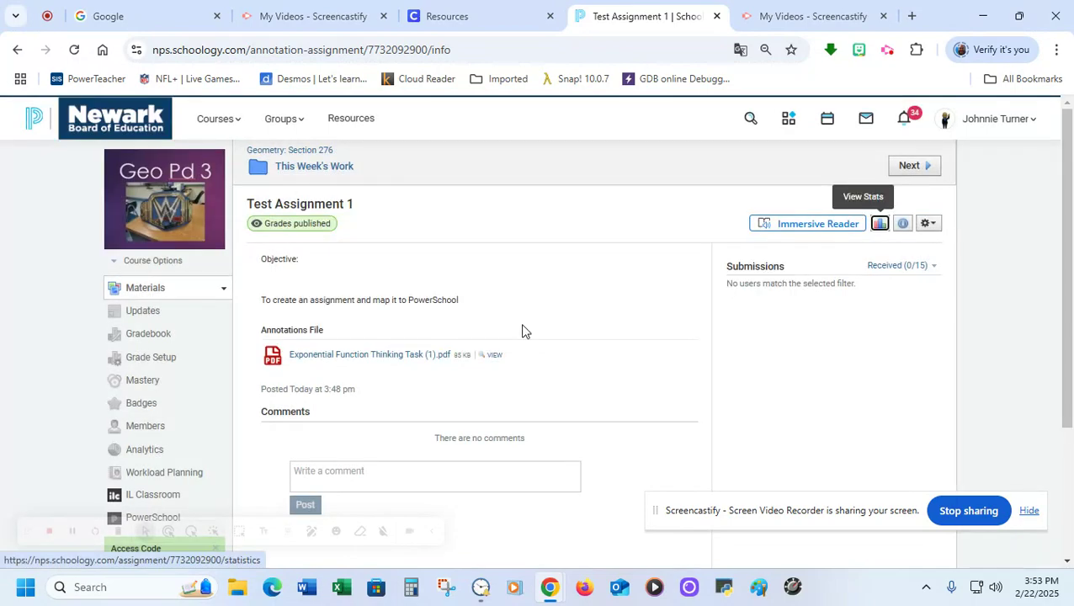
Step: Look over the assignment's action menu without choosing anything, then open Course Options
click(930, 228)
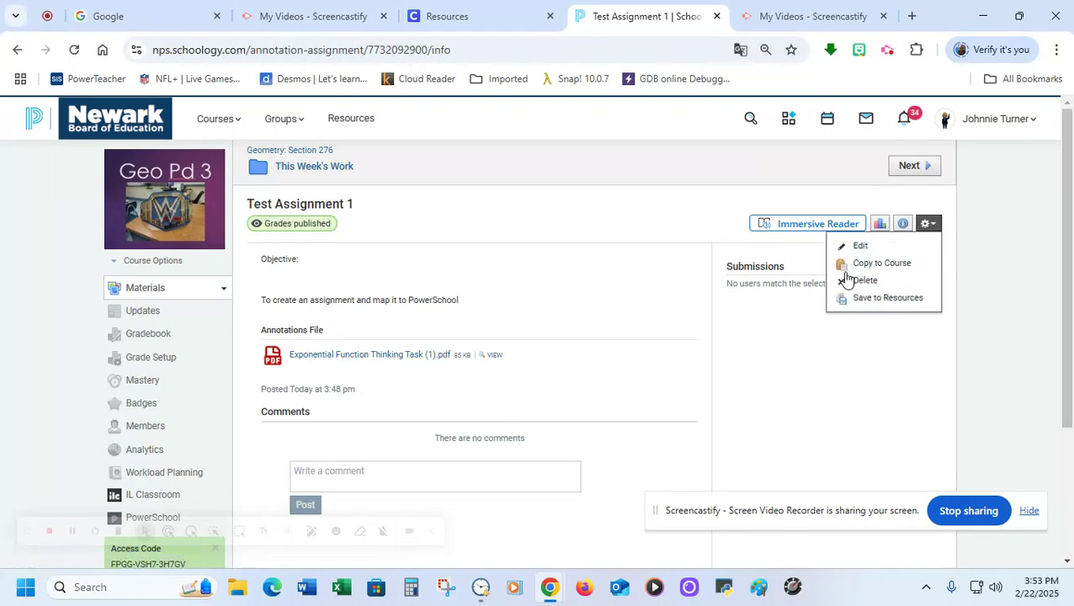
click(677, 324)
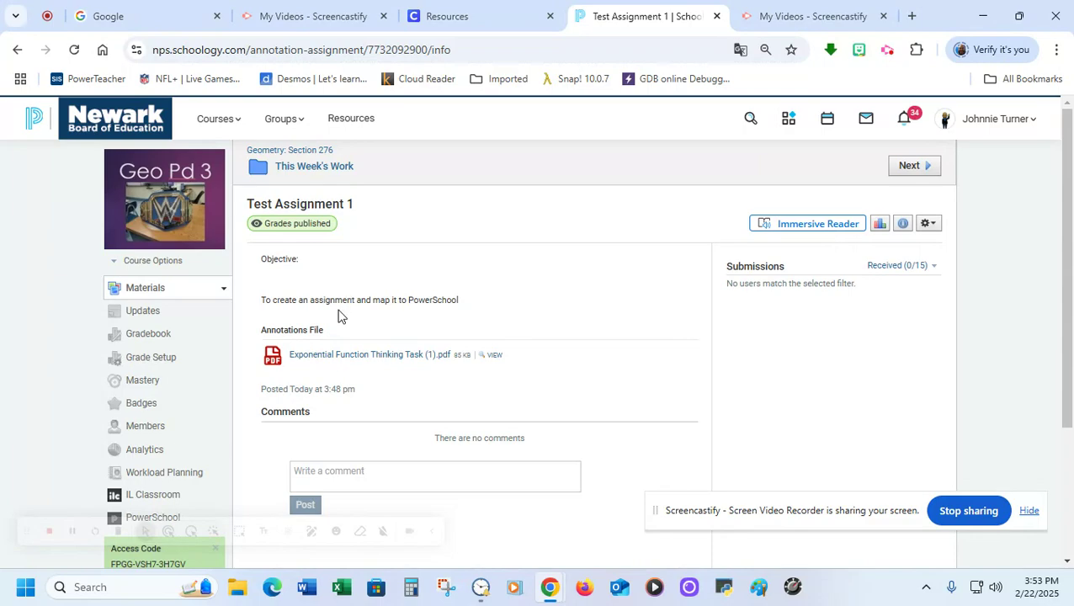
click(142, 267)
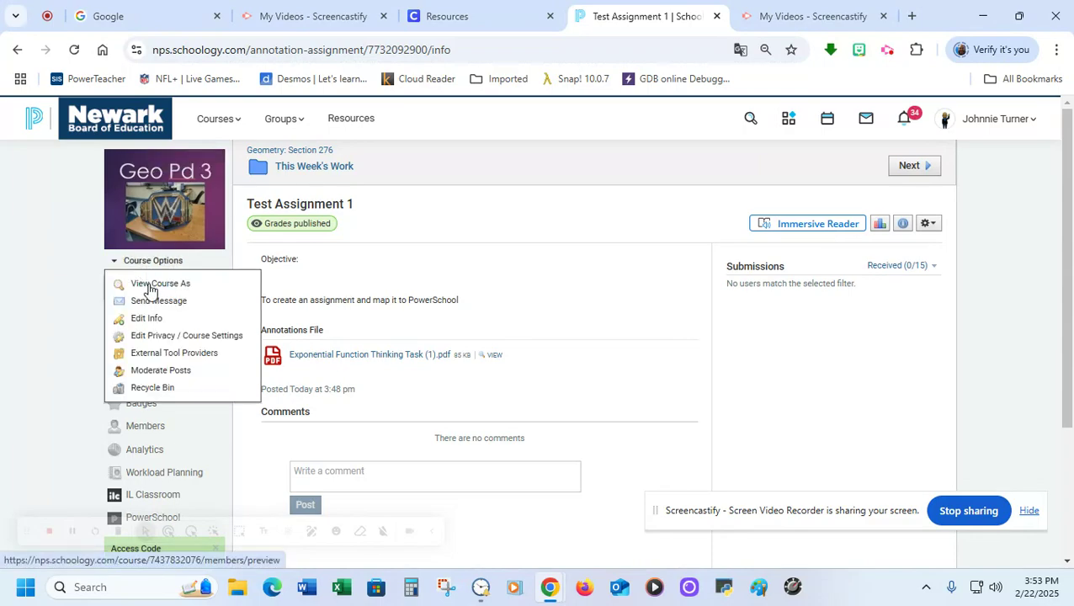
Step: Preview Geometry: Section 276 as a student and open the IL Classroom app page
click(149, 284)
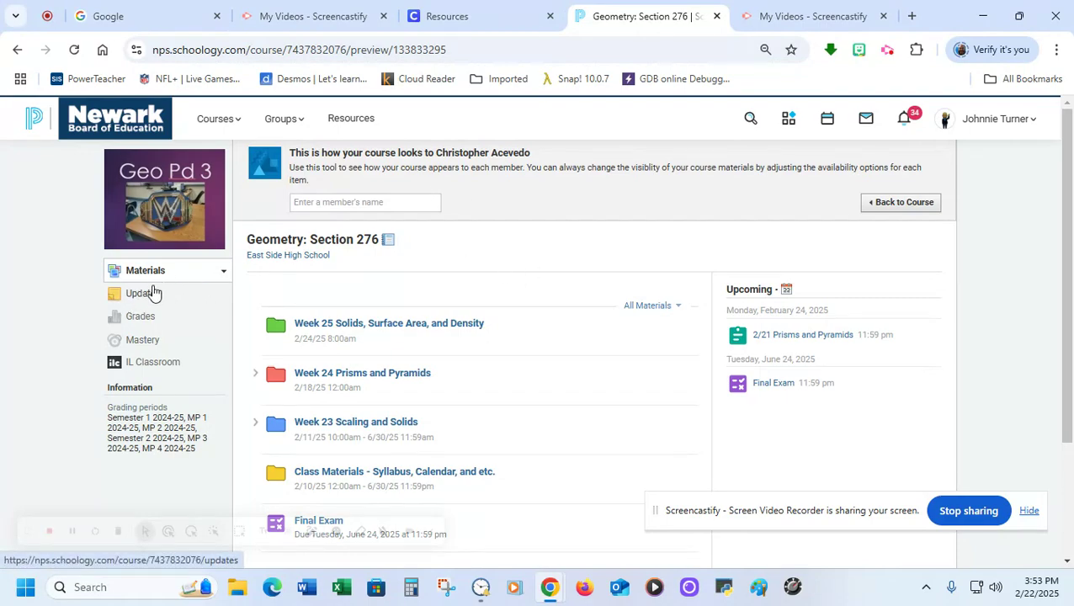
click(148, 364)
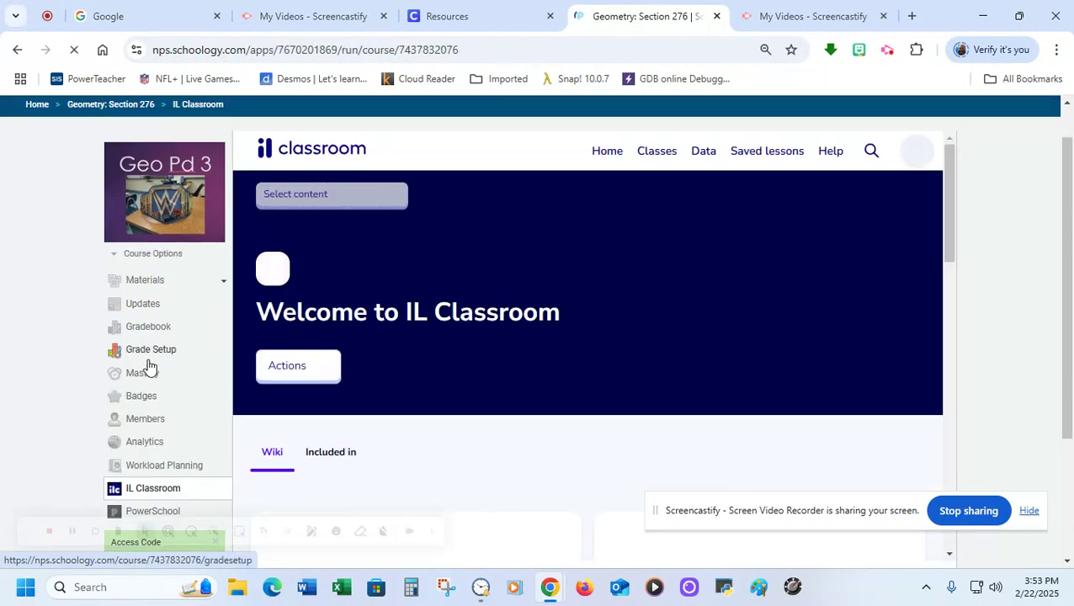
Step: Browse the IL Classroom page and its Classes list of class cards
scroll(367, 311, down, 2)
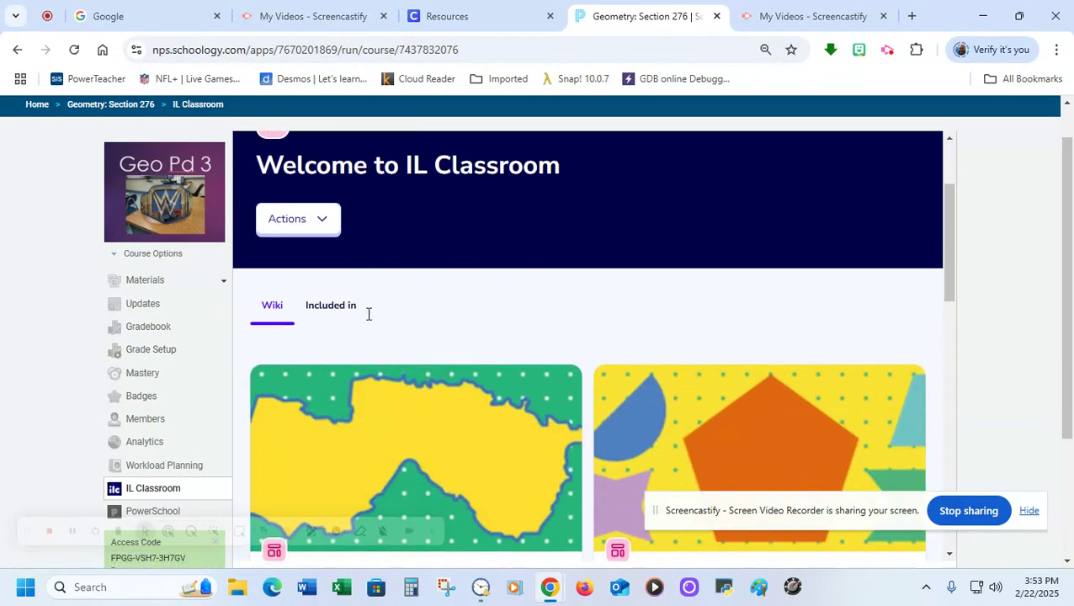
scroll(368, 314, down, 12)
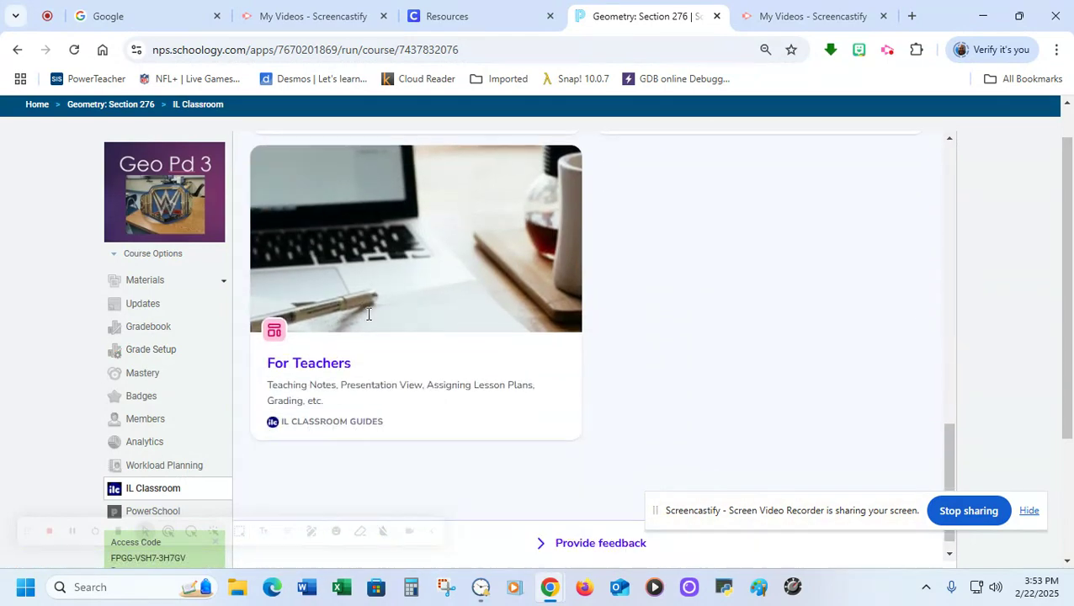
scroll(436, 352, up, 8)
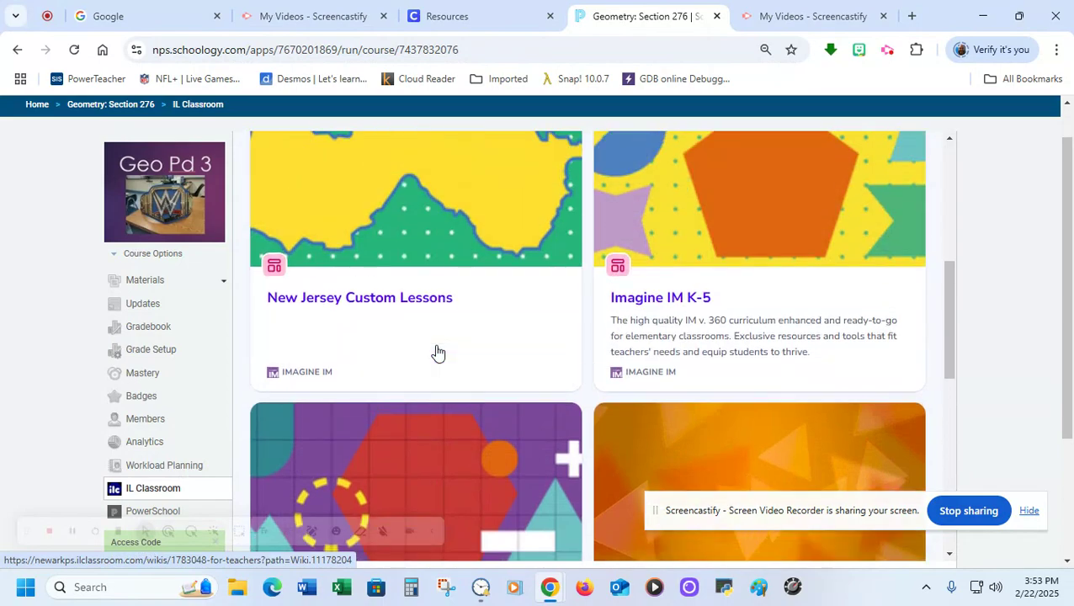
scroll(437, 352, up, 5)
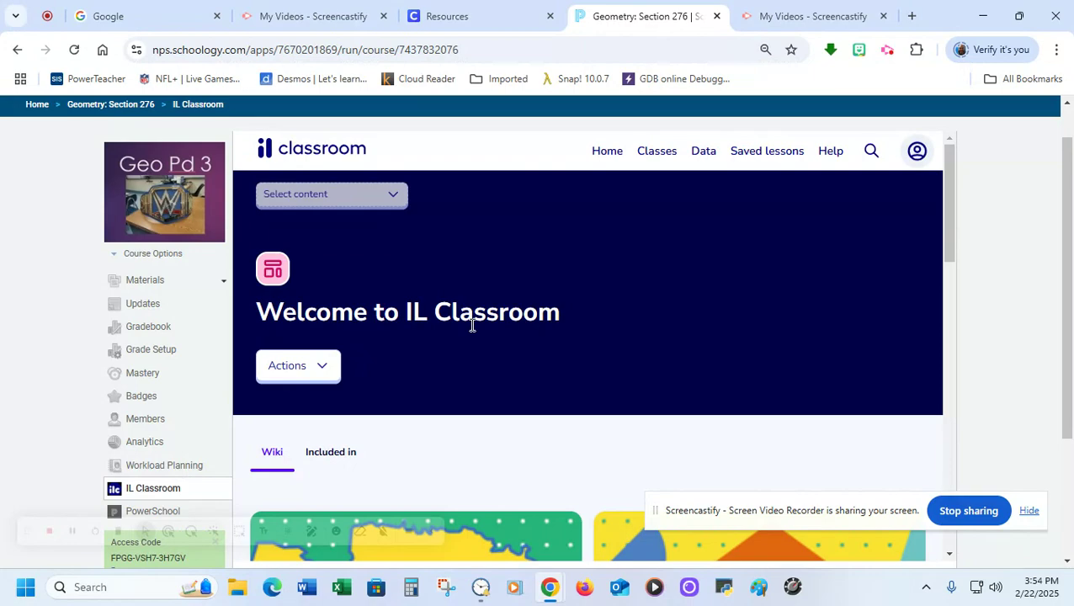
scroll(509, 347, down, 4)
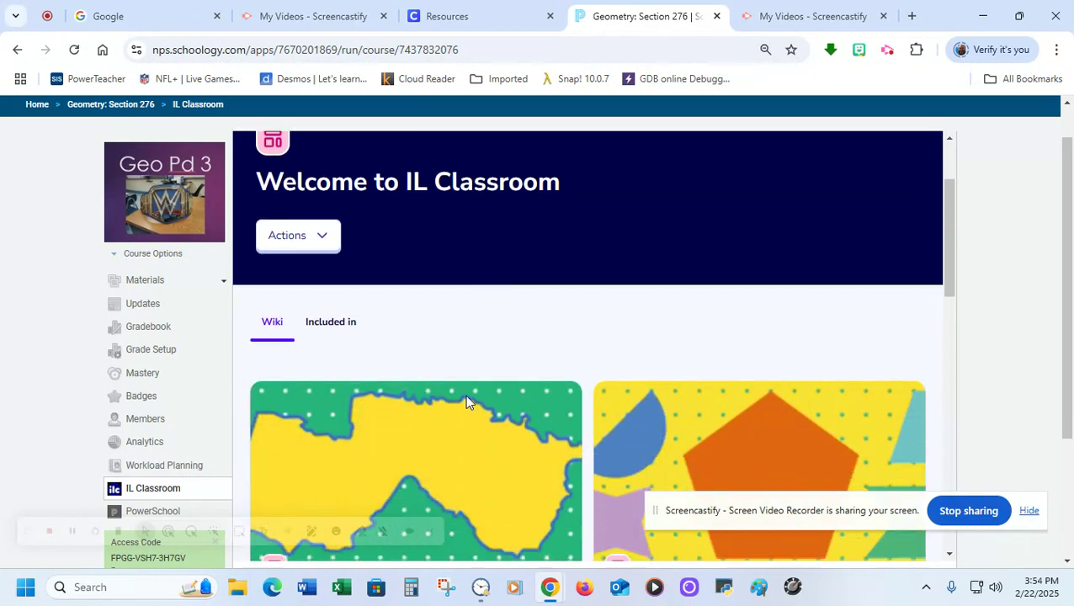
scroll(480, 441, up, 4)
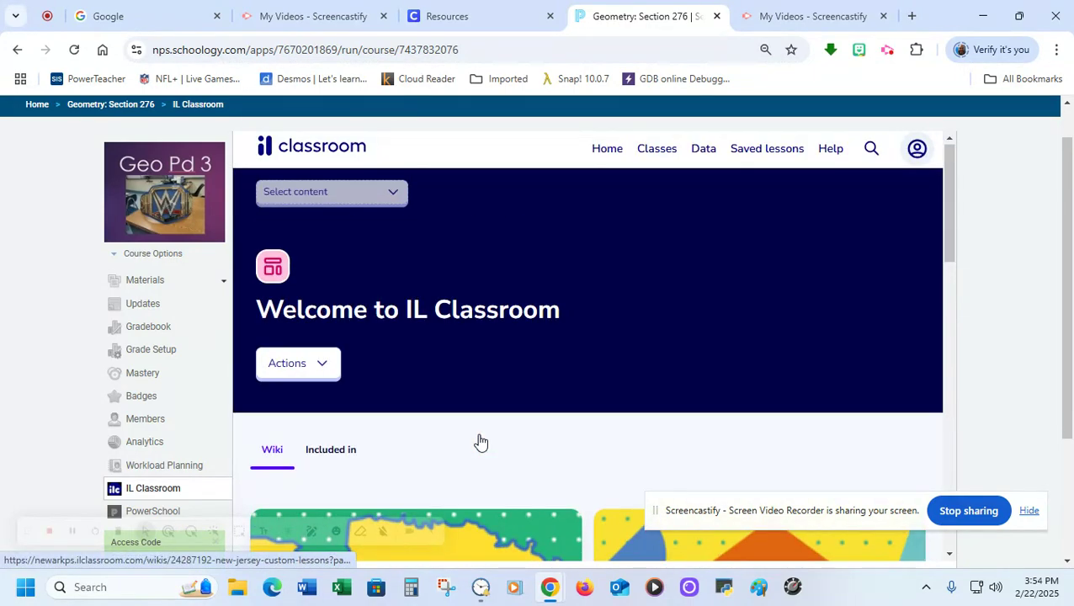
click(648, 156)
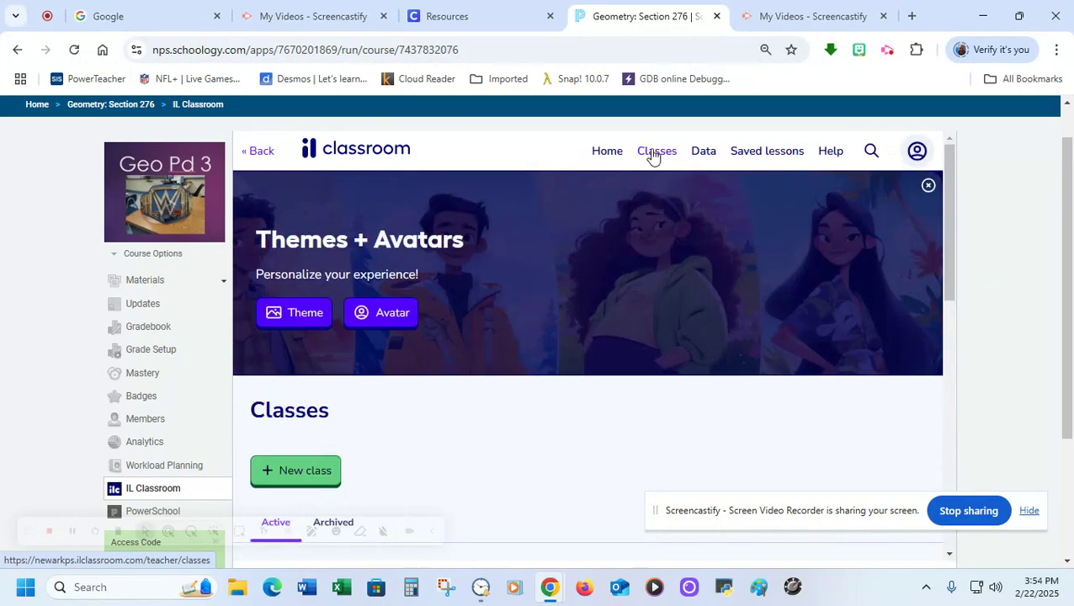
drag(651, 155, 556, 311)
scroll(557, 312, down, 4)
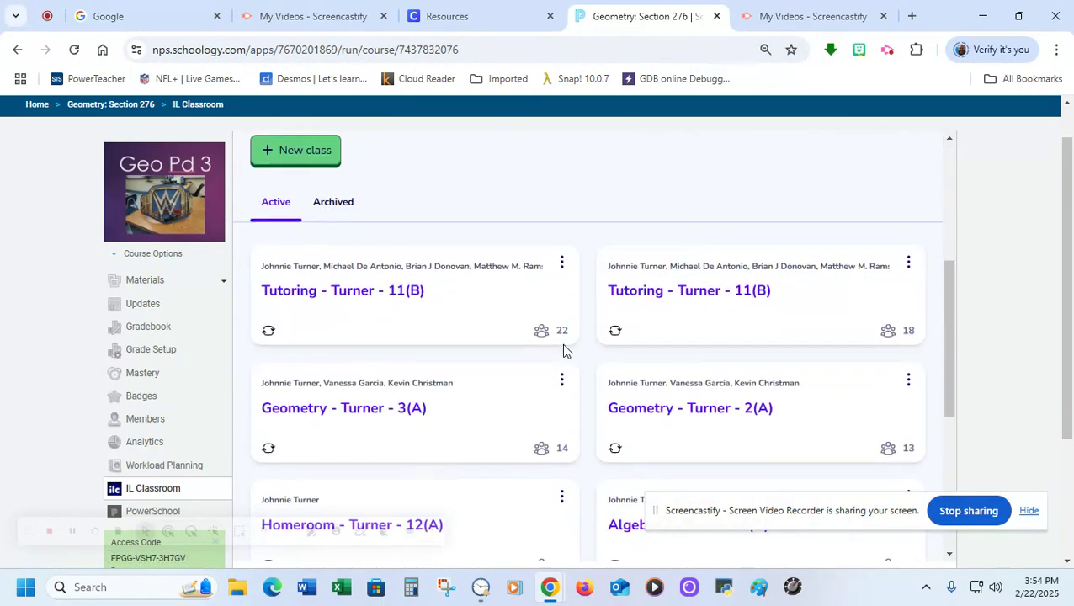
scroll(563, 348, down, 4)
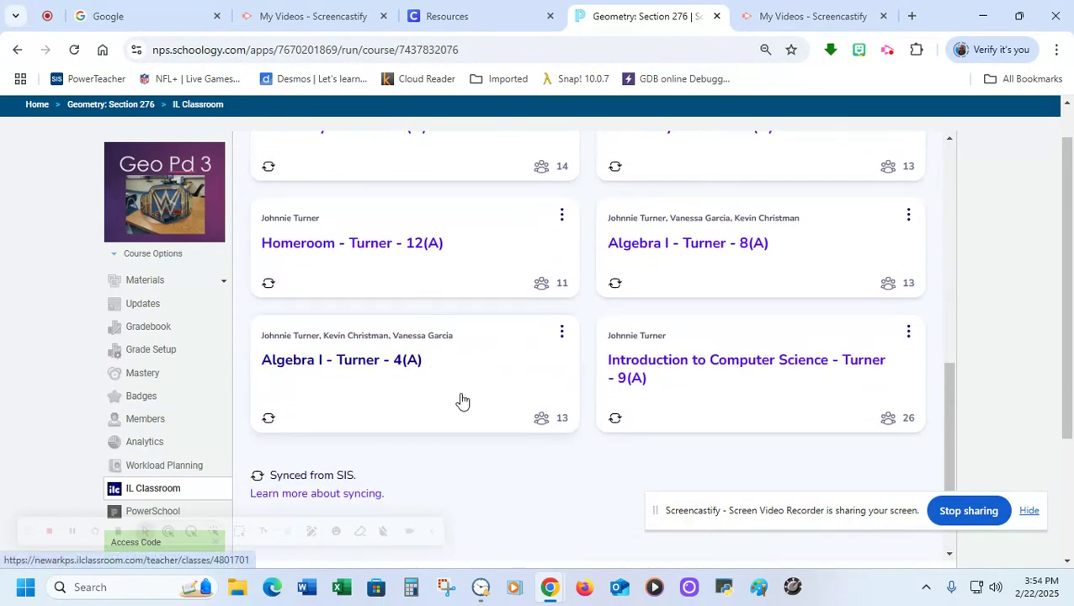
scroll(475, 406, up, 2)
scroll(480, 408, up, 5)
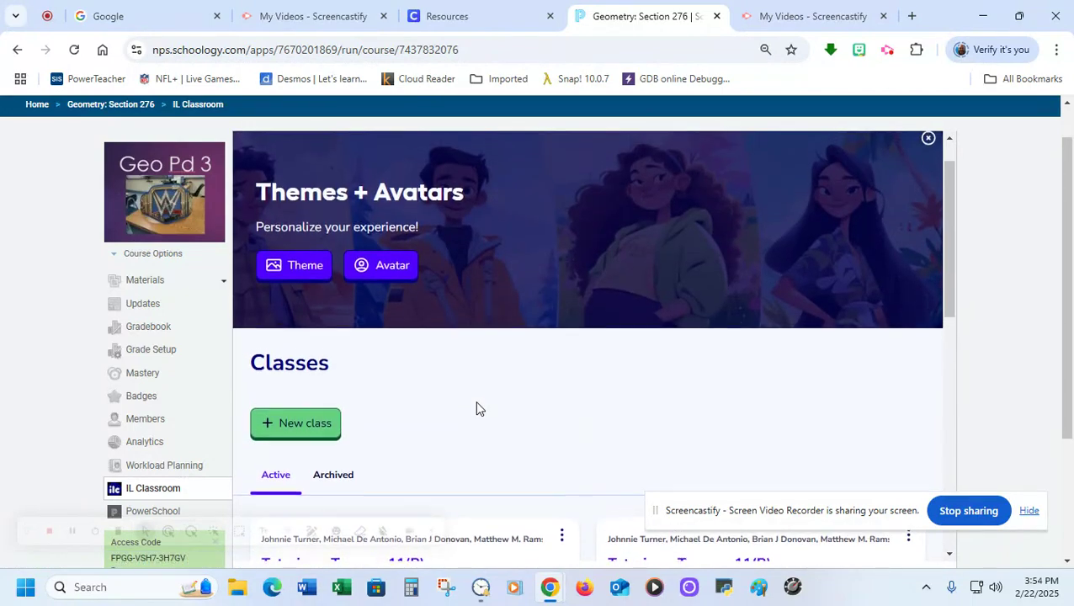
scroll(476, 408, down, 4)
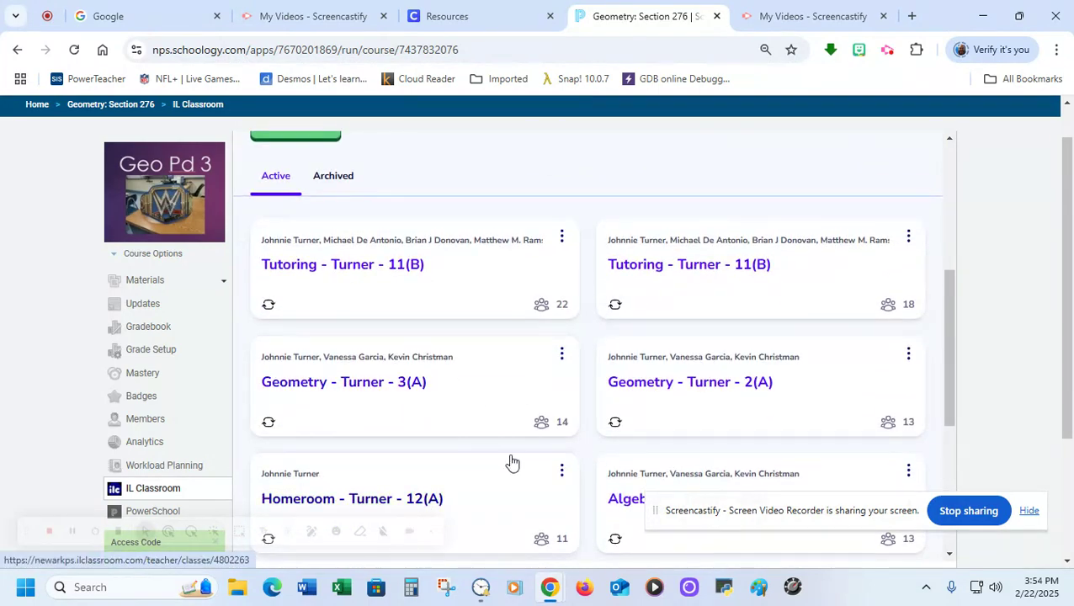
scroll(510, 461, up, 5)
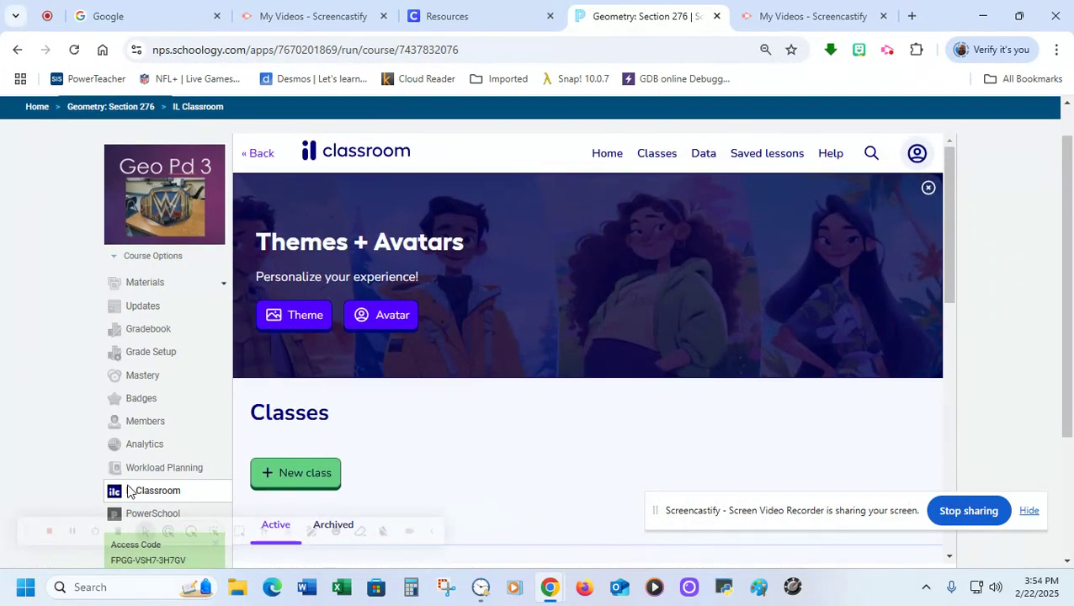
Step: Reload IL Classroom, then return to Section 276's Materials page
click(164, 493)
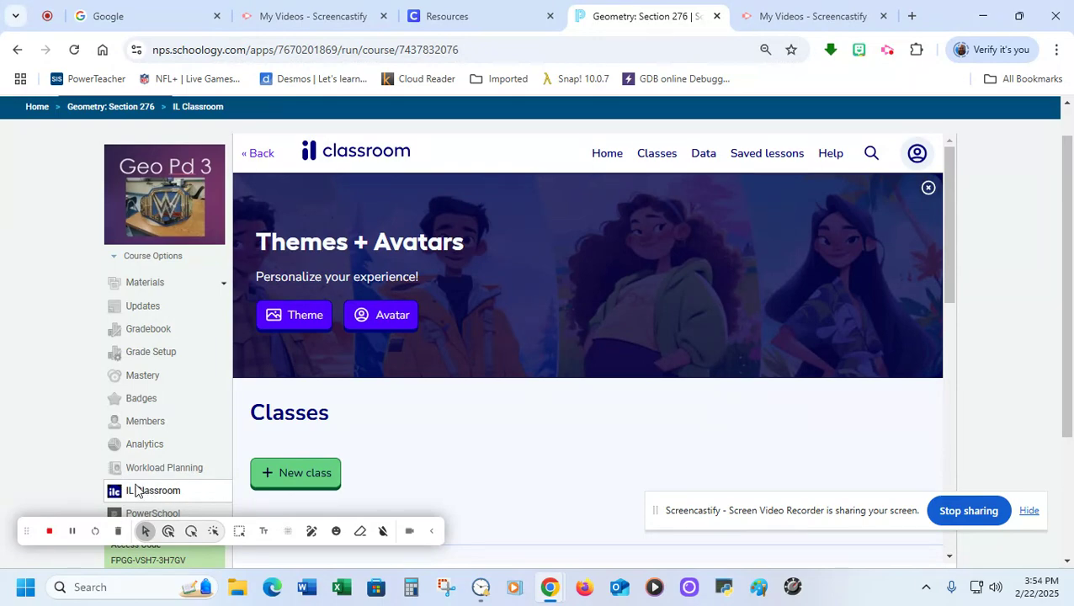
scroll(545, 382, down, 1)
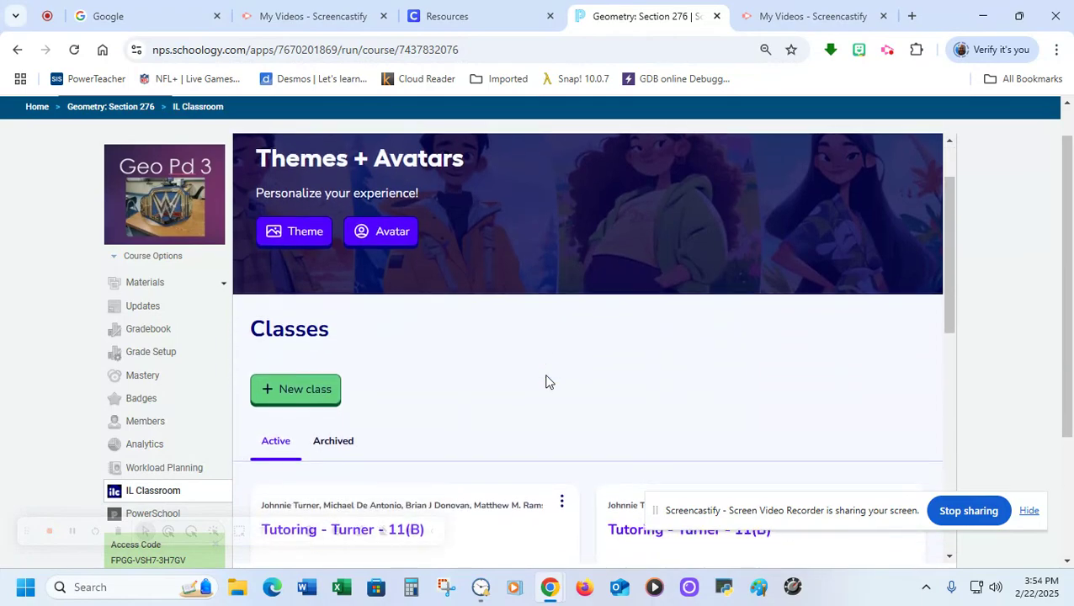
scroll(546, 379, down, 2)
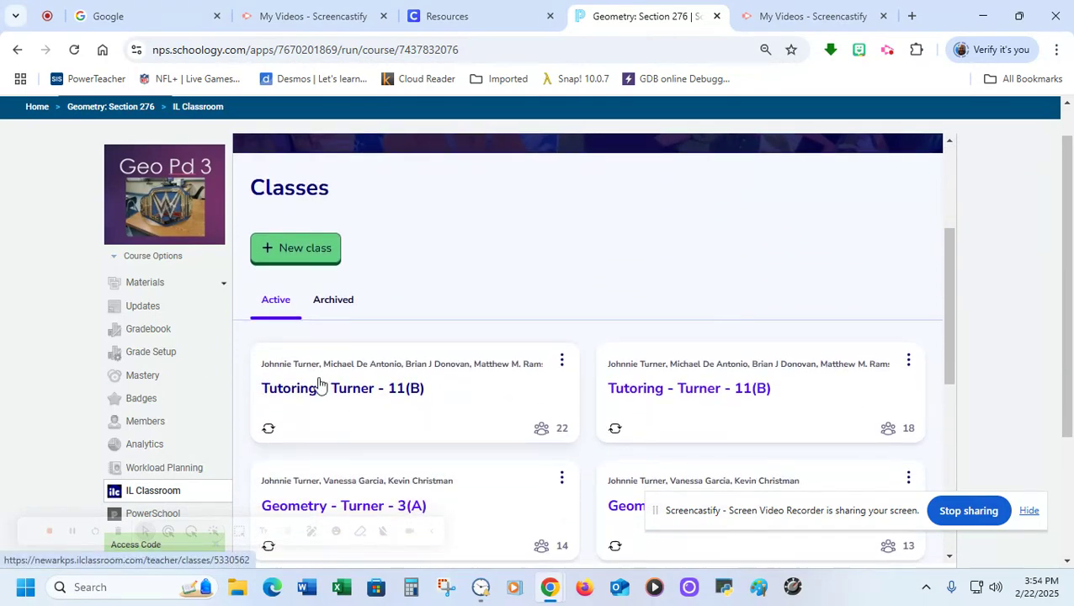
scroll(480, 353, down, 3)
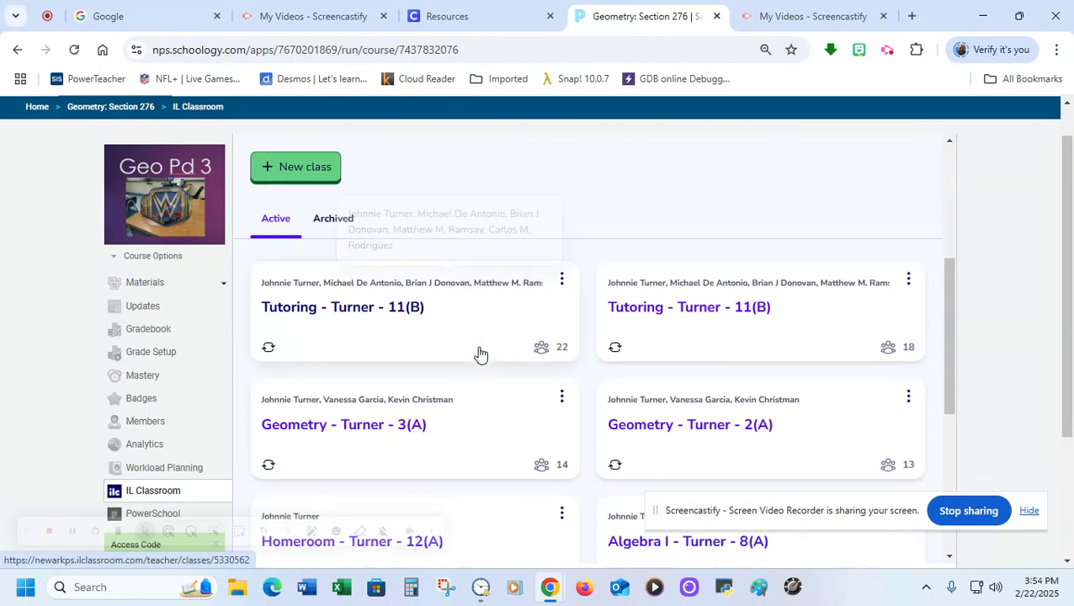
click(150, 285)
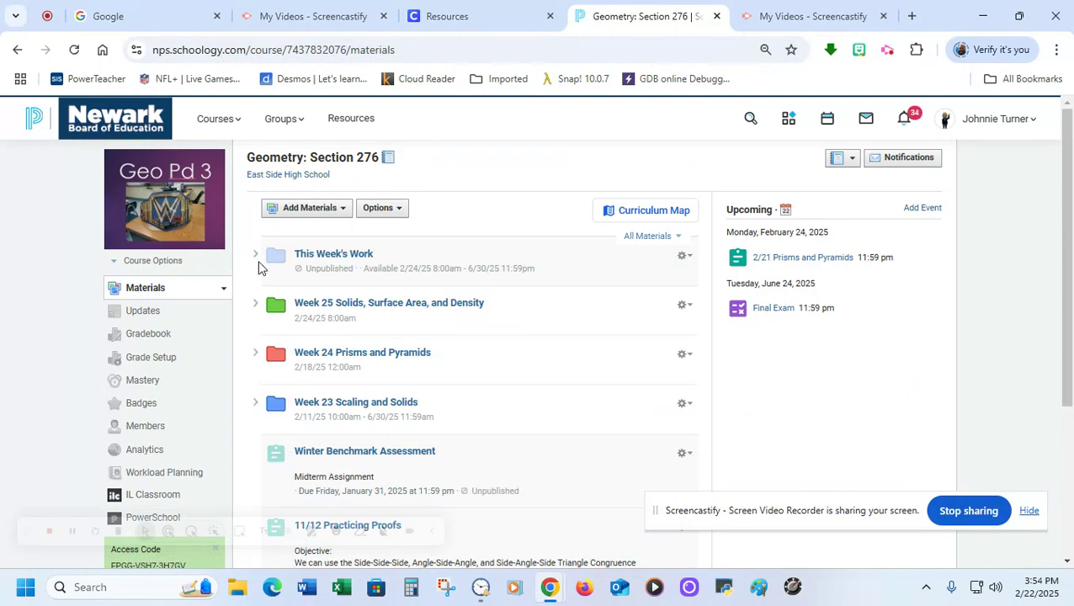
Step: Open Test Assignment 1 inside This Week's Work and bring up the 16-member View Course As list
click(254, 259)
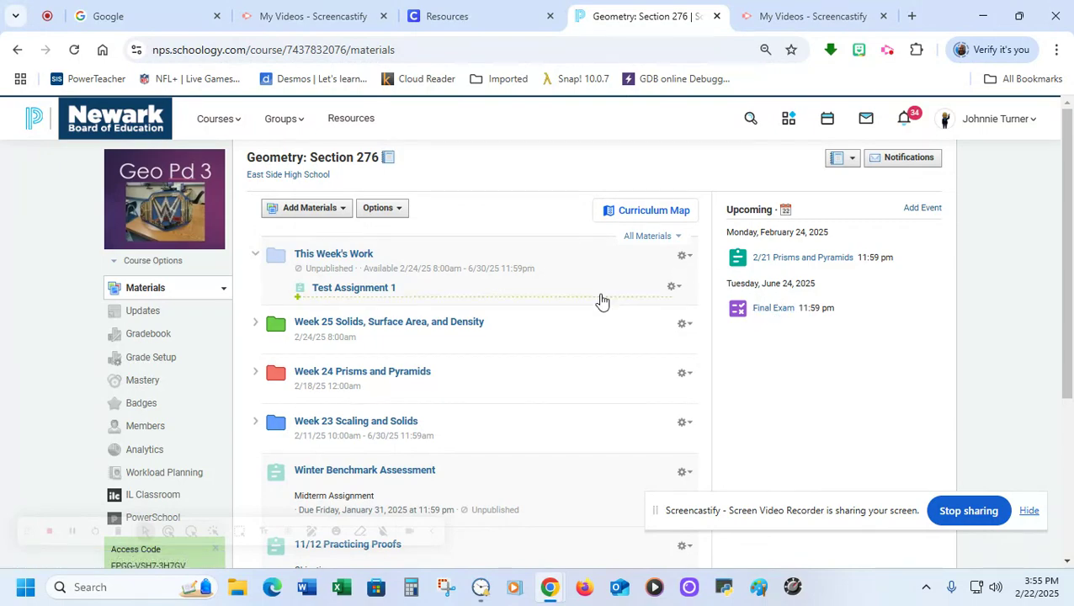
click(371, 289)
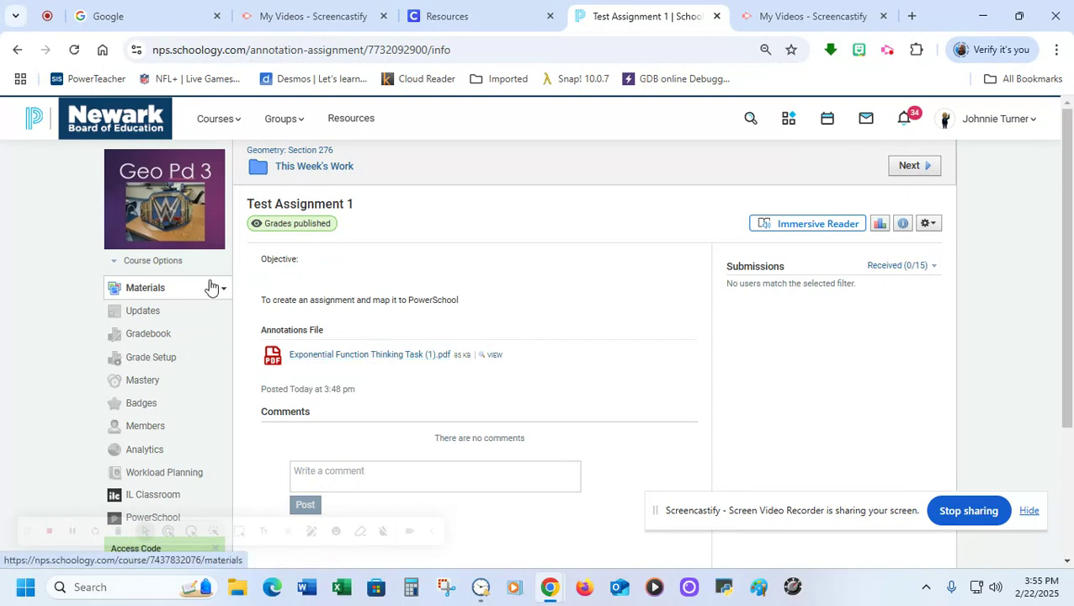
click(179, 263)
Step: Preview the materials as the first listed student, checking the Week 25 Solids, Surface Area, and Density folder
click(168, 285)
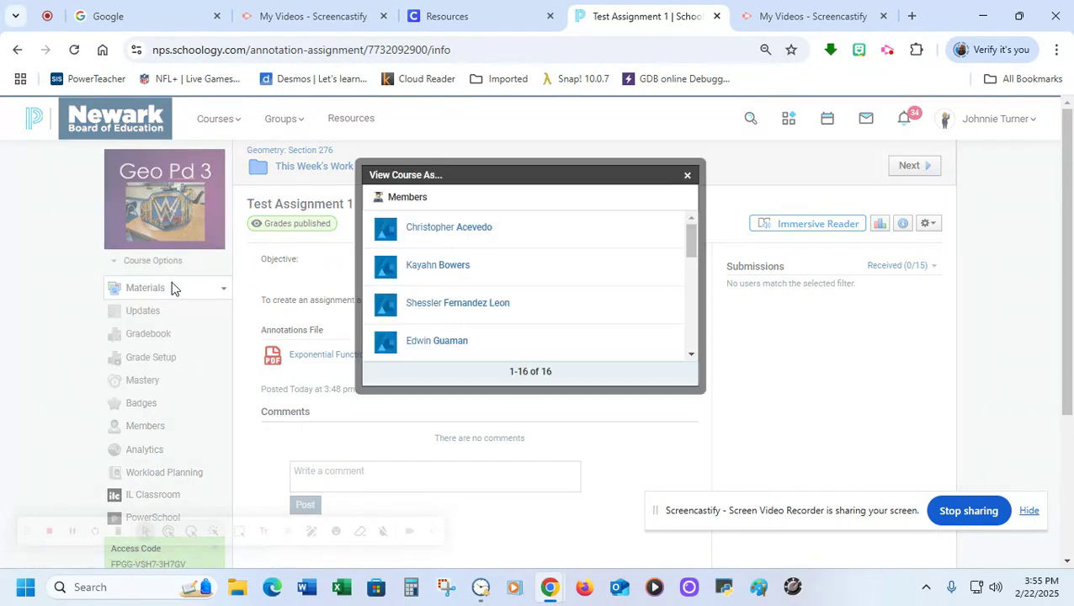
click(413, 234)
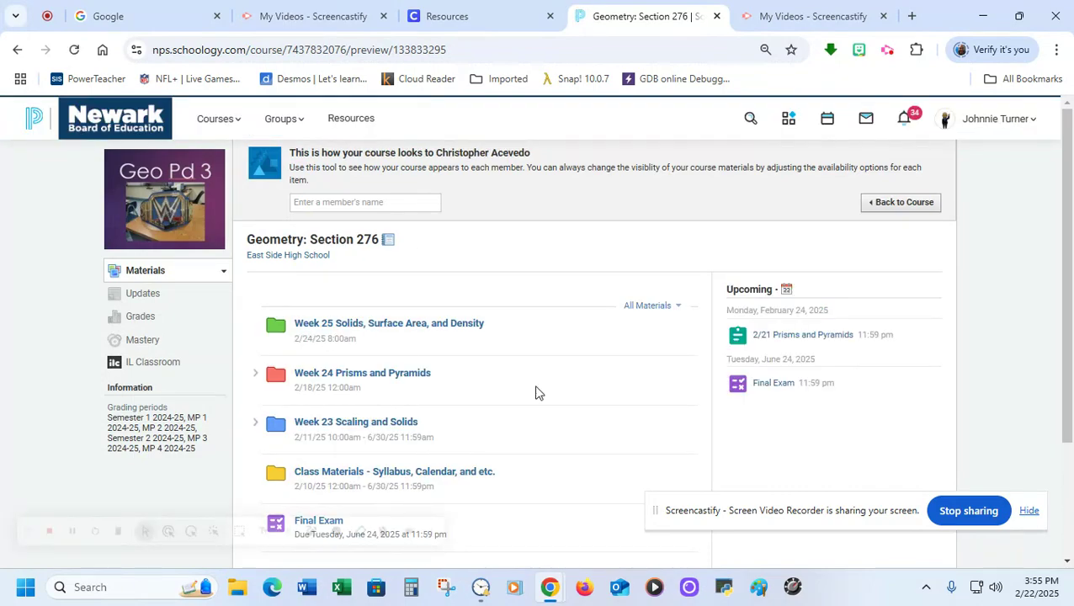
click(327, 328)
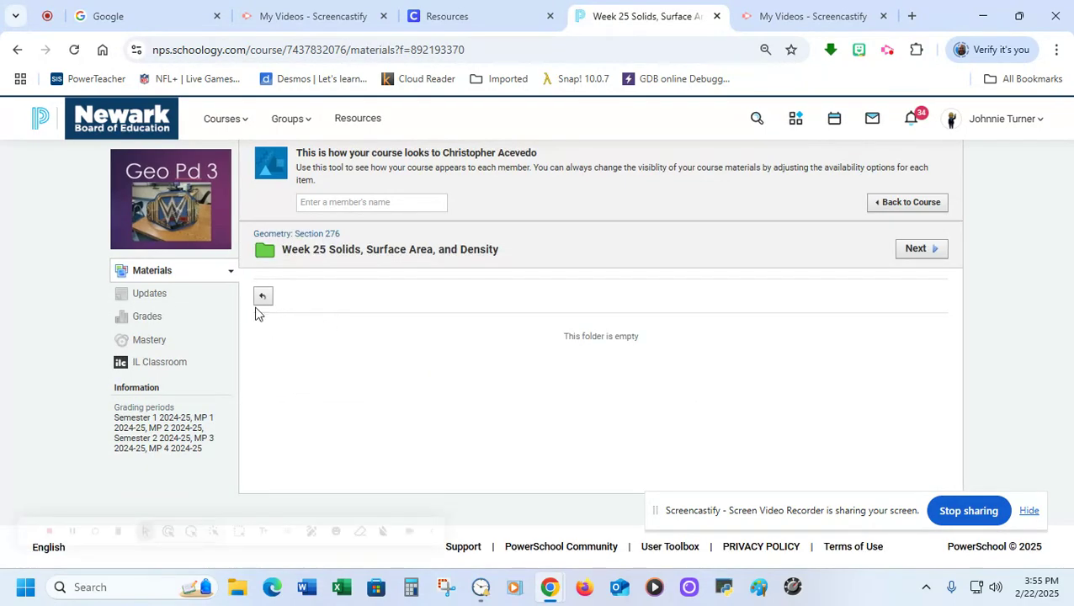
click(160, 278)
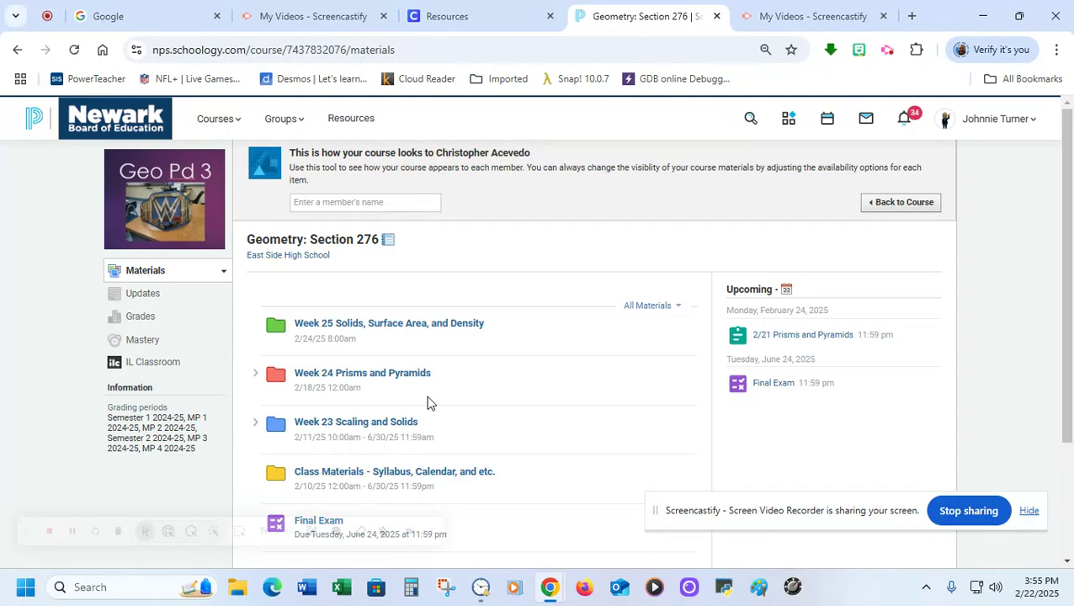
scroll(427, 402, down, 2)
scroll(426, 402, up, 2)
scroll(427, 402, down, 2)
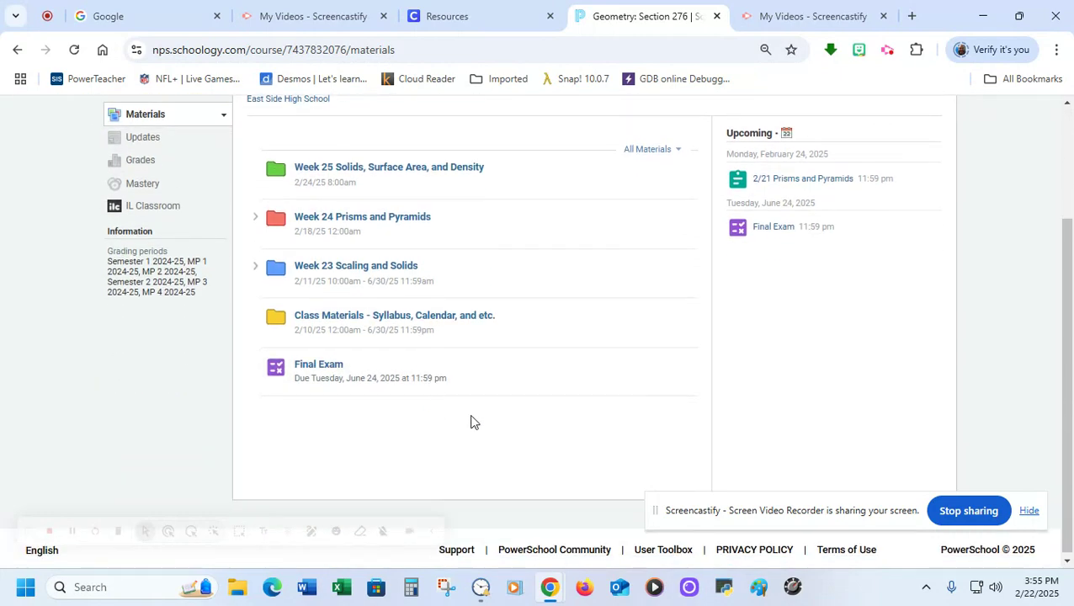
scroll(590, 337, up, 2)
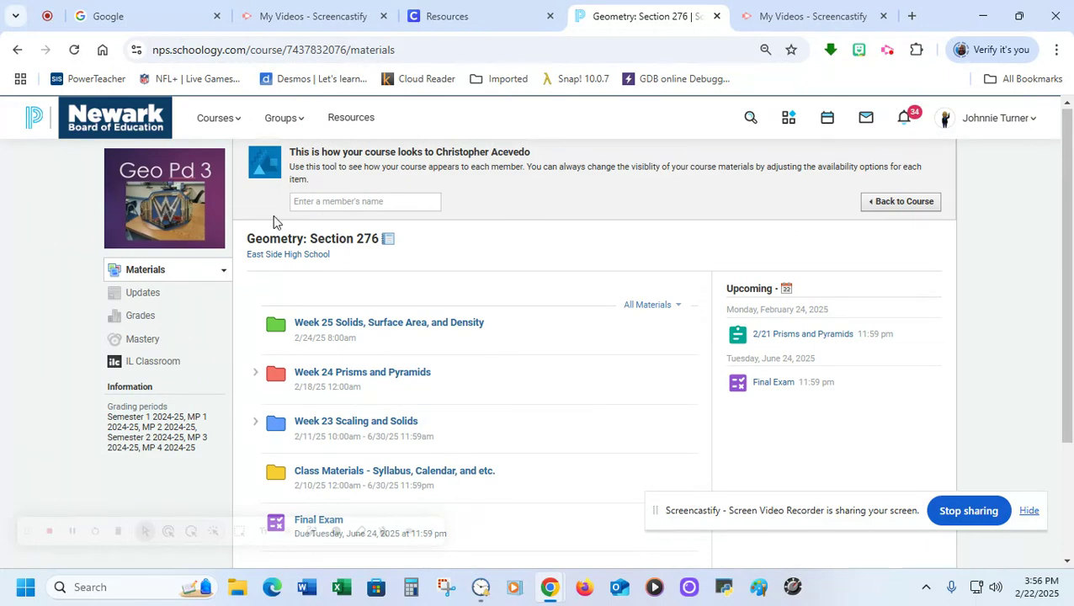
Step: Exit the student preview, publish This Week's Work, and expand it to show Test Assignment 1
click(894, 202)
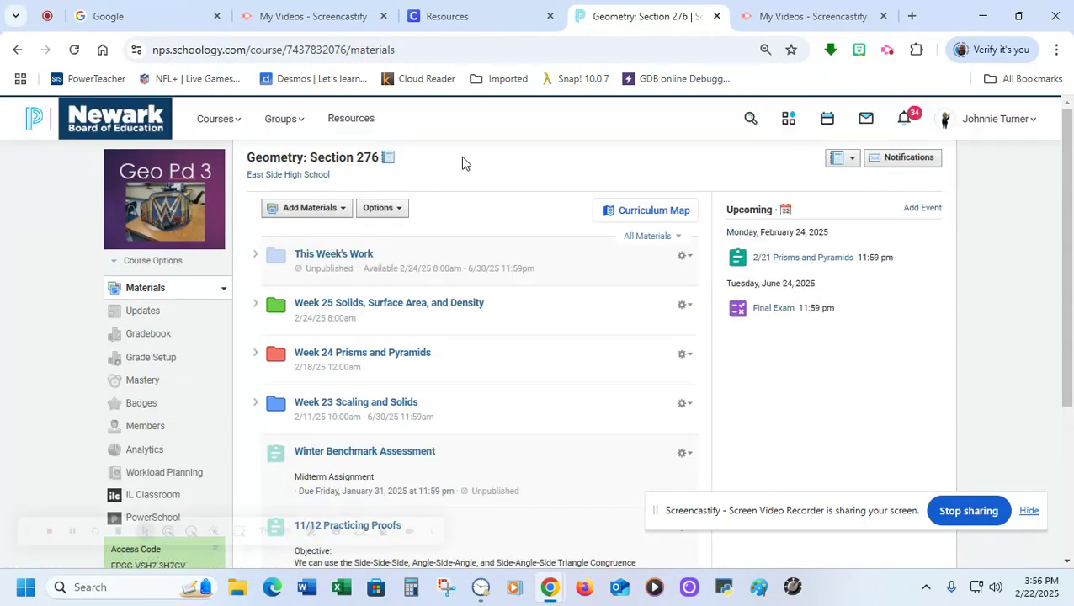
click(687, 257)
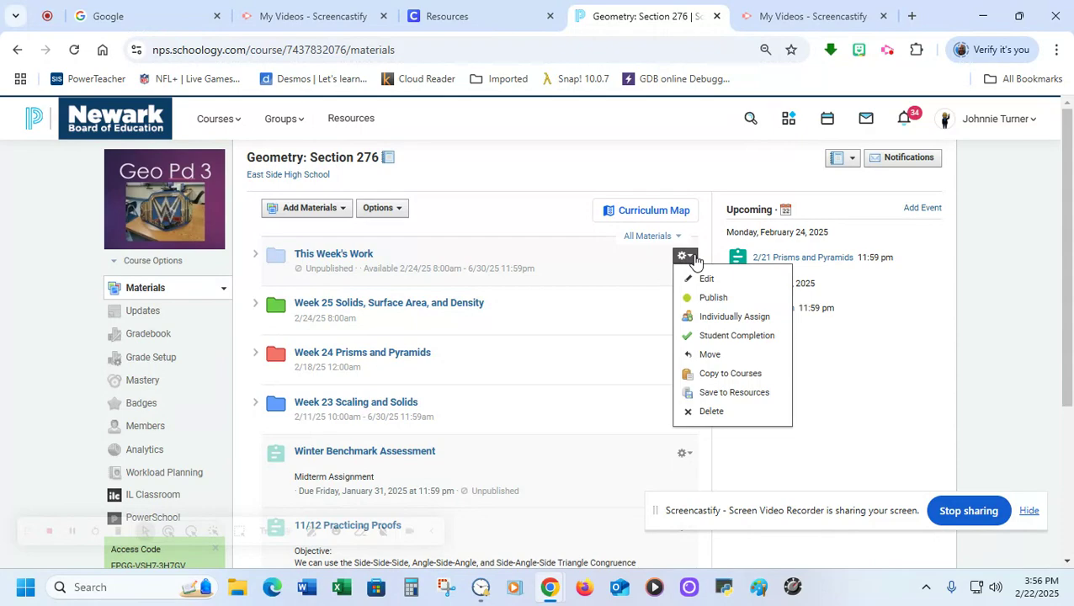
click(695, 304)
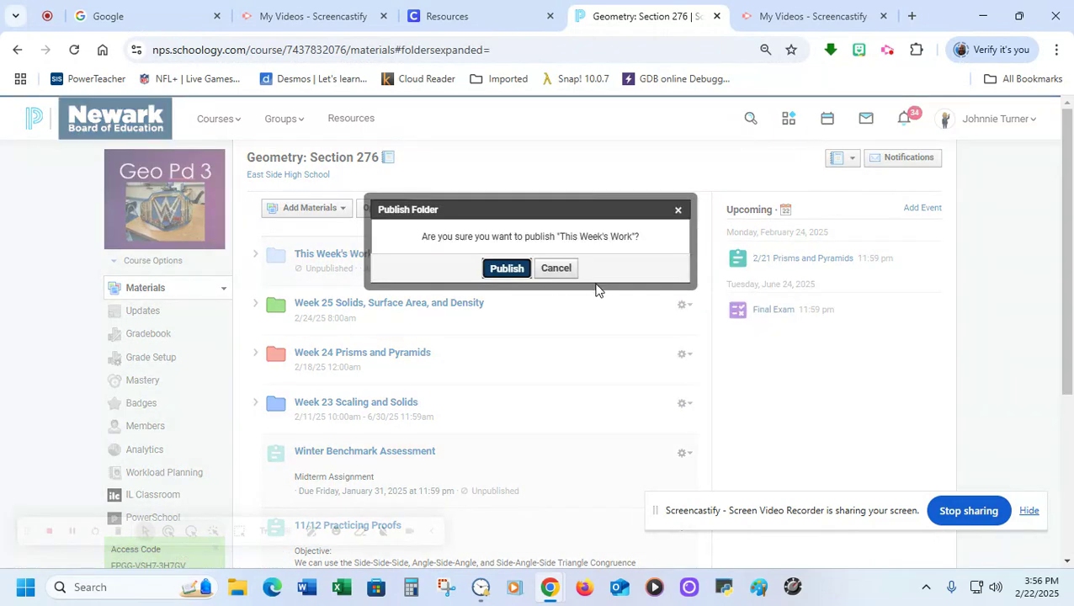
click(504, 269)
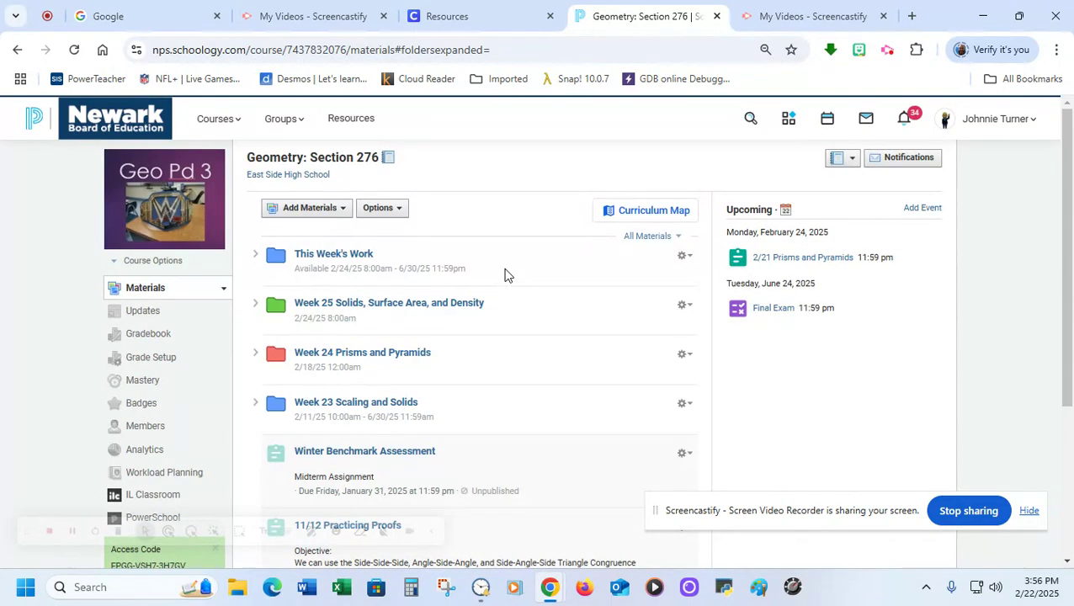
click(255, 256)
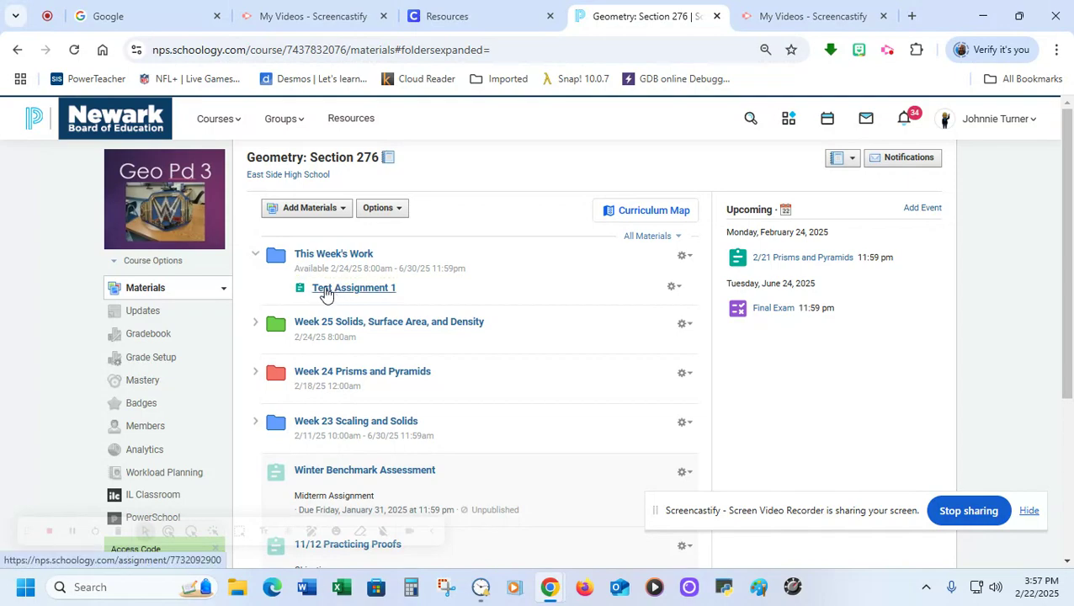
Step: Preview the course as the same student again through View Course As
click(190, 263)
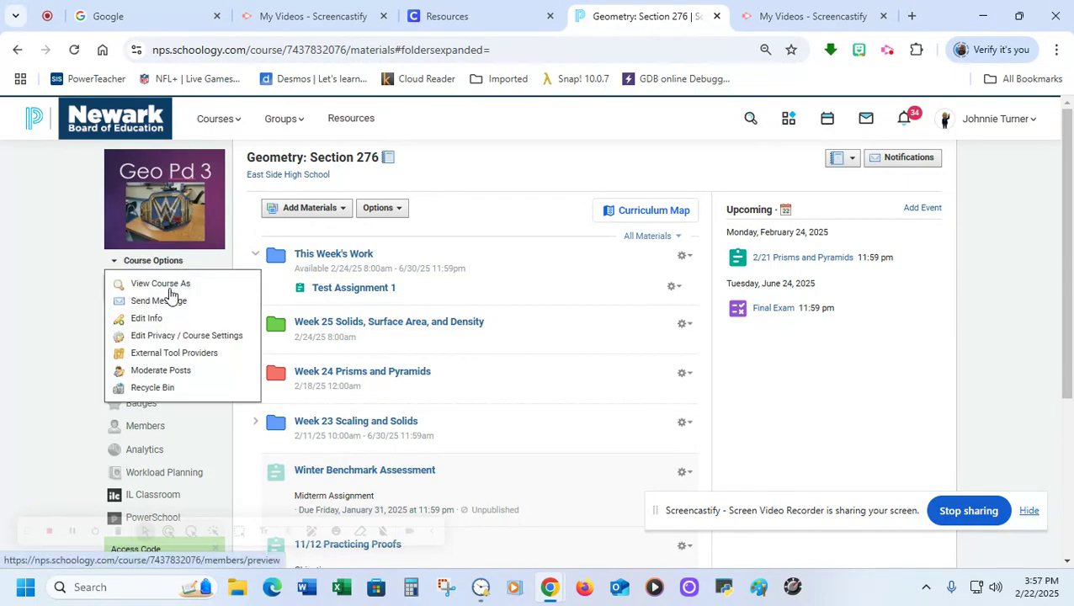
click(169, 285)
click(419, 237)
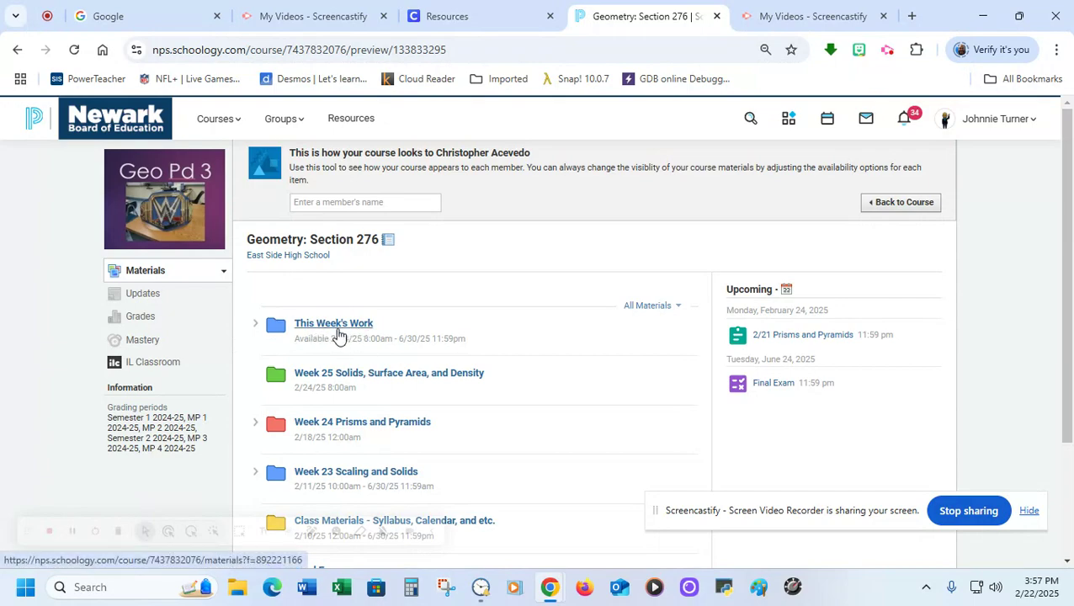
Step: Open Test Assignment 1 from This Week's Work and start it as the student
click(256, 325)
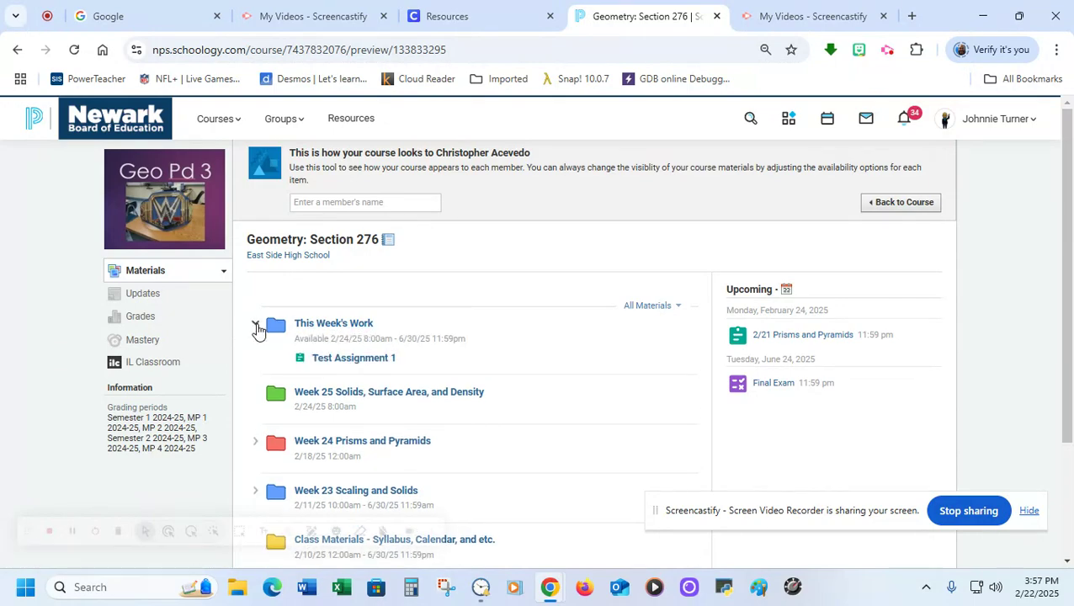
click(344, 359)
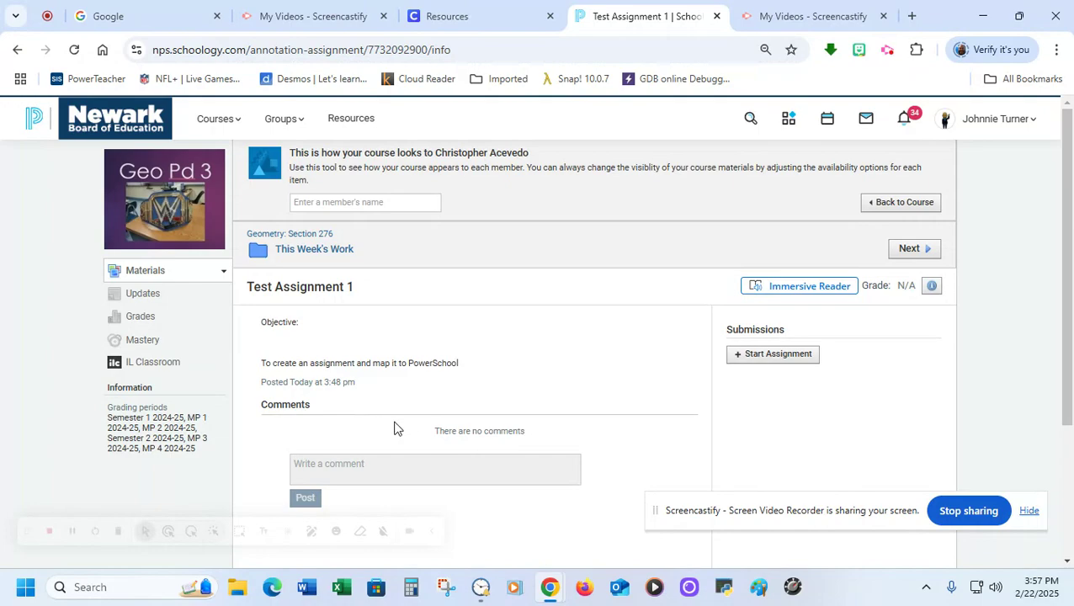
click(773, 355)
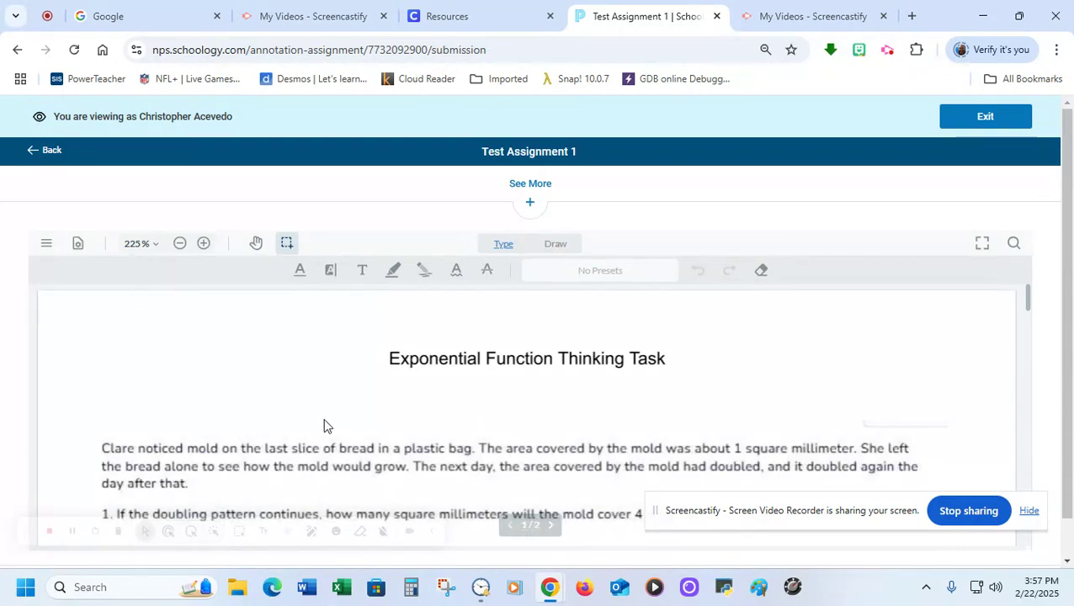
Step: Type 8 as a text annotation in question 1's sq mm answer box
scroll(247, 427, down, 3)
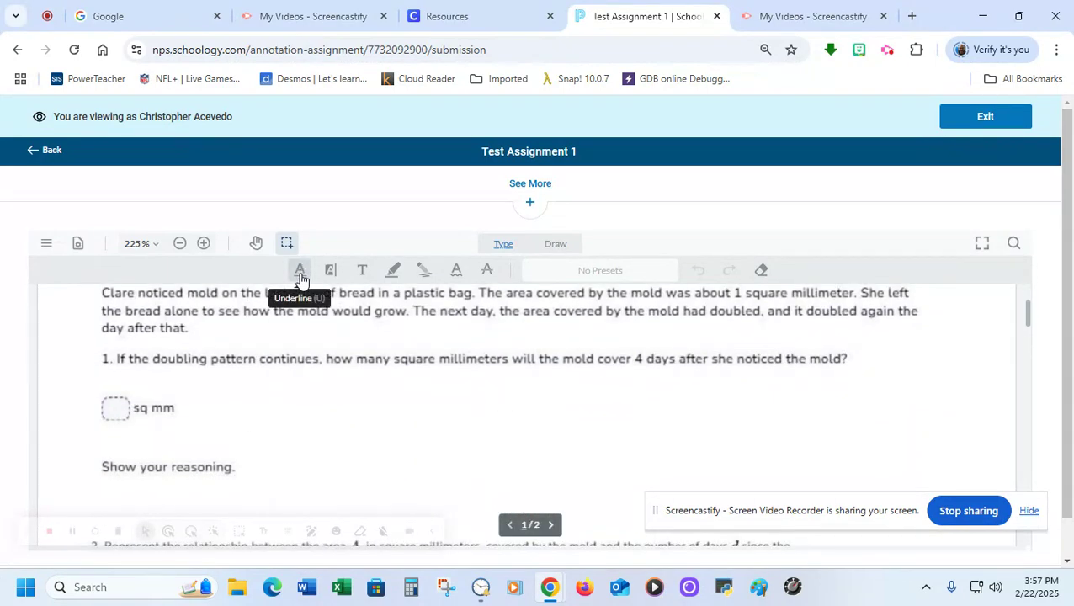
click(362, 270)
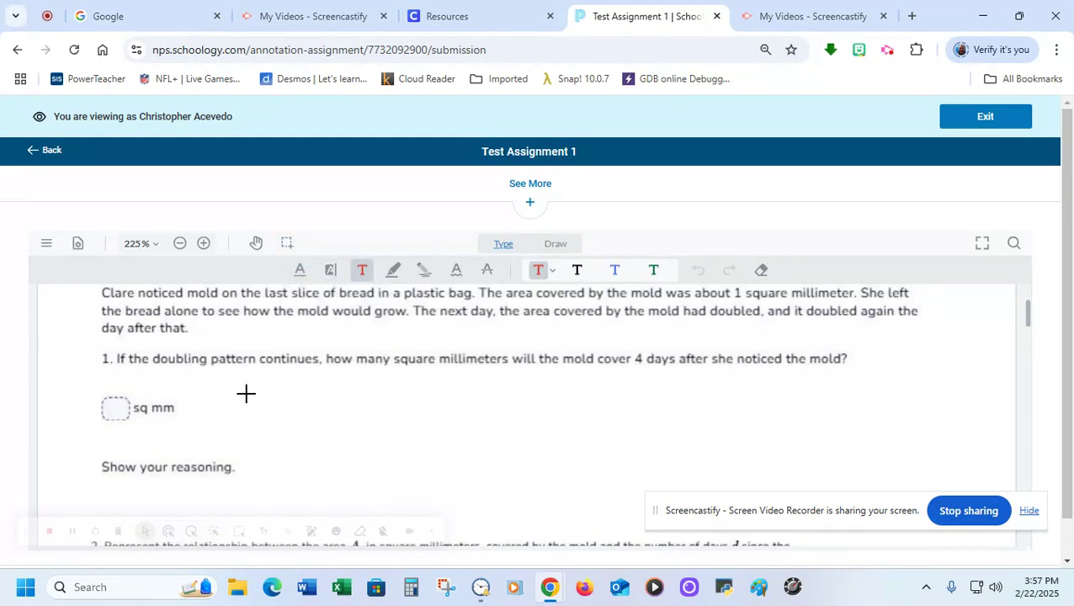
click(114, 409)
text(8)
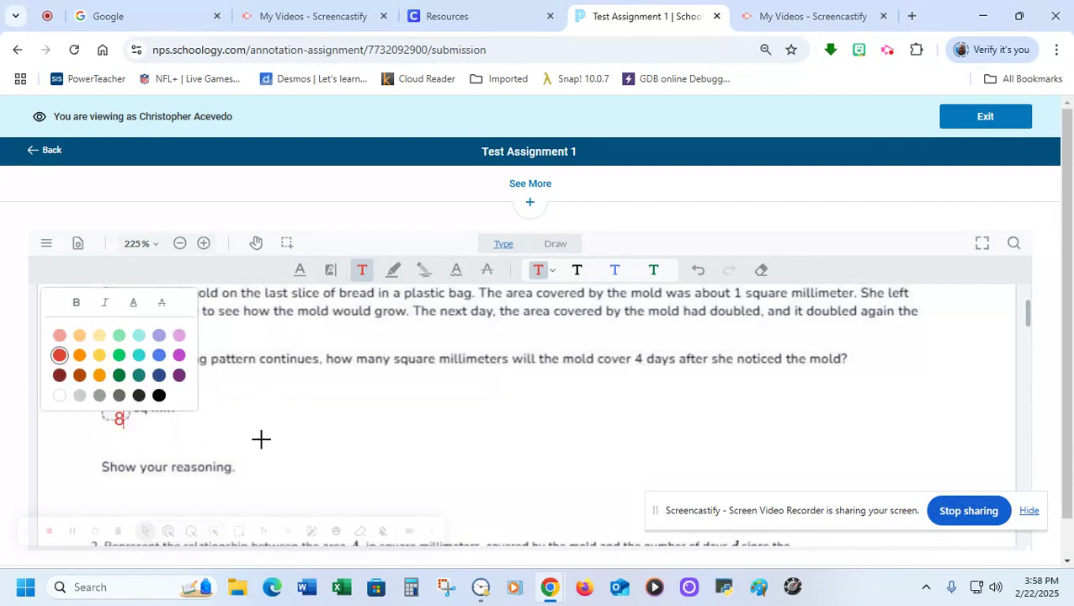
click(261, 439)
mouse_move(122, 410)
mouse_down()
mouse_move(199, 409)
mouse_move(116, 411)
mouse_up()
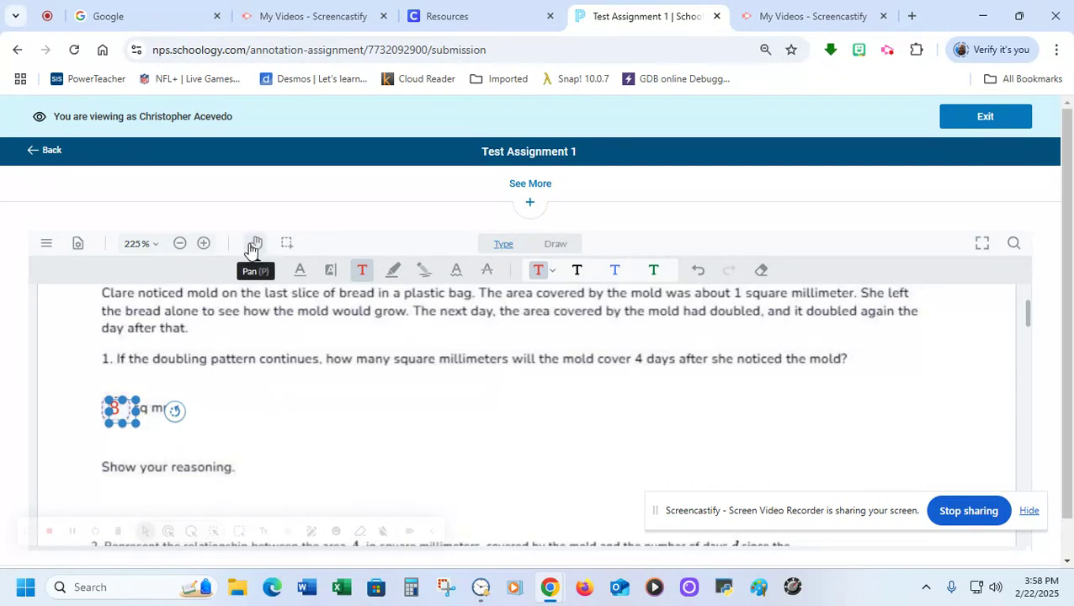
click(253, 243)
drag(266, 329, 434, 352)
click(286, 244)
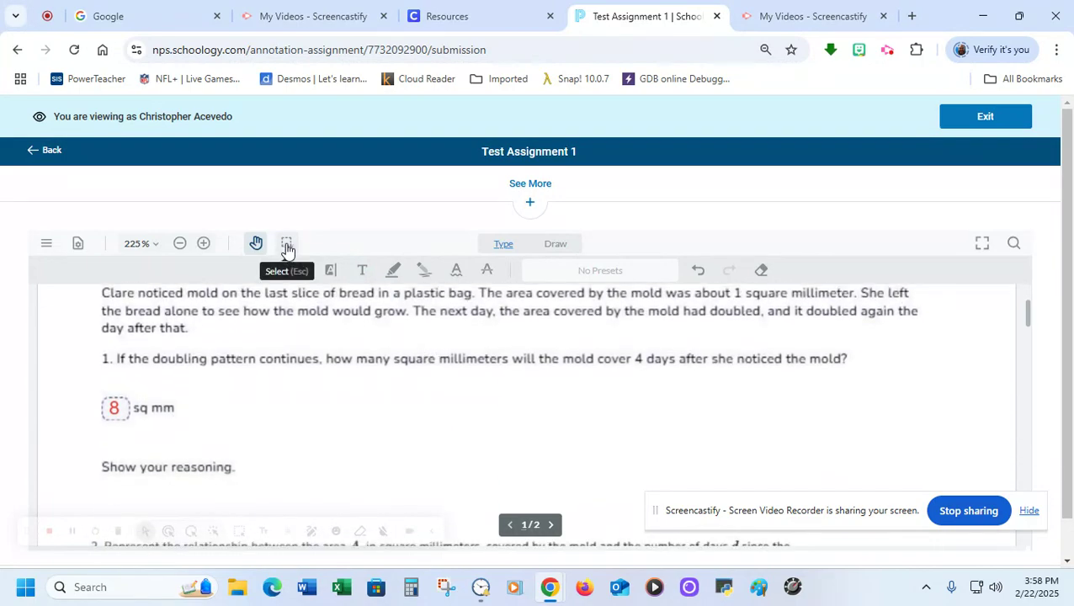
drag(288, 386, 427, 406)
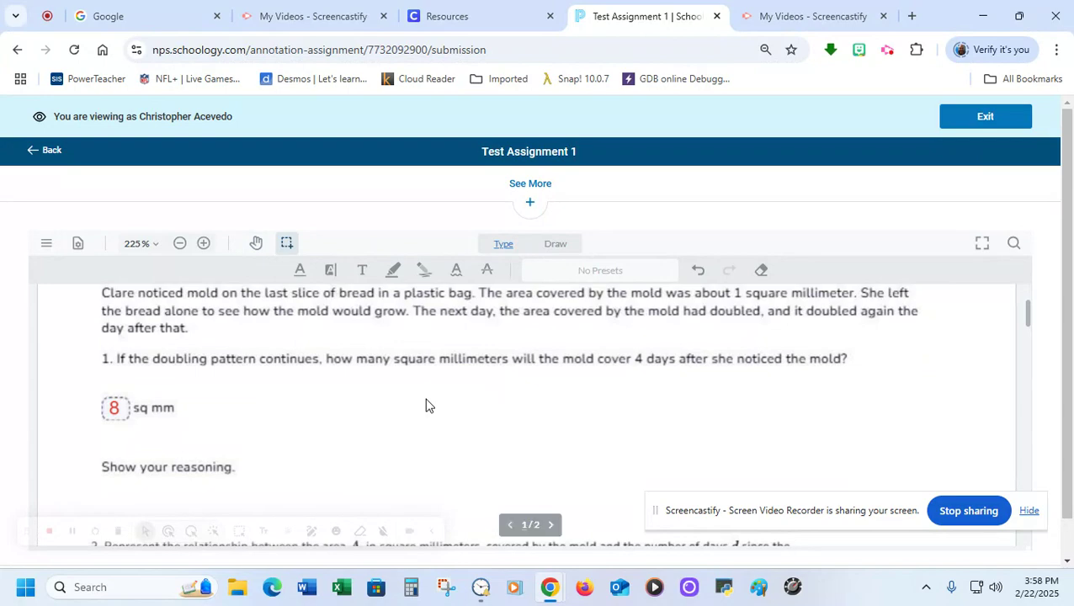
Step: Draw a red freehand mark beside Show your reasoning
click(424, 270)
mouse_move(411, 435)
mouse_down()
mouse_move(413, 484)
mouse_move(592, 376)
mouse_move(597, 434)
mouse_move(656, 428)
mouse_up()
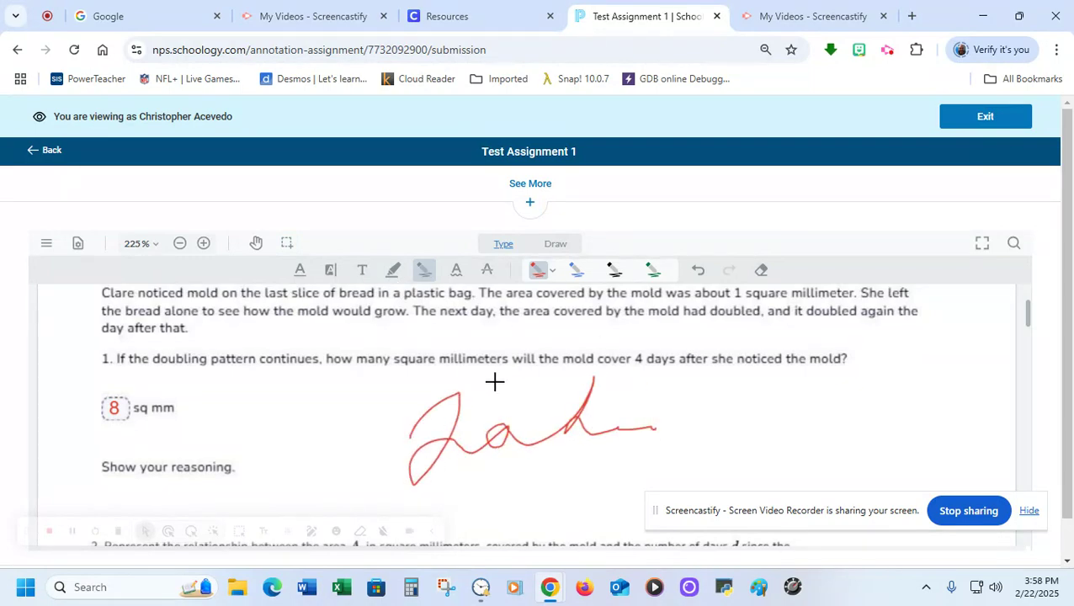
scroll(546, 410, down, 2)
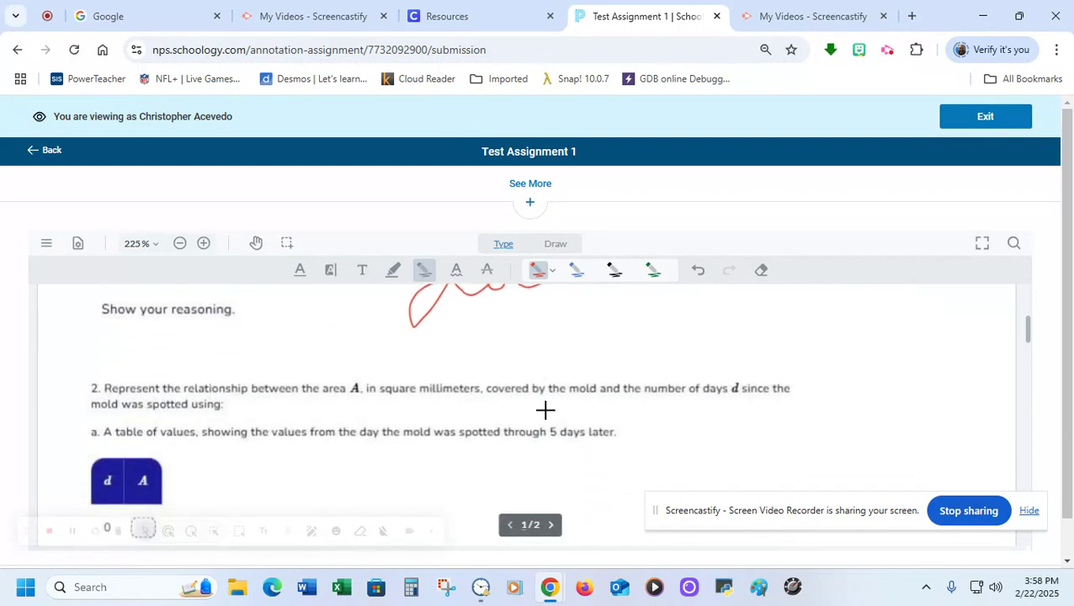
scroll(545, 411, up, 3)
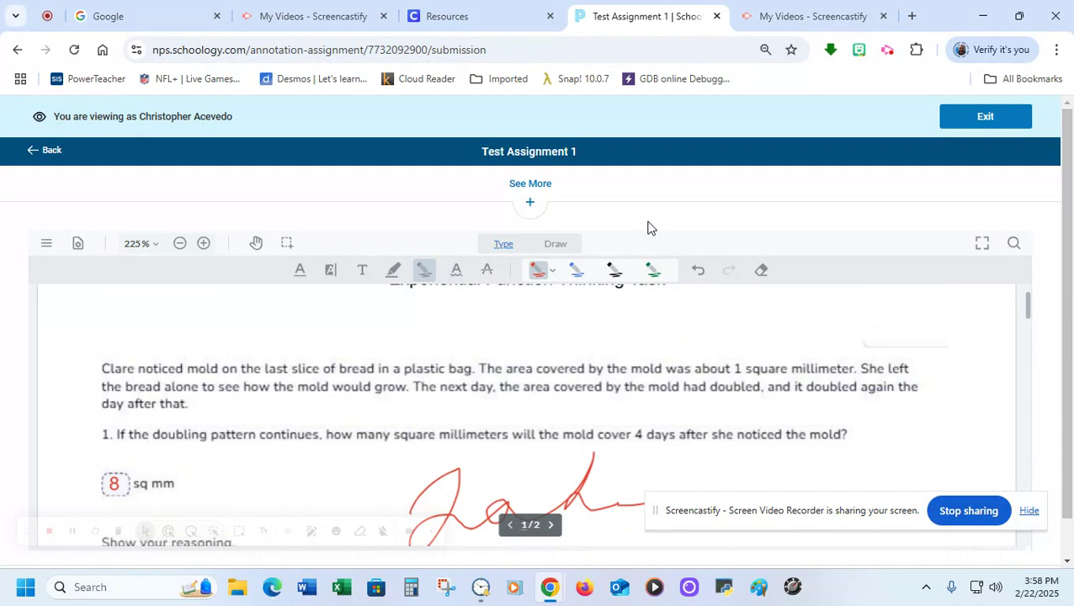
scroll(828, 387, down, 2)
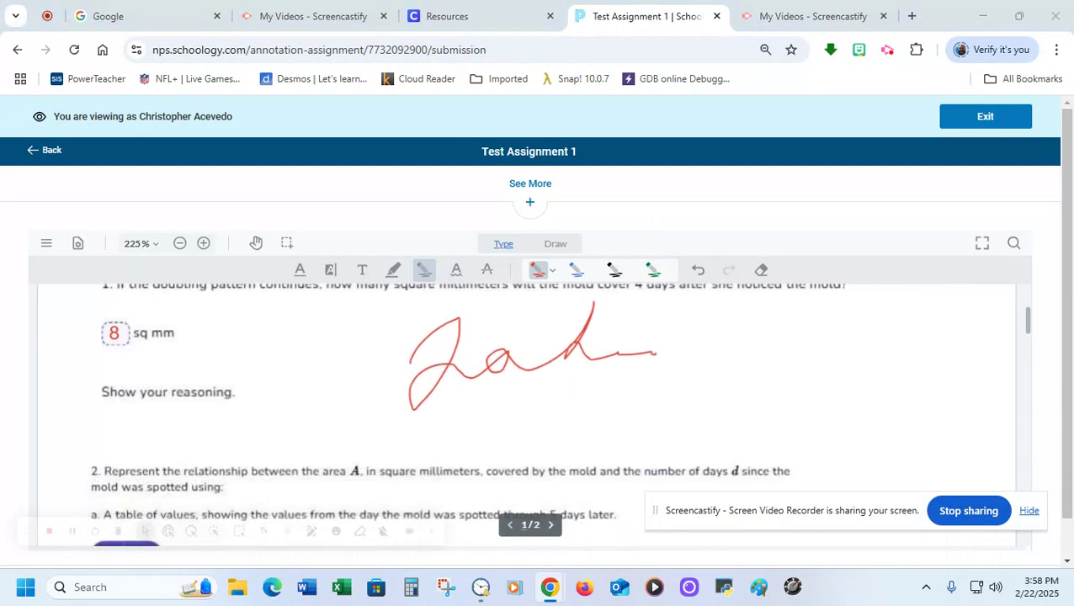
drag(659, 515, 459, 412)
scroll(970, 489, down, 3)
scroll(1072, 515, down, 4)
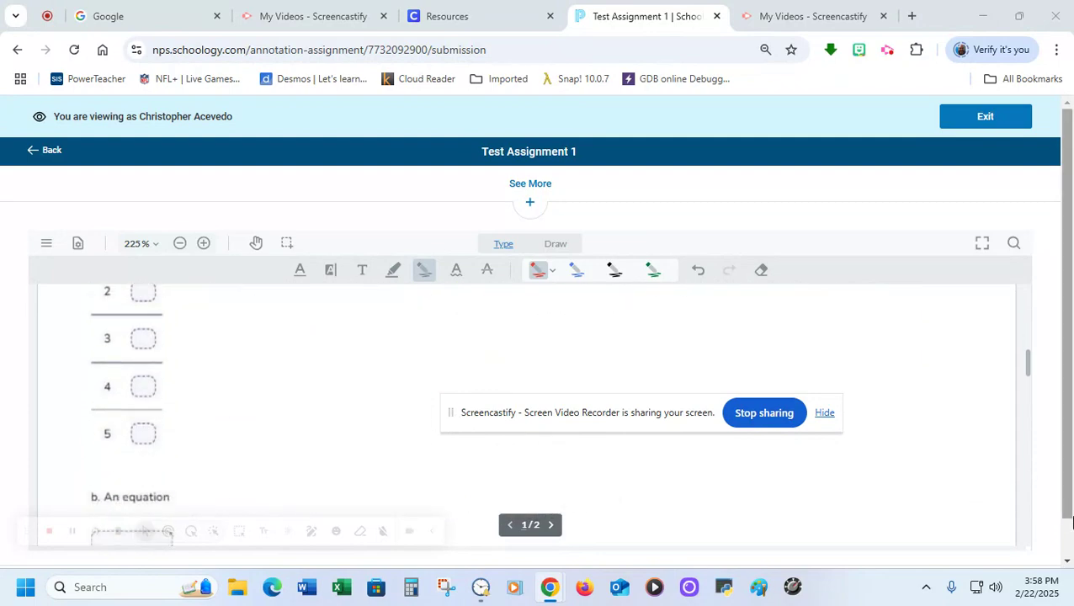
click(1068, 559)
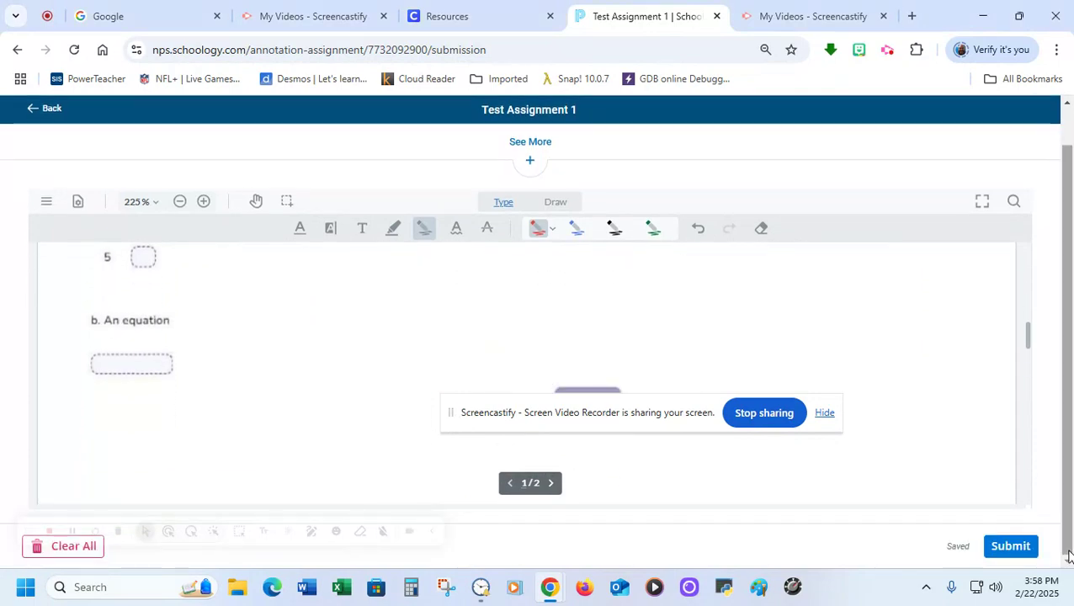
Step: Submit Test Assignment 1 as the student, then choose Re-submit Assignment
click(1006, 547)
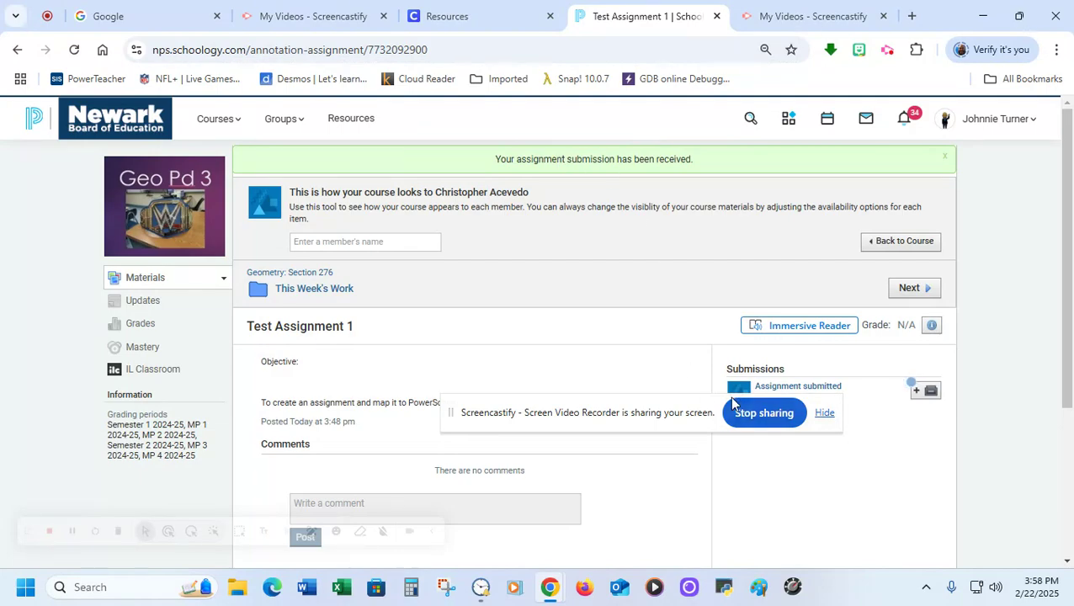
drag(449, 418, 615, 548)
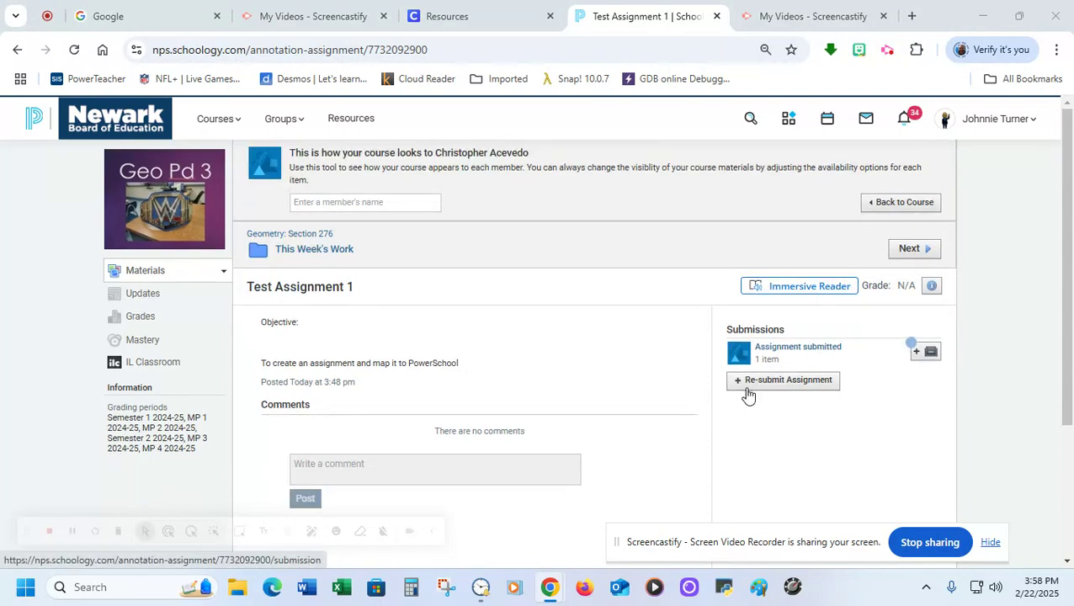
click(741, 383)
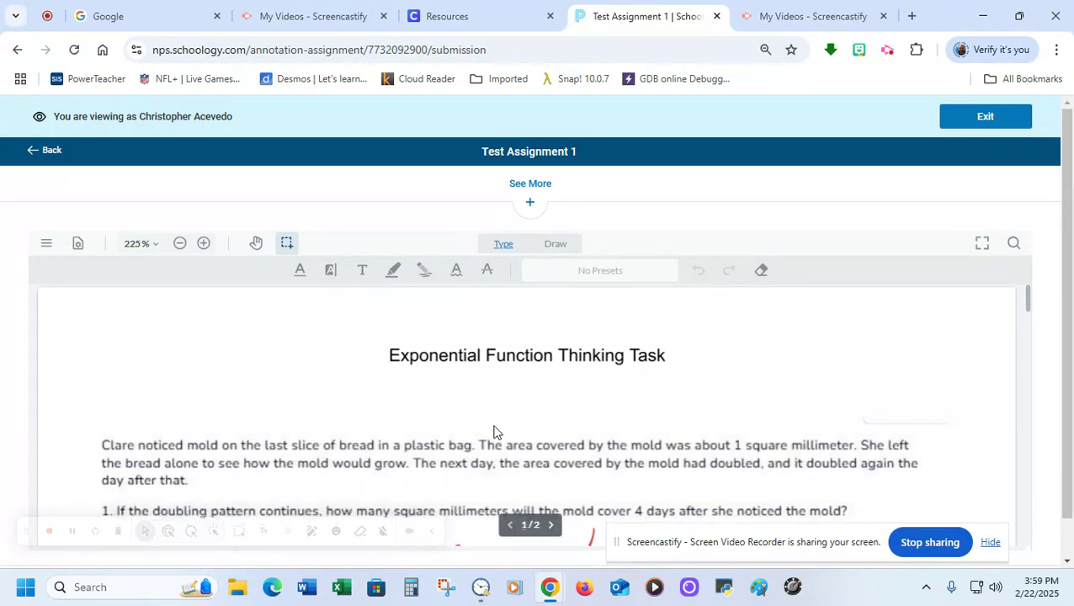
Step: Delete the leftover submission draft via the Delete Draft dialog, then reopen Re-submit Assignment
scroll(497, 431, down, 2)
scroll(494, 432, up, 2)
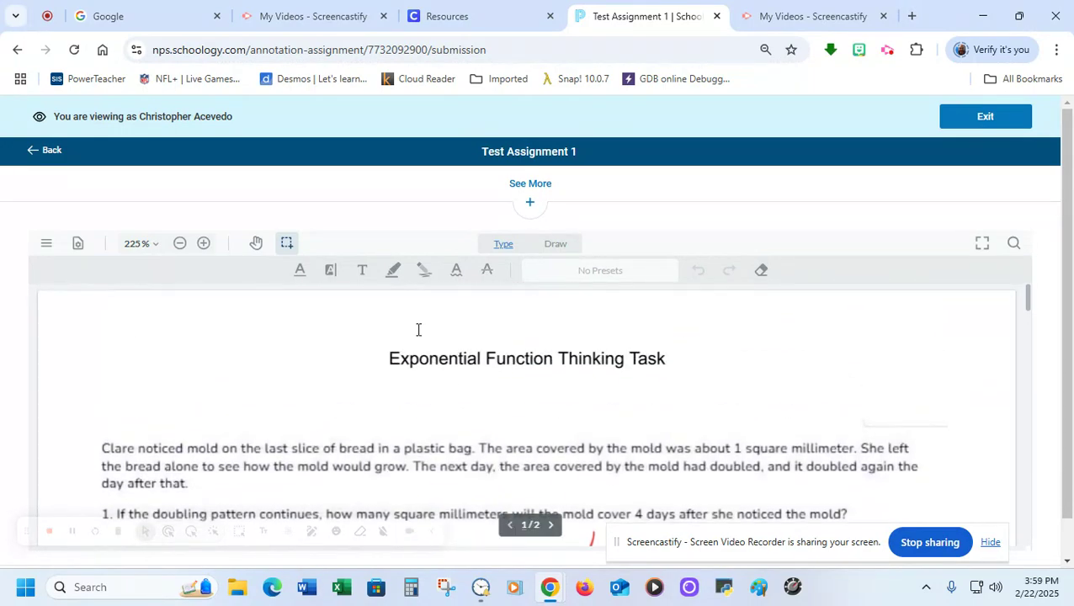
click(47, 155)
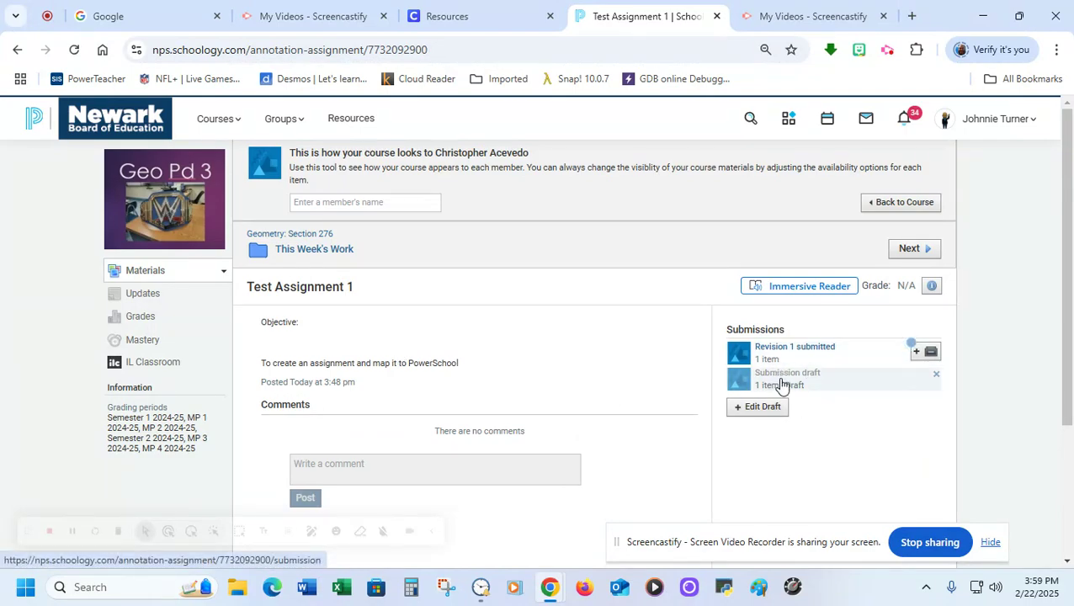
click(935, 376)
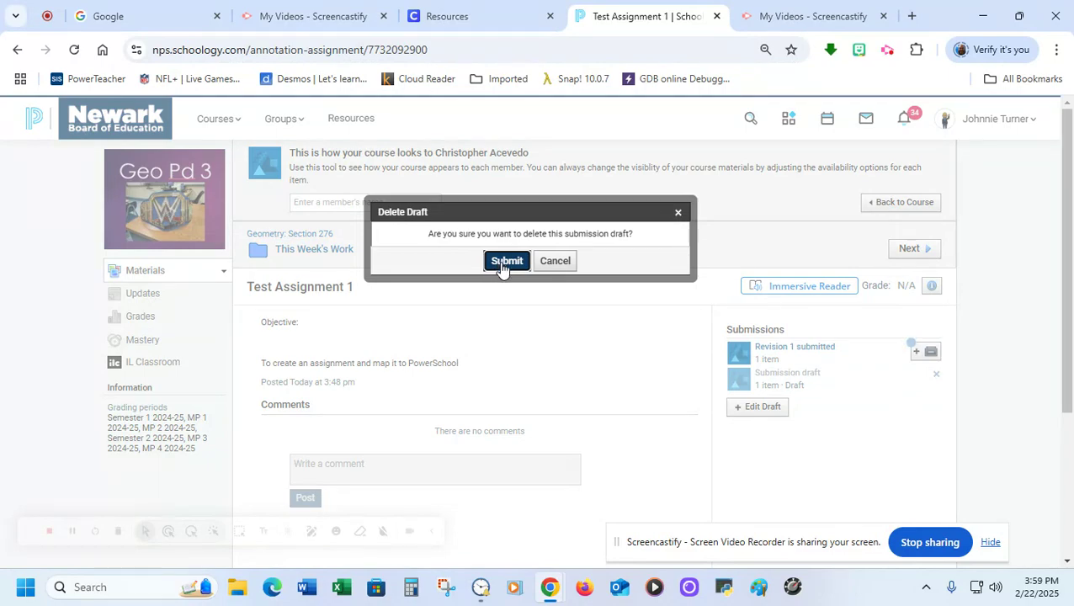
click(506, 261)
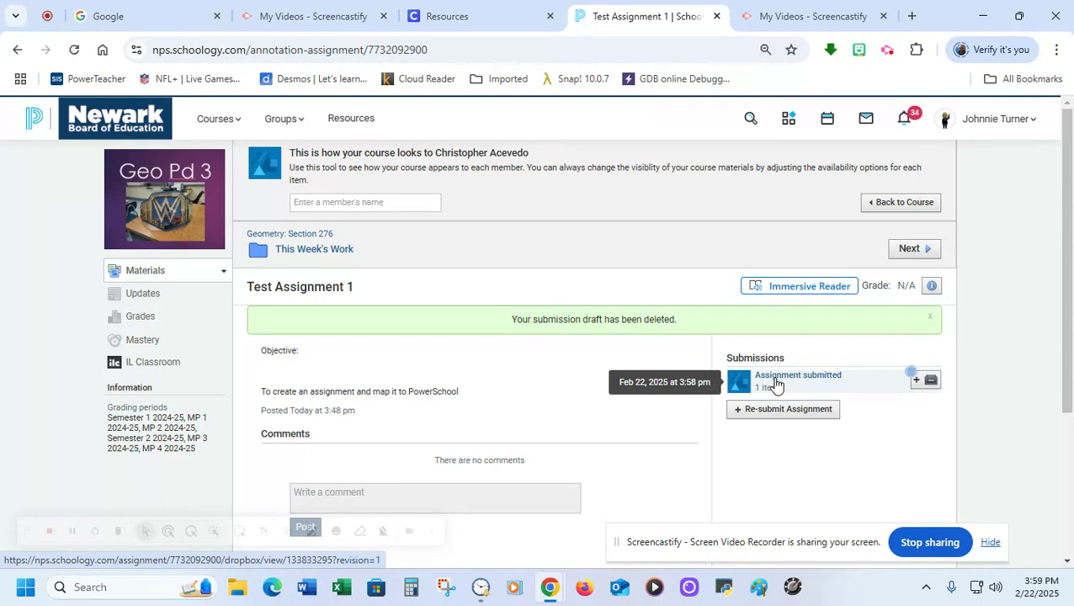
click(764, 411)
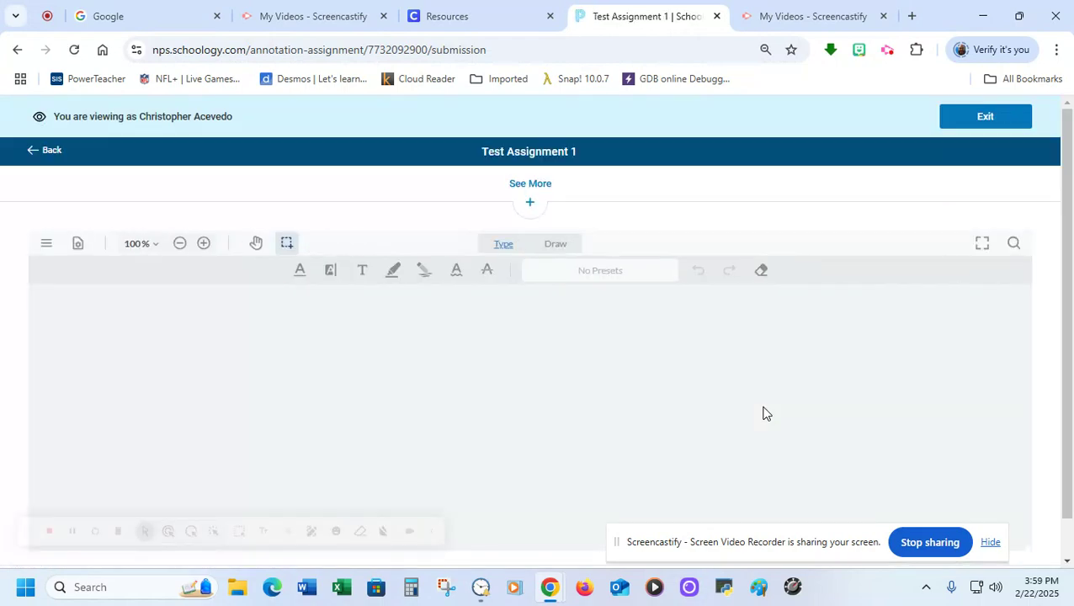
Step: Erase the red mark beside Show your reasoning, keeping the 8 answer, and resubmit
scroll(764, 414, down, 3)
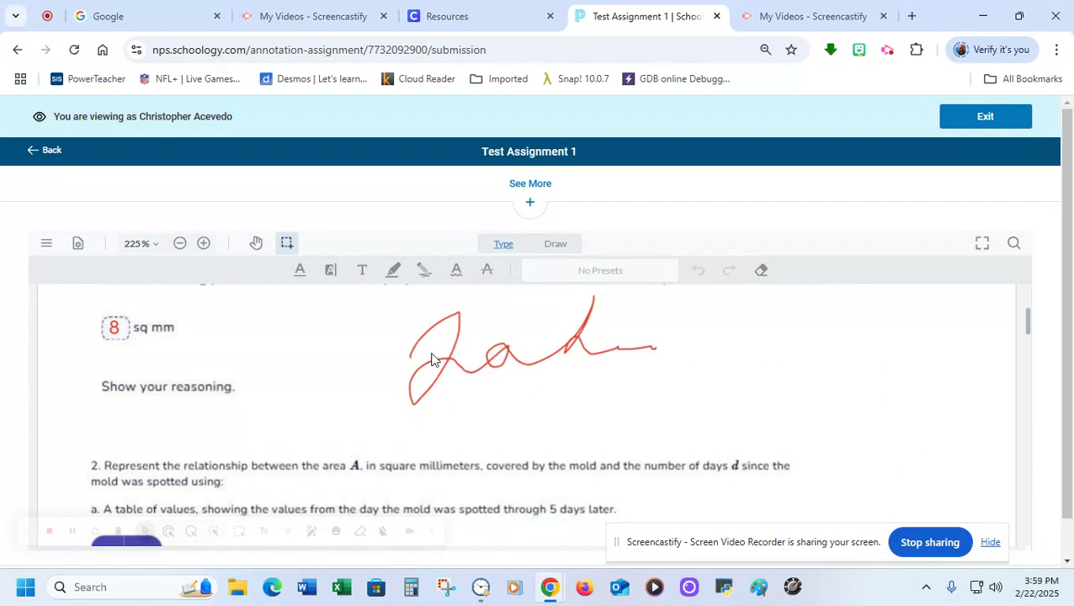
click(761, 270)
mouse_move(651, 347)
mouse_down()
mouse_move(556, 355)
mouse_move(561, 328)
mouse_move(412, 384)
mouse_move(439, 329)
mouse_move(495, 316)
mouse_move(506, 362)
mouse_move(532, 305)
mouse_move(599, 305)
mouse_up()
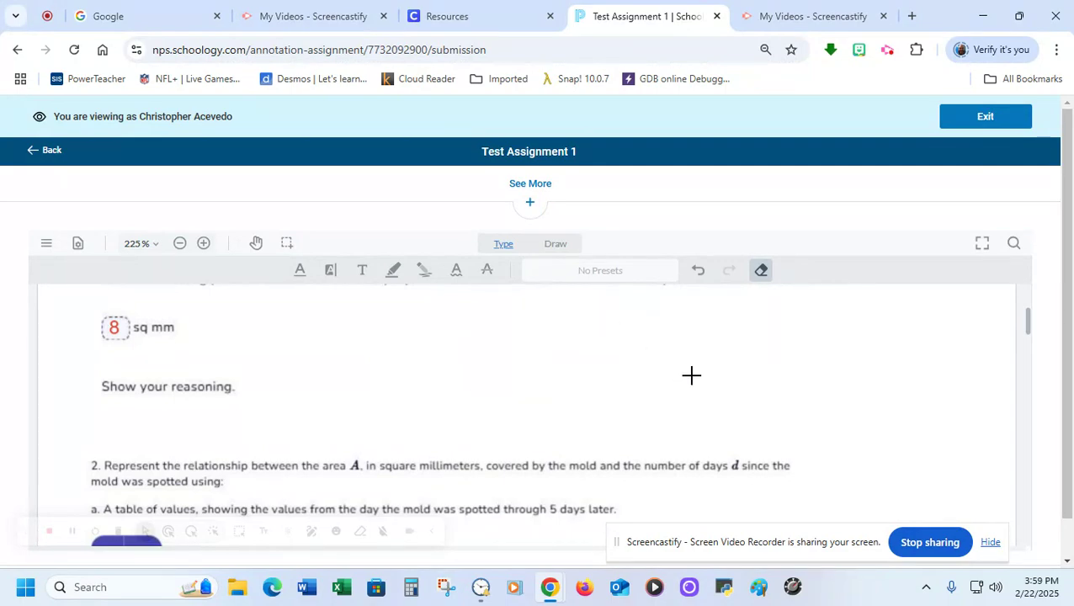
scroll(692, 375, down, 3)
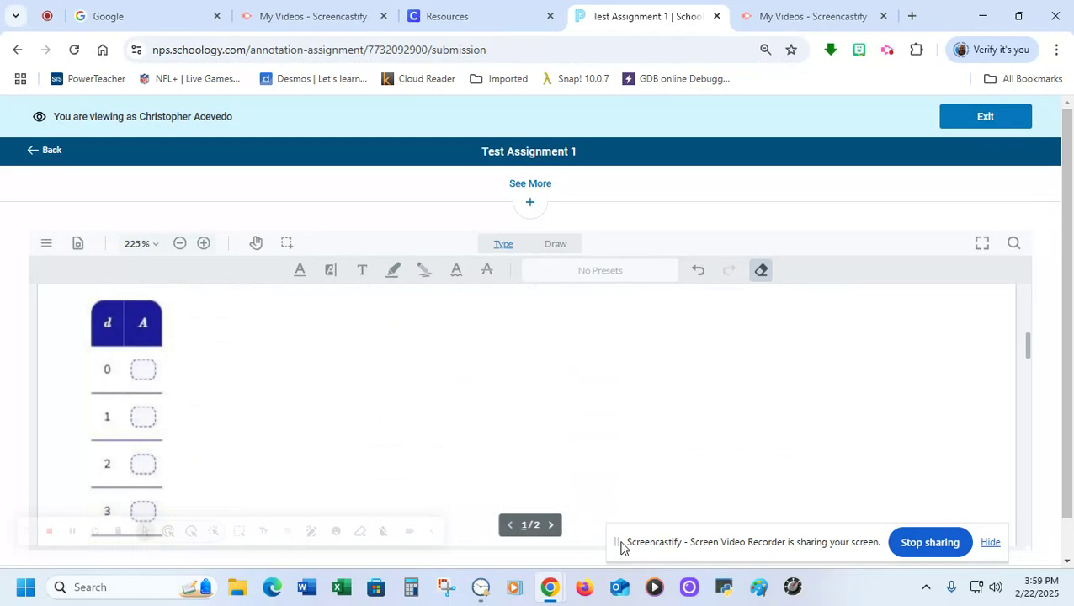
drag(618, 547, 453, 417)
scroll(926, 497, down, 5)
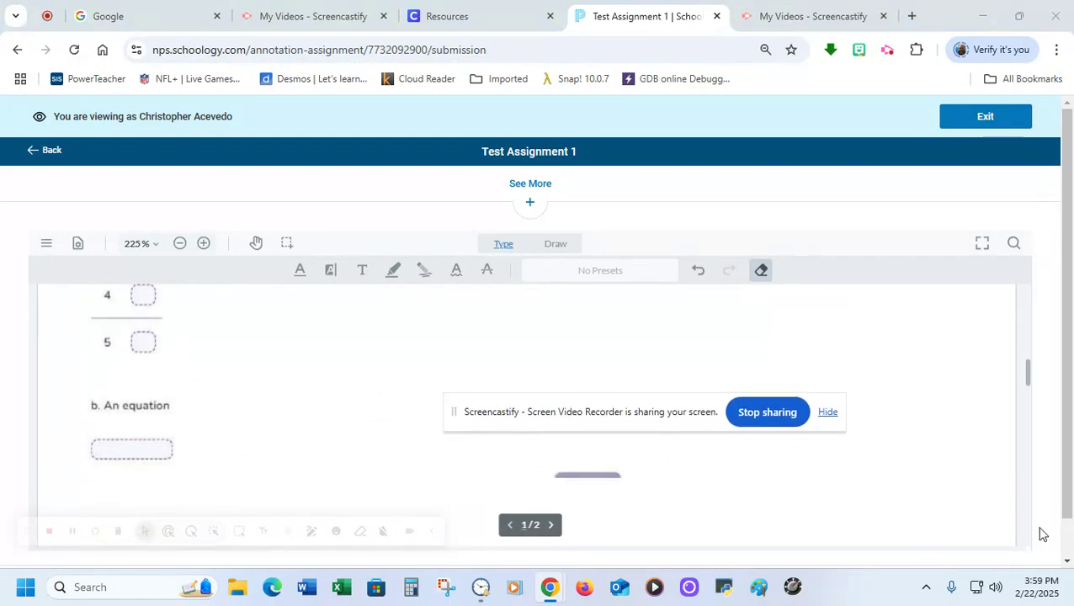
drag(1070, 517, 1061, 555)
click(1013, 547)
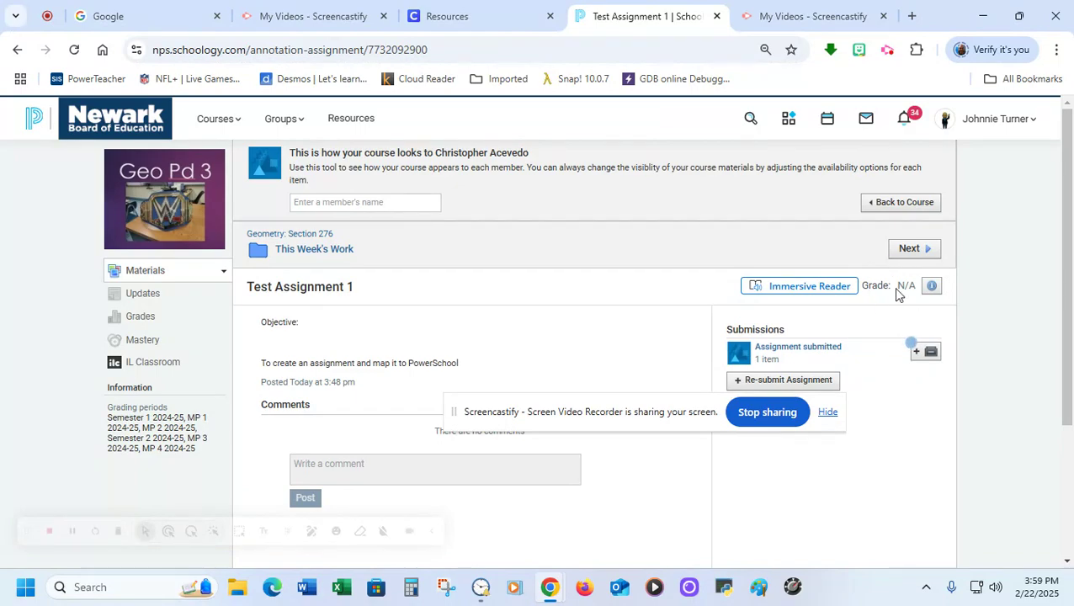
Step: Go back to Geometry: Section 276 materials and open Test Assignment 1 under This Week's Work
click(895, 206)
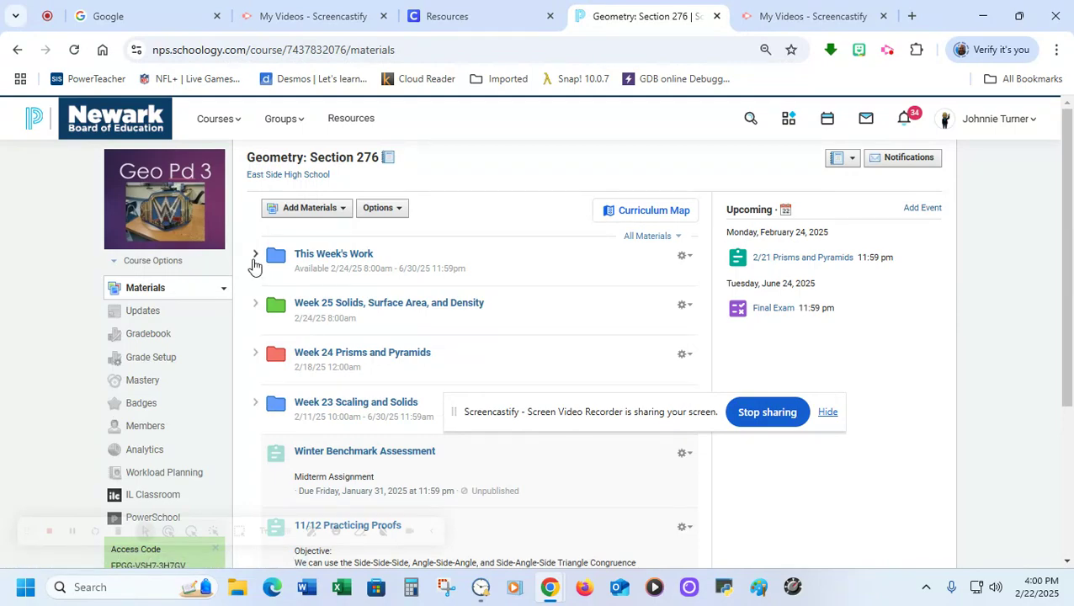
click(255, 262)
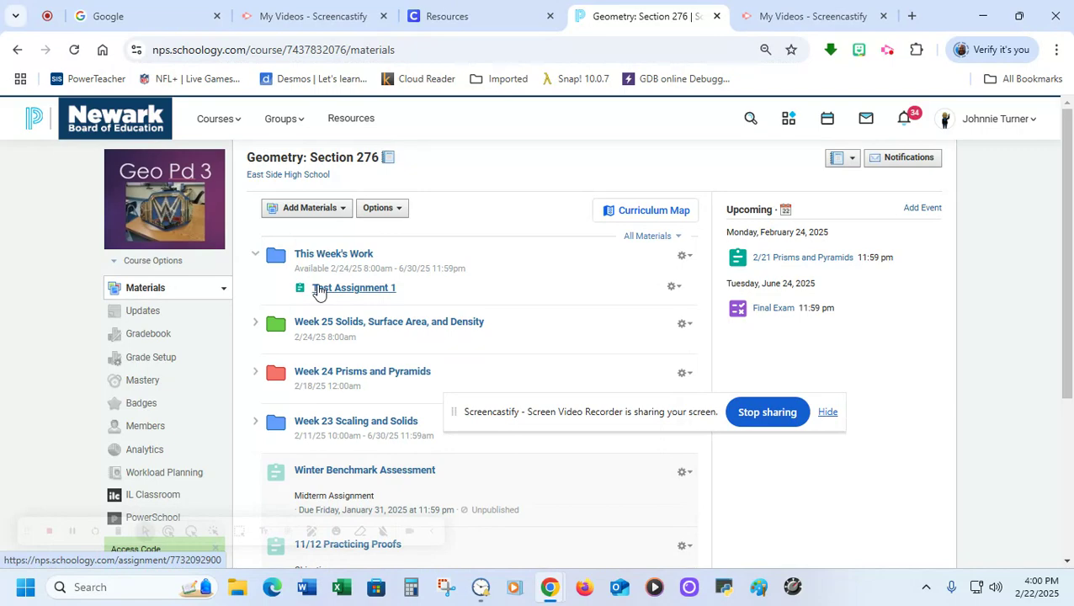
click(318, 290)
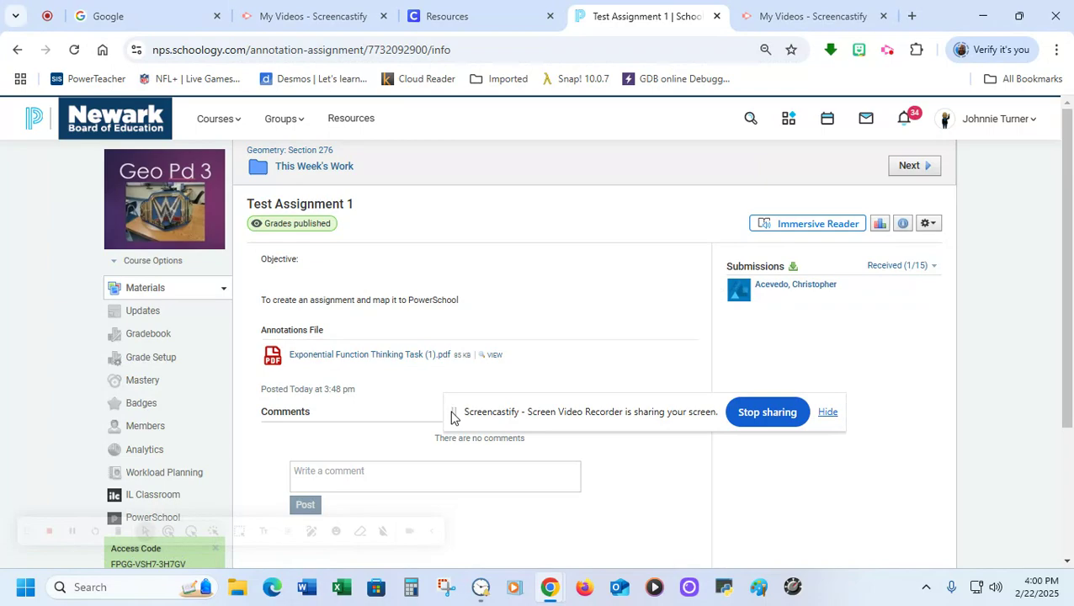
Step: View the student's submitted sheet with the 8 sq mm answer, then close the viewer
drag(454, 414, 460, 545)
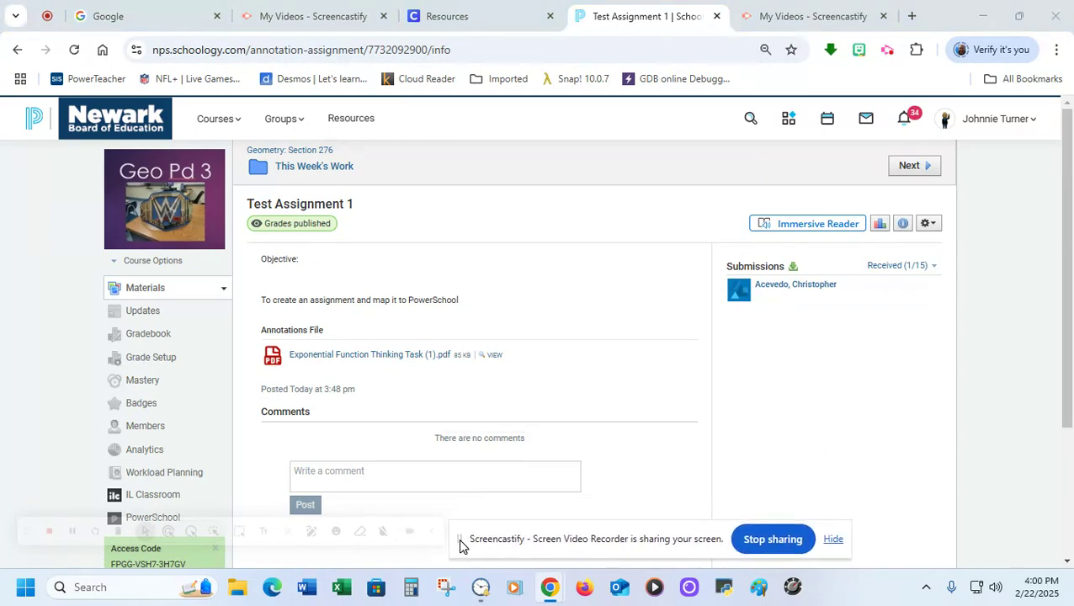
click(791, 288)
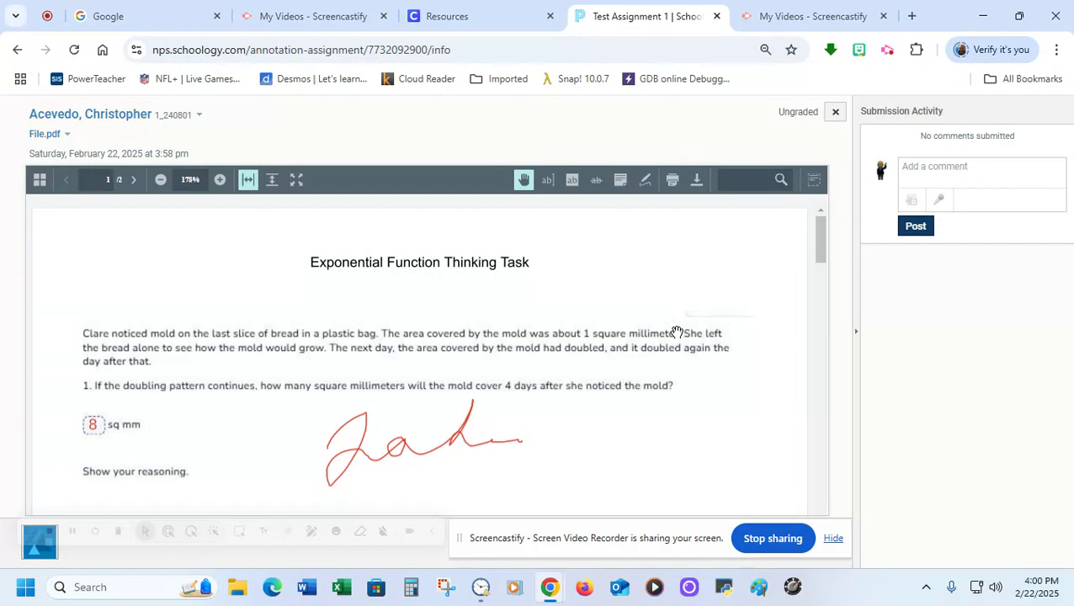
click(837, 112)
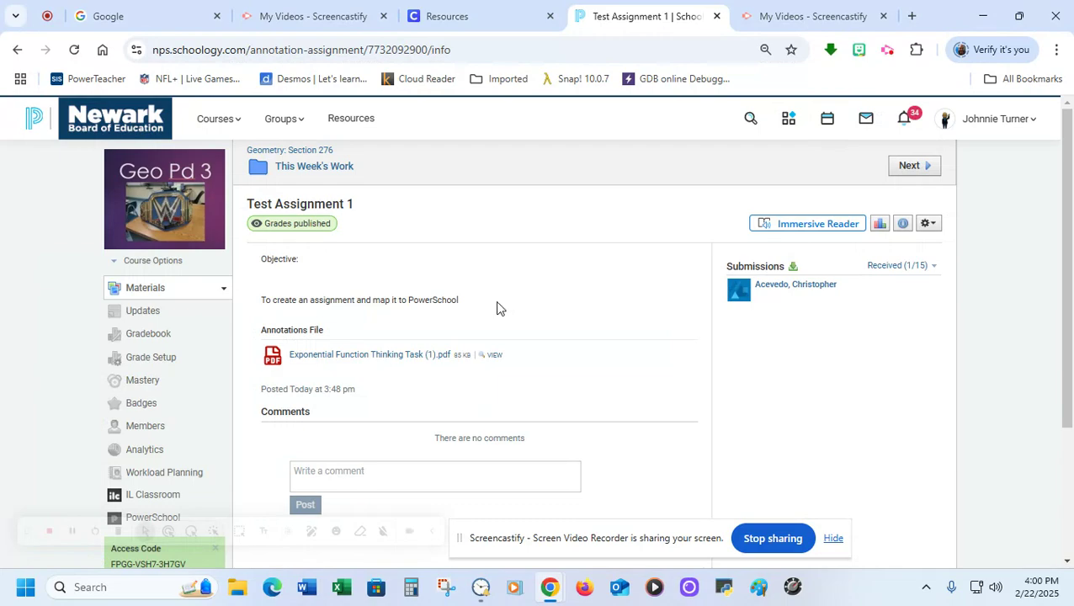
click(145, 337)
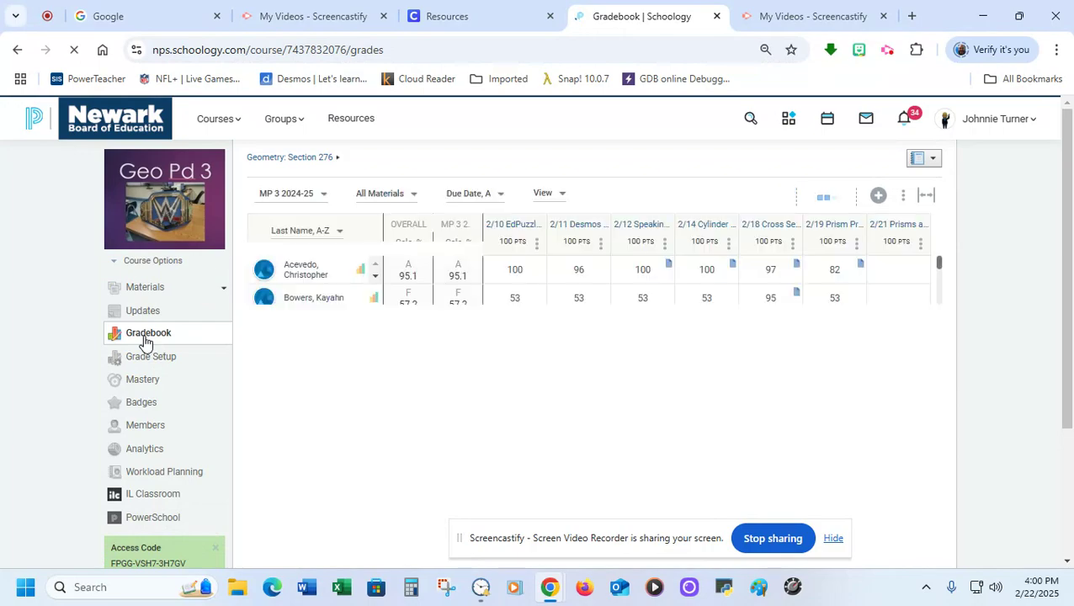
scroll(564, 415, down, 1)
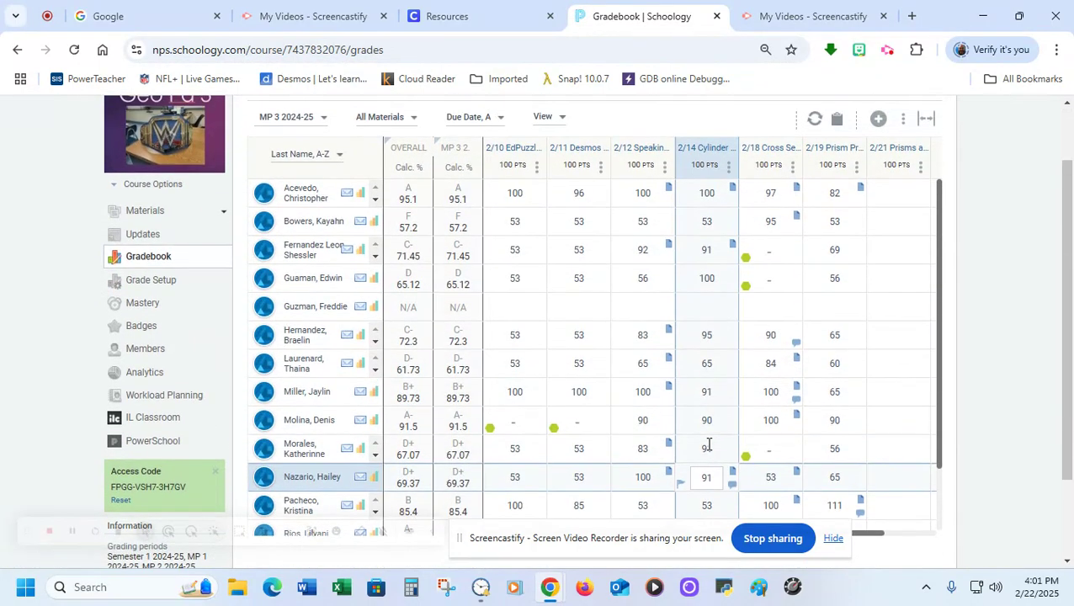
scroll(703, 447, down, 2)
drag(659, 429, 820, 430)
scroll(842, 401, up, 3)
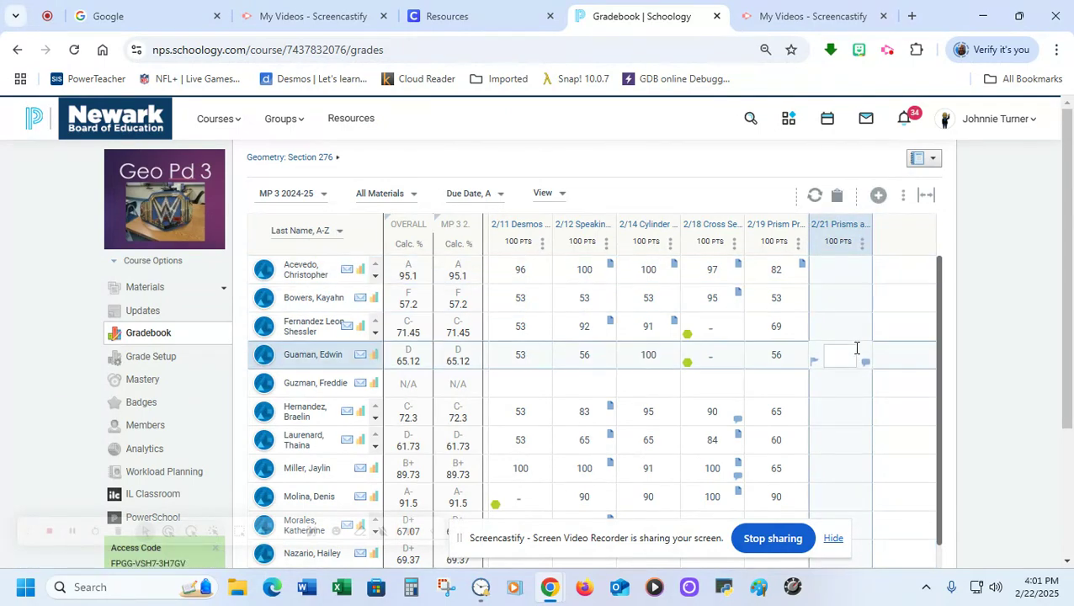
scroll(868, 353, down, 2)
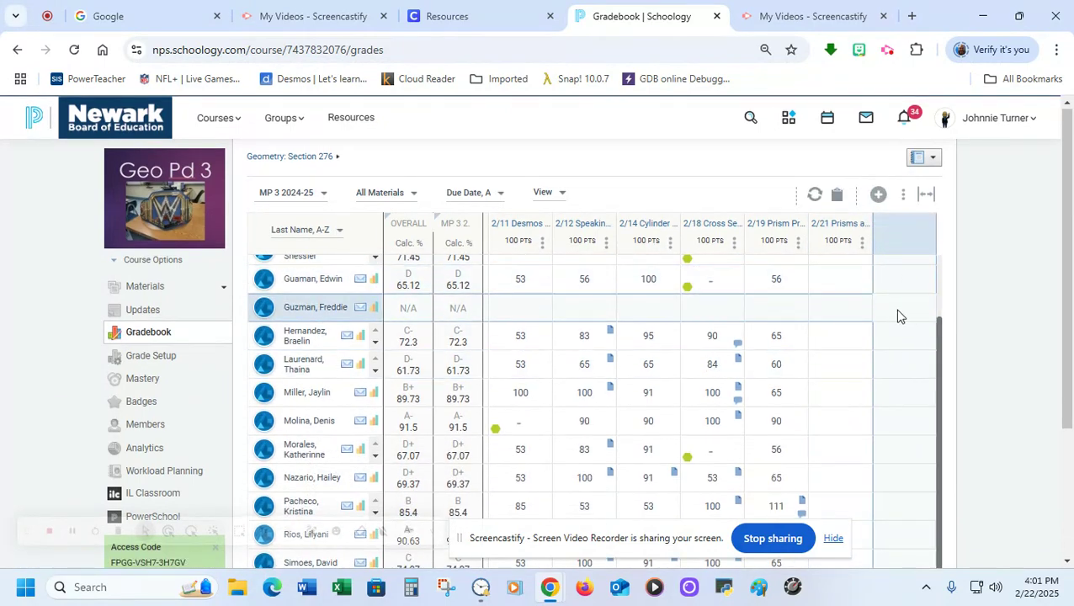
scroll(904, 290, down, 3)
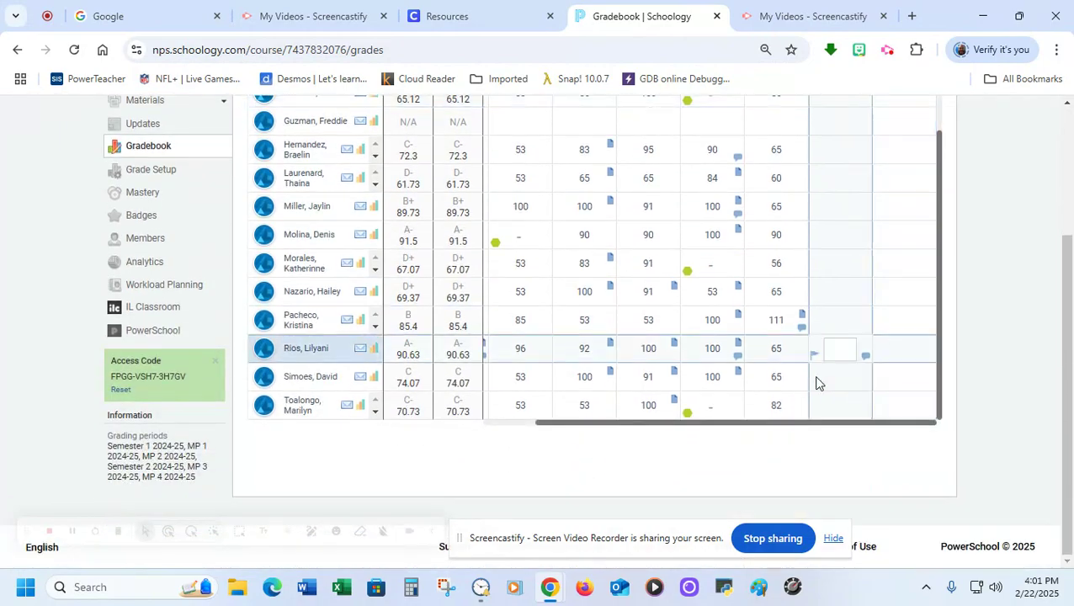
drag(804, 426, 613, 430)
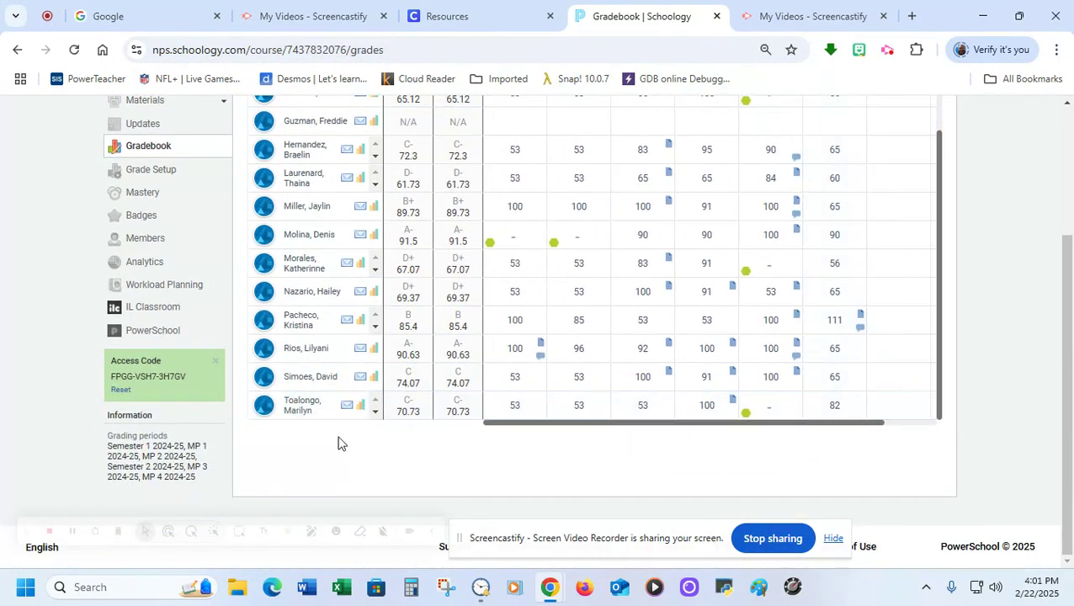
scroll(341, 441, up, 3)
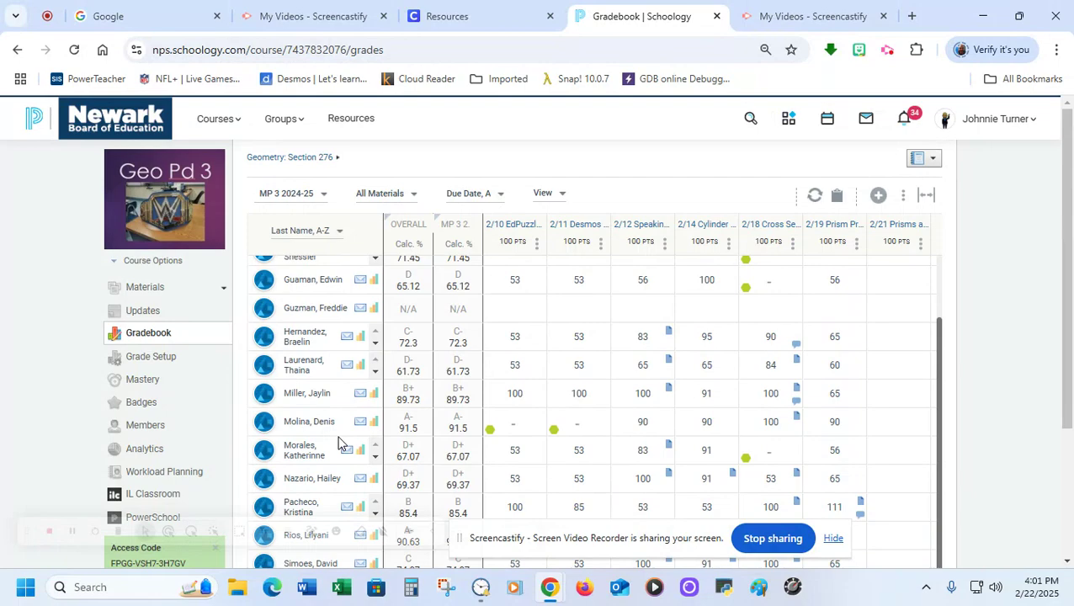
click(142, 290)
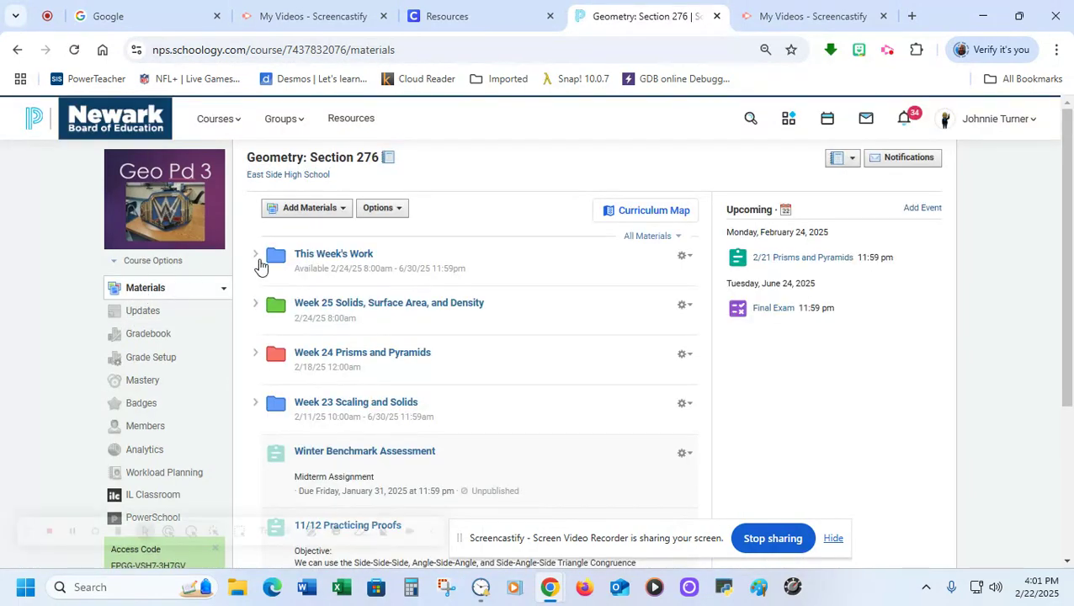
Step: Open Test Assignment 1 from This Week's Work, then return to the course Gradebook
click(255, 258)
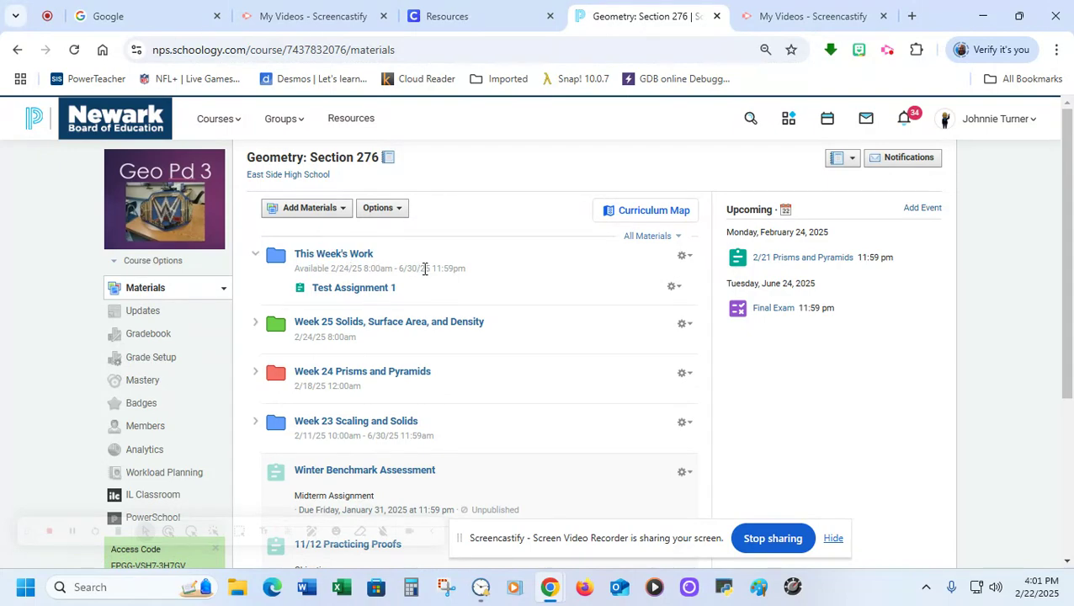
click(354, 292)
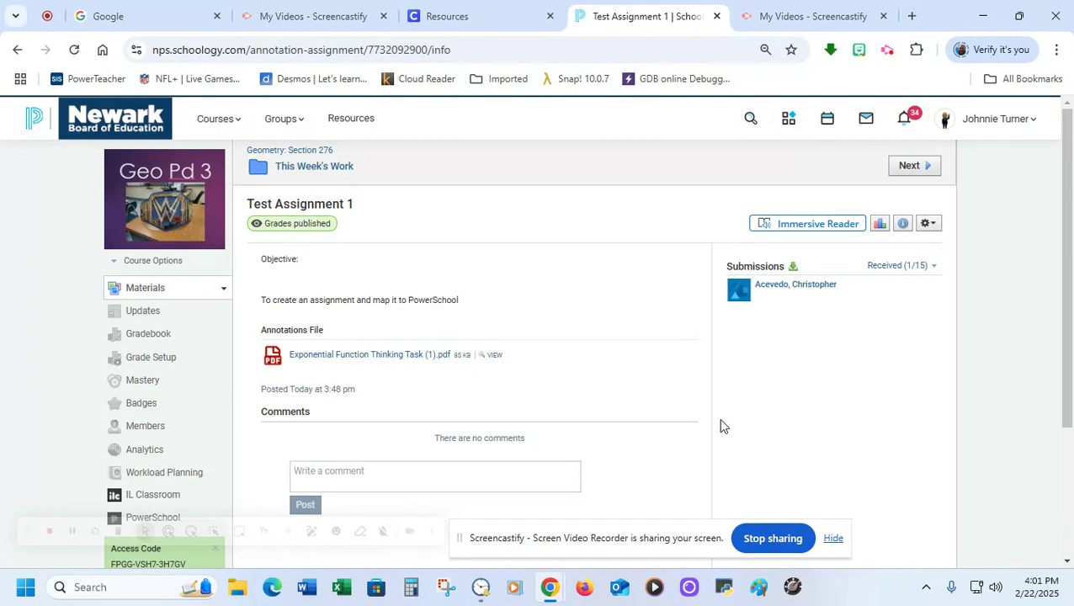
click(144, 337)
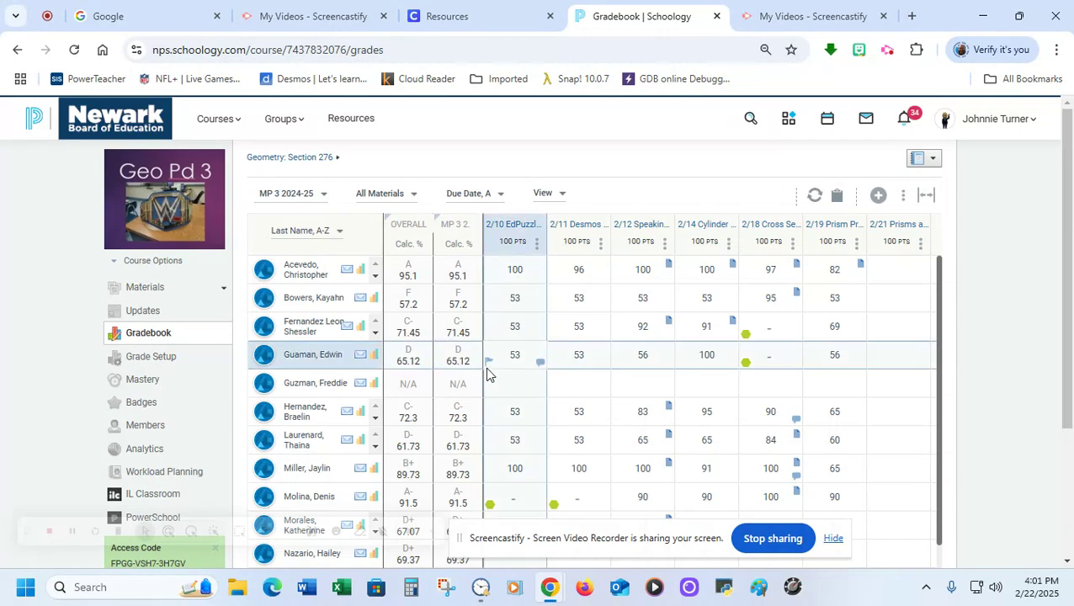
Step: Scan the gradebook scores from 2/10 EdPuzzle to 2/21 Prisms, then open the PowerSchool sync page
scroll(487, 373, down, 1)
scroll(829, 412, down, 3)
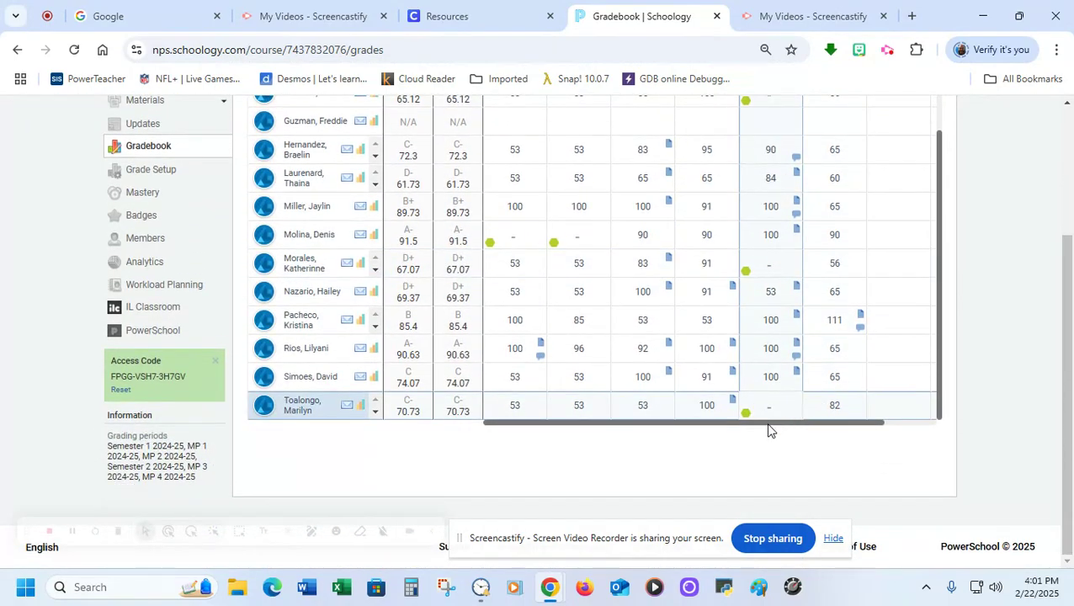
drag(769, 424, 885, 426)
scroll(890, 420, up, 4)
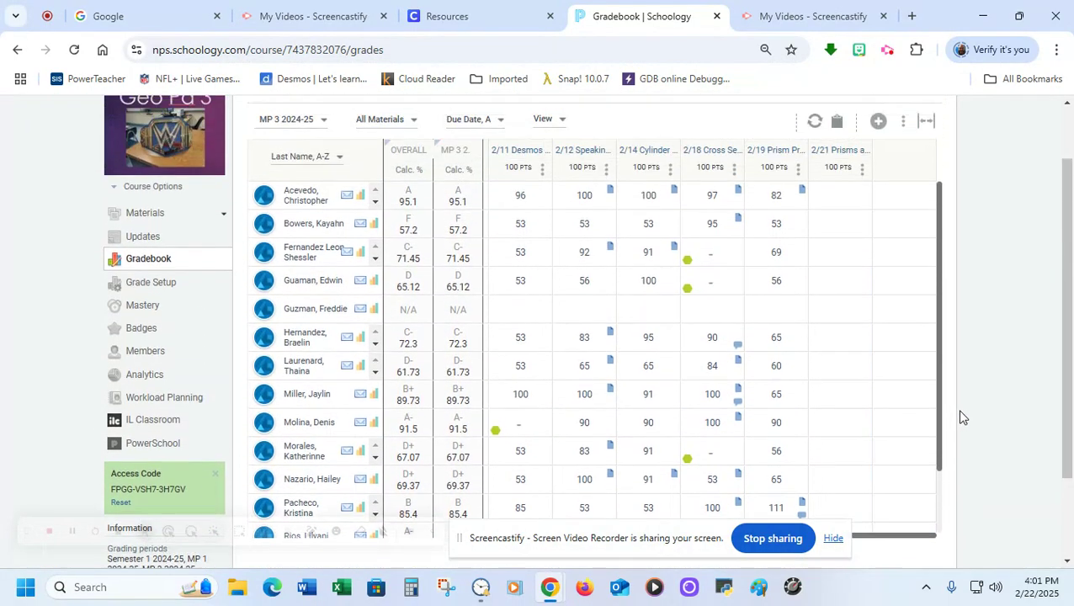
scroll(963, 418, up, 1)
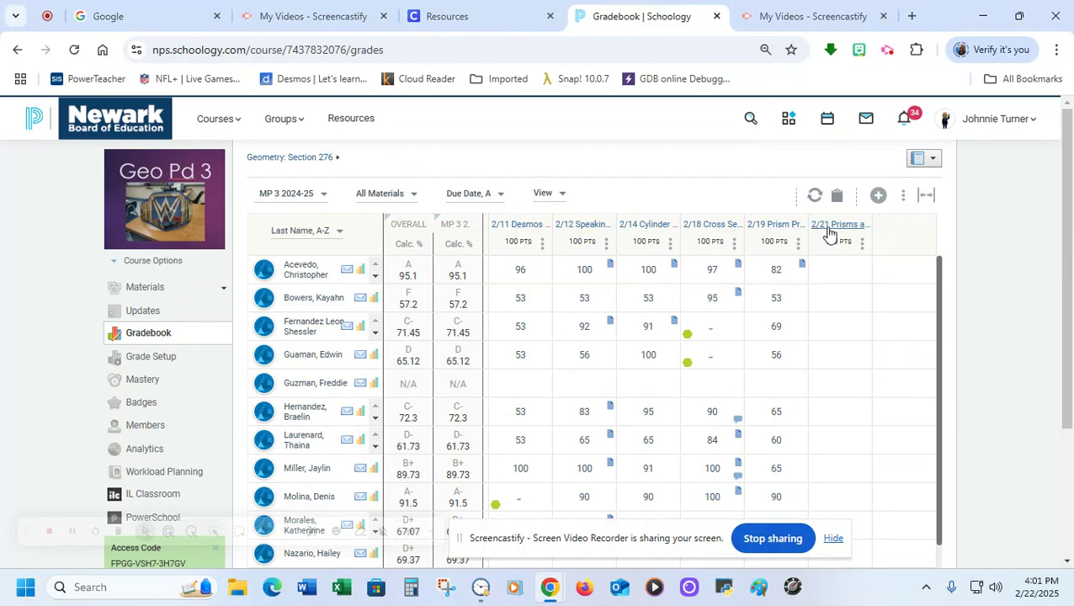
mouse_move(831, 234)
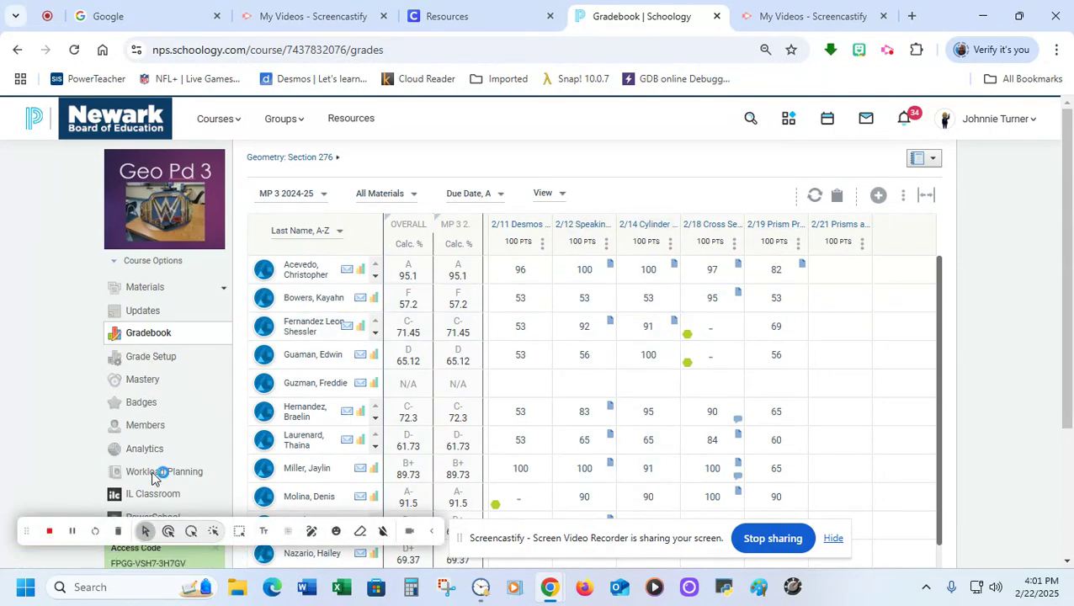
scroll(148, 451, down, 2)
click(161, 368)
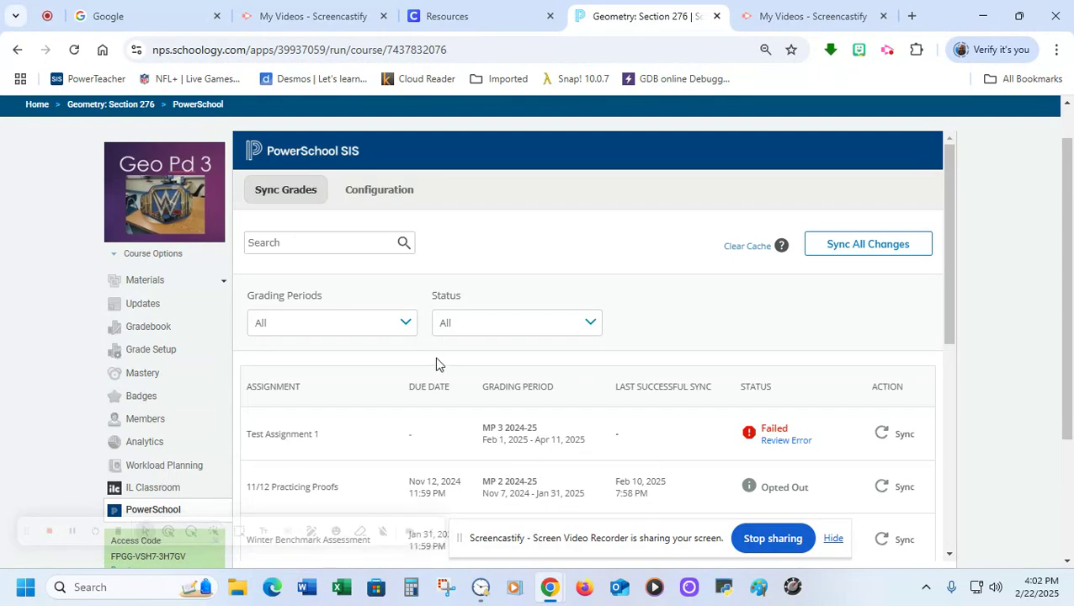
Step: Review the error on Test Assignment 1's failed sync, showing a category is required
scroll(436, 363, down, 3)
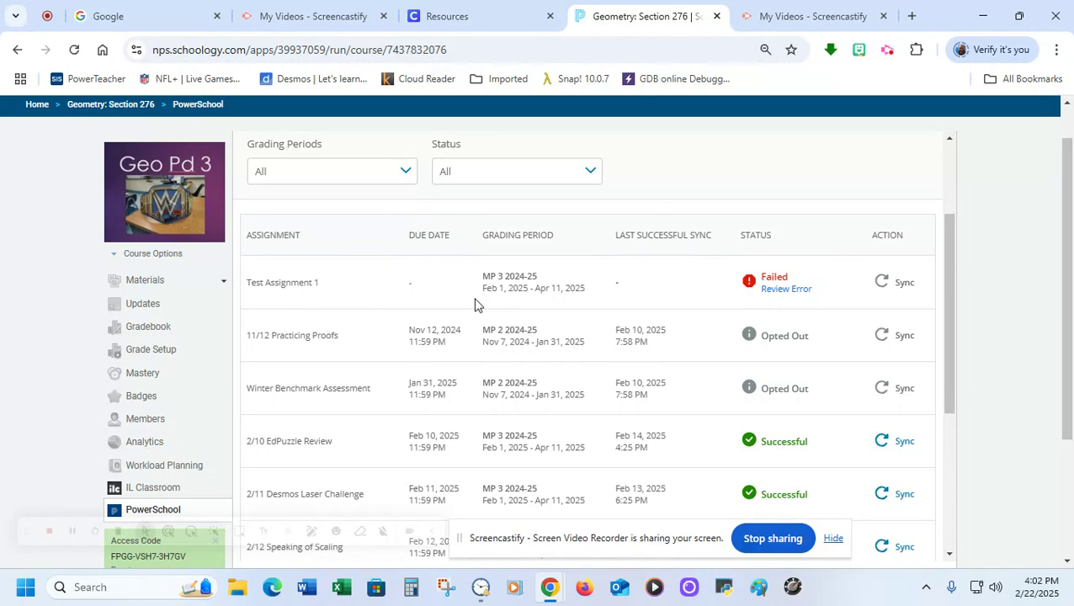
click(774, 291)
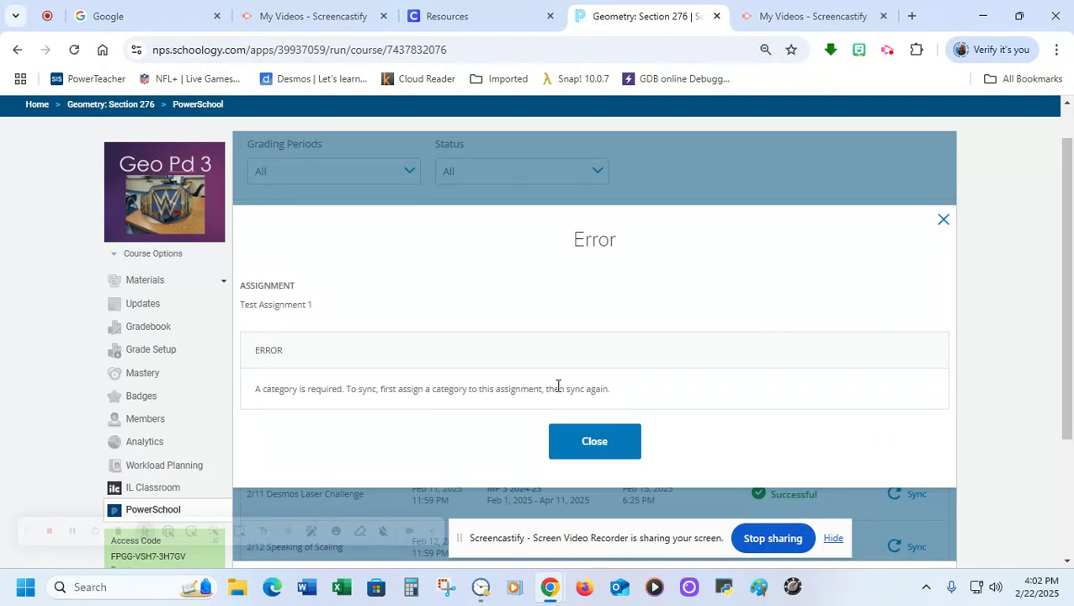
Step: Close the missing-category Error dialog and return to the PowerSchool sync list
click(593, 441)
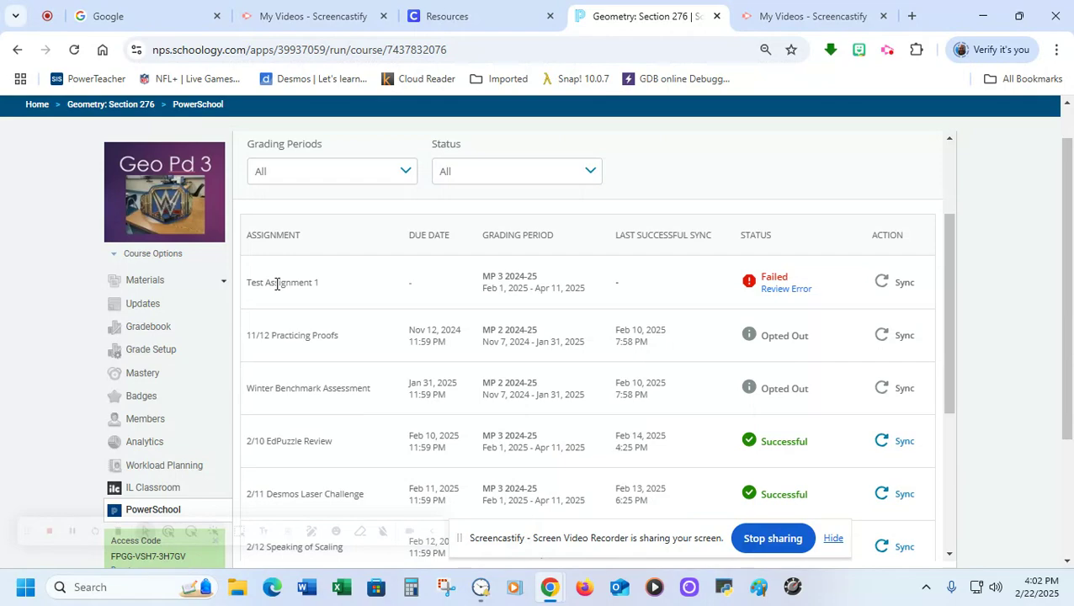
scroll(506, 307, down, 4)
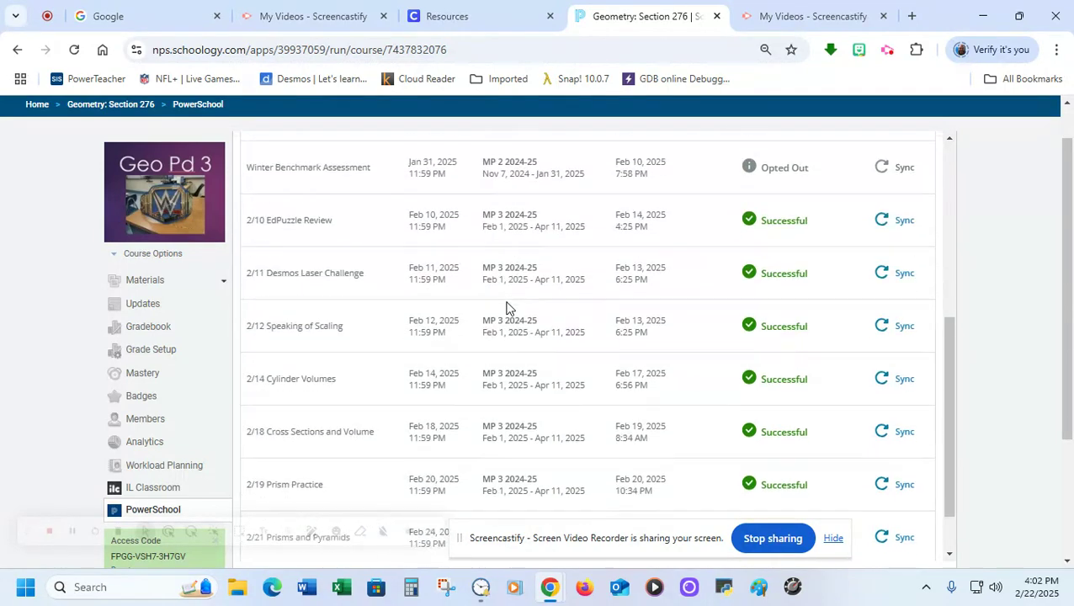
scroll(635, 446, down, 2)
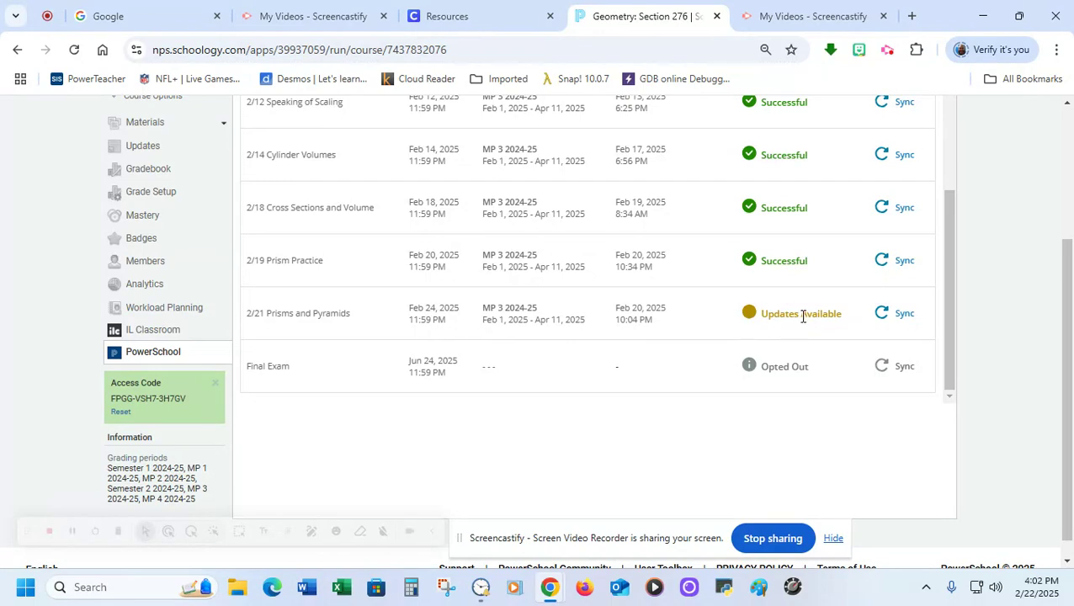
Step: Start the PowerSchool sync for the 2/21 Prisms and Pyramids row
click(897, 315)
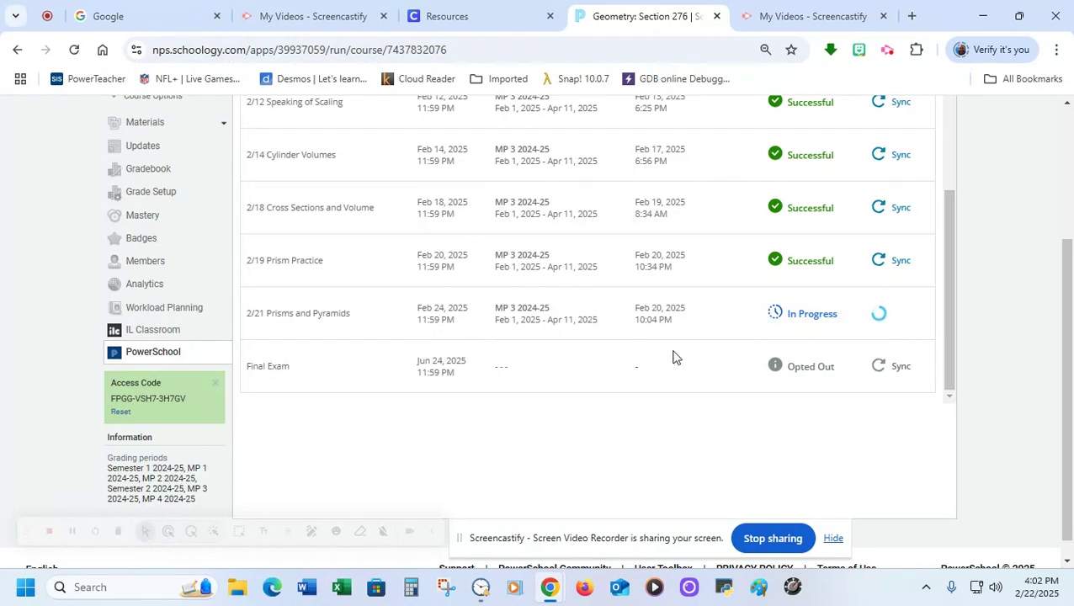
scroll(673, 357, up, 5)
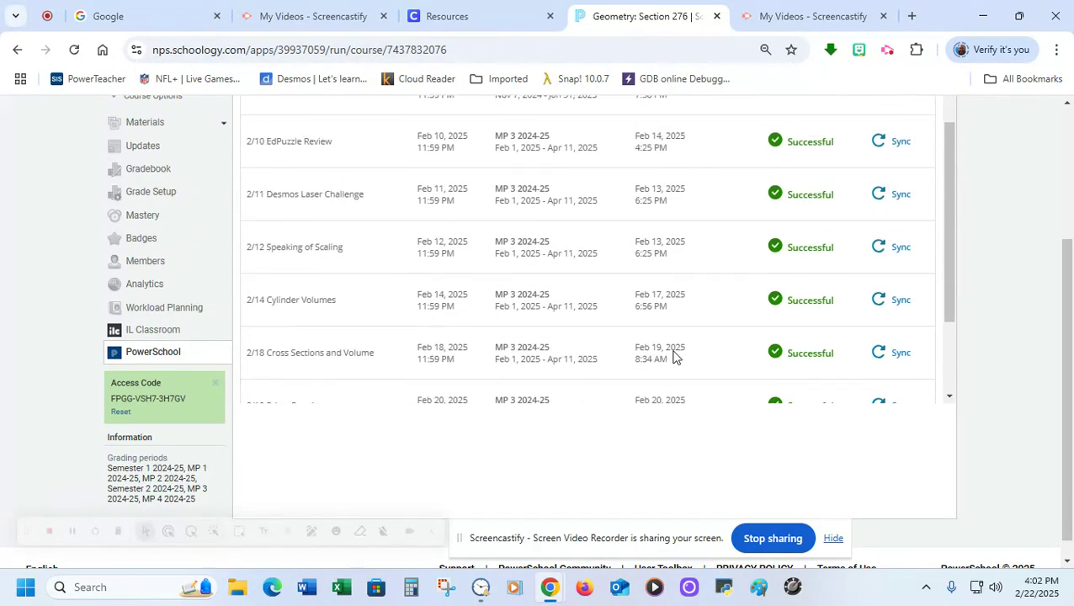
scroll(1068, 376, up, 3)
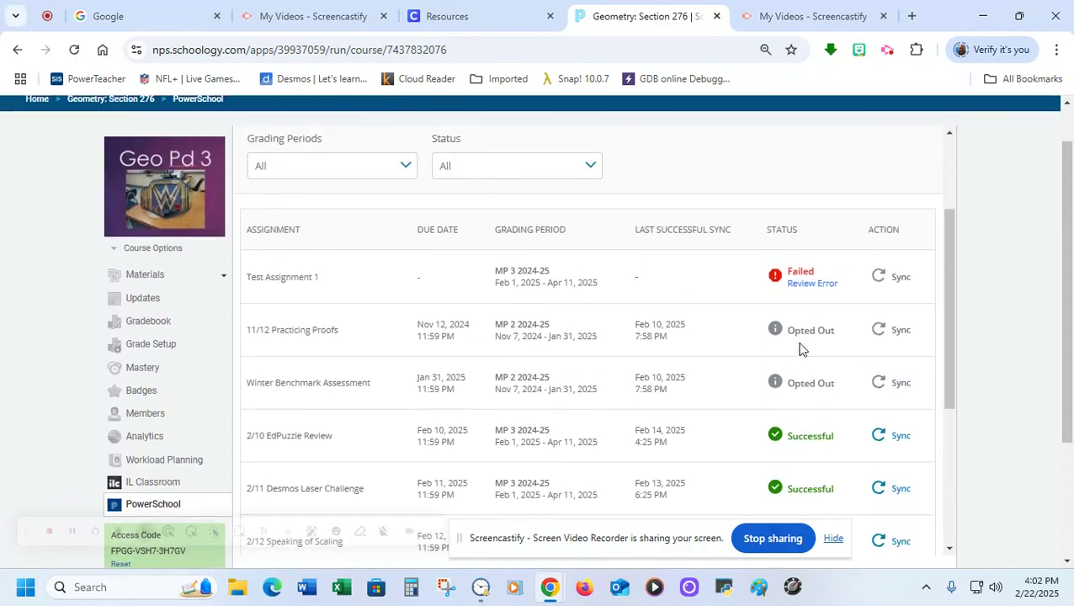
scroll(803, 348, down, 3)
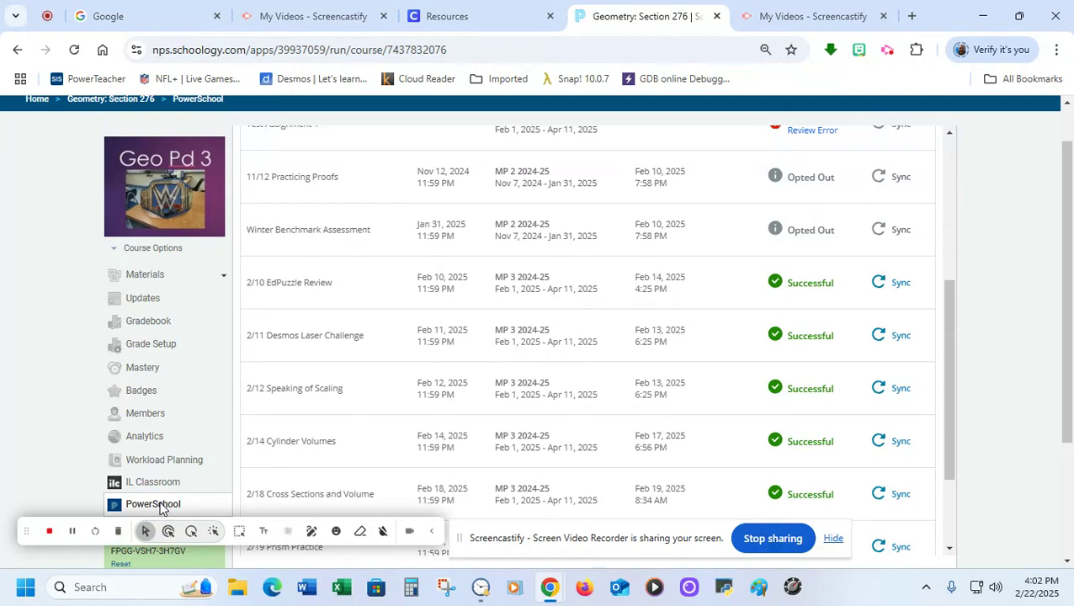
scroll(637, 435, down, 3)
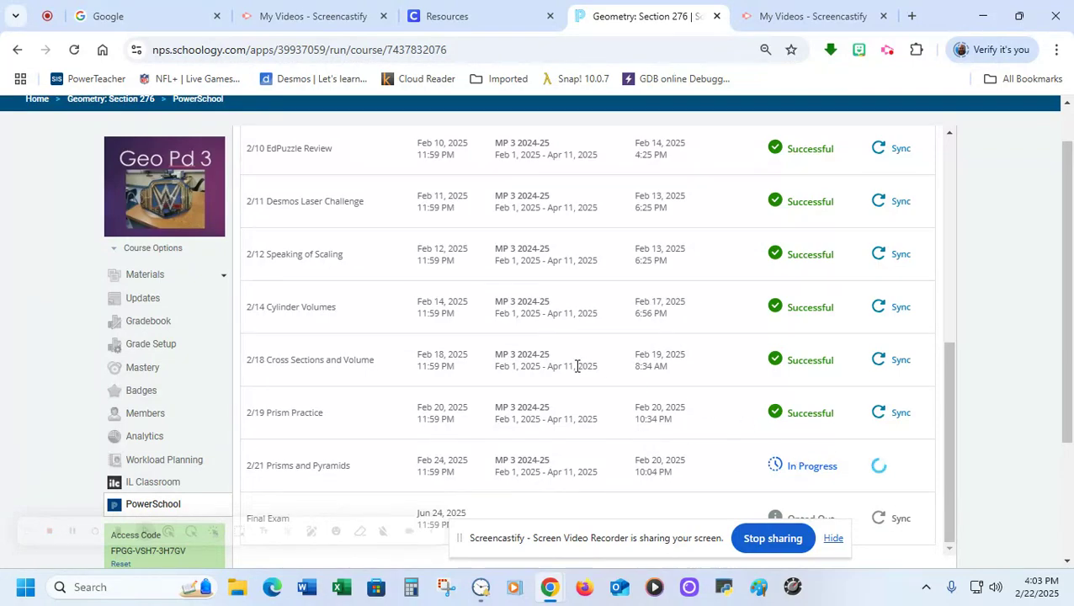
scroll(577, 366, up, 5)
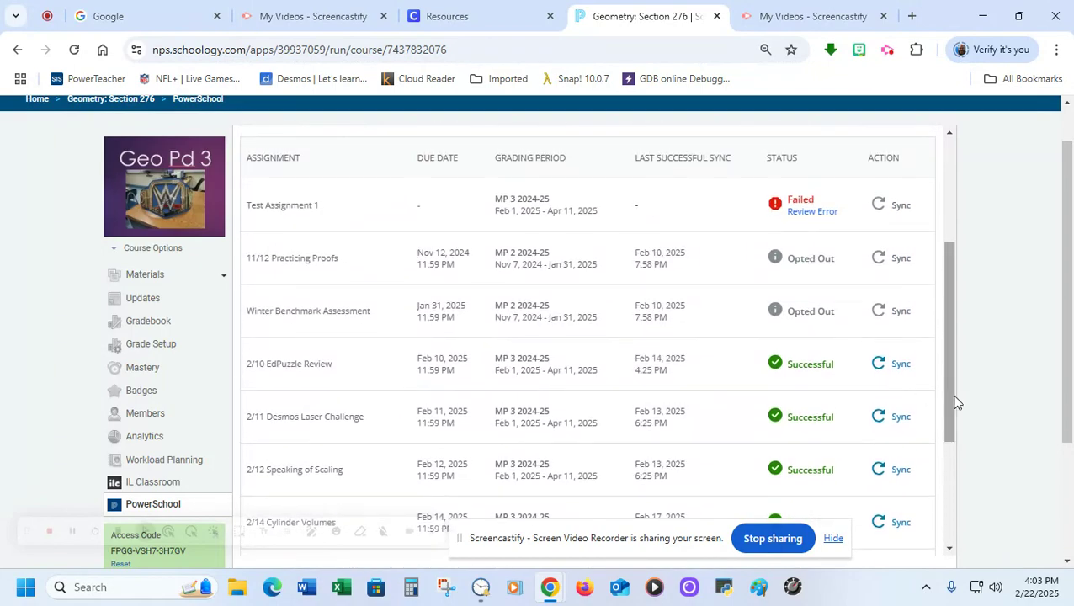
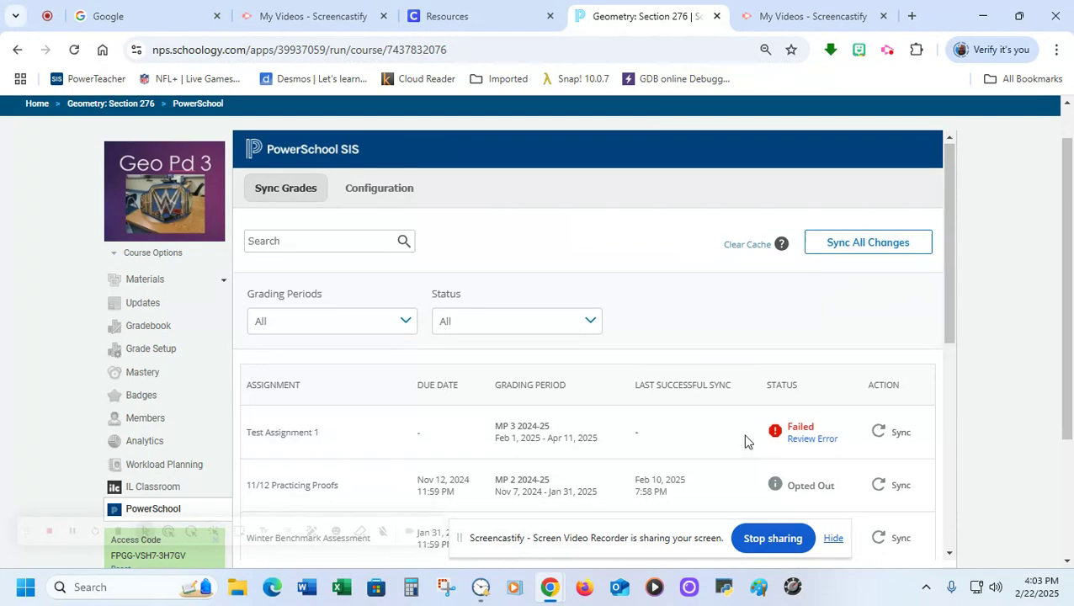
Step: Scroll through the PowerSchool Sync Grades list to check each assignment's sync status
scroll(746, 442, down, 5)
scroll(746, 441, down, 1)
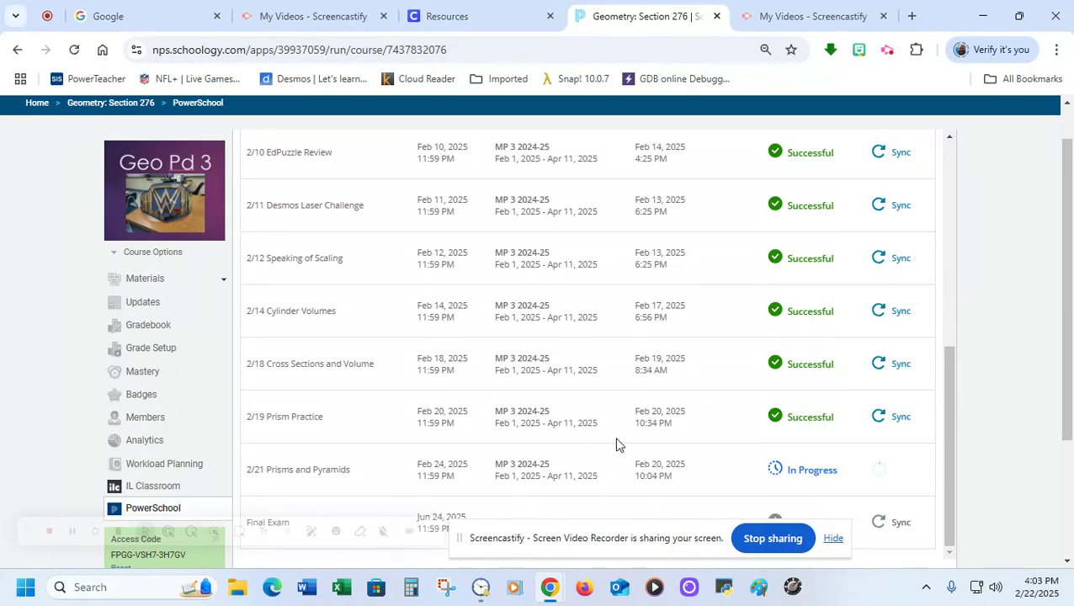
scroll(533, 411, up, 7)
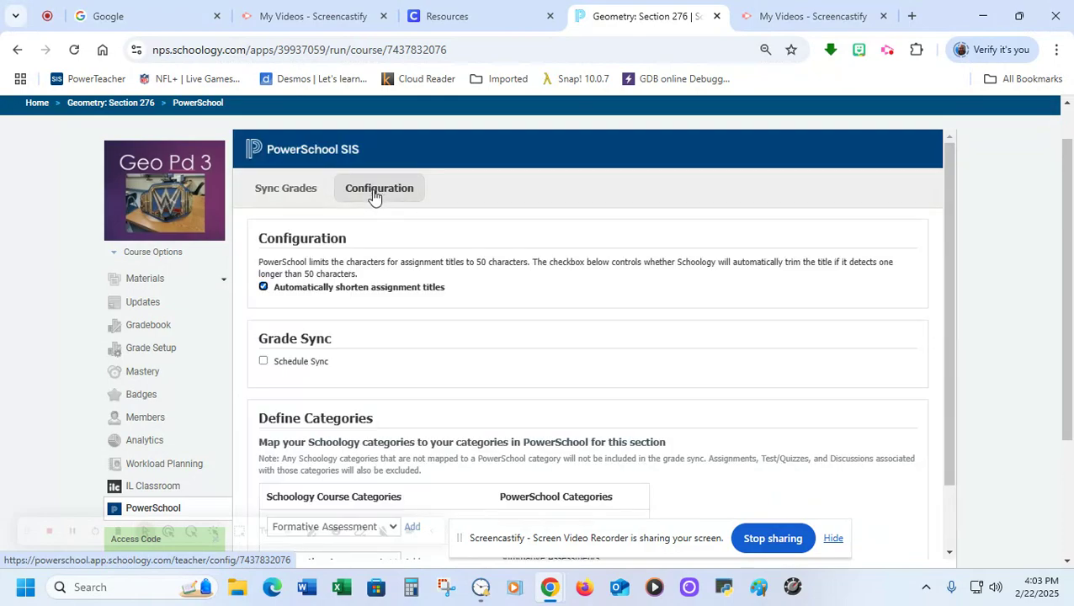
Step: Try Schedule Sync at Daily frequency, leave it turned off, and go to Grade Setup
scroll(453, 300, down, 1)
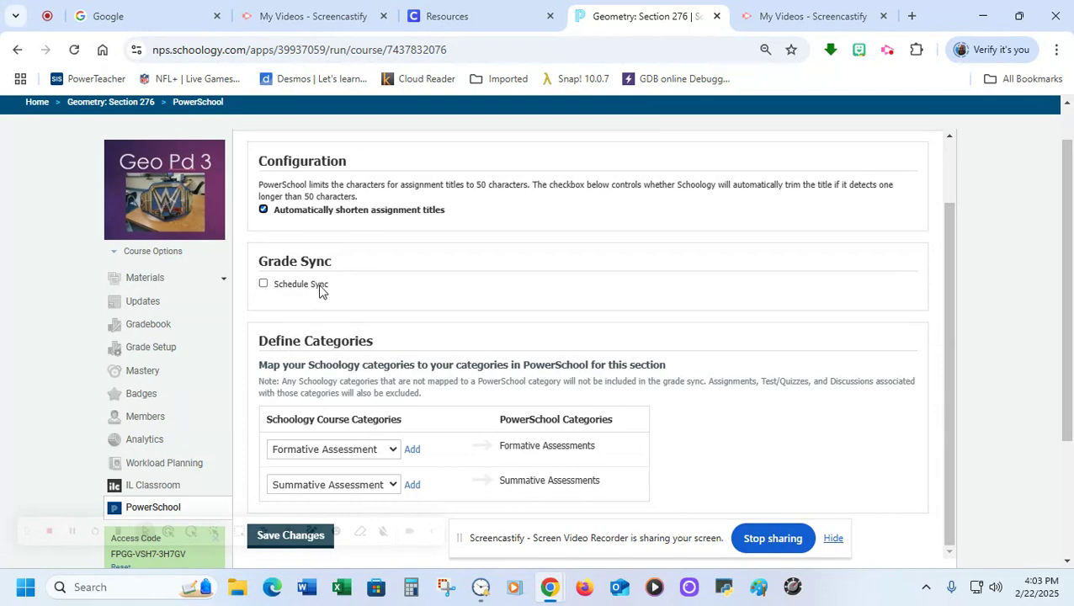
click(264, 286)
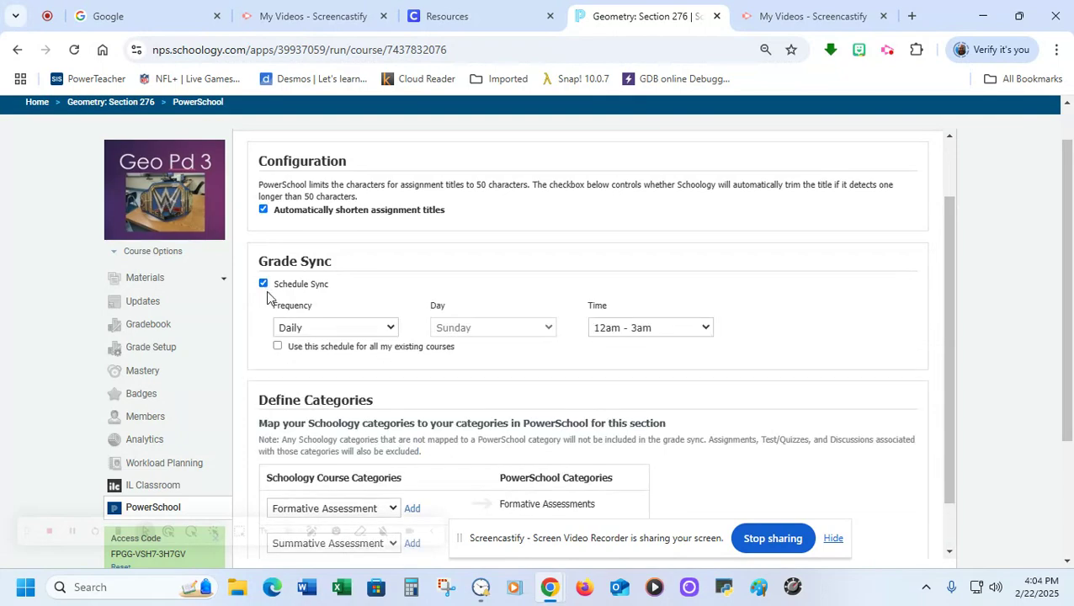
click(322, 328)
click(436, 287)
click(263, 285)
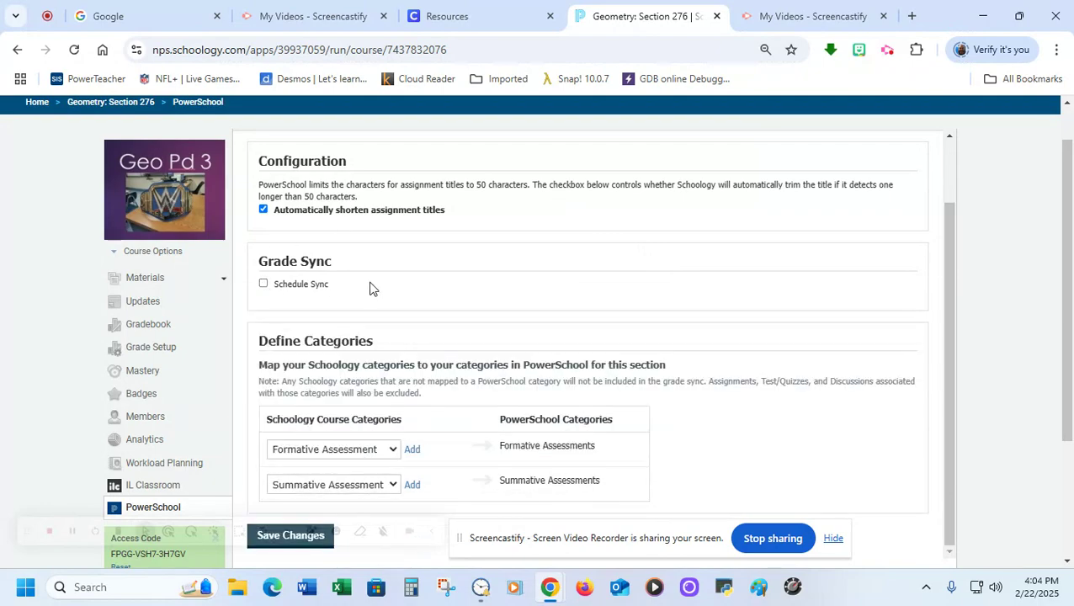
scroll(371, 289, down, 1)
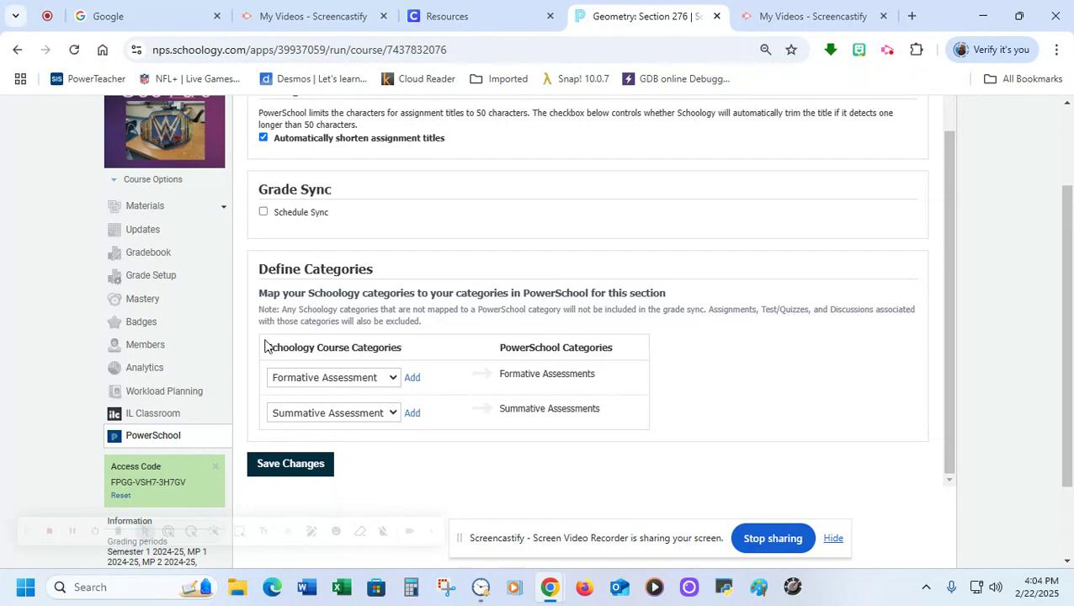
click(155, 280)
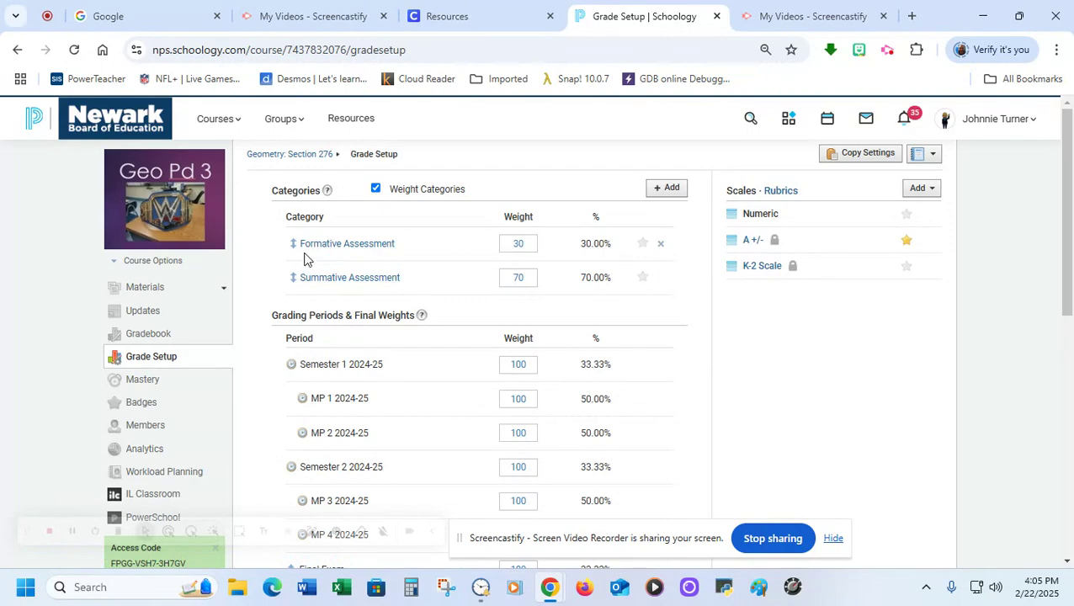
Step: Review Grade Setup's weighted categories: Formative Assessment 30%, Summative Assessment 70%
scroll(396, 300, down, 1)
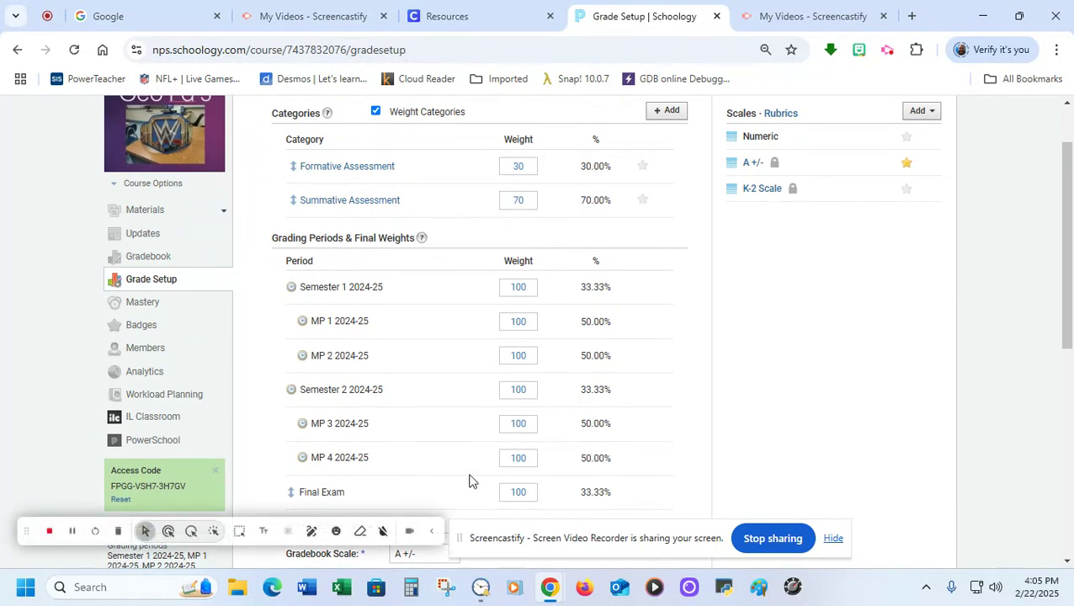
scroll(434, 348, down, 2)
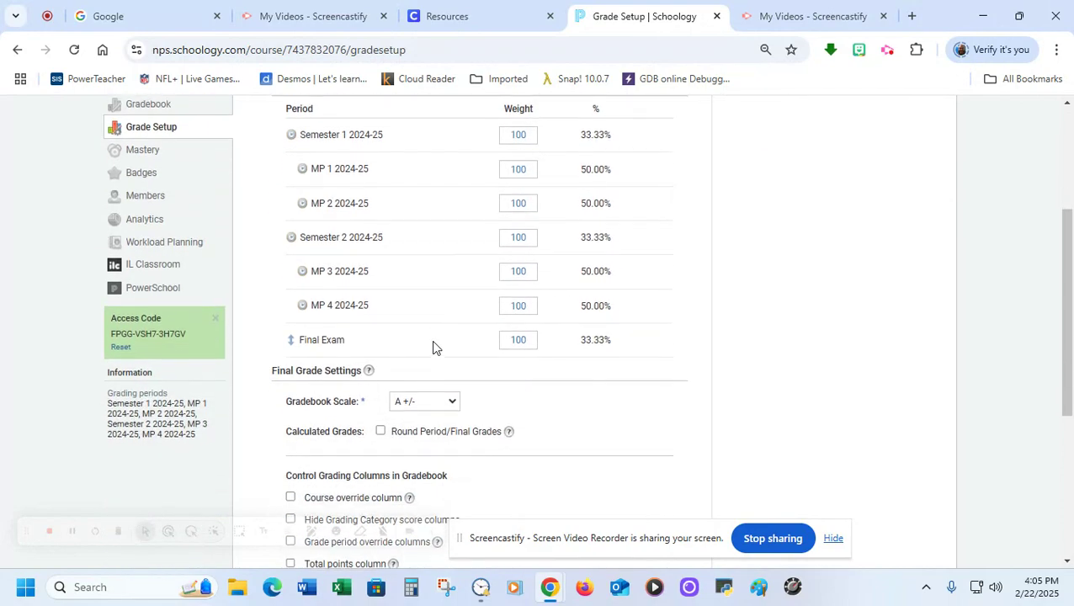
scroll(433, 347, up, 1)
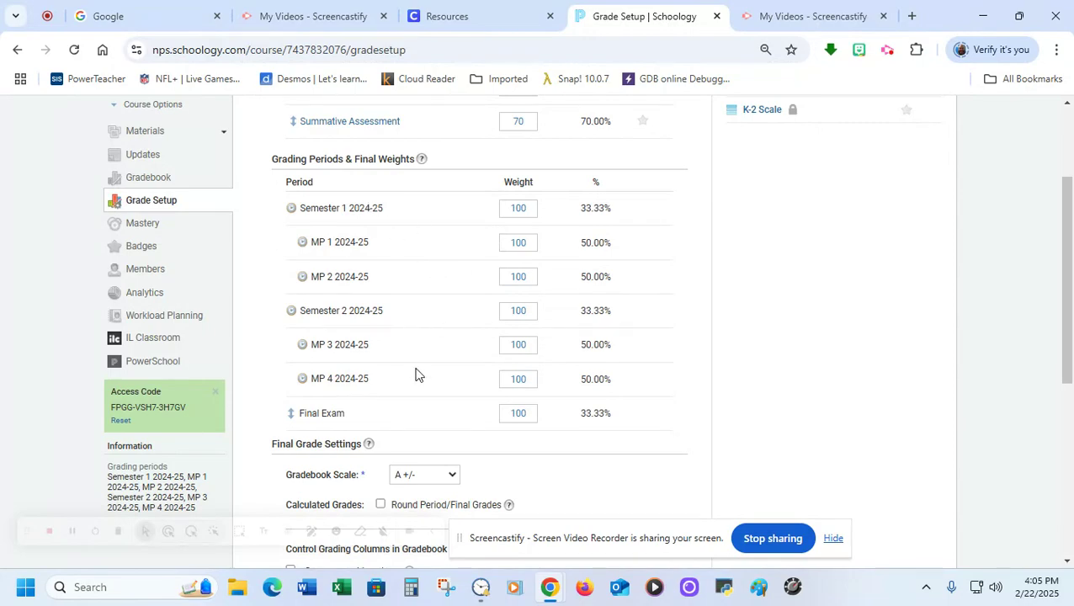
scroll(416, 374, down, 1)
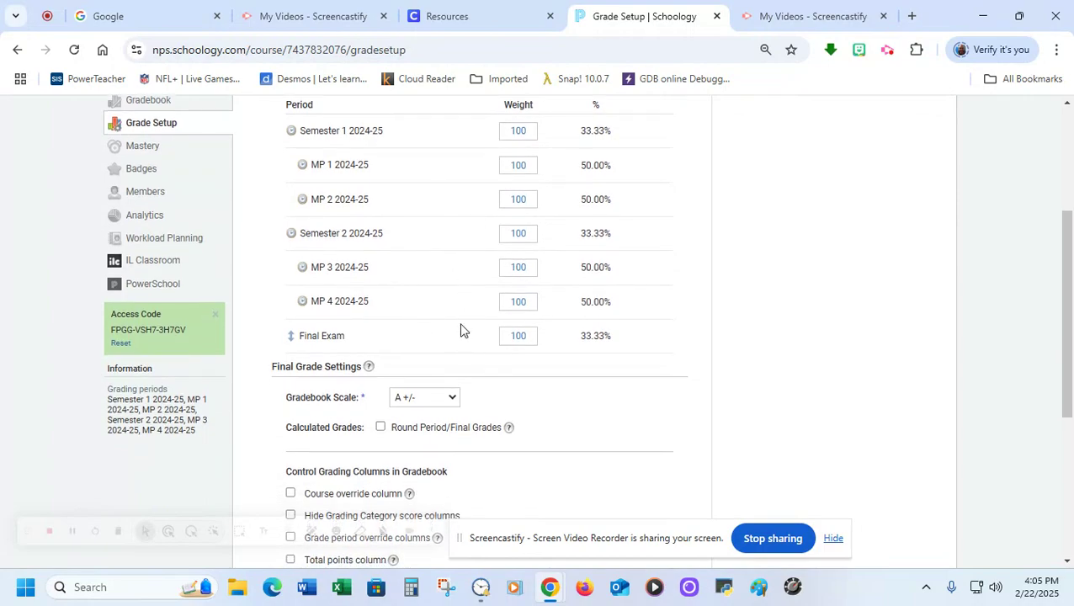
scroll(460, 330, up, 3)
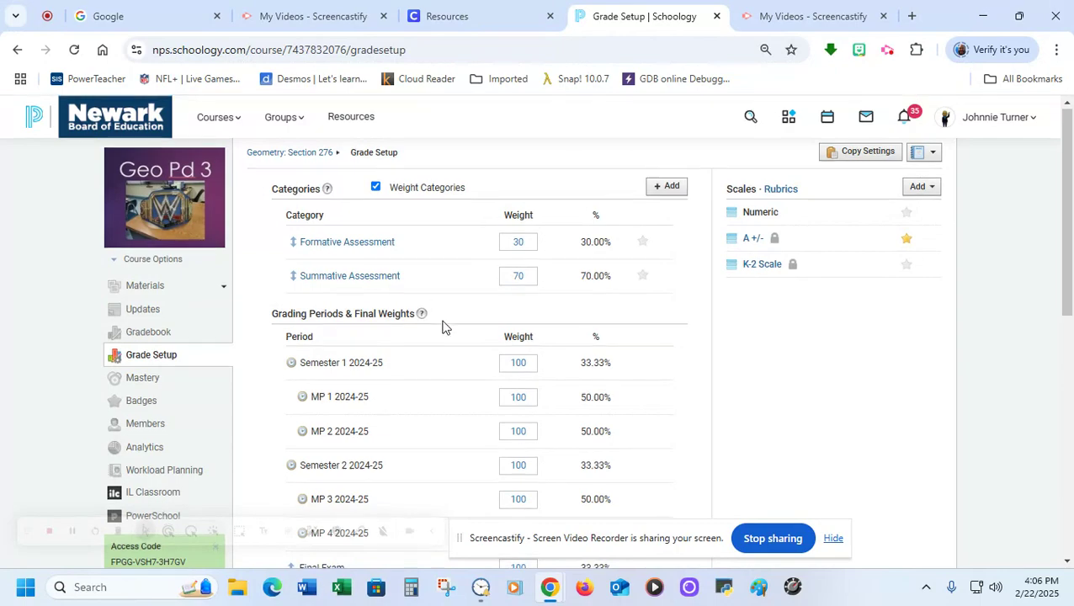
scroll(441, 326, down, 1)
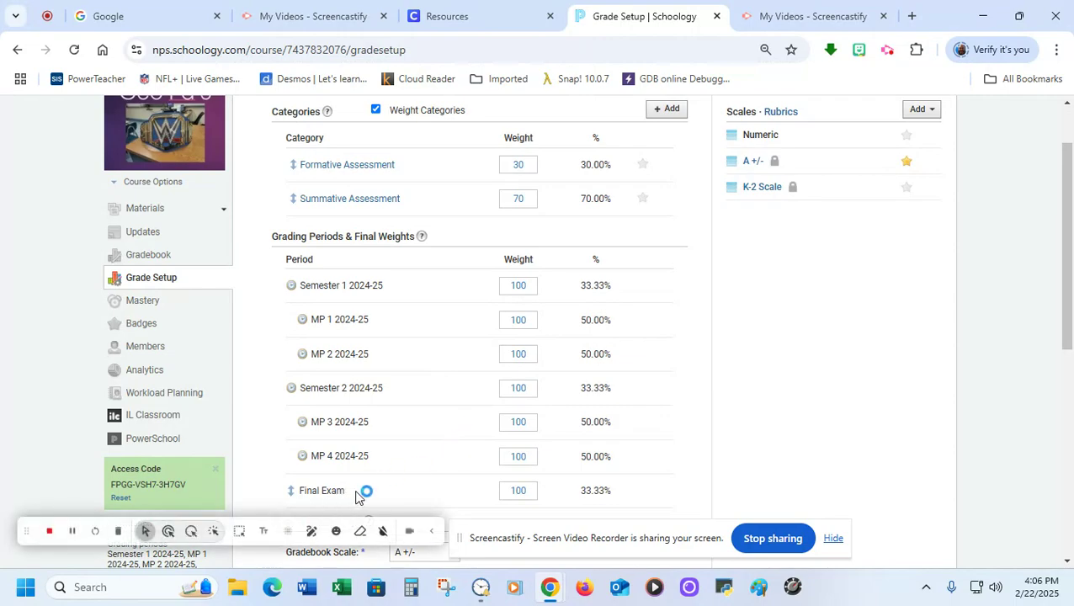
scroll(355, 497, down, 1)
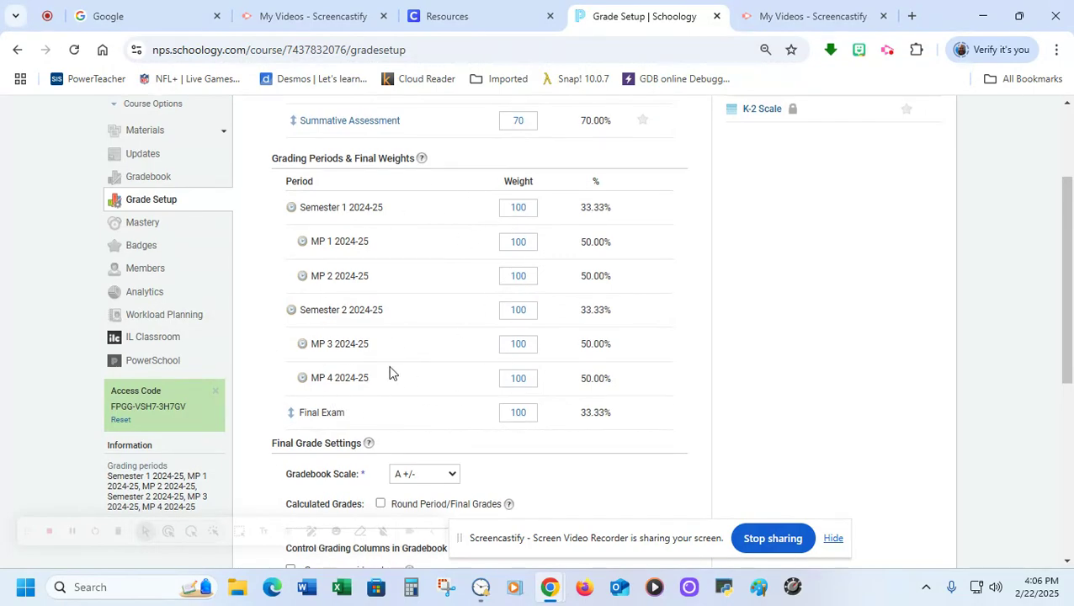
scroll(389, 373, up, 2)
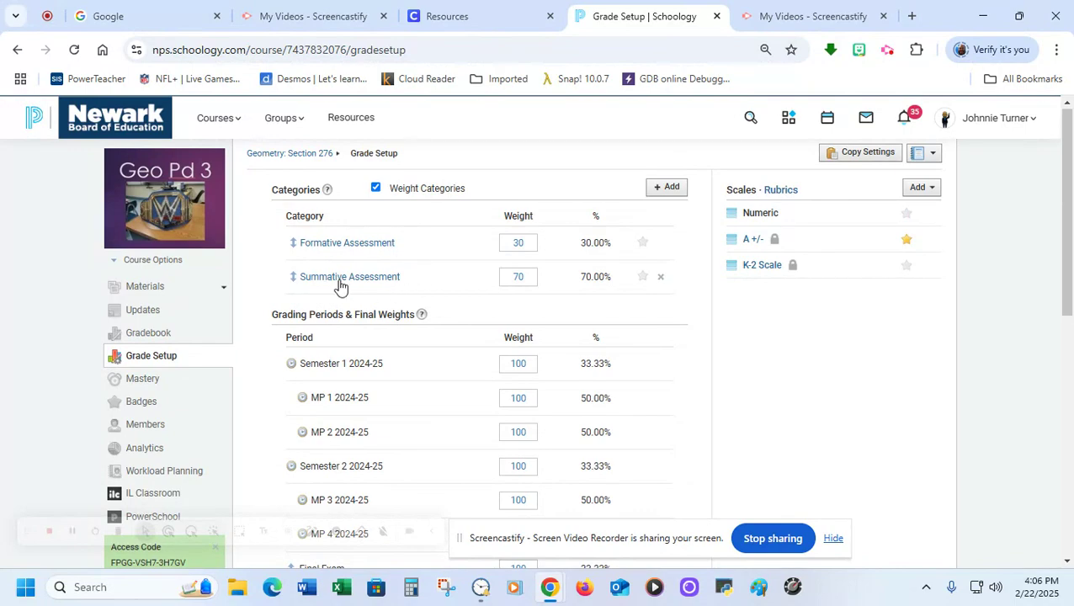
scroll(369, 270, down, 6)
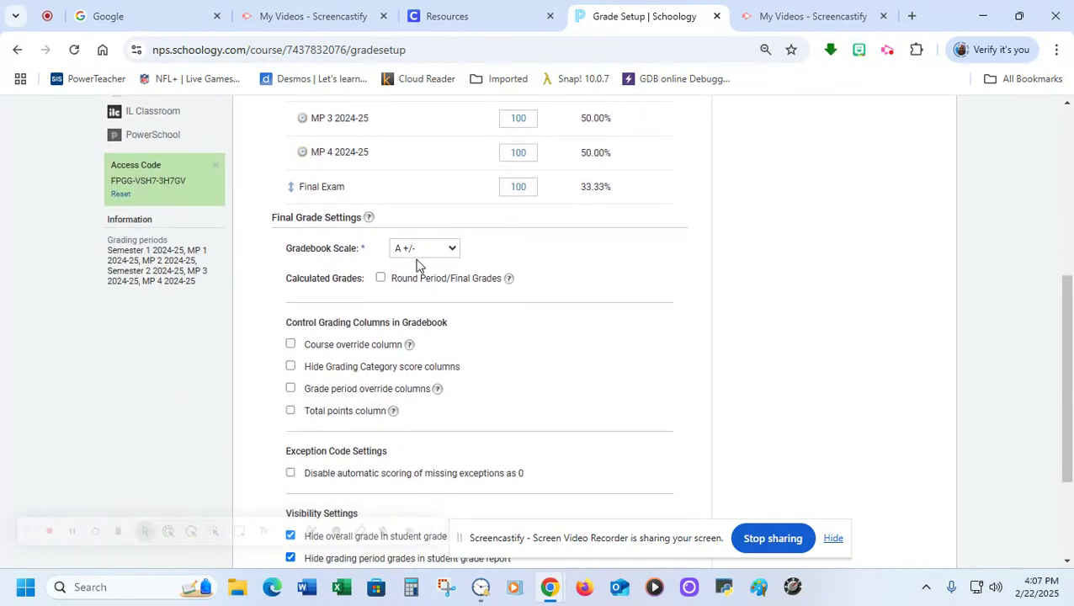
scroll(418, 266, down, 3)
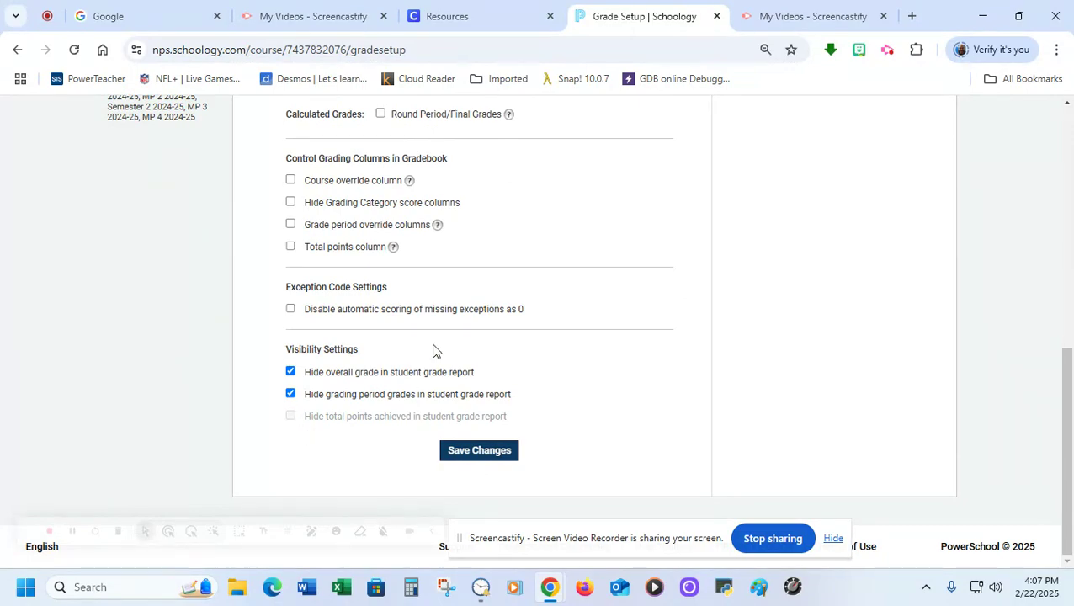
Step: Keep the overall grade hidden from students, then open the Gradebook
click(290, 372)
click(289, 372)
scroll(506, 371, up, 8)
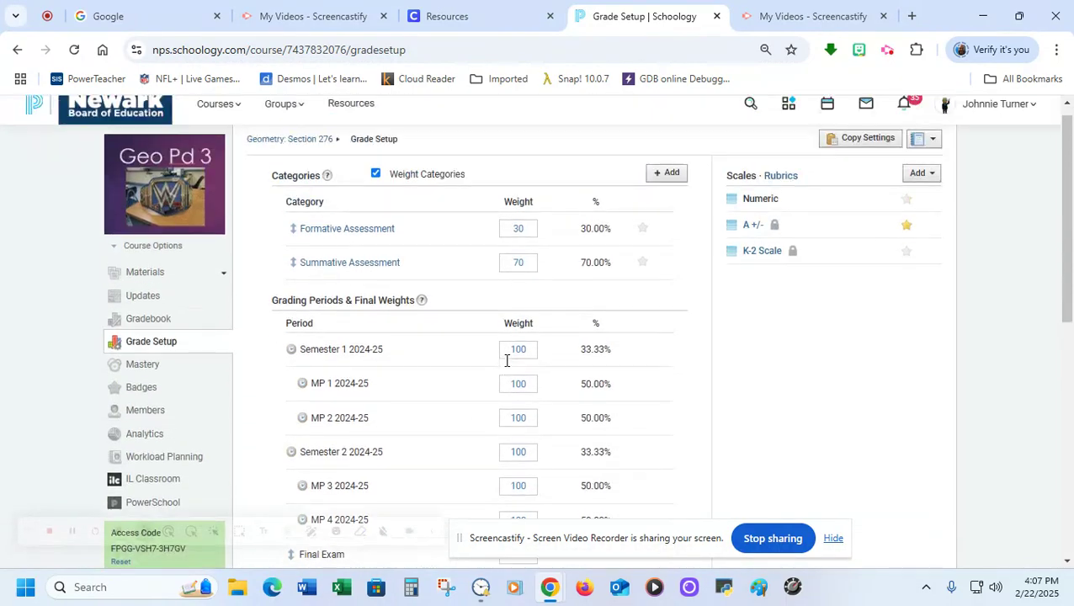
click(151, 336)
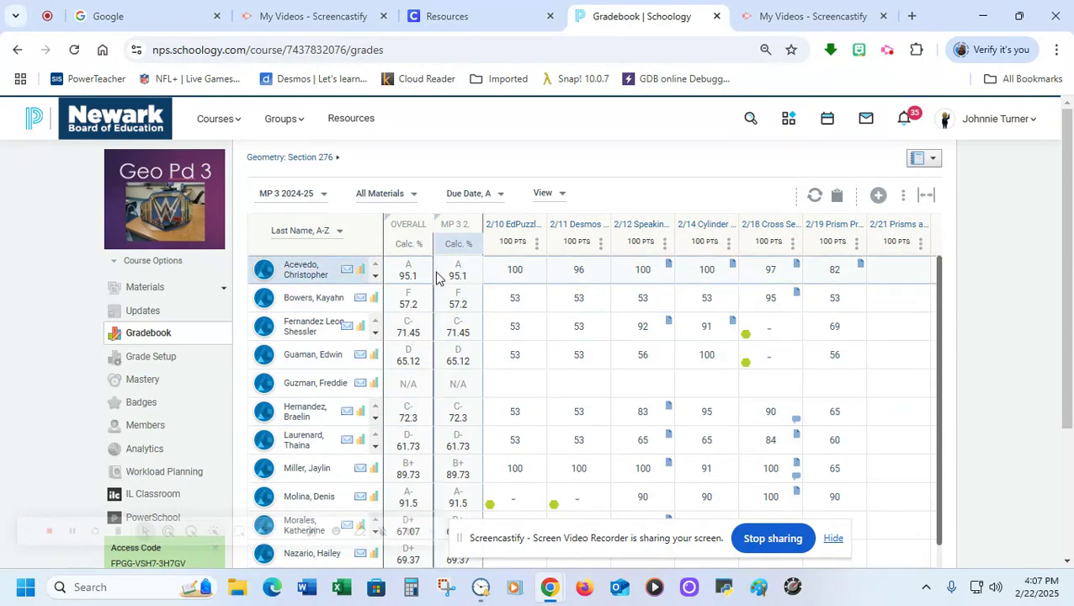
Step: From Materials, view the course as the first listed student and open their Grades
click(191, 289)
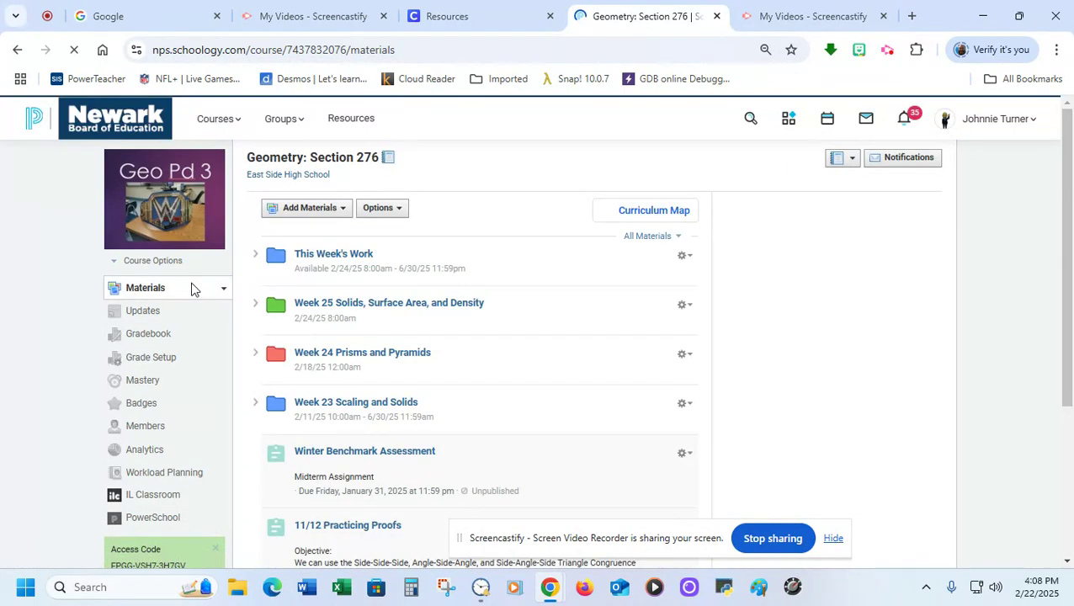
click(177, 263)
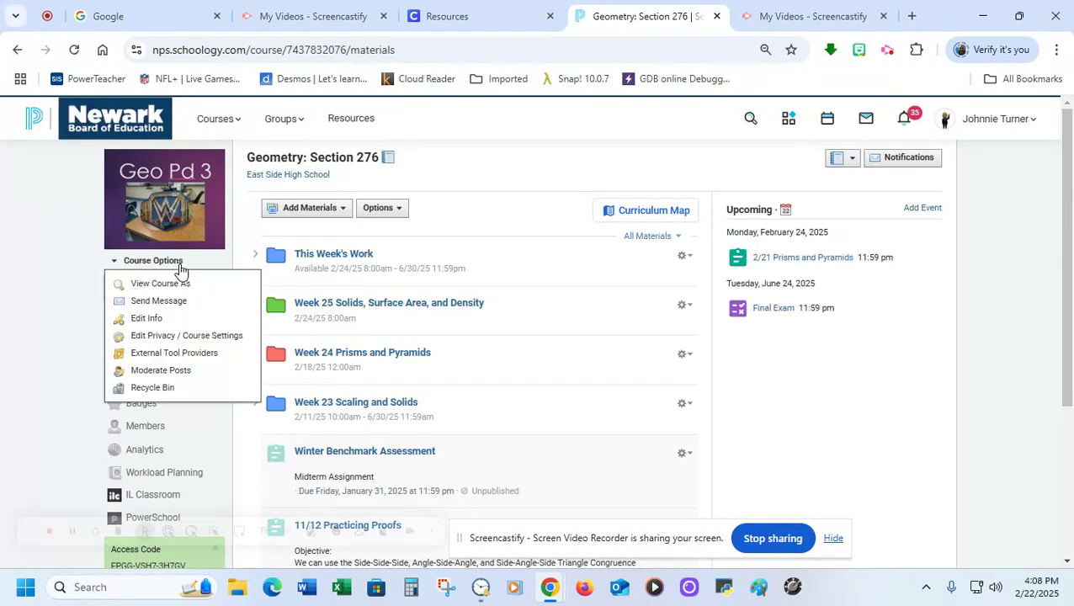
click(161, 285)
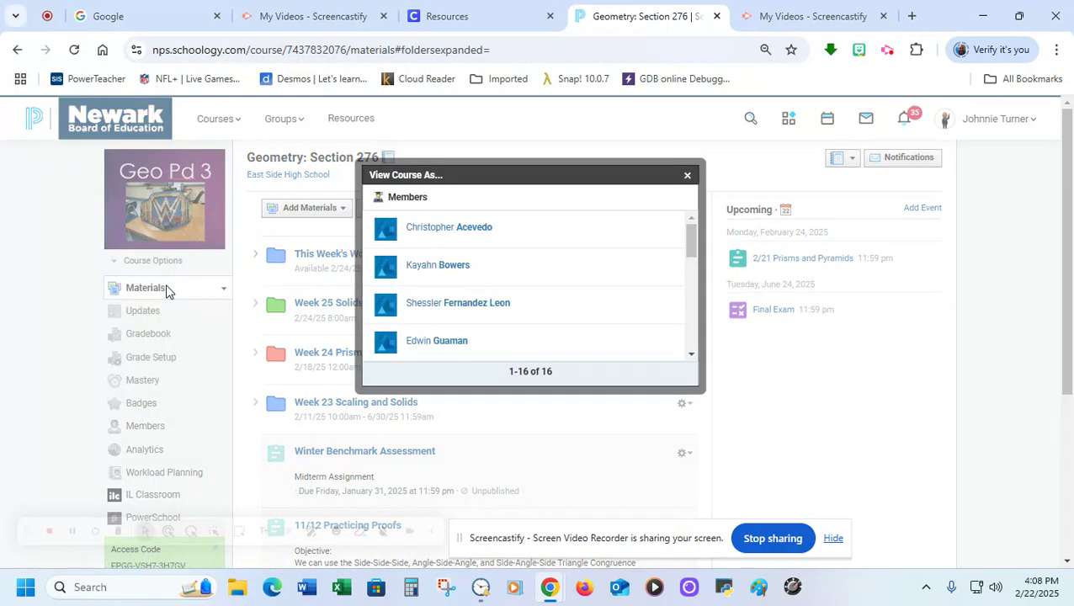
click(447, 227)
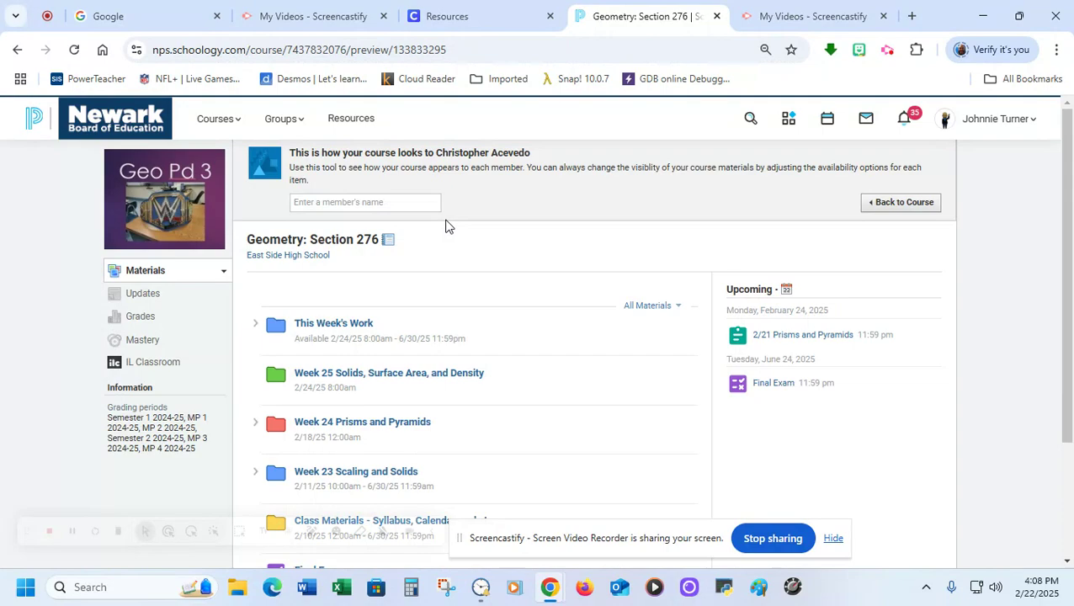
click(140, 321)
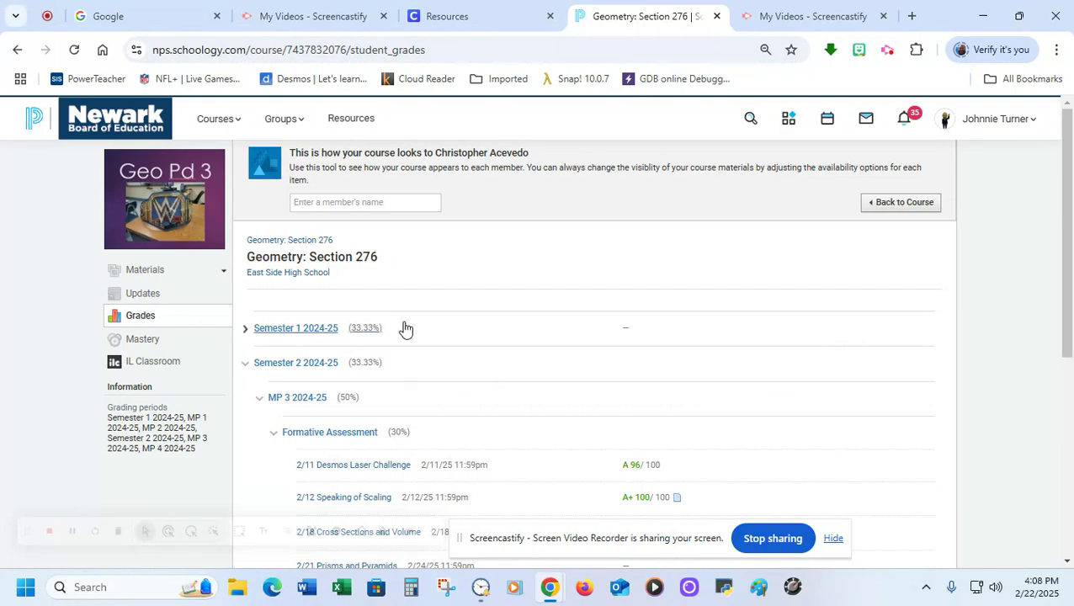
Step: Review the student's MP 3 formative and summative scores, then return to the teacher view
scroll(404, 328, down, 1)
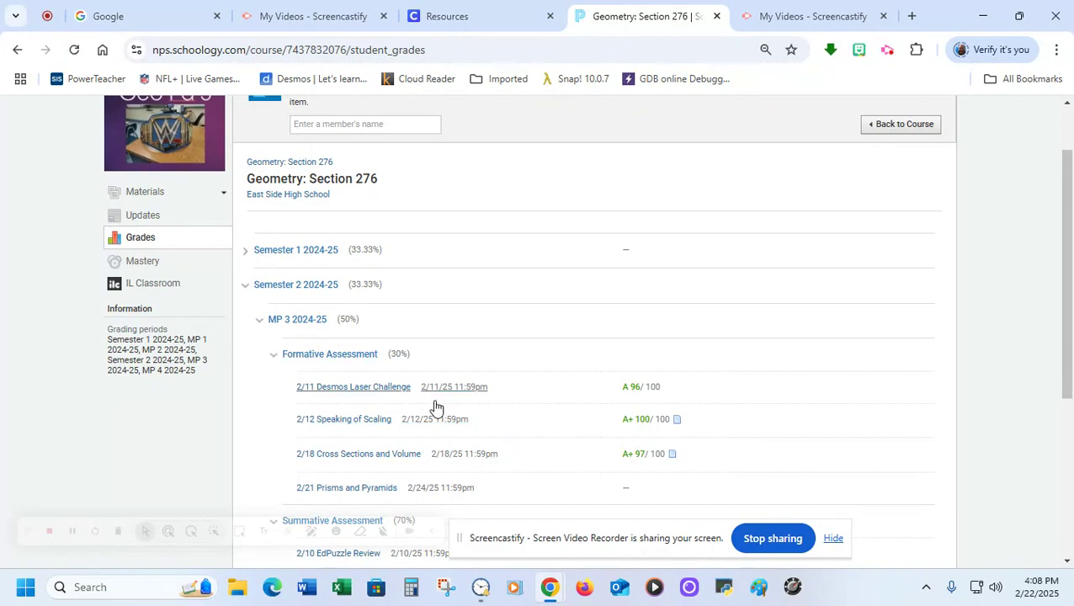
scroll(436, 408, down, 2)
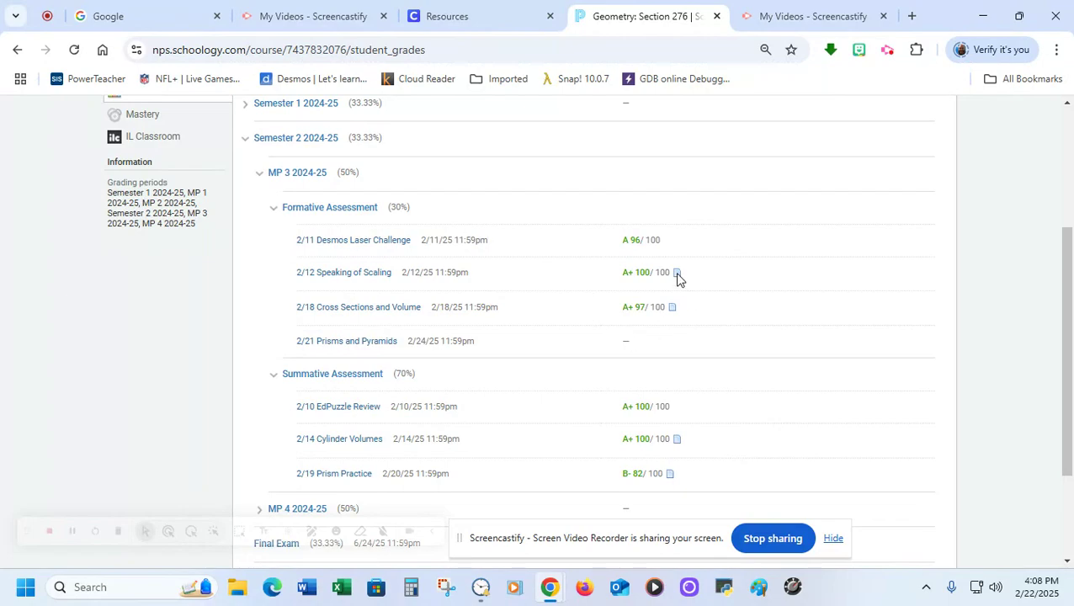
scroll(342, 306, down, 1)
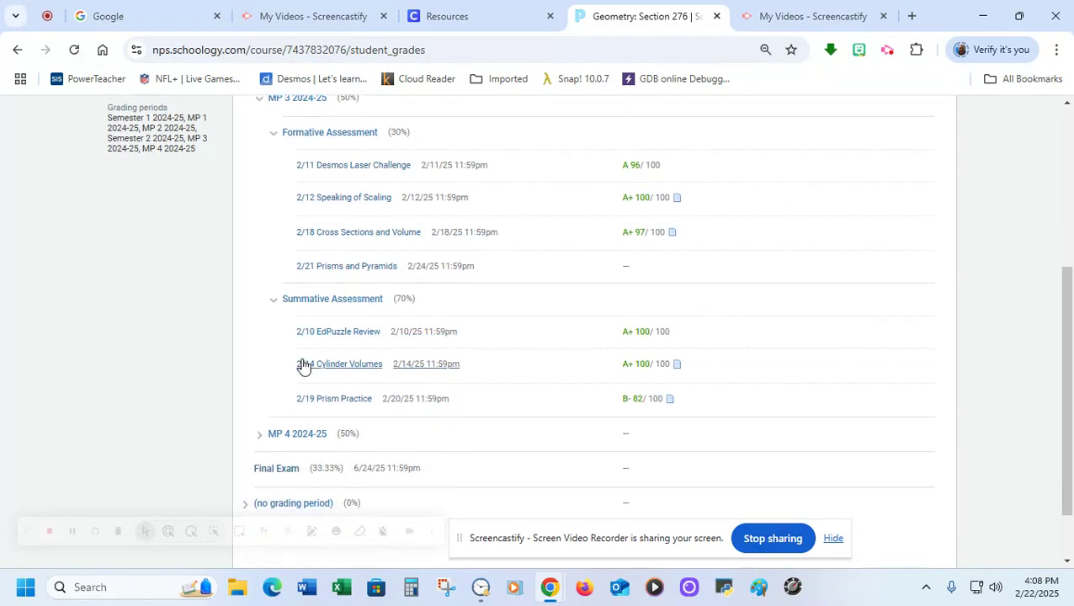
scroll(301, 401, down, 1)
scroll(300, 402, up, 4)
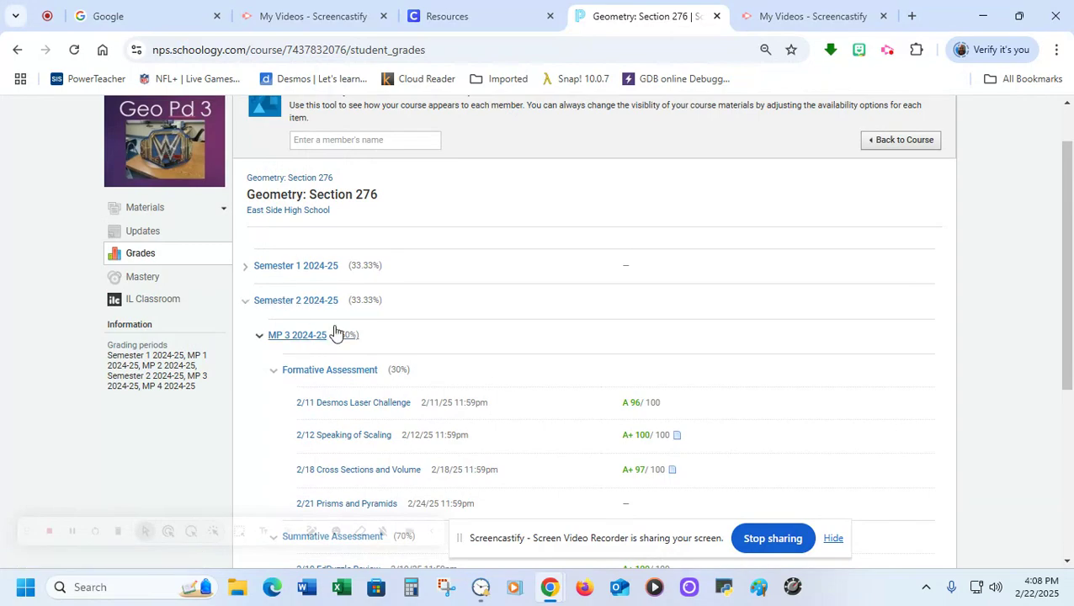
scroll(335, 331, down, 2)
scroll(335, 331, down, 1)
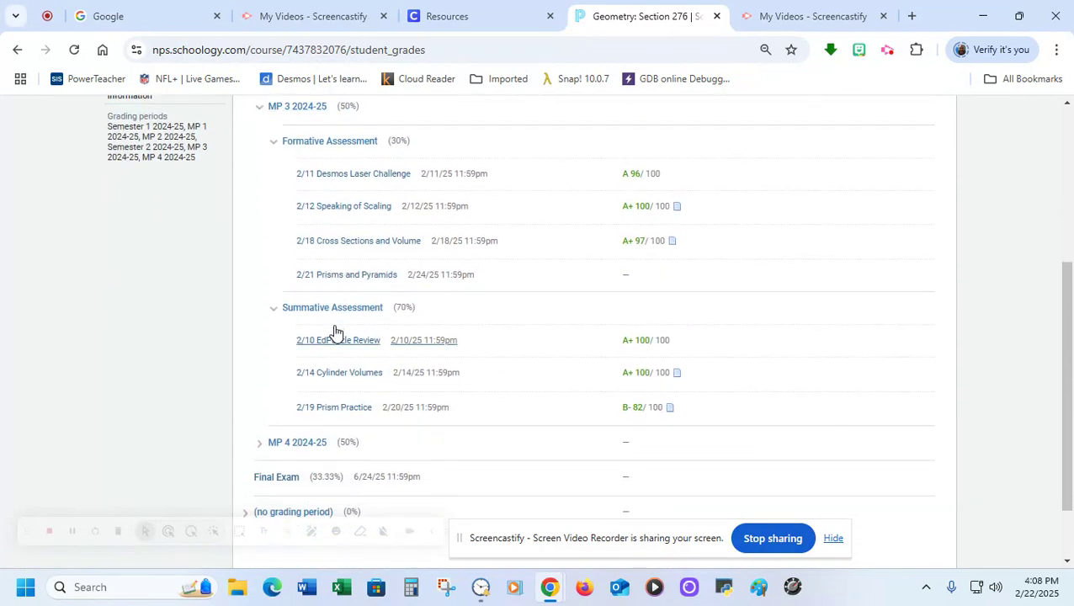
scroll(335, 331, down, 1)
scroll(335, 331, up, 4)
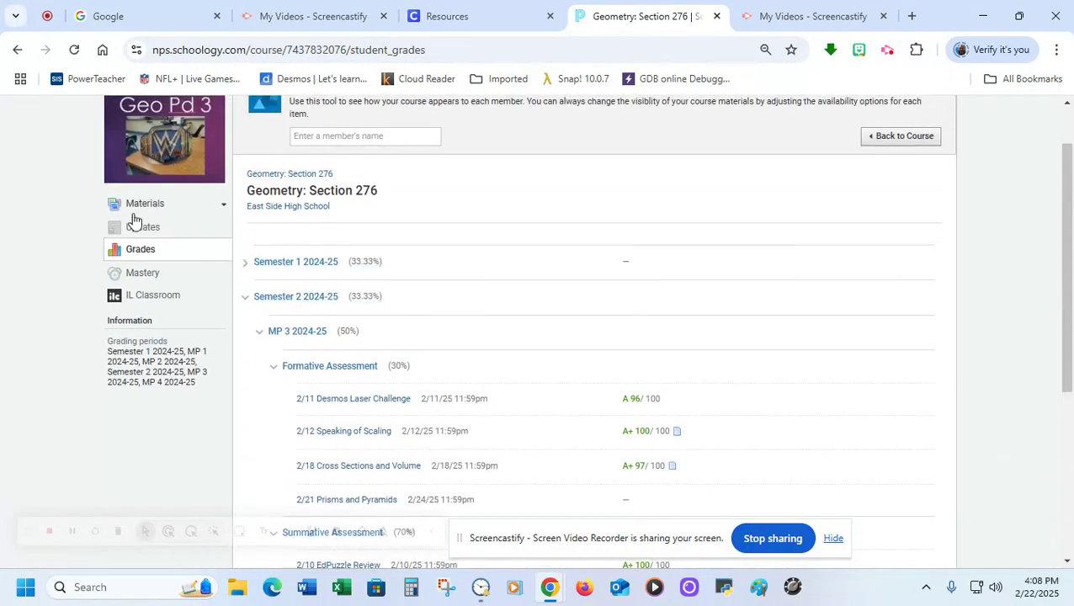
scroll(381, 189, up, 1)
click(886, 206)
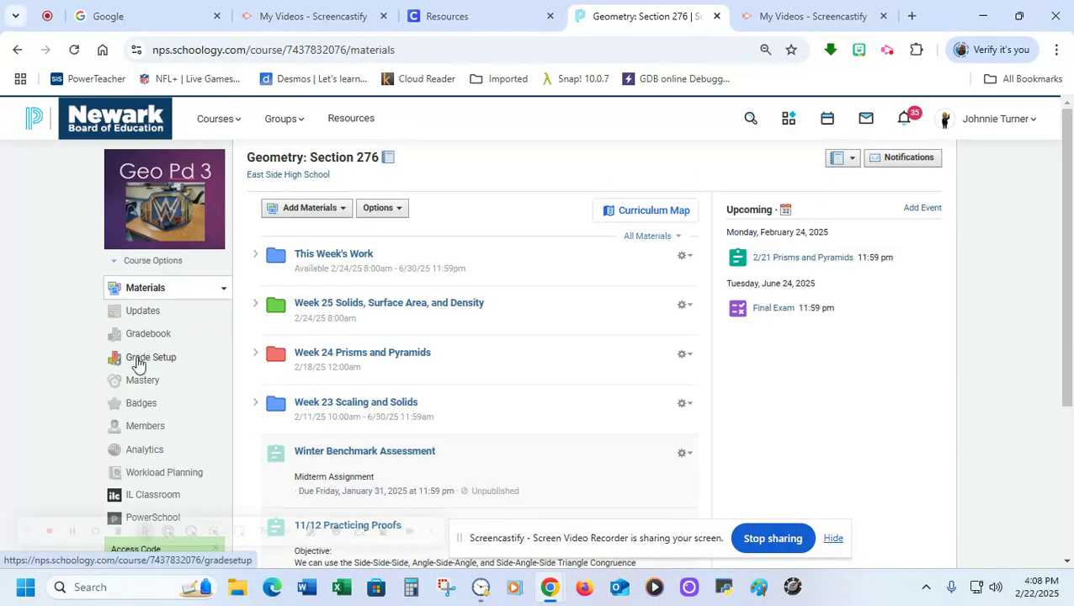
Step: Look over Grade Setup again, then go to the Geometry: Section 276 Materials list
click(137, 364)
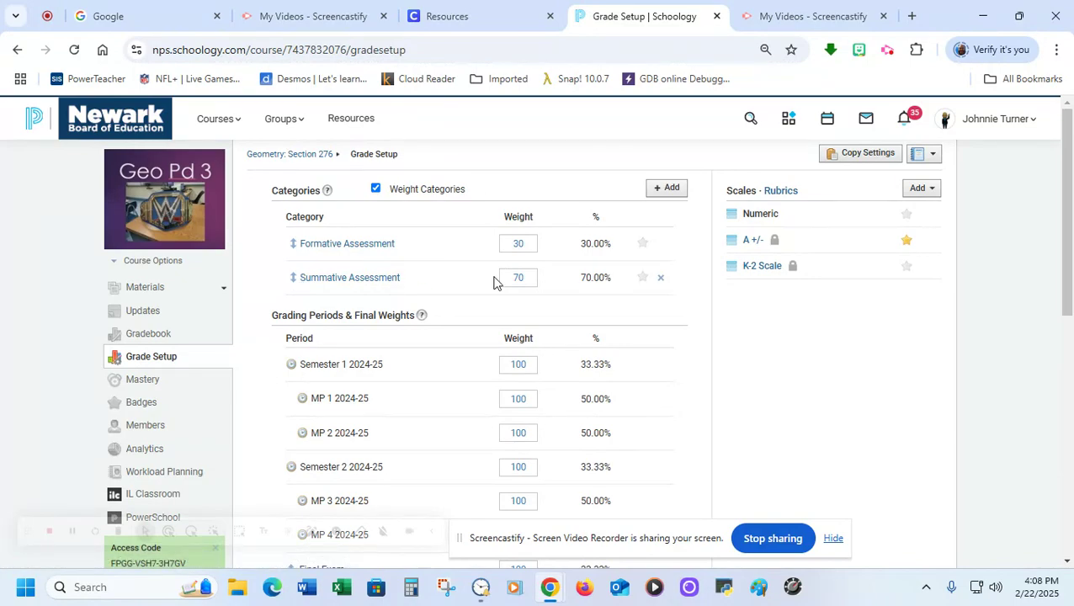
scroll(403, 195, down, 2)
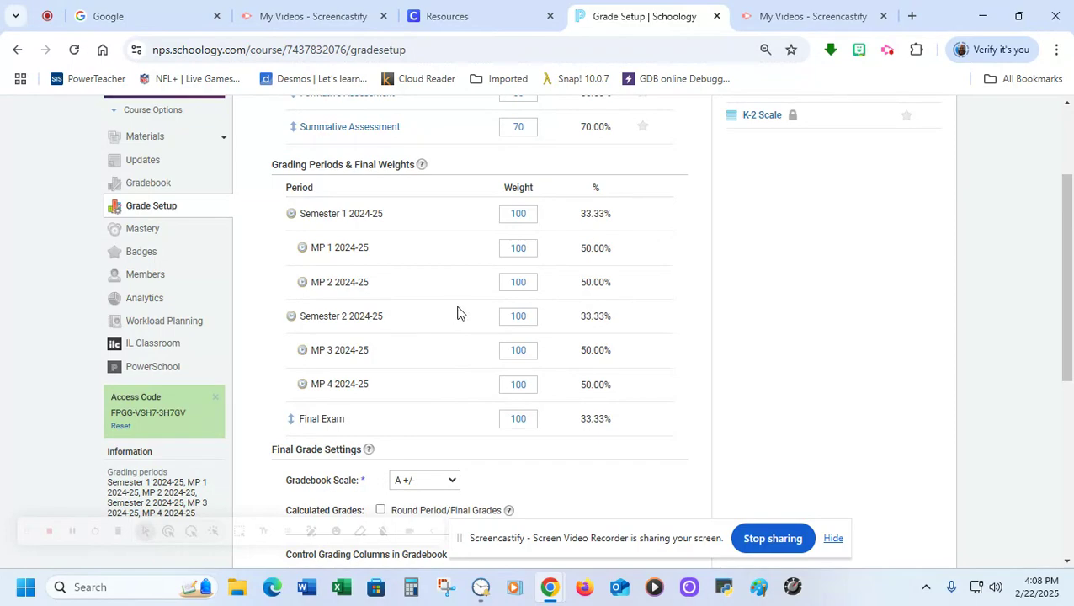
scroll(459, 312, down, 2)
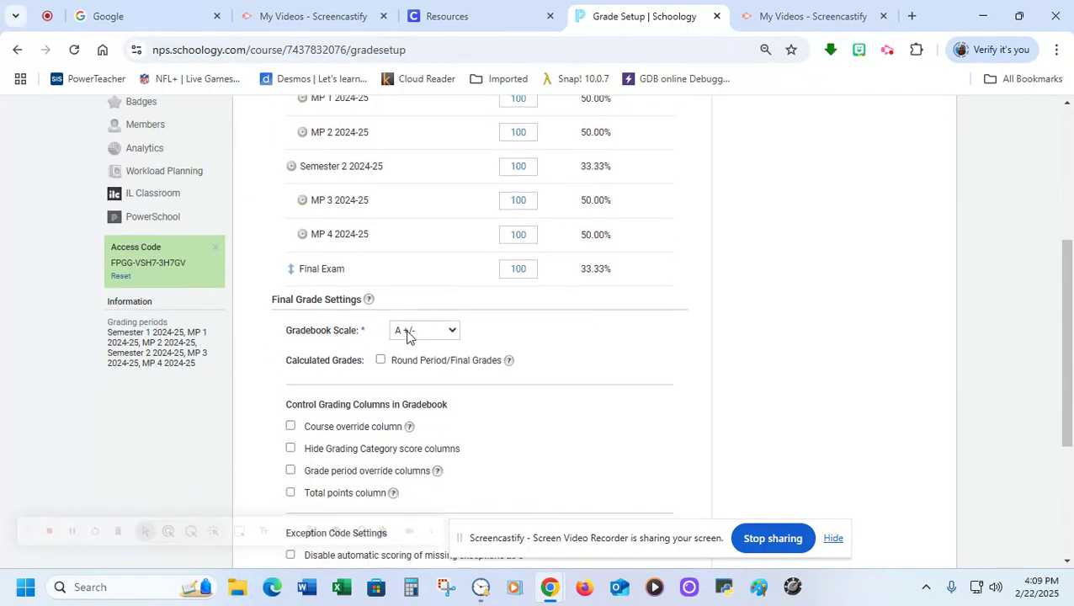
scroll(410, 341, down, 3)
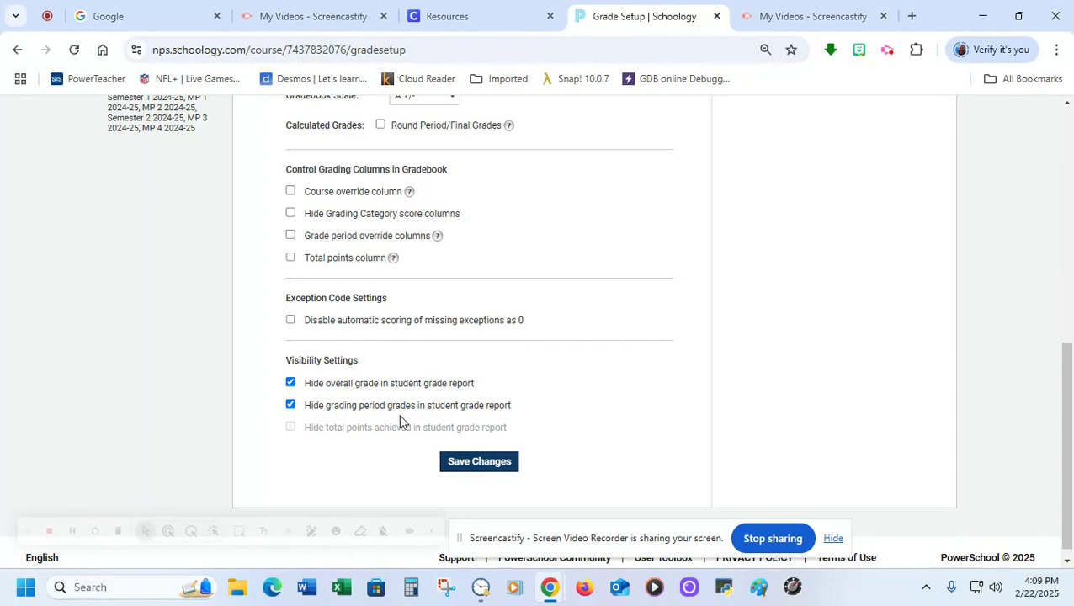
scroll(397, 418, up, 6)
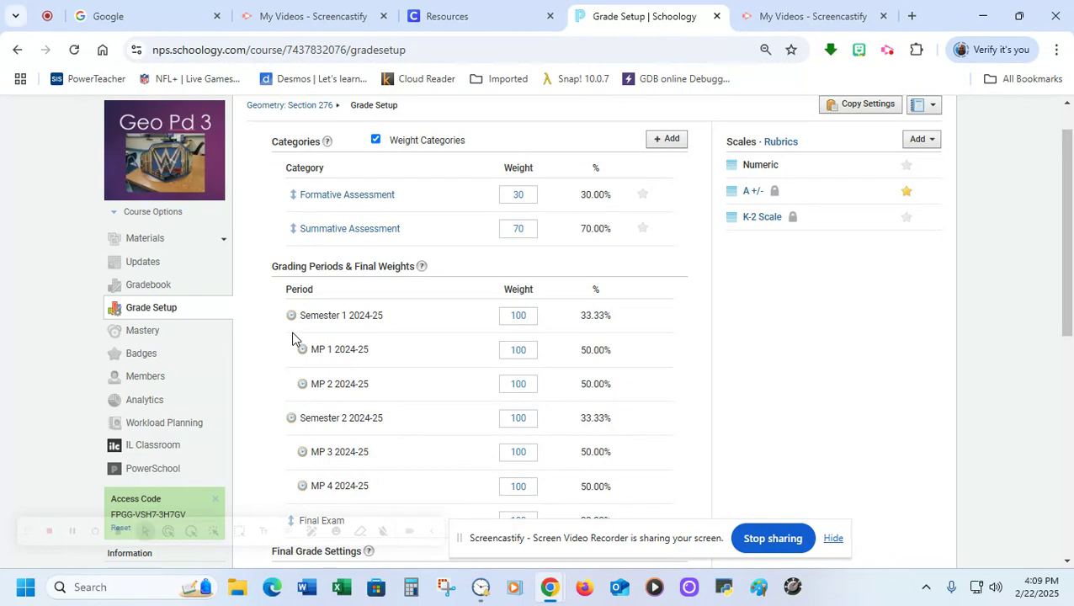
click(143, 240)
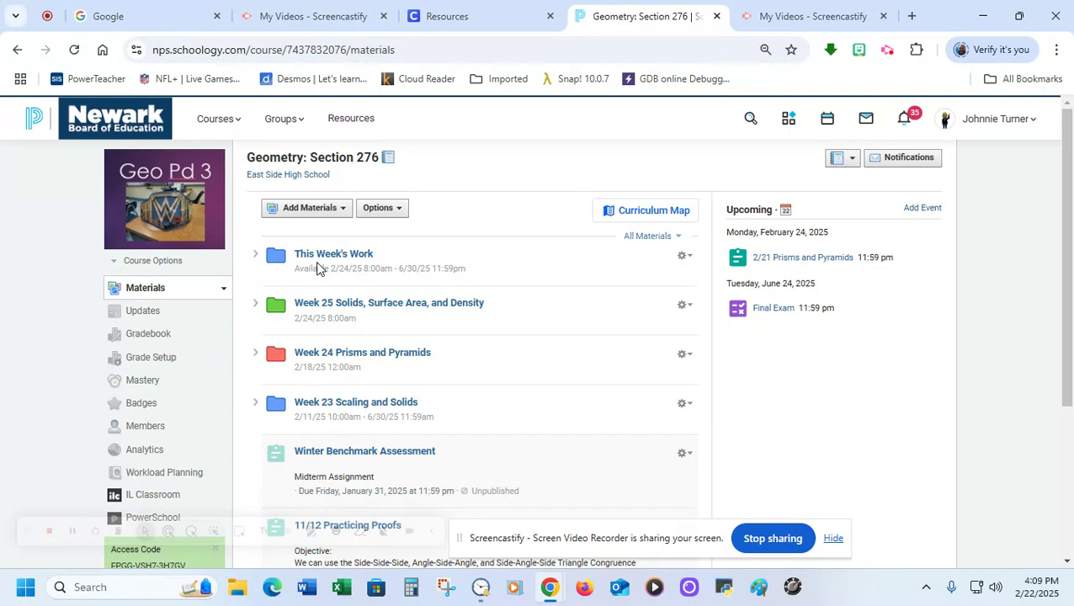
Step: Check the Add Materials choices without adding anything, then expand the empty Week 25 folder
click(329, 208)
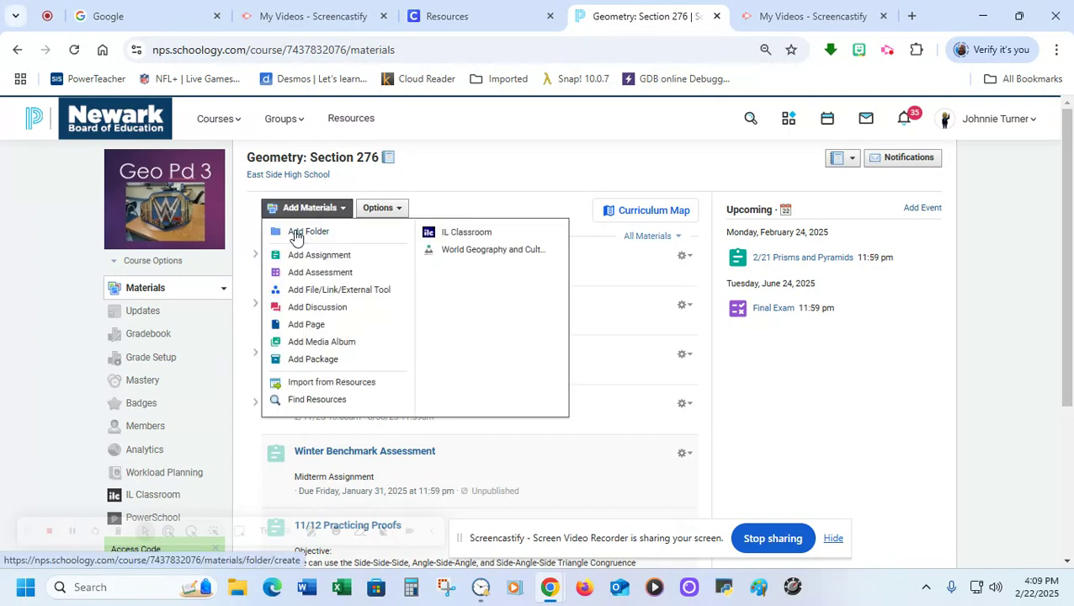
click(478, 168)
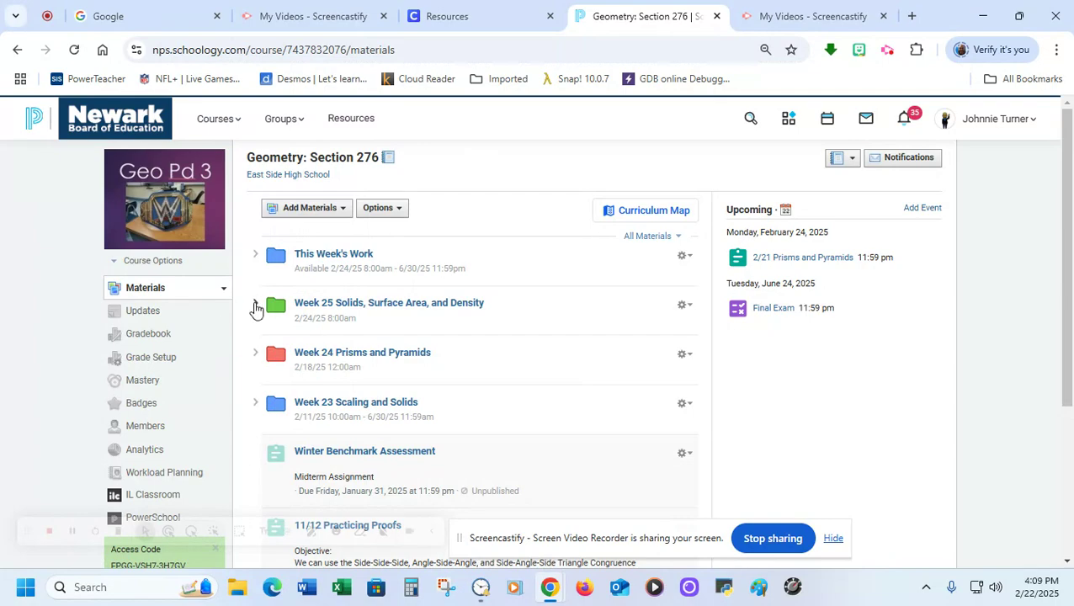
click(256, 306)
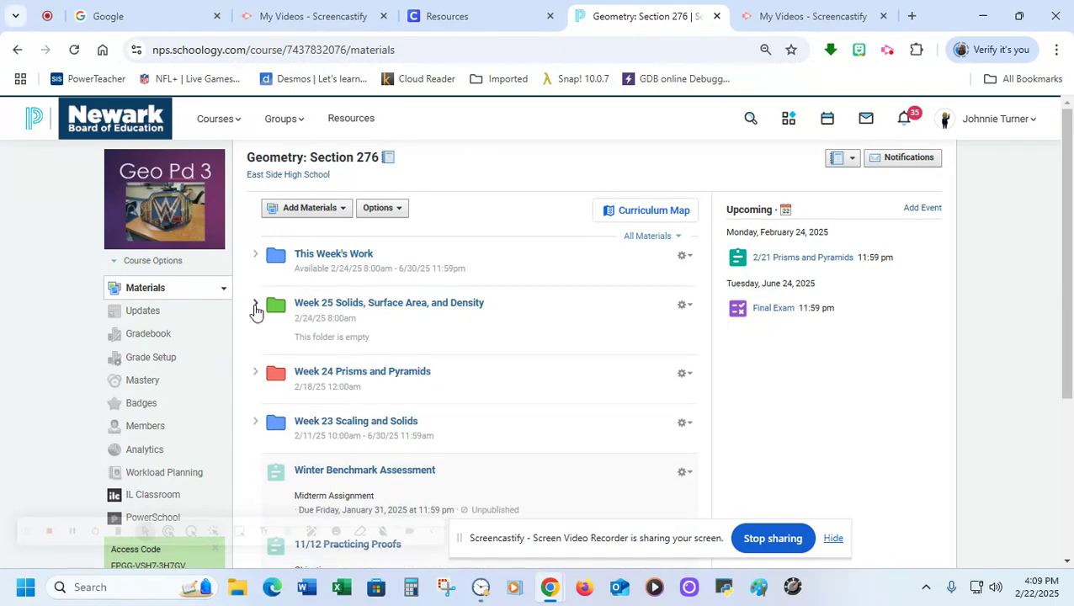
Step: Collapse Week 25, expand Week 24 Prisms and Pyramids, and open the 2/21 assignment
click(255, 304)
click(257, 358)
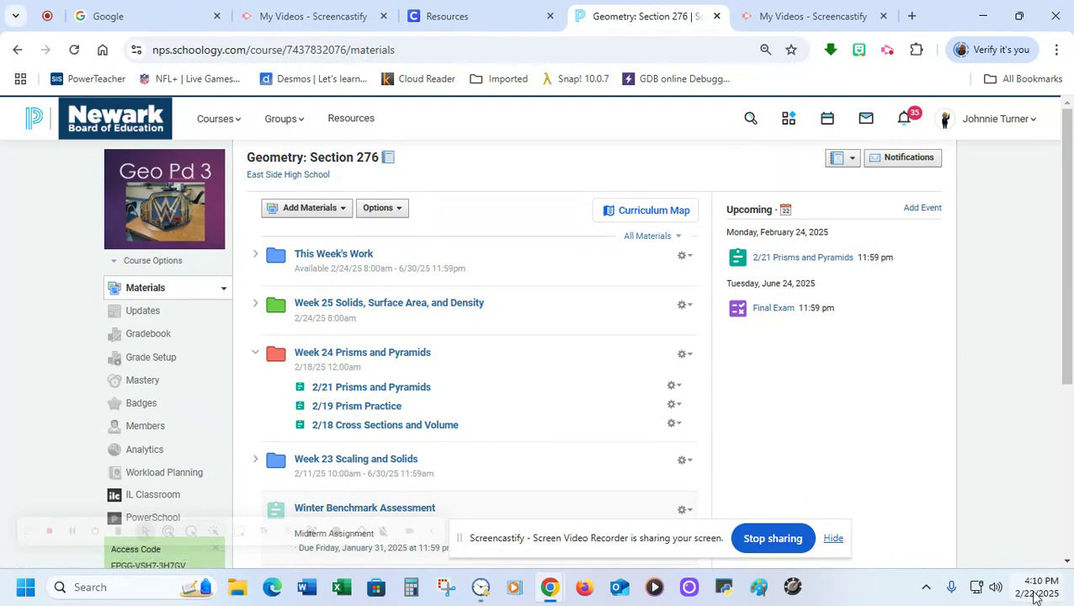
click(1036, 592)
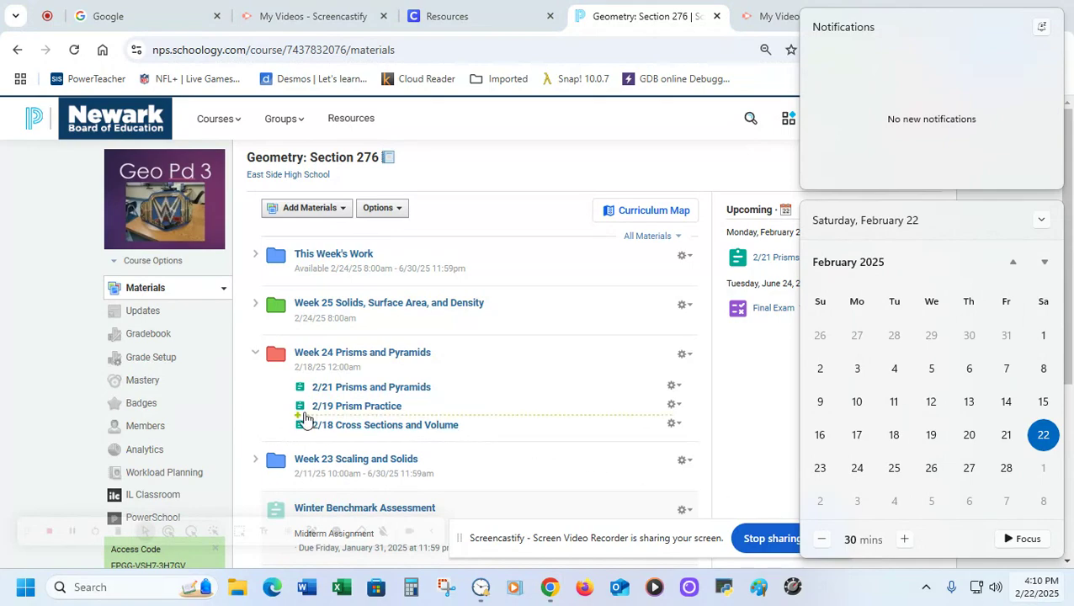
drag(304, 423, 364, 419)
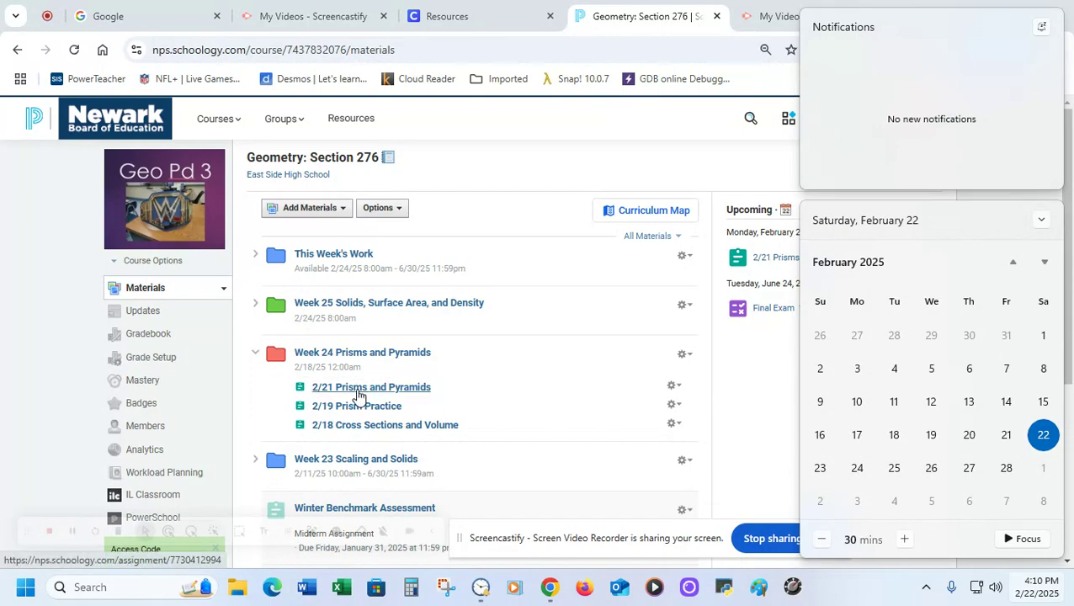
click(360, 389)
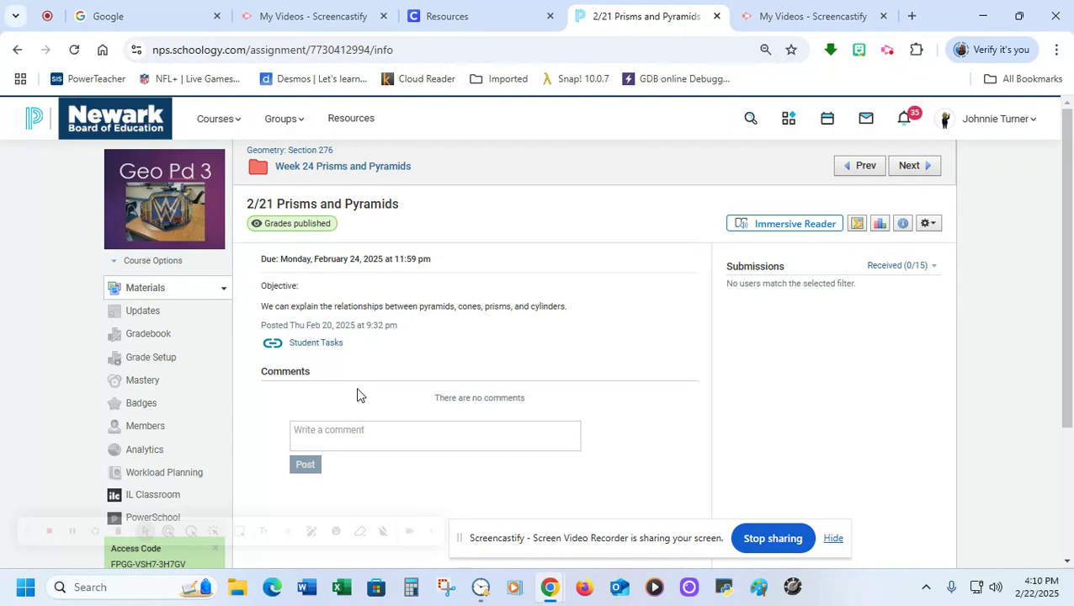
Step: Follow the 2/21 assignment's Student Tasks link to IL Classroom in a new tab
click(307, 346)
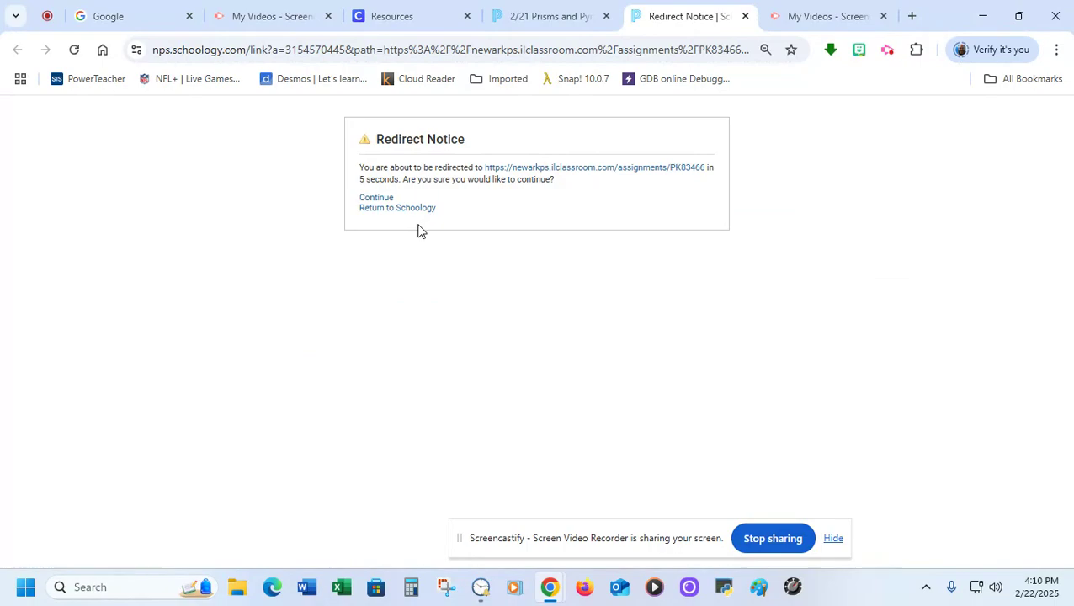
Step: Continue to IL Classroom and sign in as a teacher through Clever
click(564, 168)
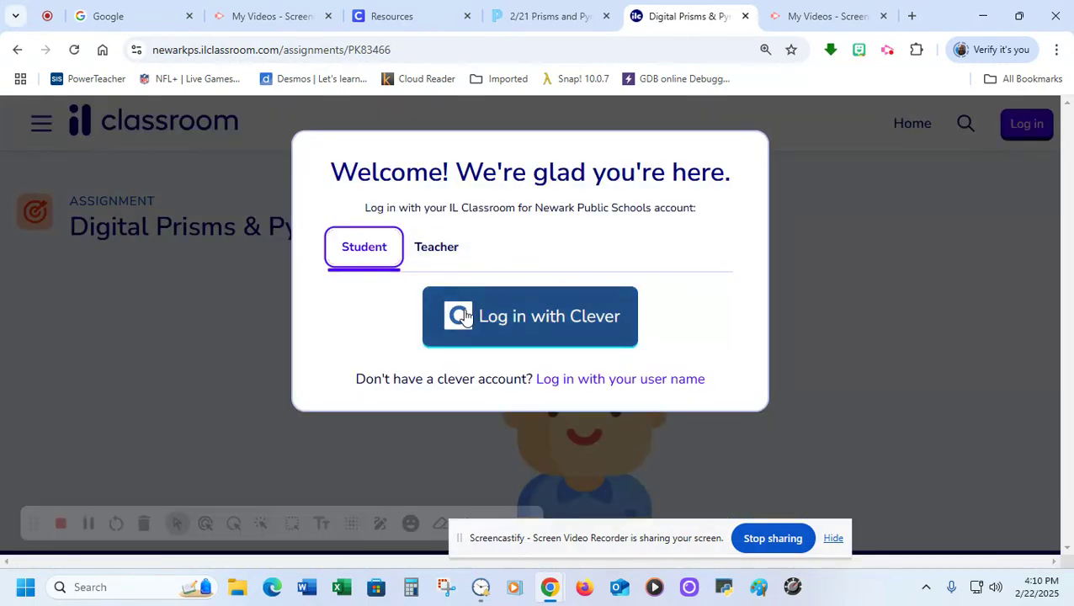
click(439, 256)
click(510, 341)
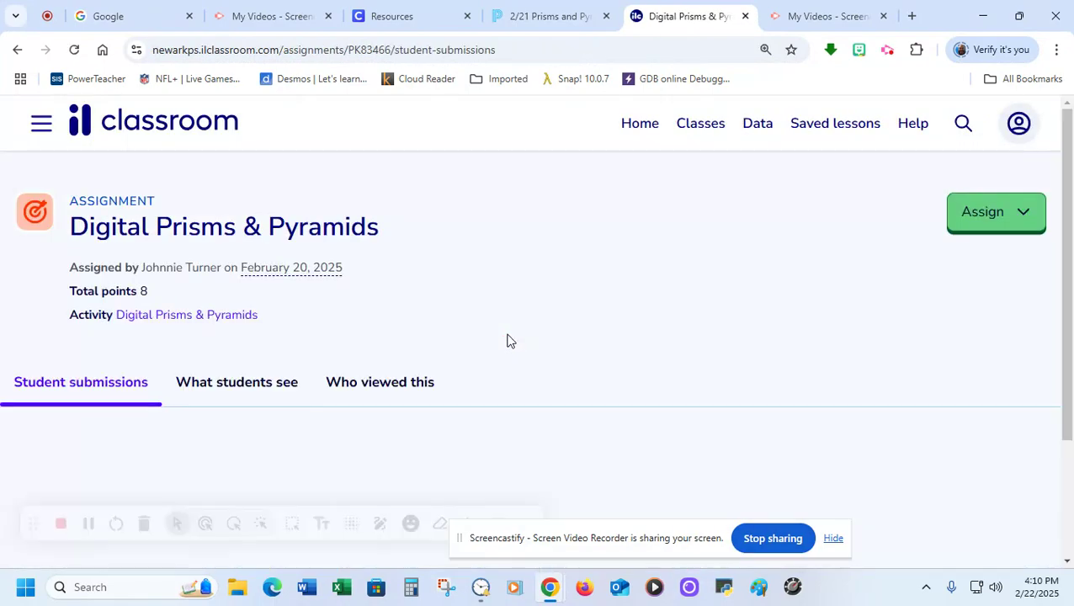
scroll(328, 295, down, 3)
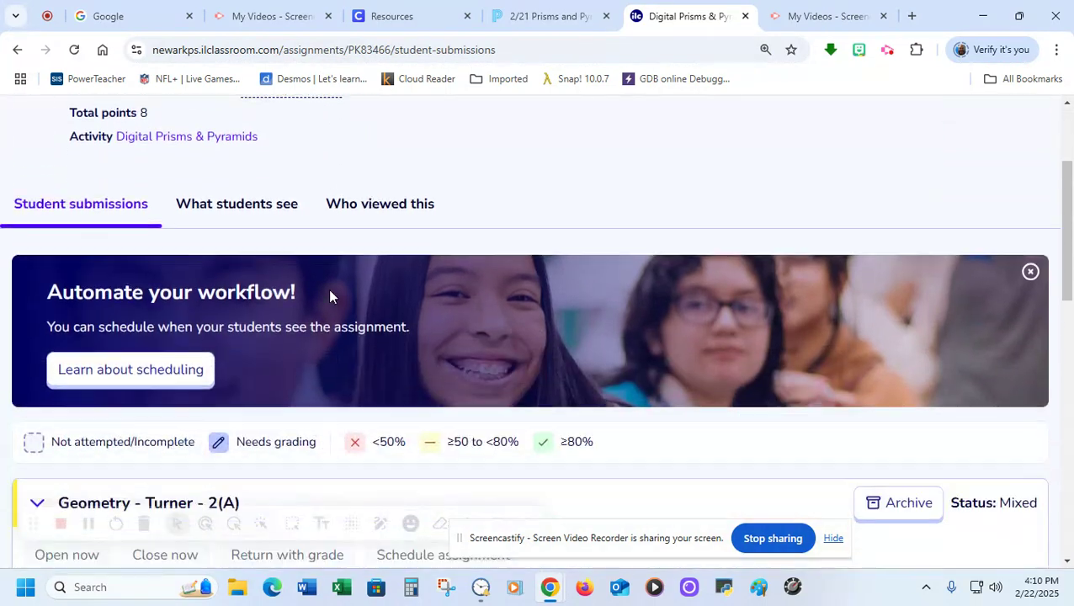
scroll(367, 431, up, 4)
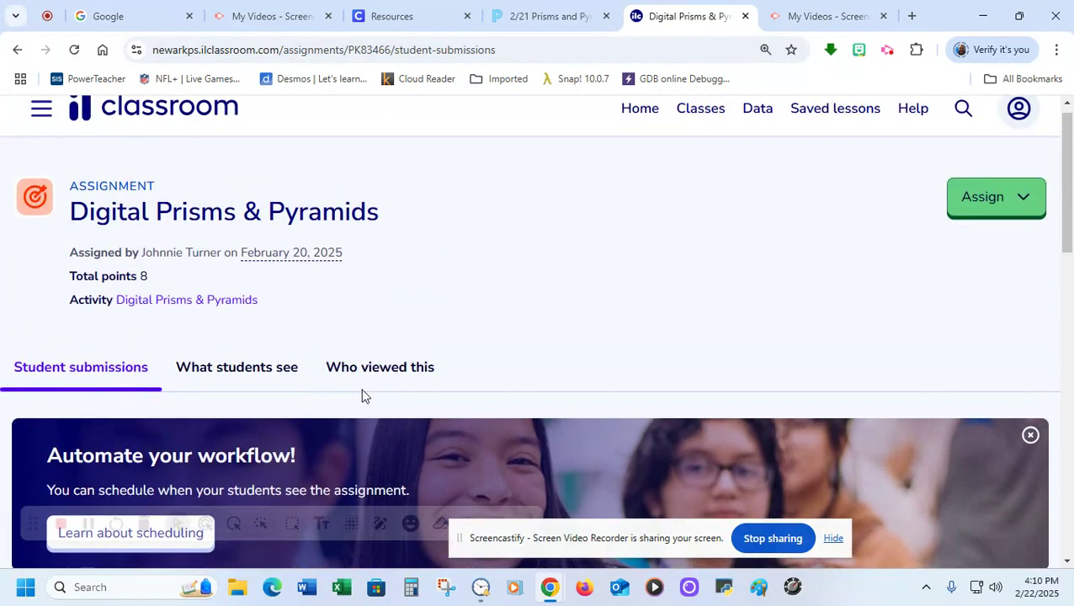
Step: Copy the Digital Prisms & Pyramids share URL and return to the Schoology tab
click(1032, 208)
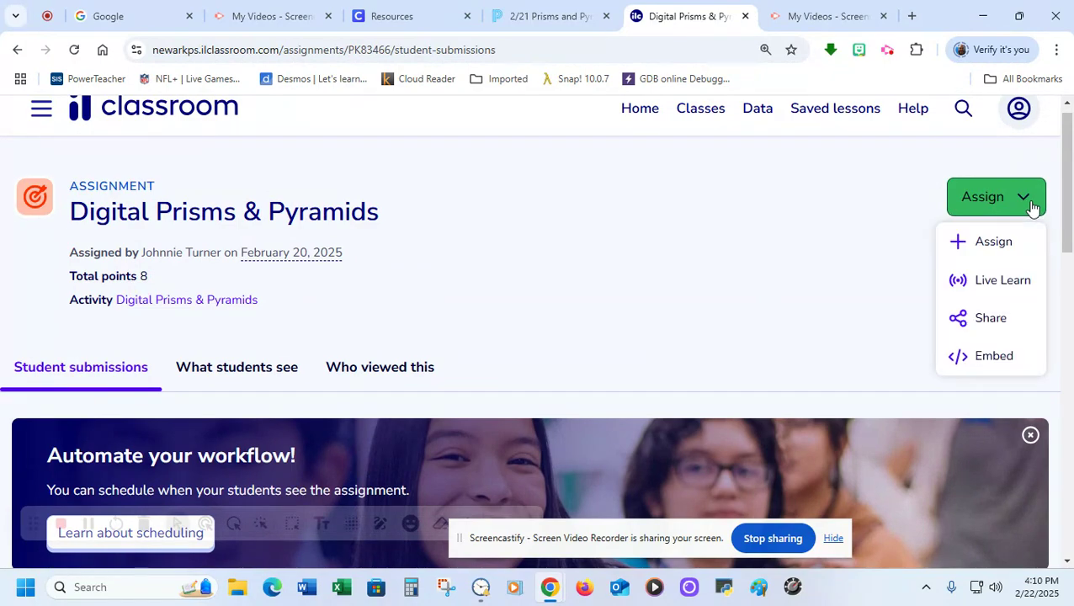
click(977, 320)
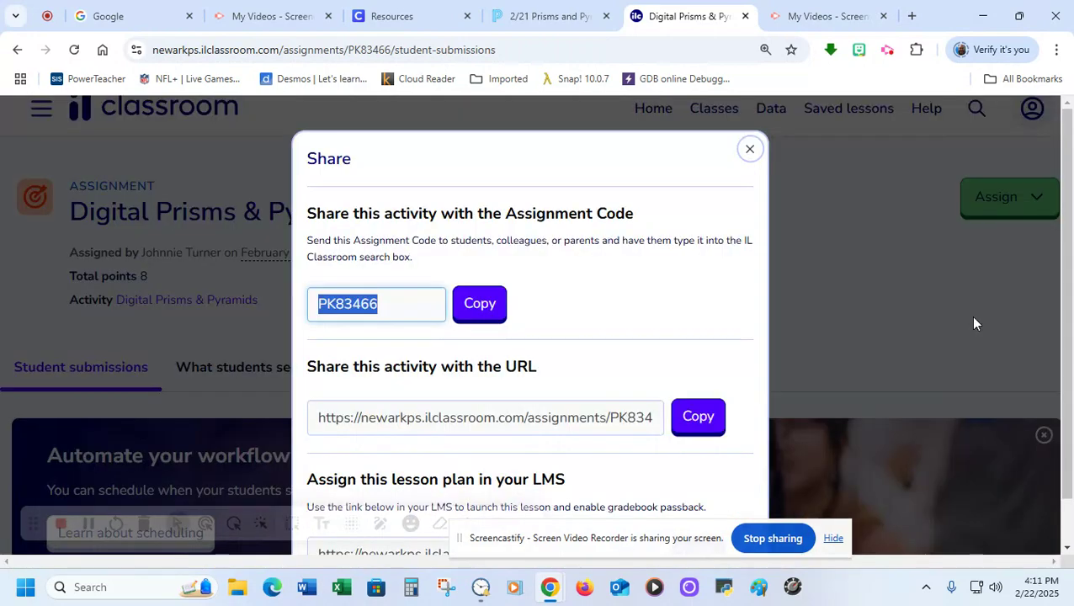
click(695, 427)
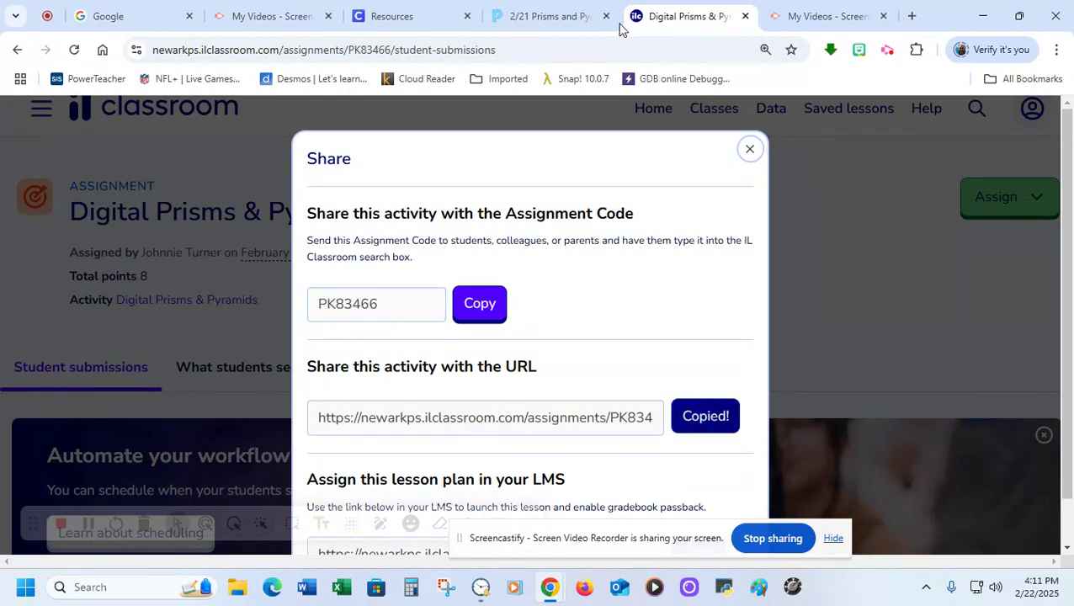
click(551, 25)
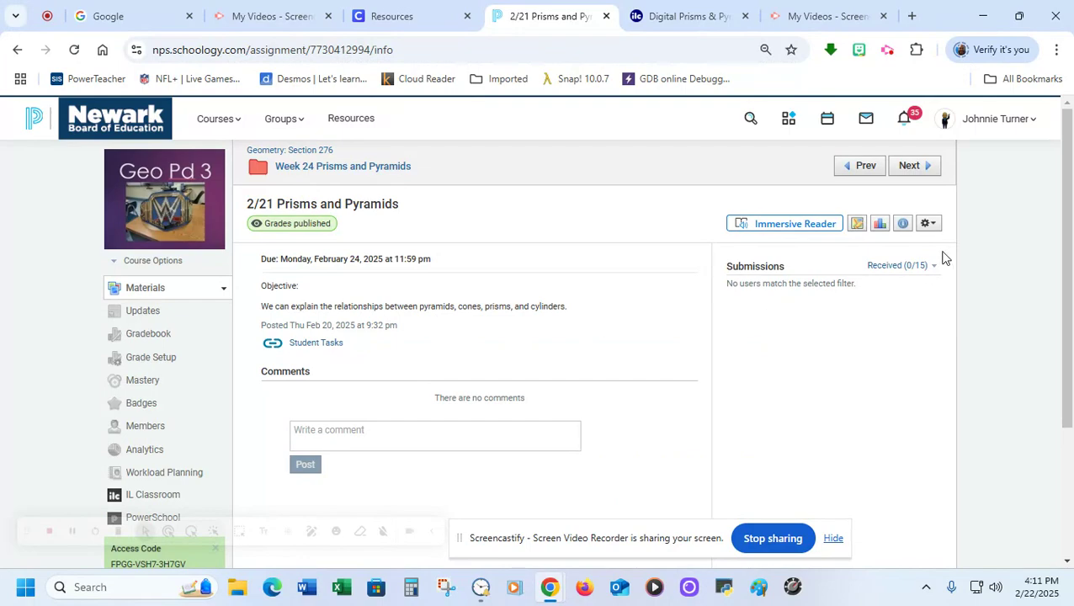
Step: Edit the 2/21 assignment and attach the pasted IL Classroom URL as a 'Student Tasks' link
click(932, 226)
click(878, 245)
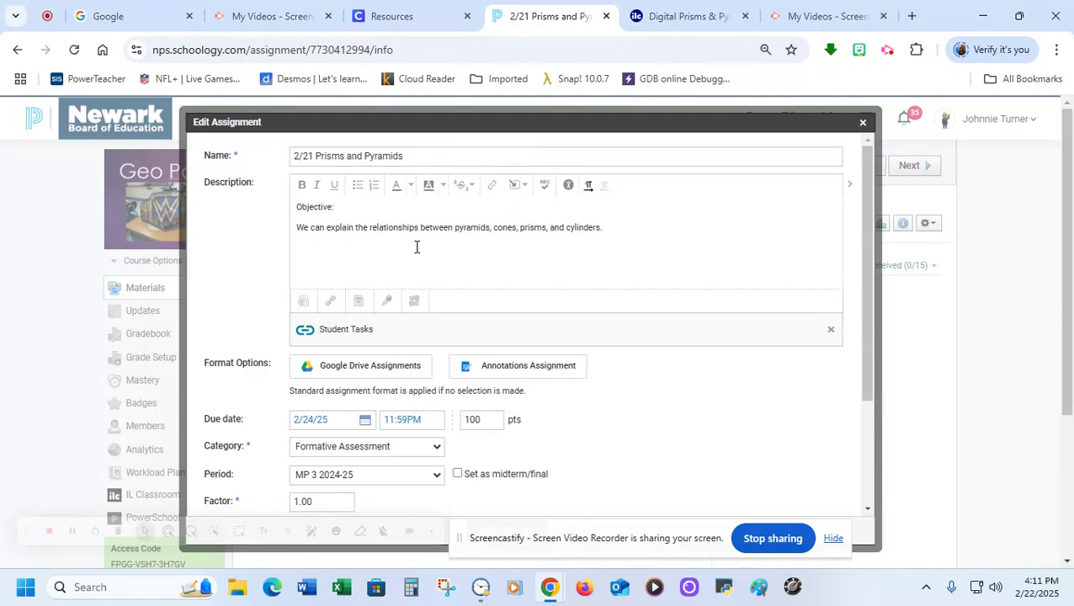
click(331, 303)
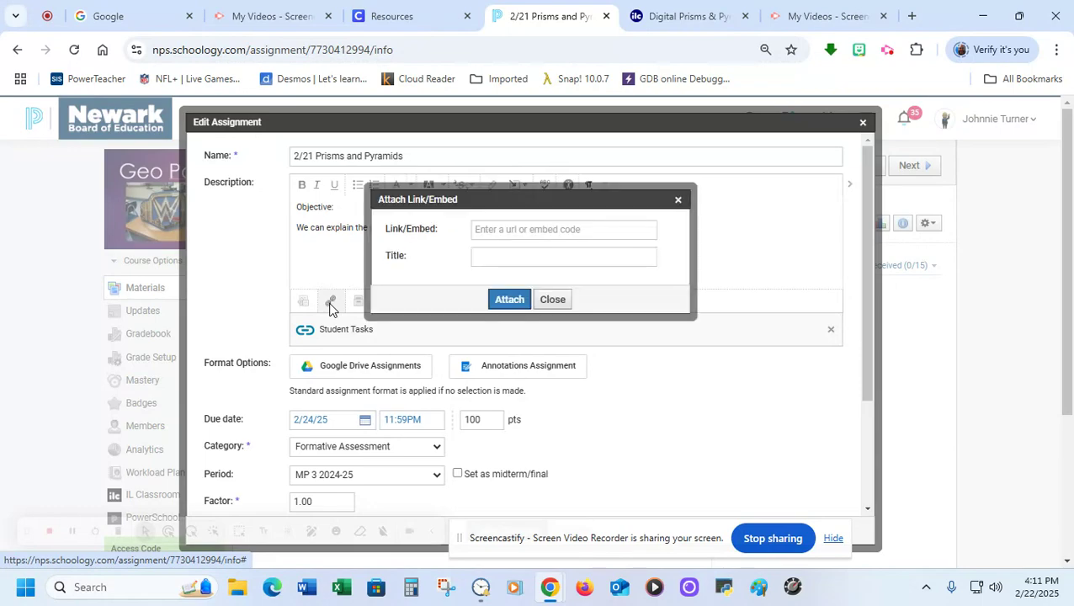
click(494, 230)
right_click(493, 233)
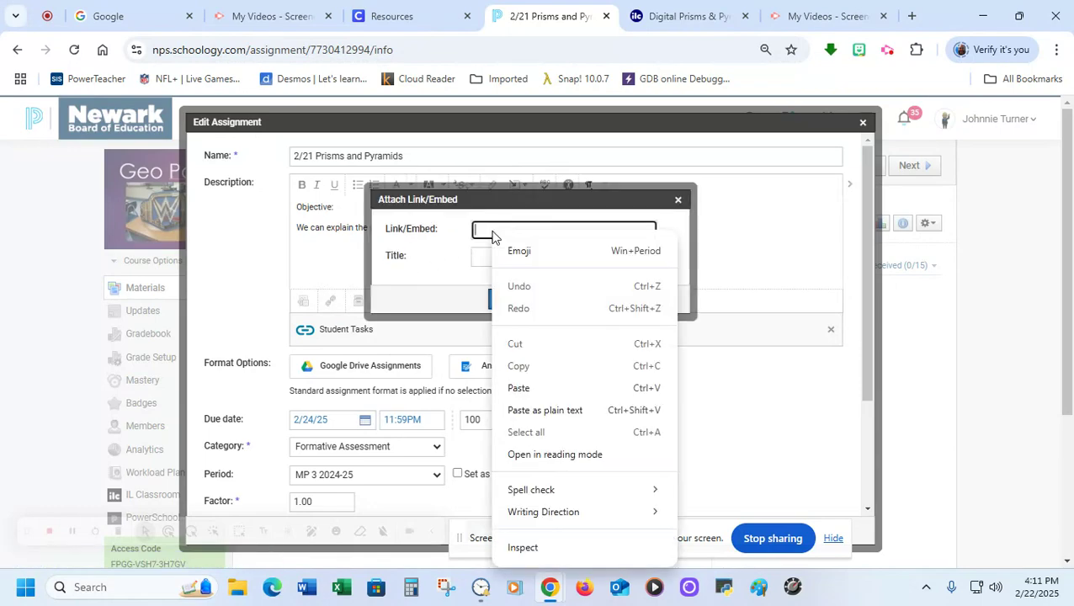
click(519, 388)
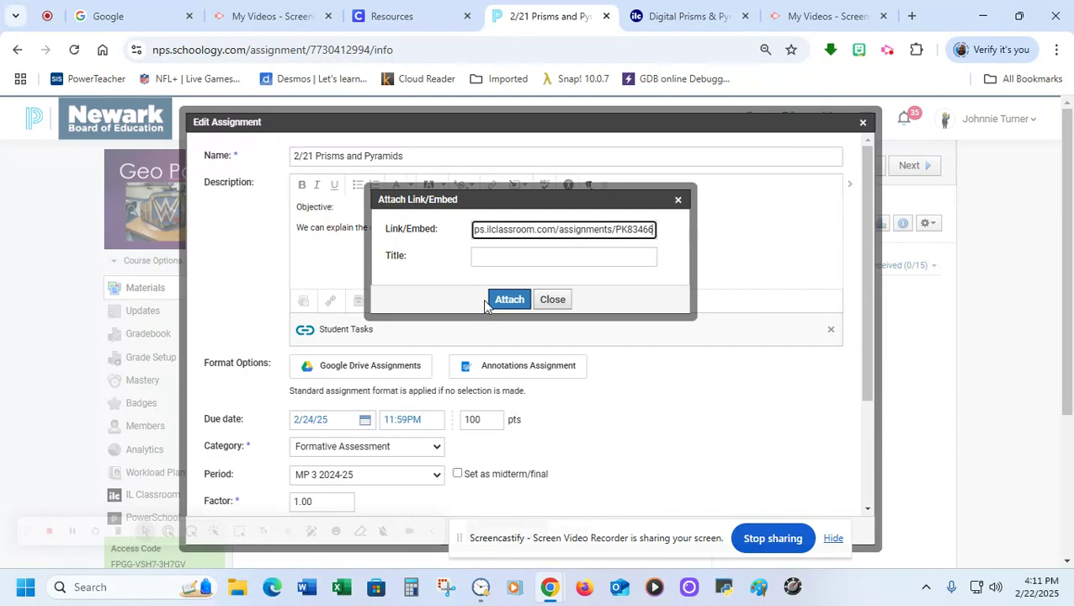
click(492, 254)
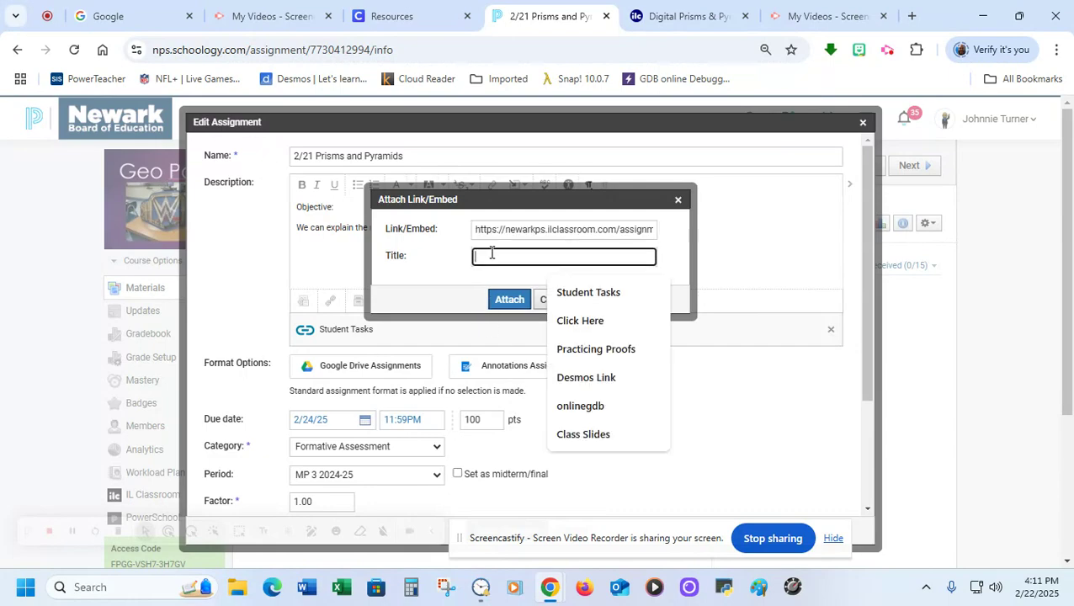
click(608, 293)
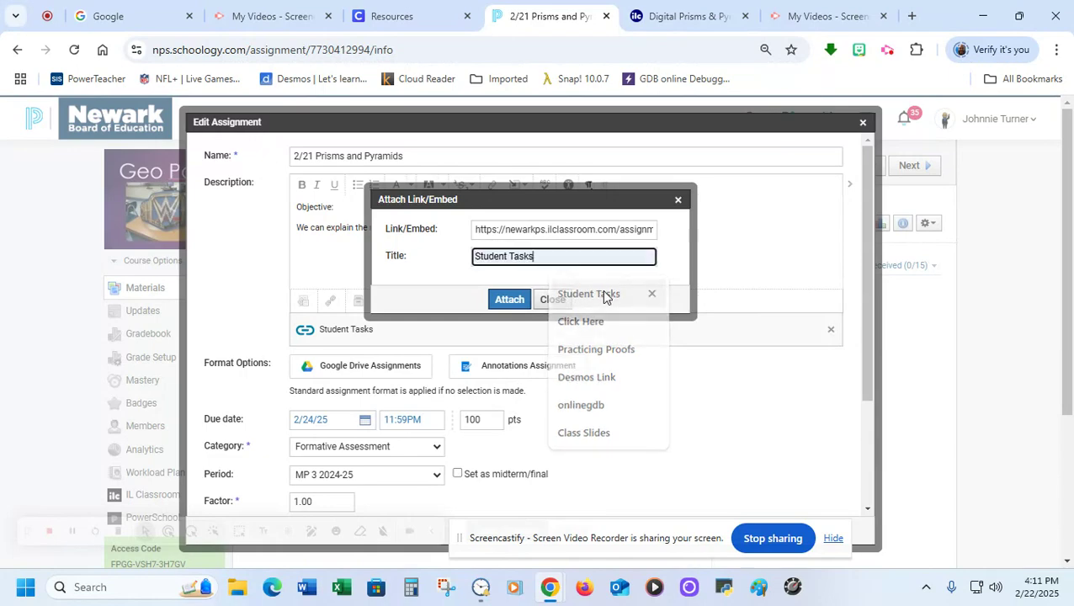
click(509, 301)
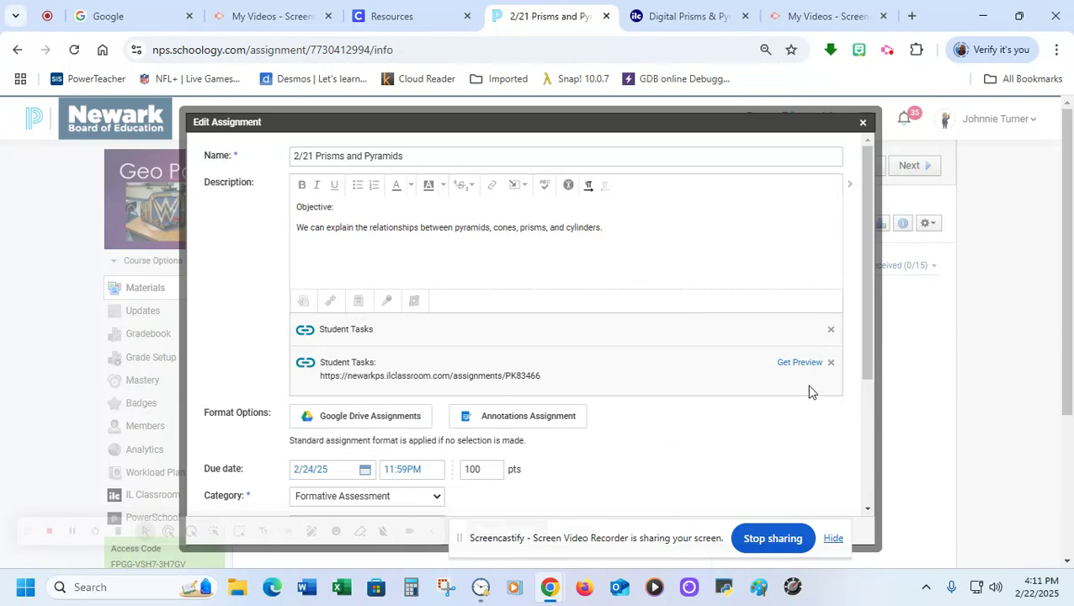
Step: Remove both Student Tasks links, then discard the edits and close the editor
click(831, 364)
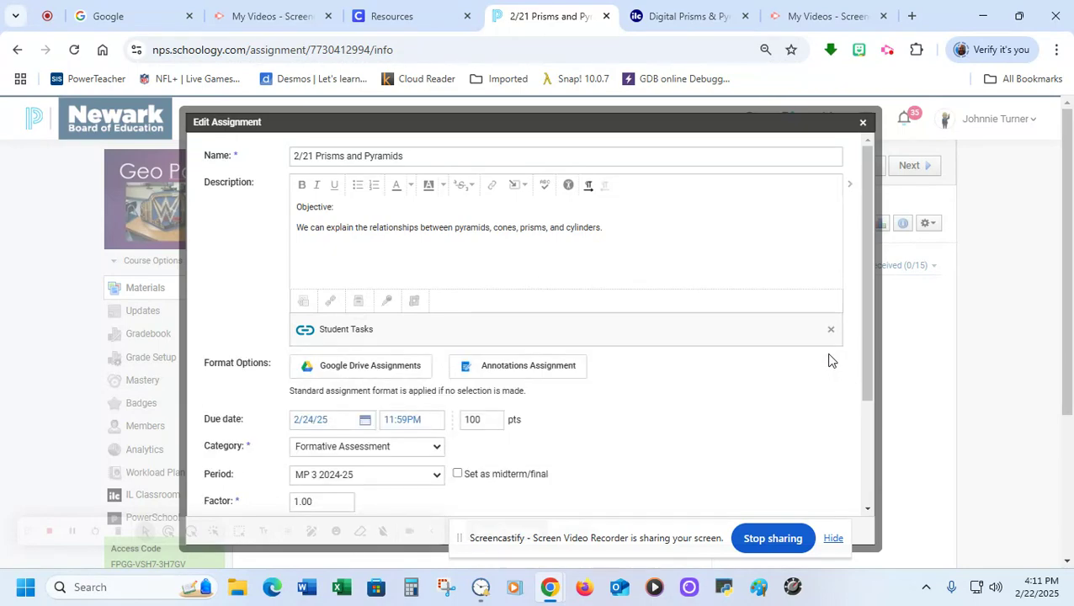
click(831, 331)
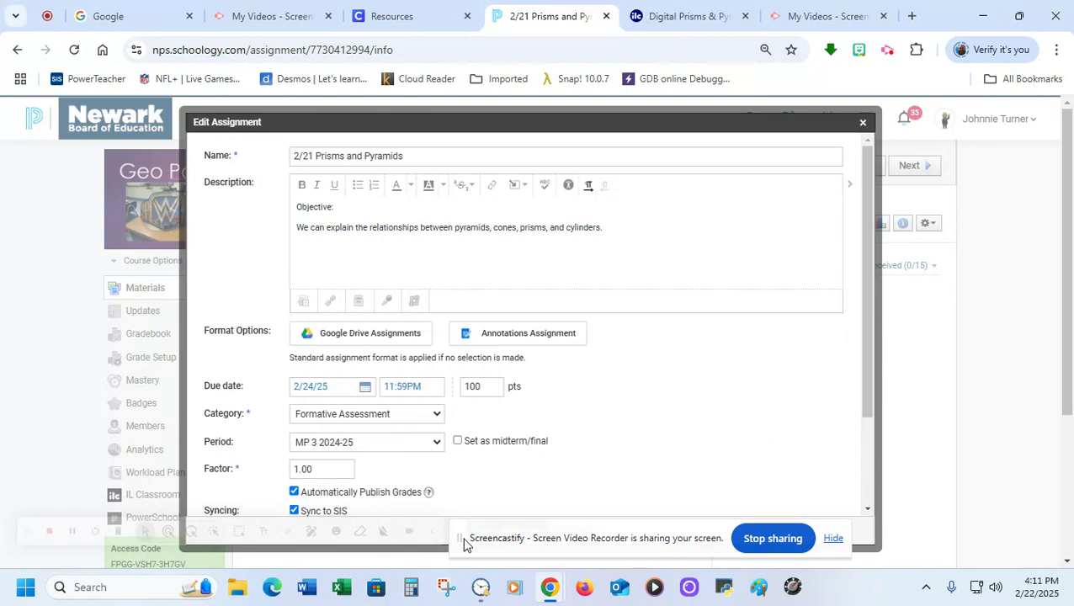
drag(461, 541, 729, 457)
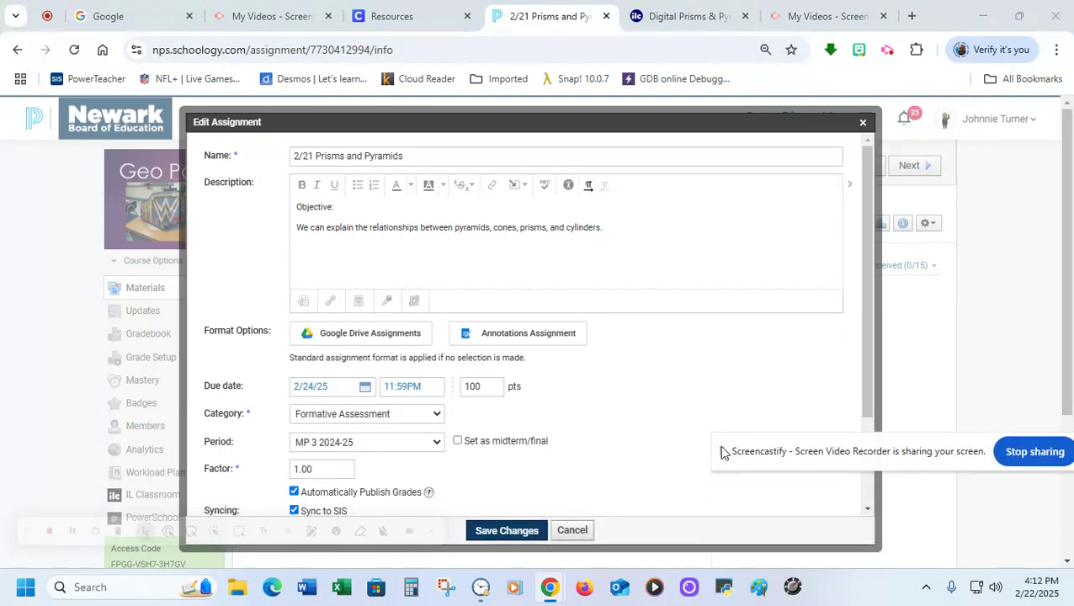
click(572, 532)
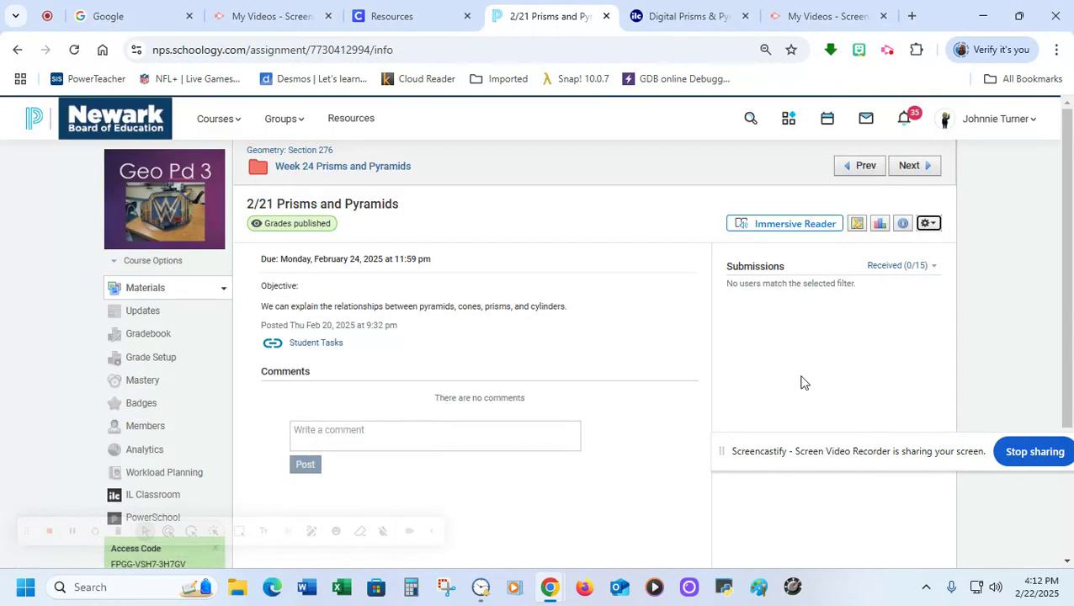
Step: Leave the assignment page and return to the Geometry: Section 276 Materials list
drag(722, 457, 326, 540)
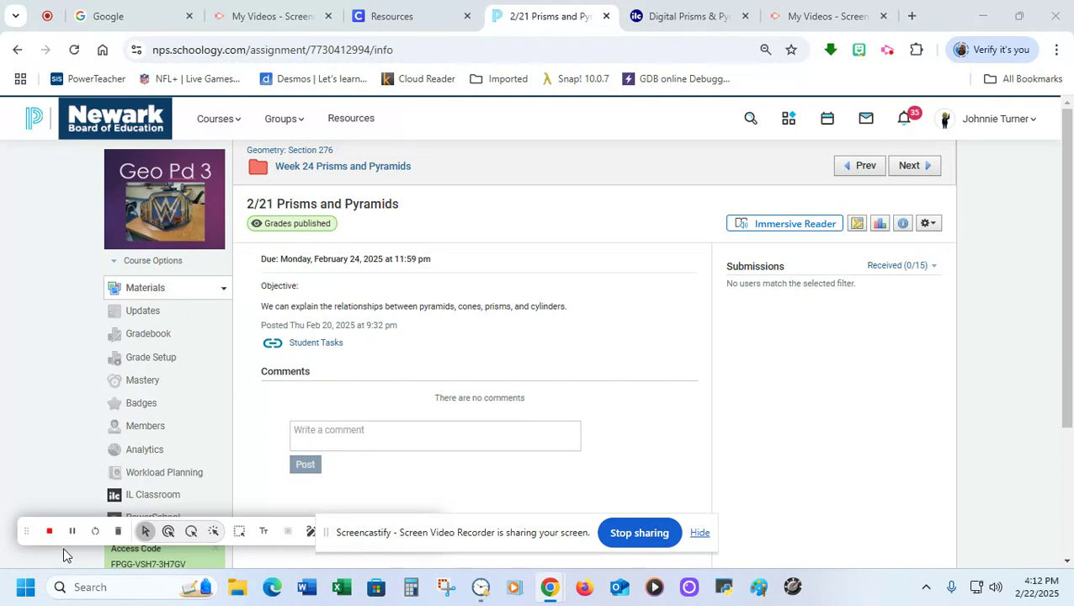
scroll(149, 480, down, 1)
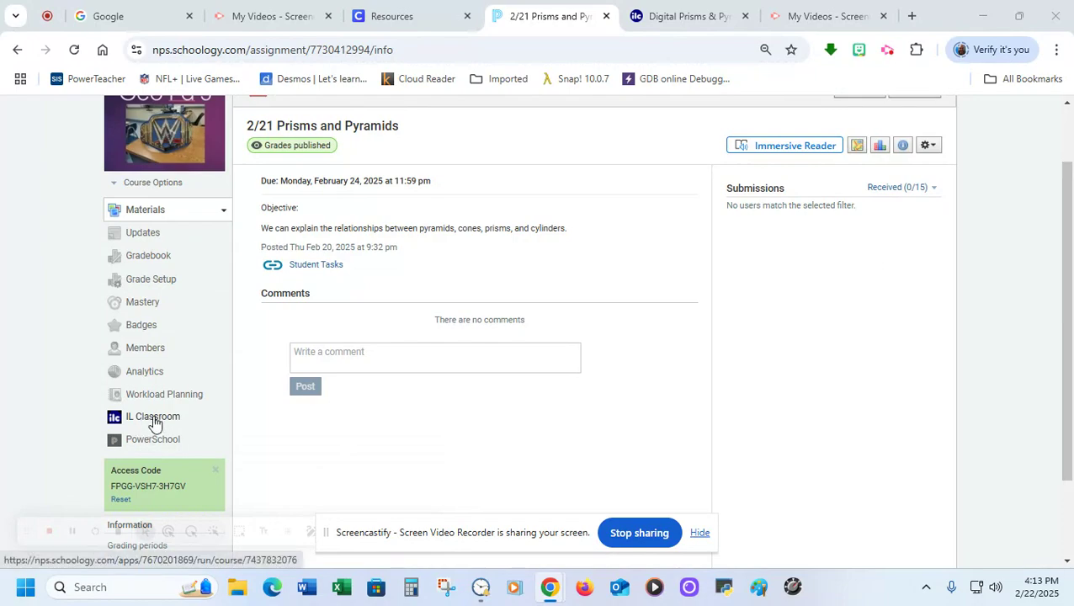
scroll(309, 418, up, 1)
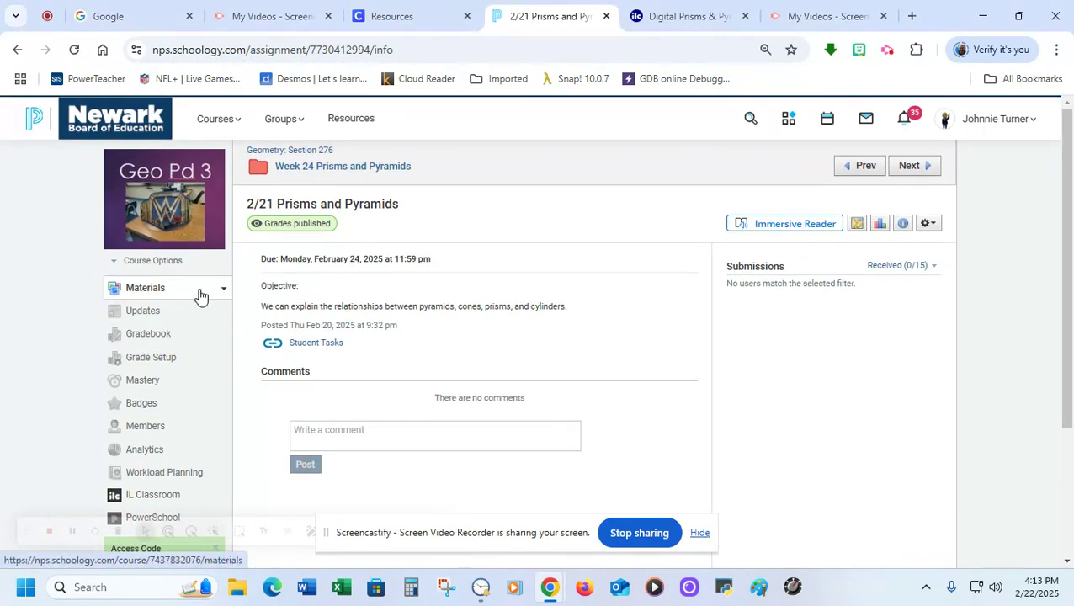
click(201, 294)
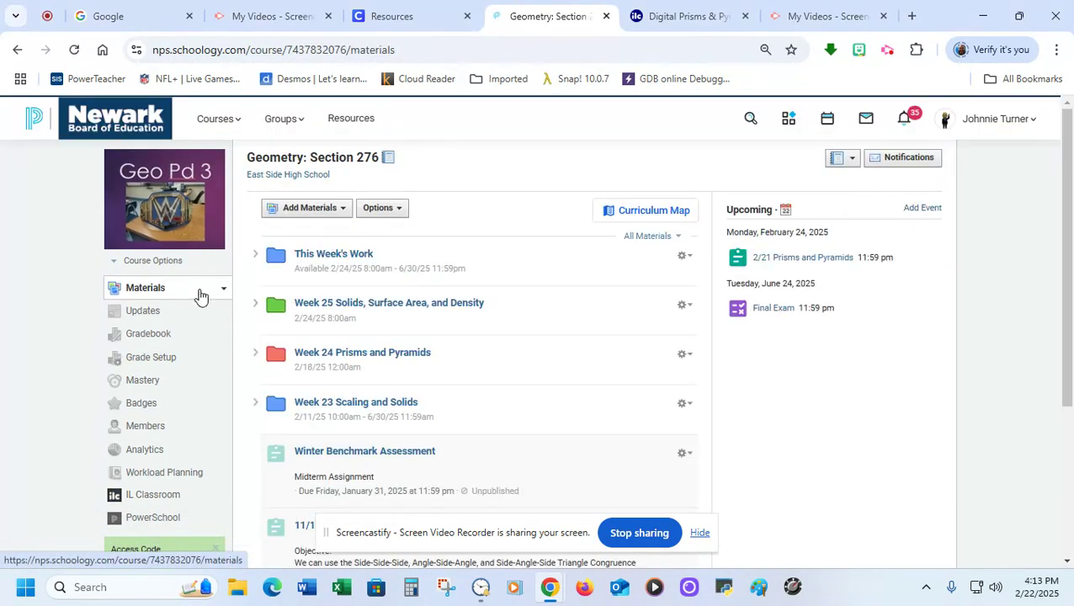
Step: Draft a new assignment 'EdPuzzle' described 'Click the link below to complete the EdPuzzle', and start attaching a link
click(302, 211)
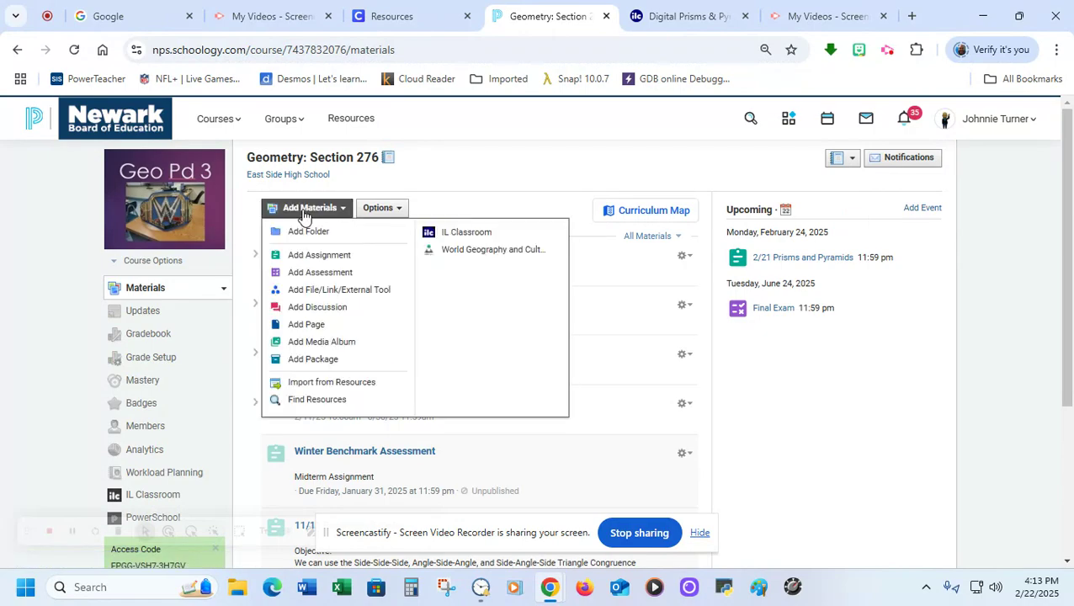
click(299, 259)
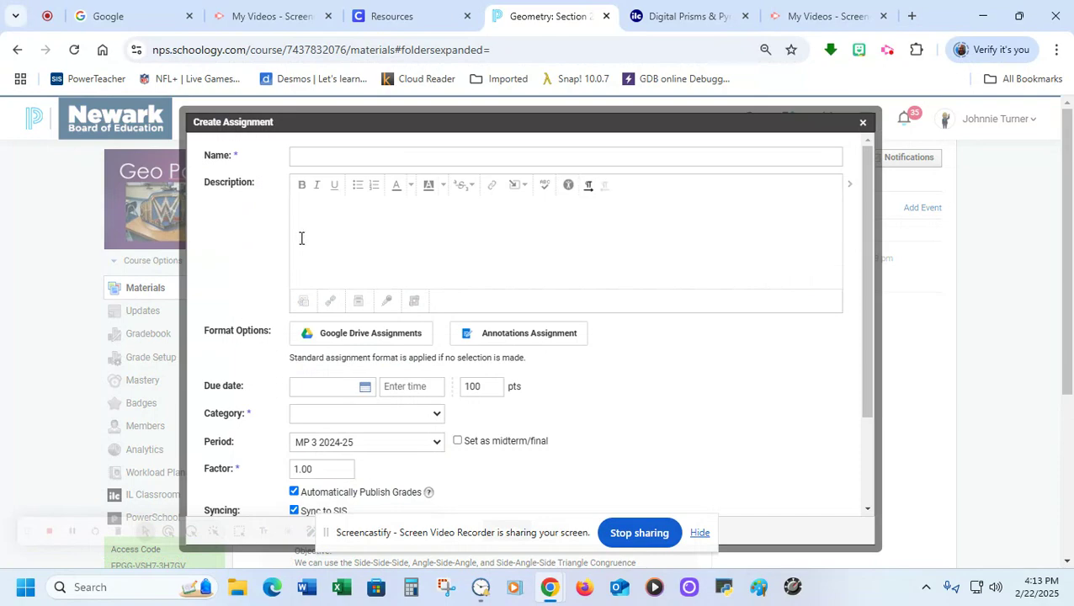
click(317, 159)
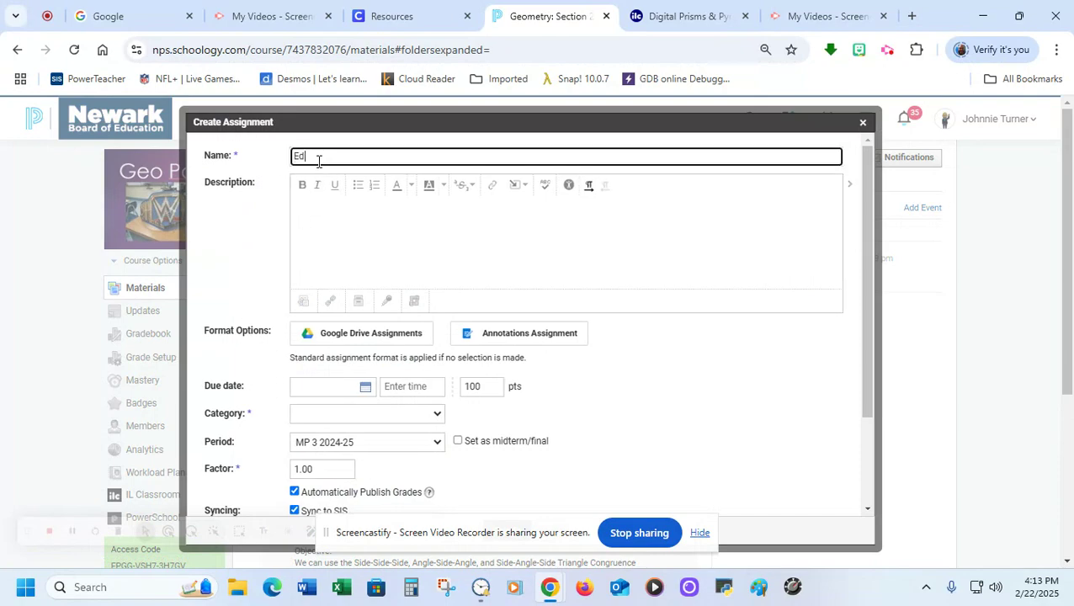
text(EdPuzzle)
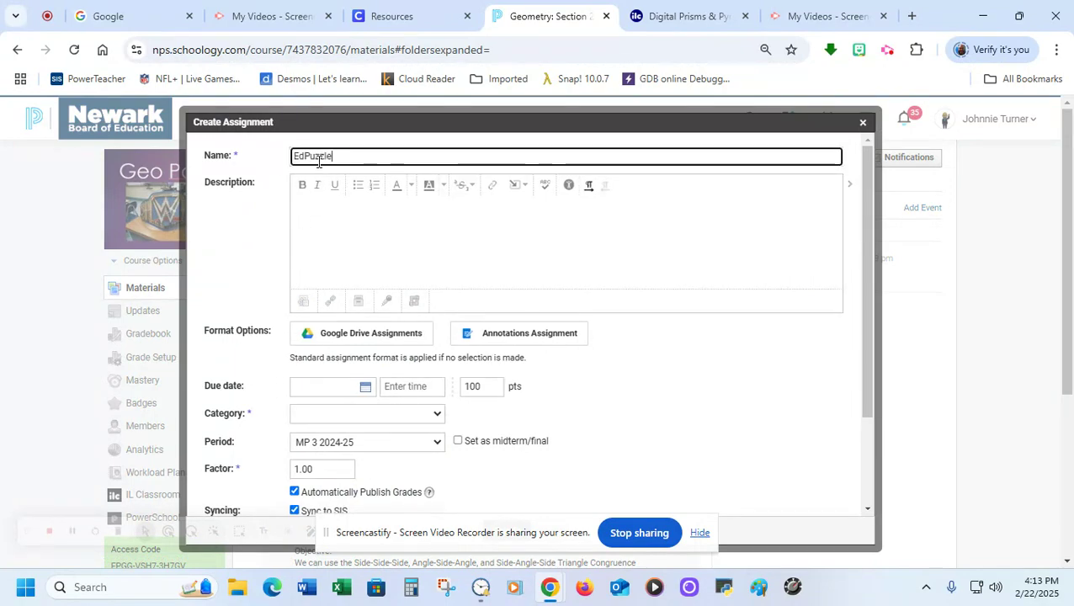
click(323, 213)
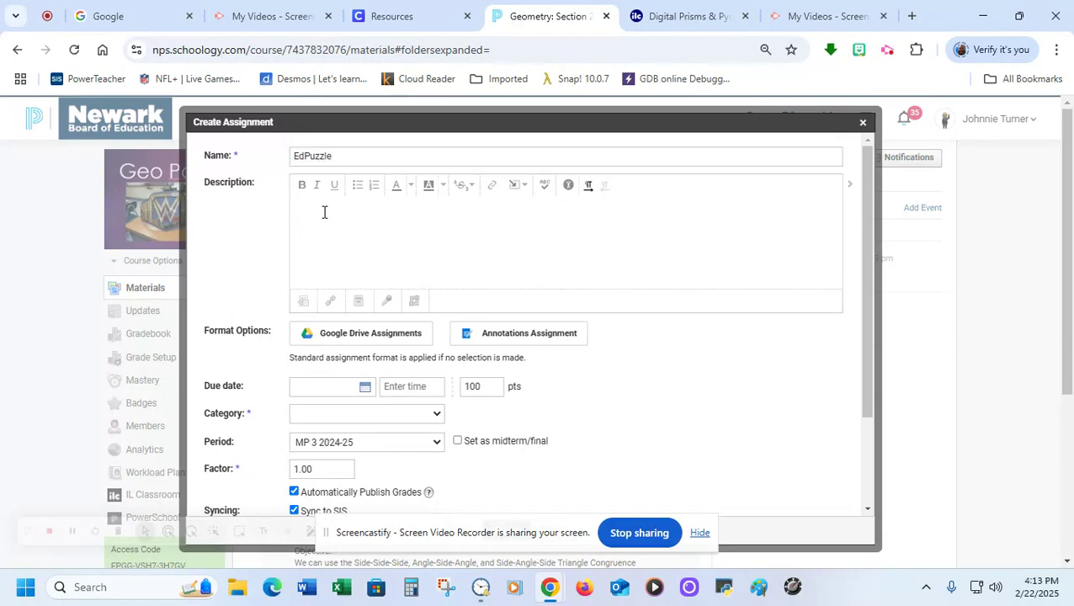
text(Click the link below to complete the EdPuzzle)
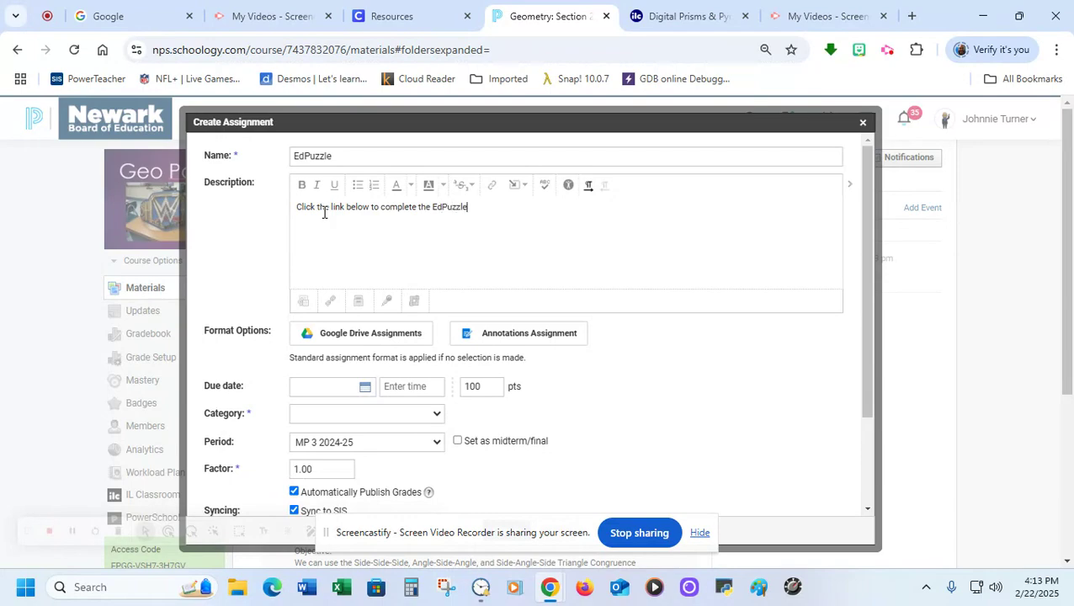
click(330, 303)
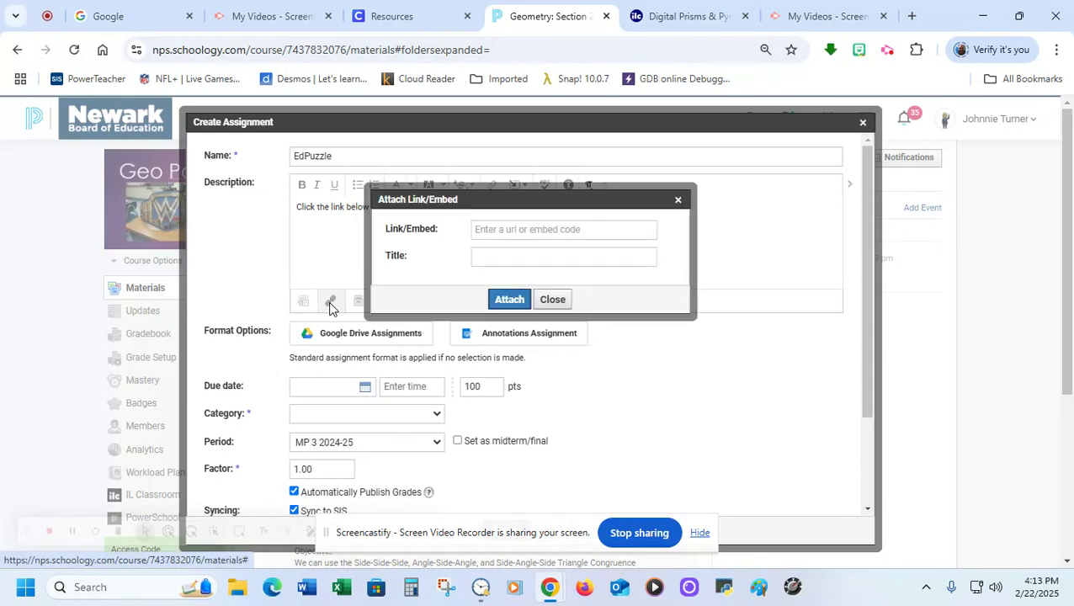
click(695, 16)
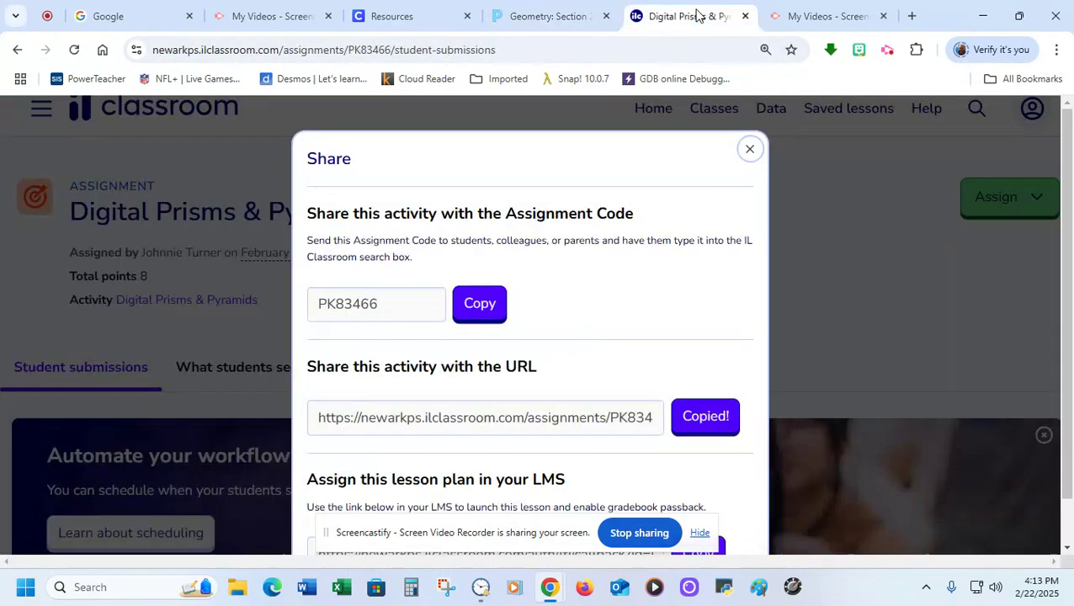
Step: On edpuzzle.com, show all 27 assignments and copy the Introduction to Coordinate Geometry Proofs share link
click(626, 51)
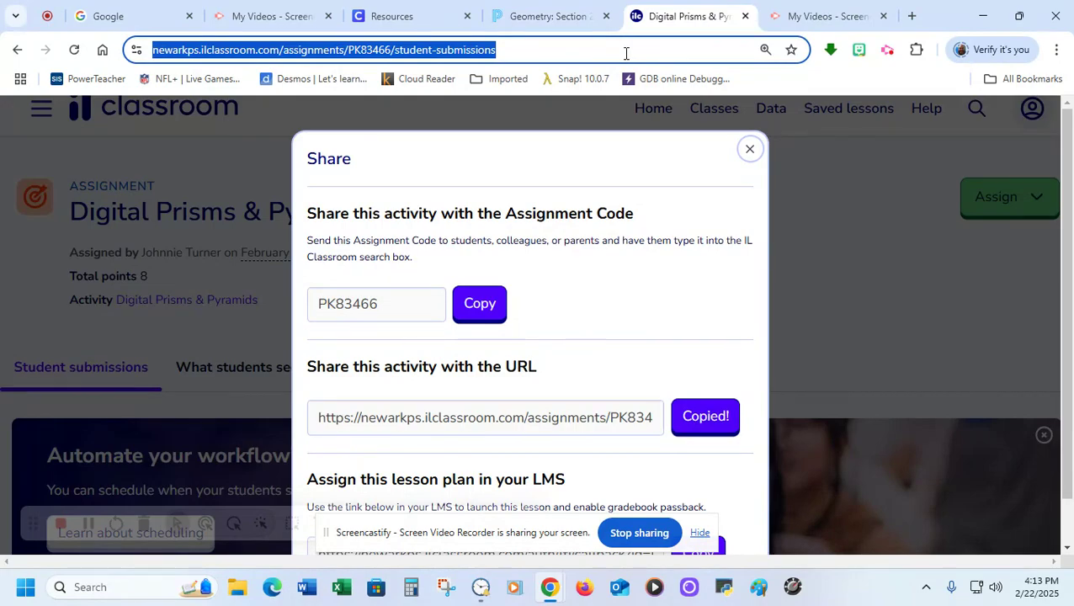
text(edpu)
key(Return)
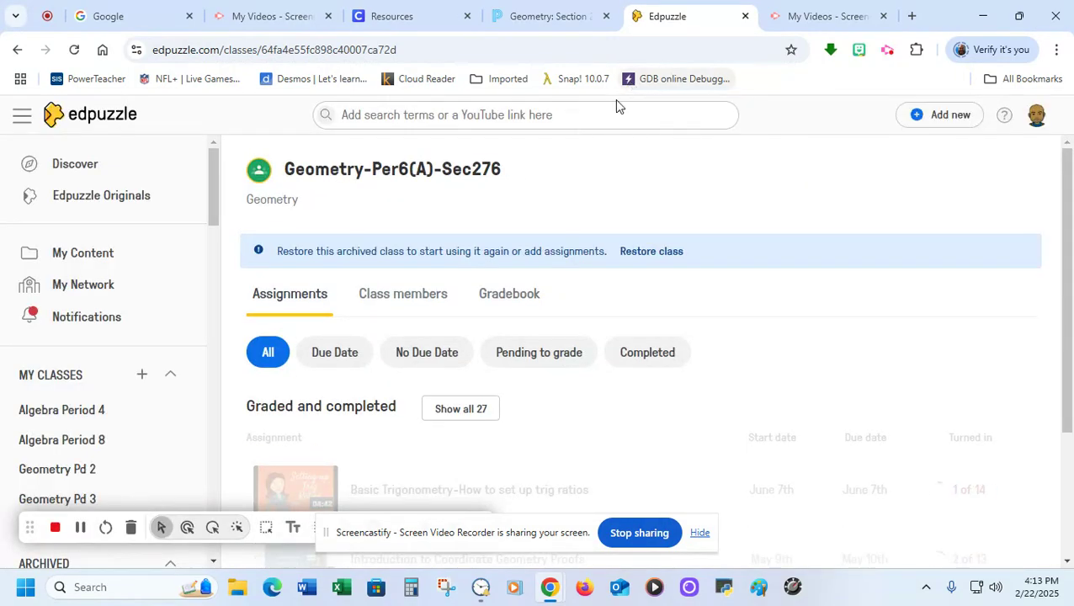
scroll(379, 319, down, 2)
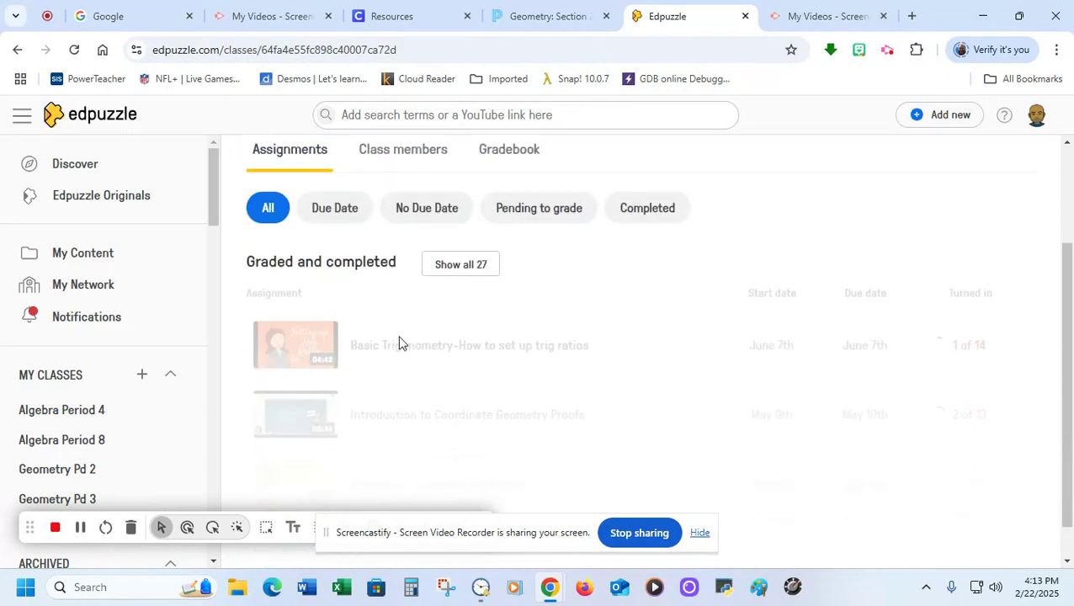
click(454, 261)
click(471, 407)
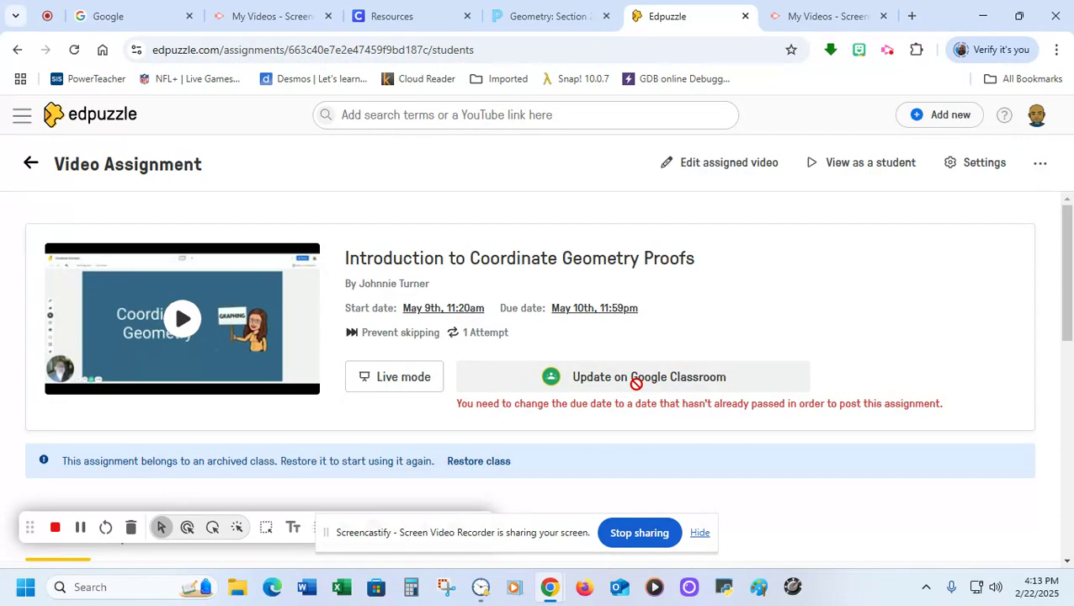
click(1034, 165)
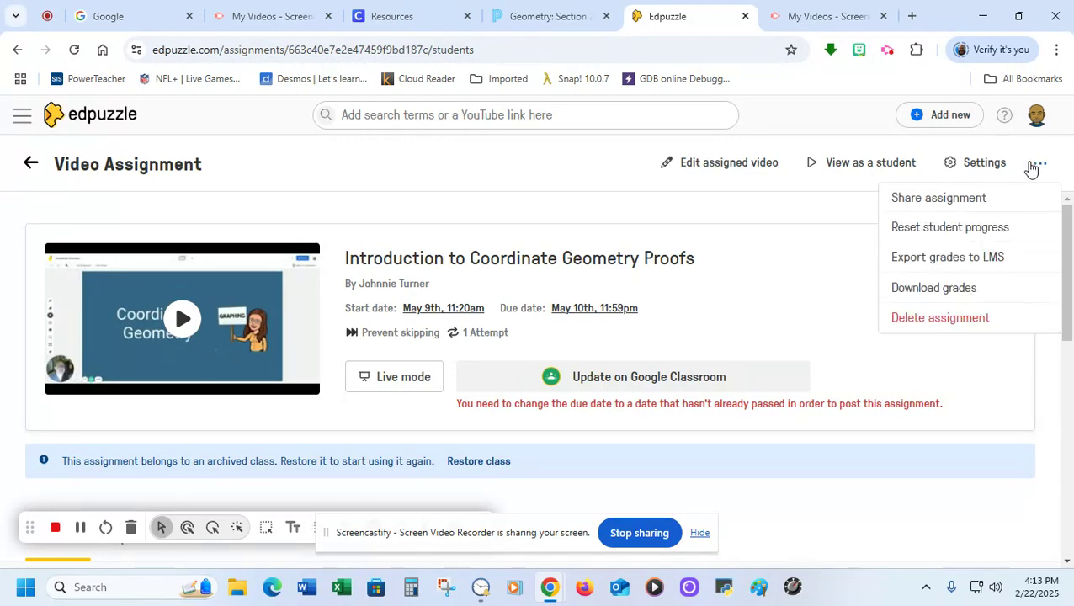
click(944, 203)
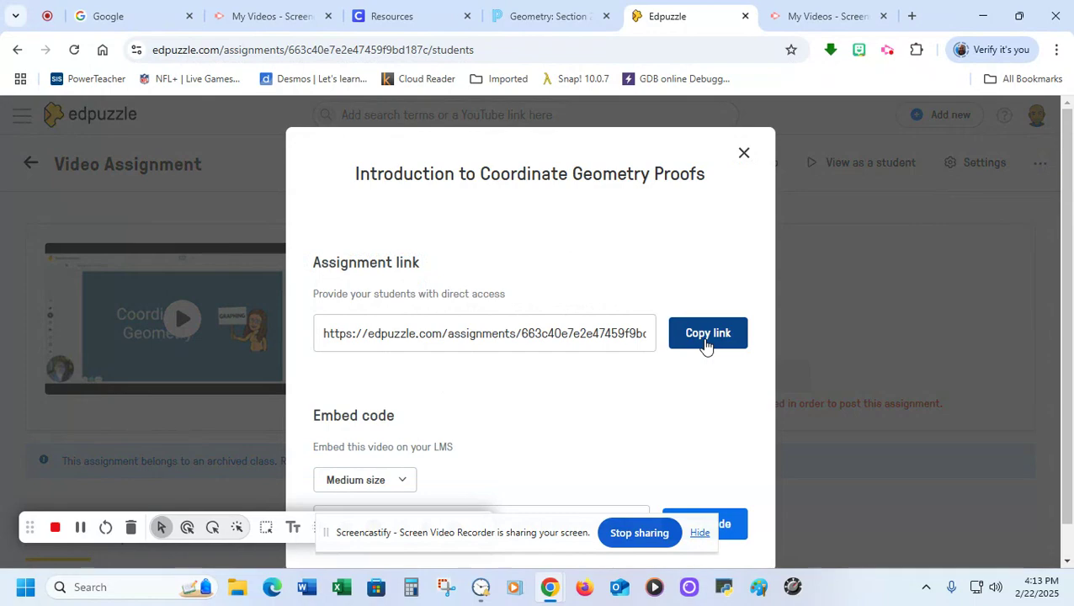
click(703, 342)
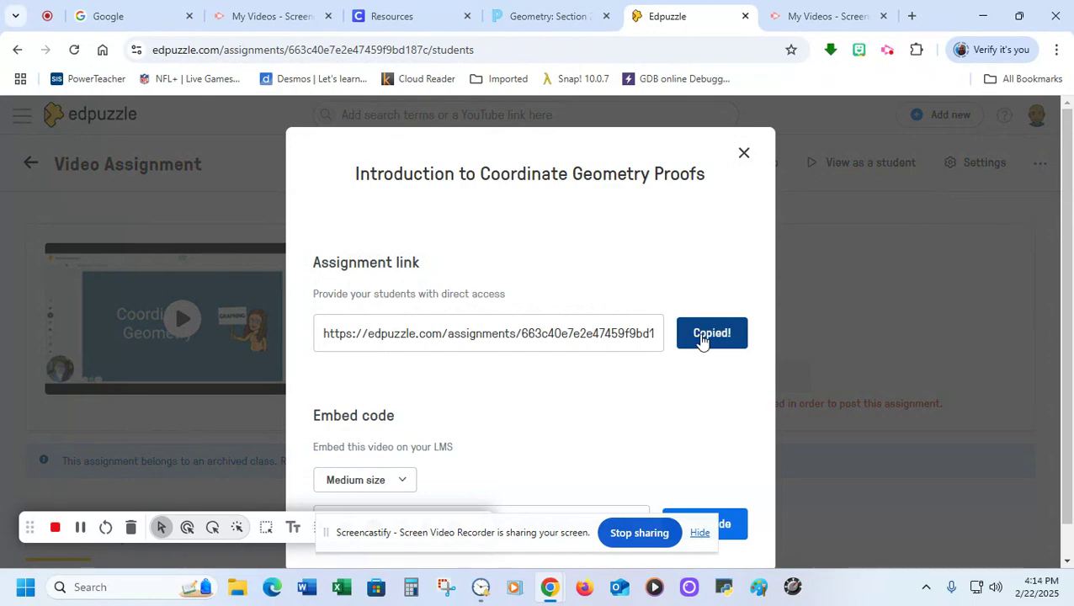
click(557, 17)
Step: Paste the Edpuzzle URL as a link titled 'Click Here' and attach it
click(499, 233)
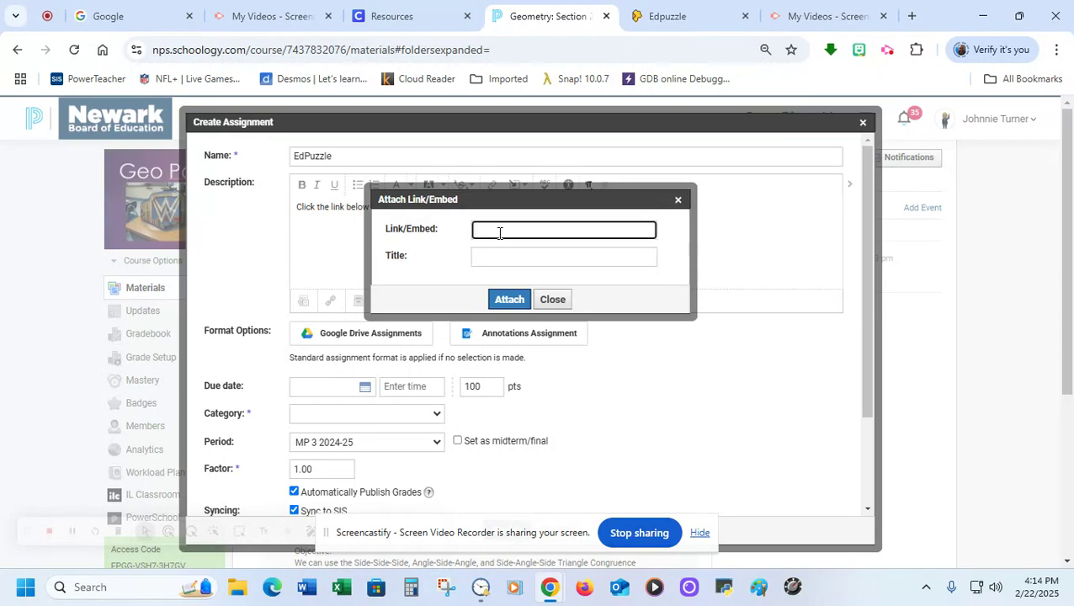
key(ctrl+v)
click(496, 252)
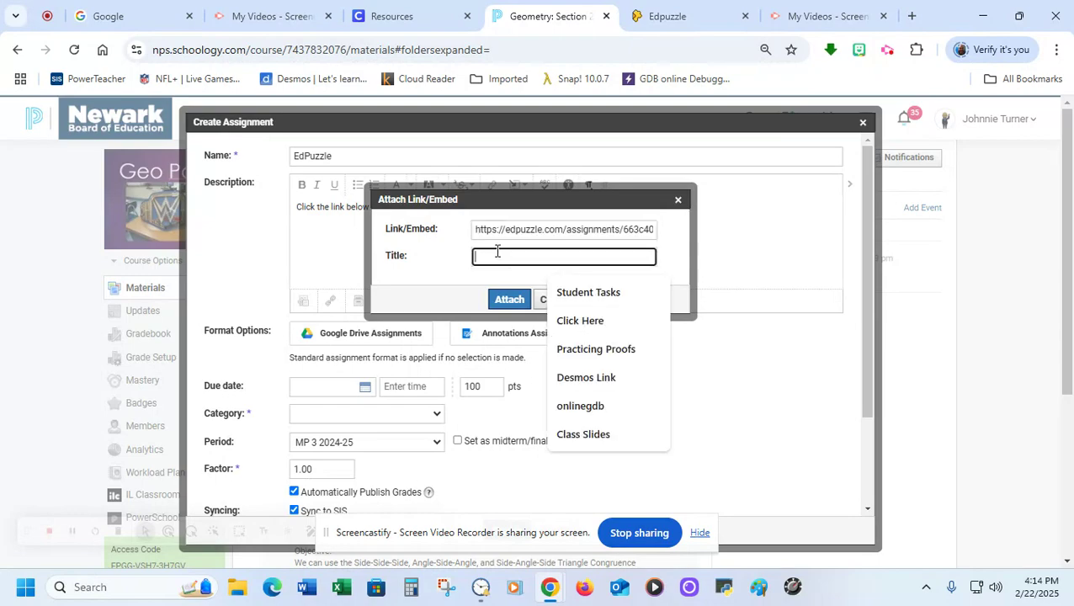
text(Click Here)
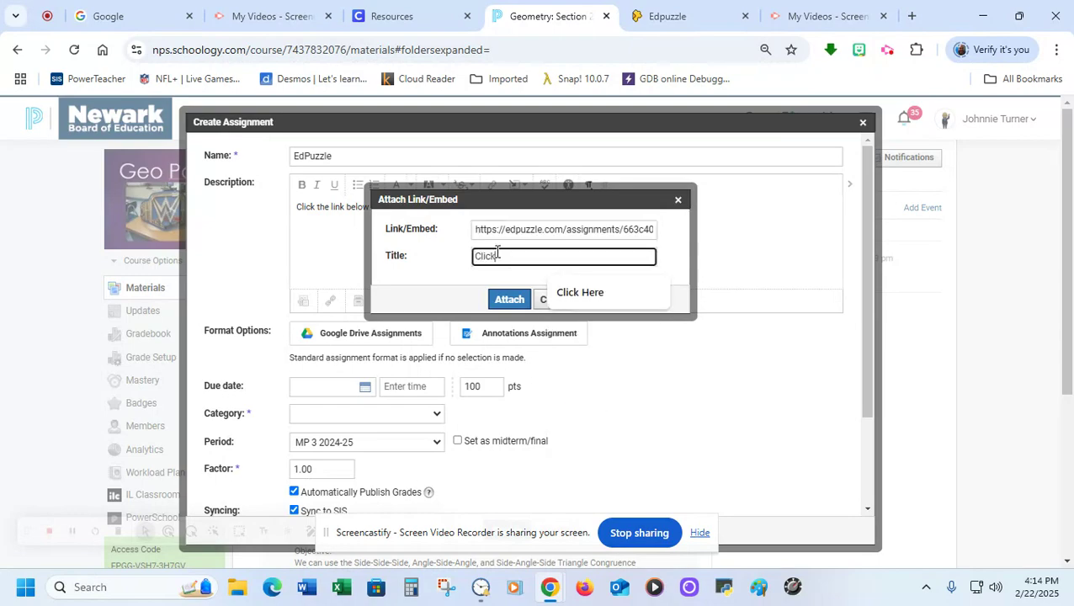
click(509, 301)
Step: Set the due date to February 25 and category Formative Assessment, then create the assignment
scroll(393, 362, down, 2)
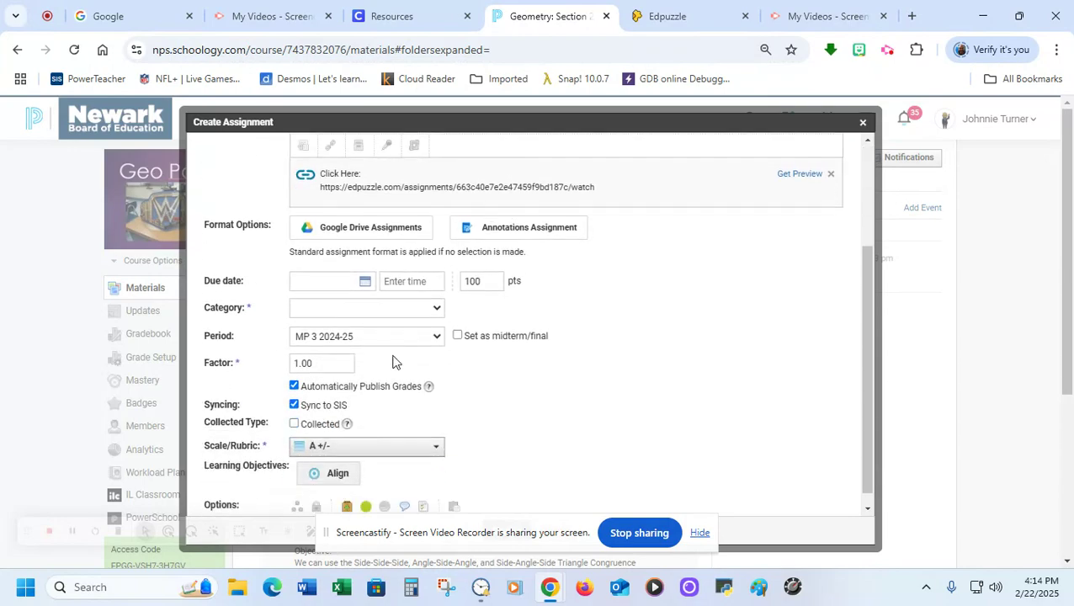
click(365, 281)
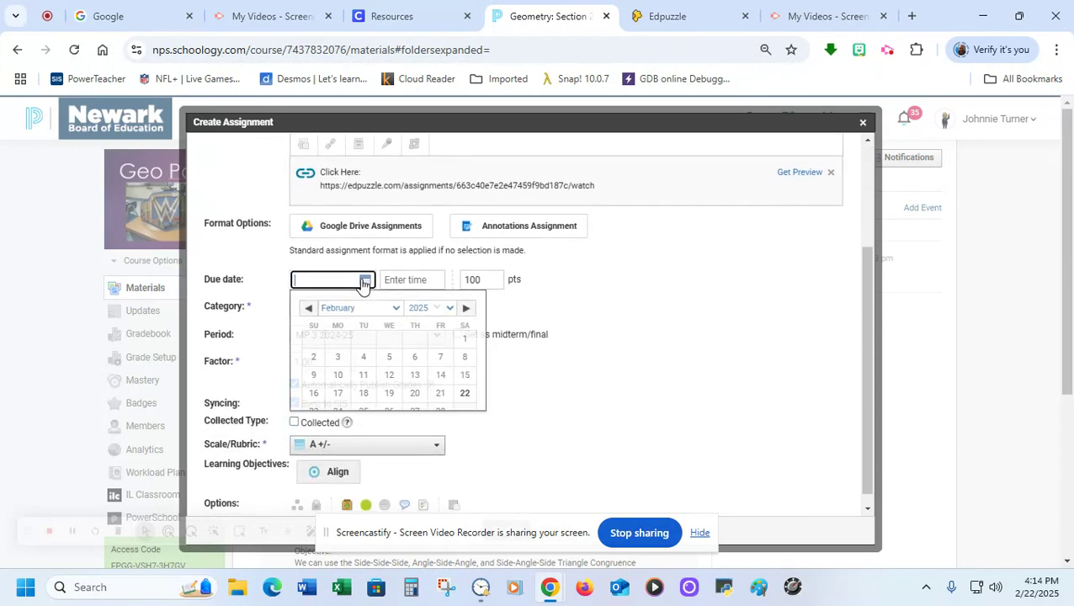
click(365, 413)
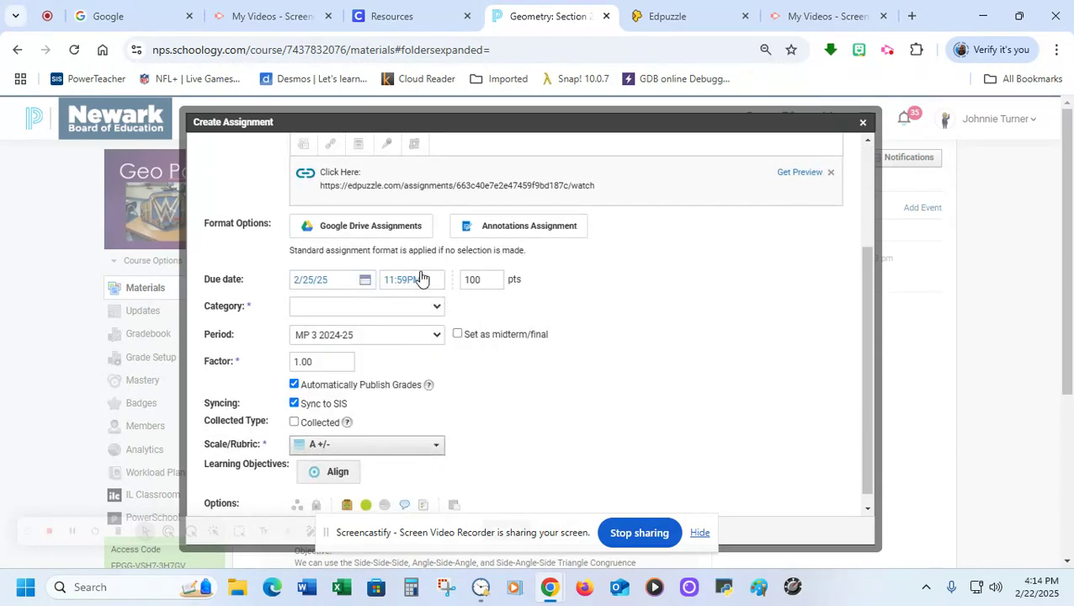
click(376, 314)
click(353, 362)
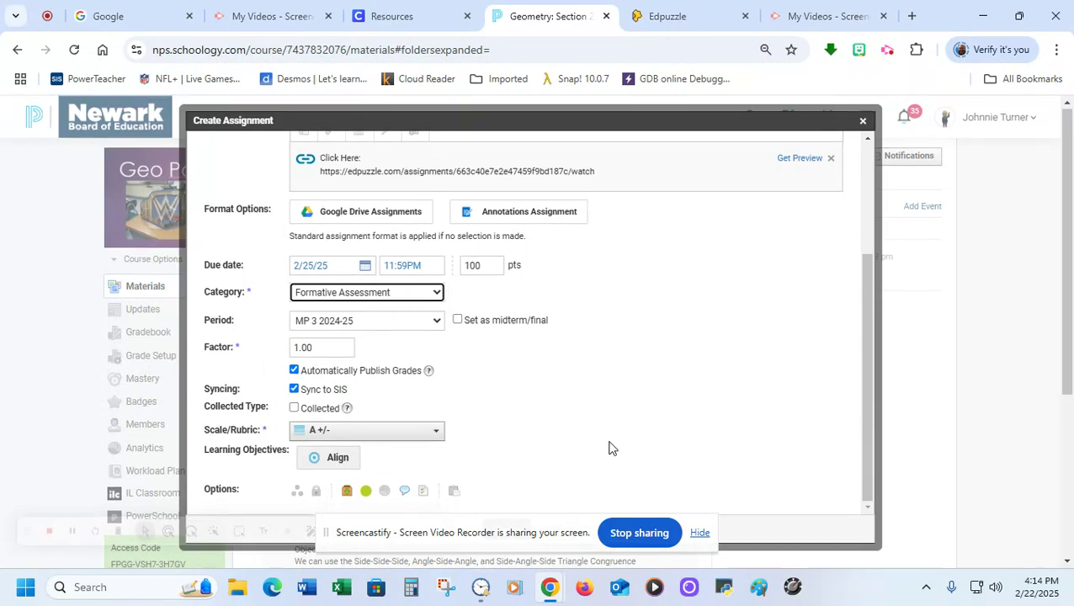
scroll(610, 448, down, 2)
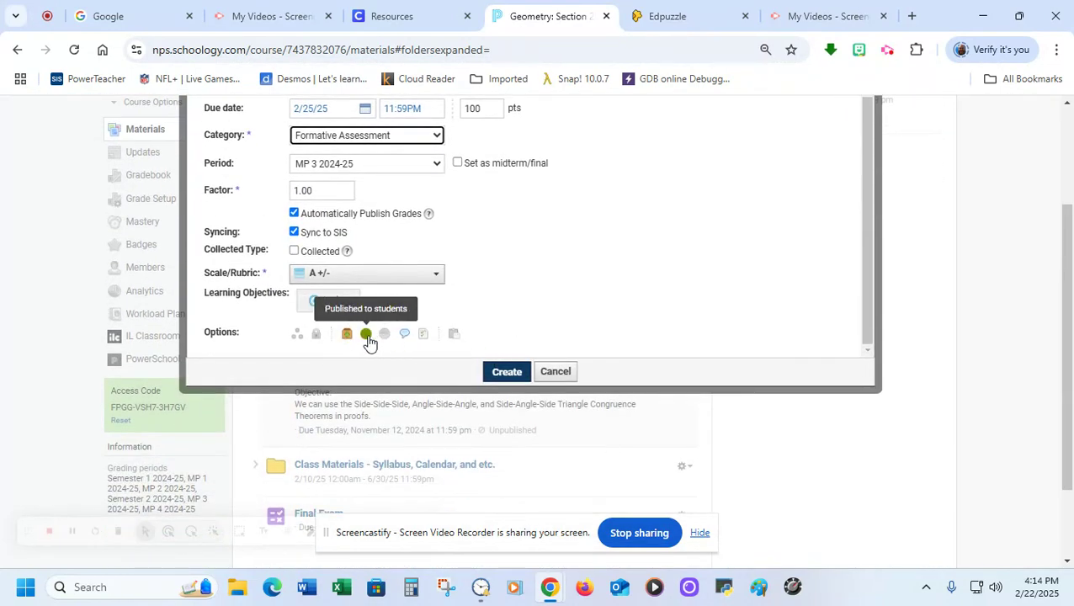
click(495, 378)
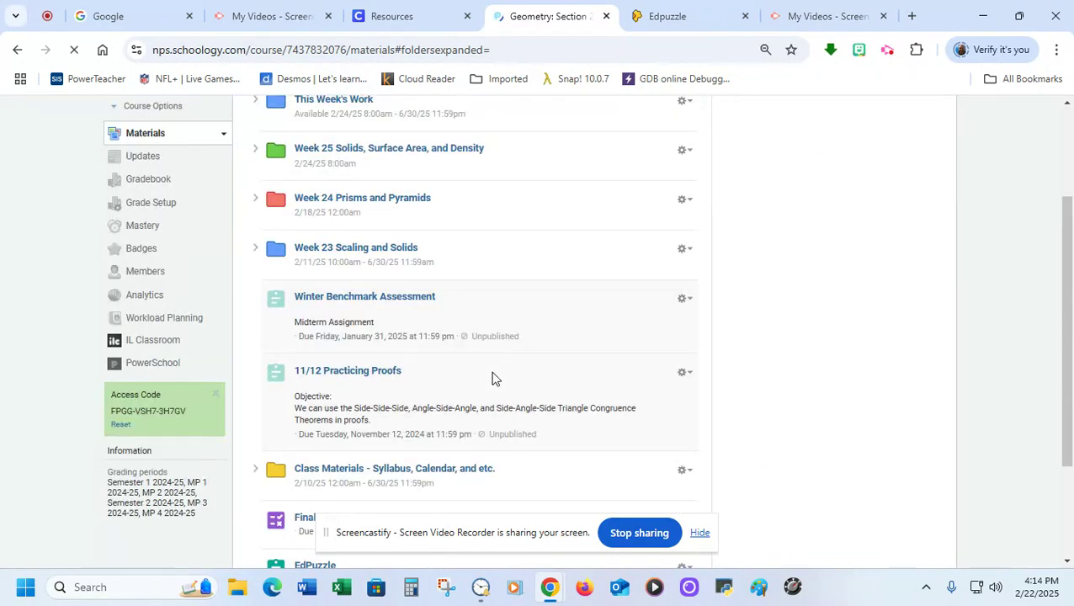
Step: Open the EdPuzzle assignment from Materials and follow its Click Here link to Edpuzzle
scroll(492, 378, down, 3)
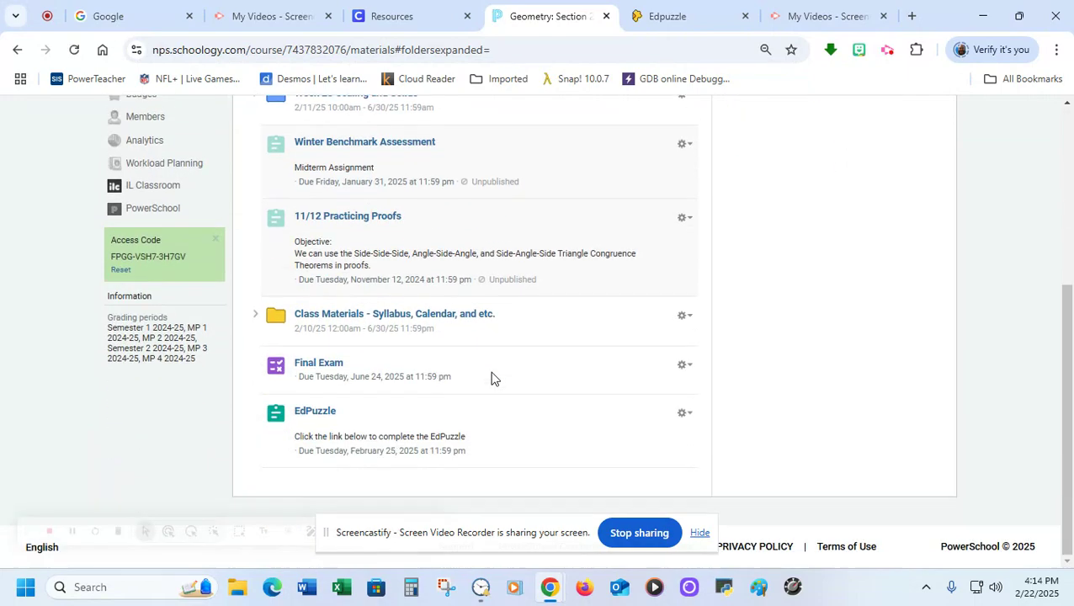
click(328, 417)
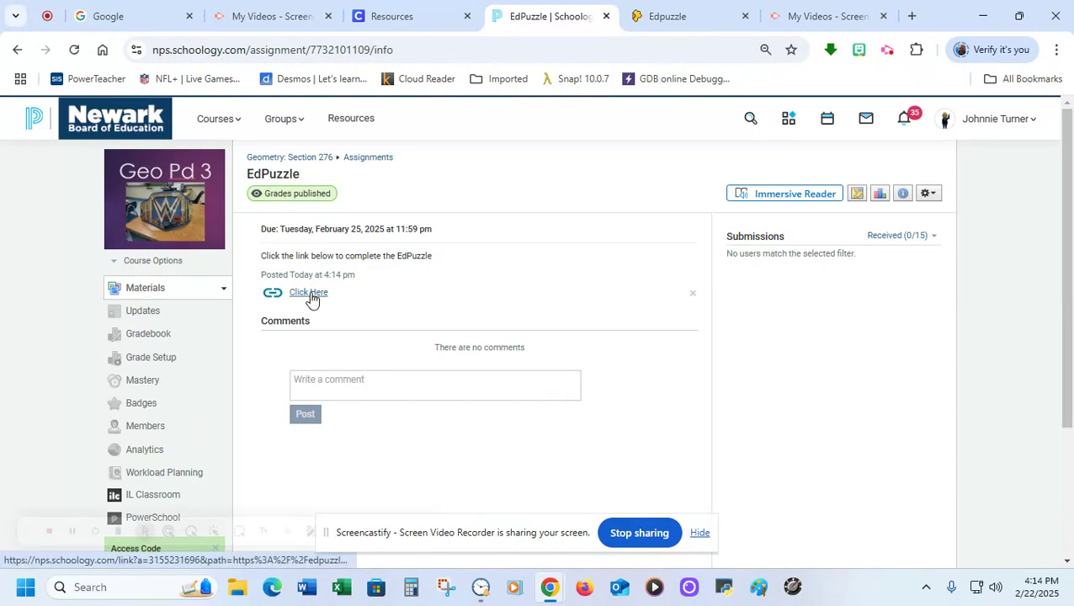
click(310, 292)
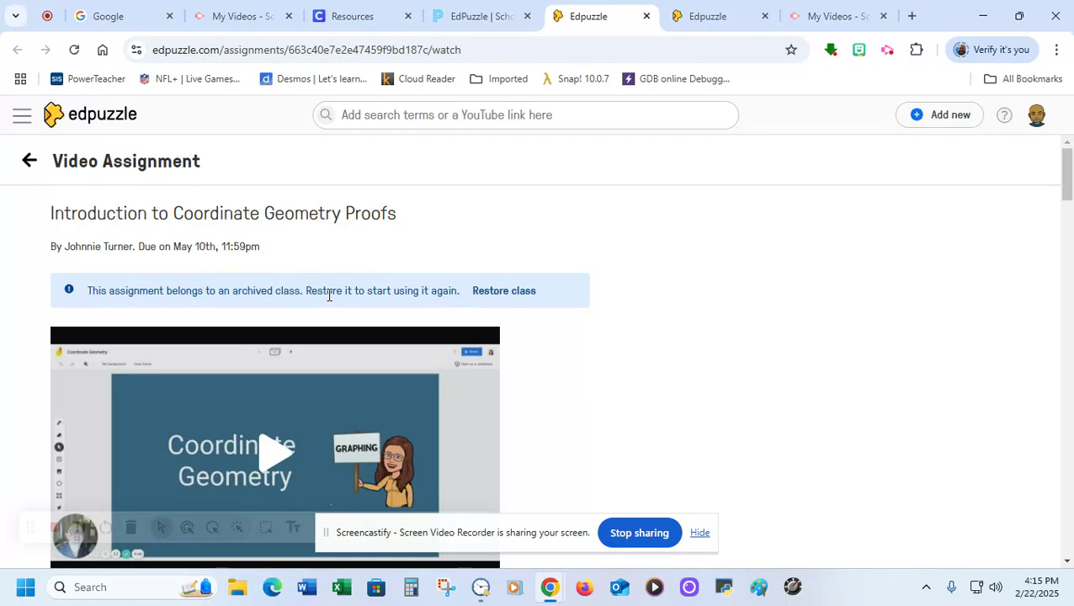
Step: Return to the EdPuzzle assignment tab in Schoology
click(476, 19)
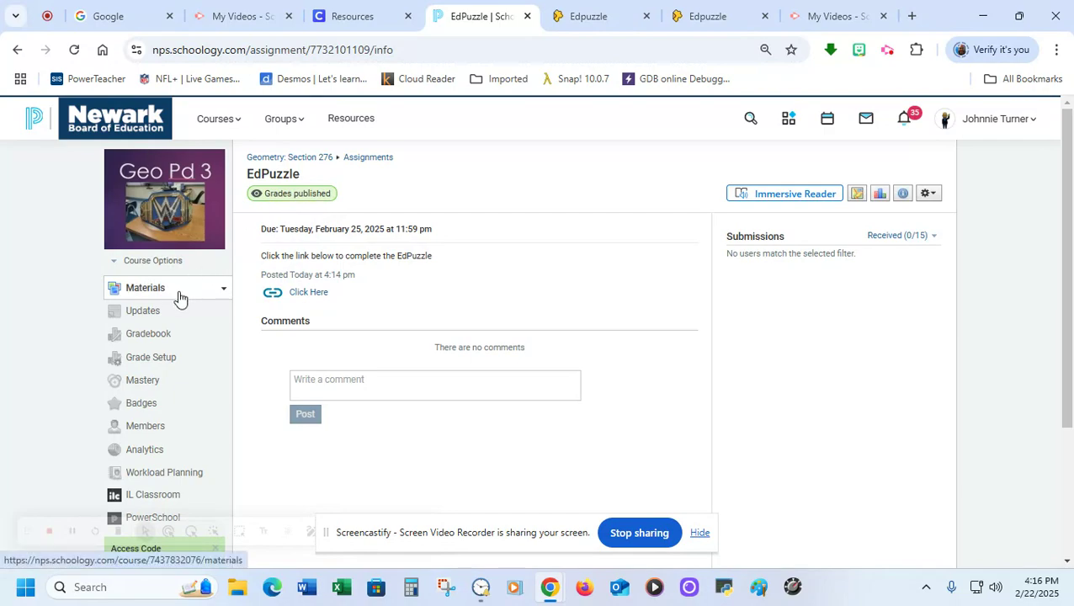
Step: Confirm the gradebook's new EdPuzzle column, then return to Materials and expand This Week's Work
click(149, 335)
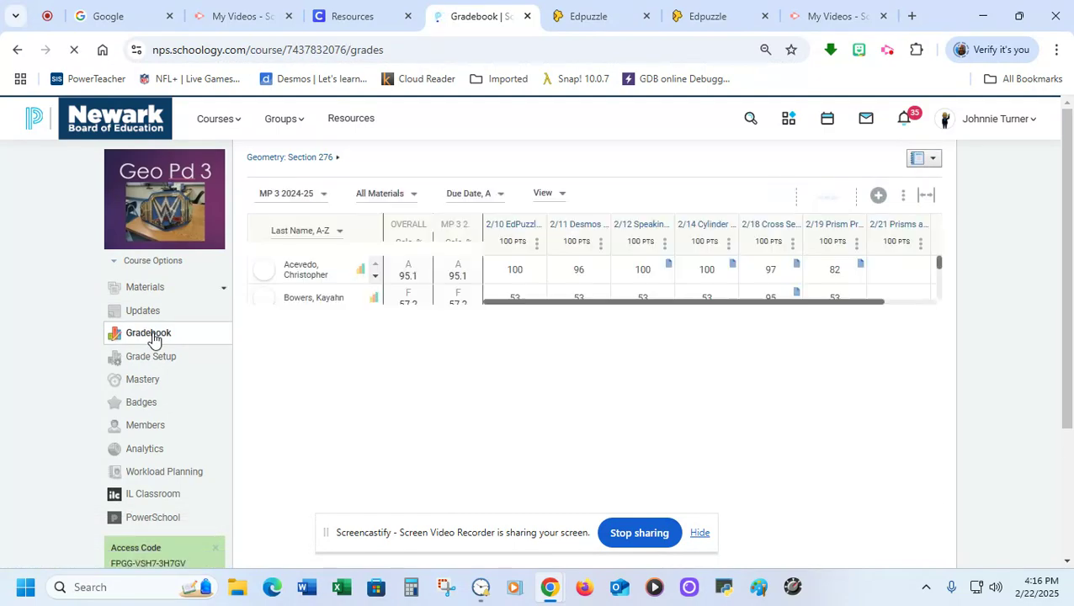
scroll(314, 362, down, 2)
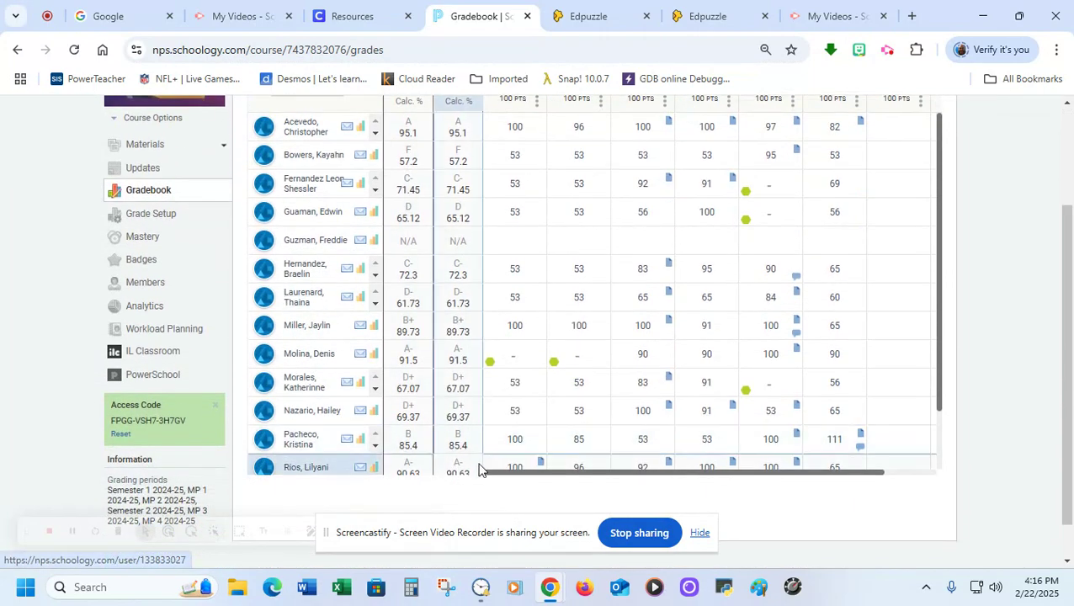
drag(569, 479, 659, 476)
scroll(821, 383, up, 3)
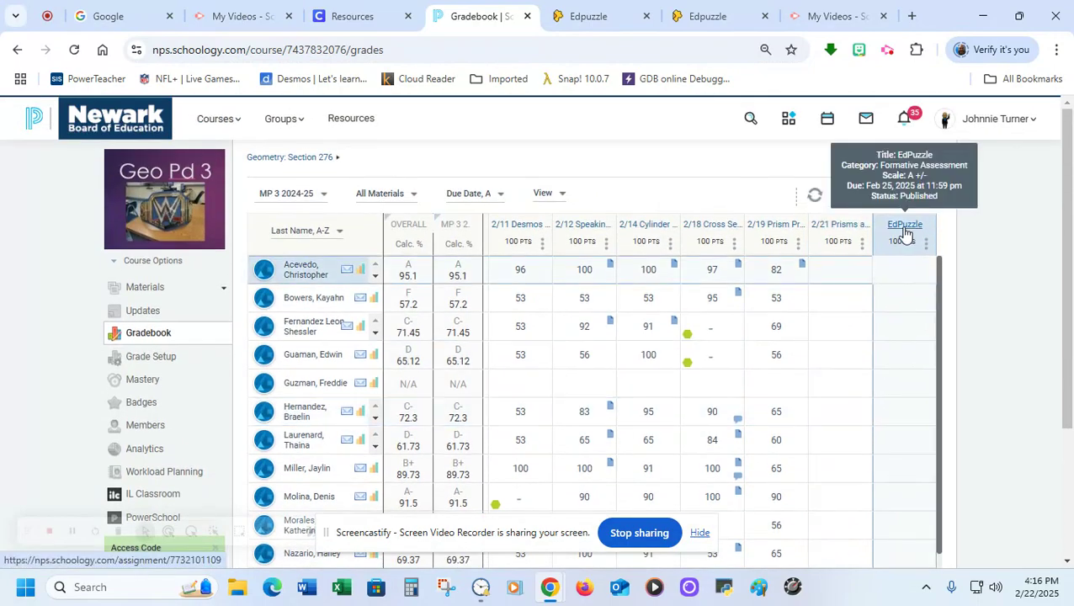
click(146, 292)
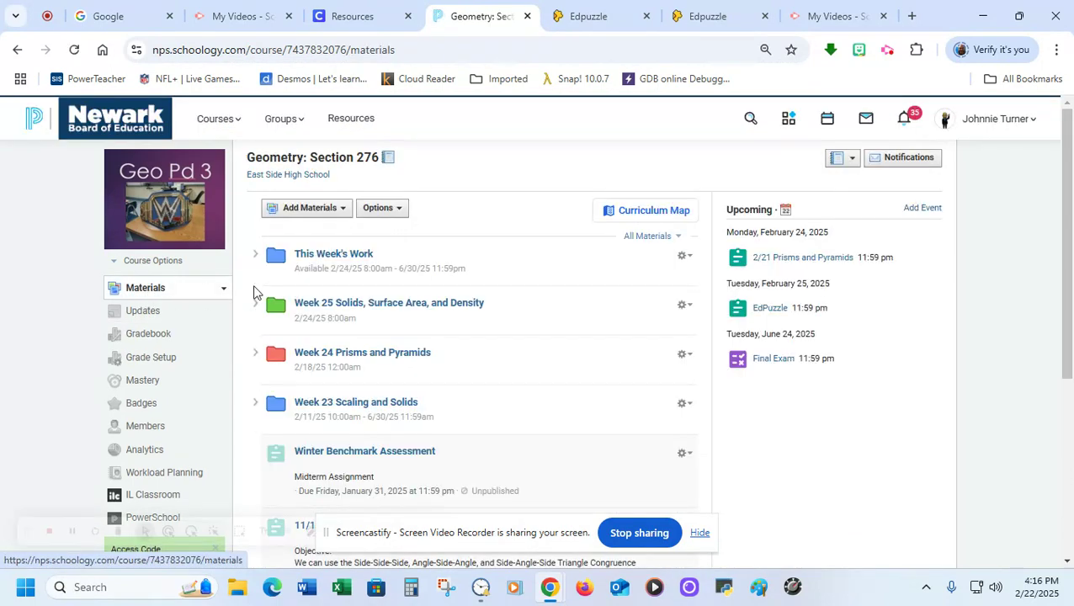
click(257, 254)
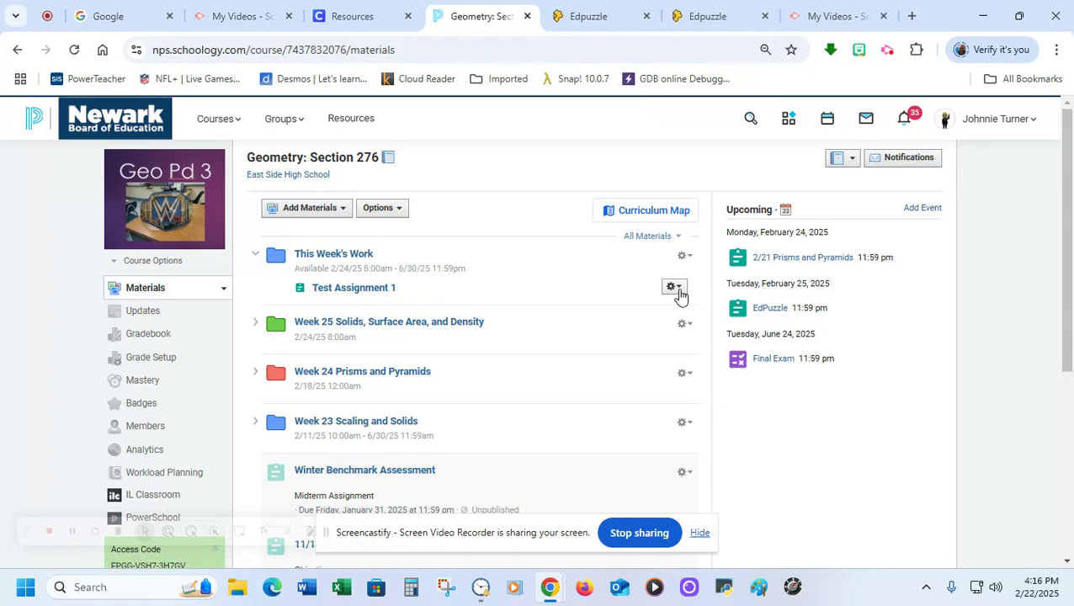
Step: Open Test Assignment 1 for editing from its gear menu
click(678, 292)
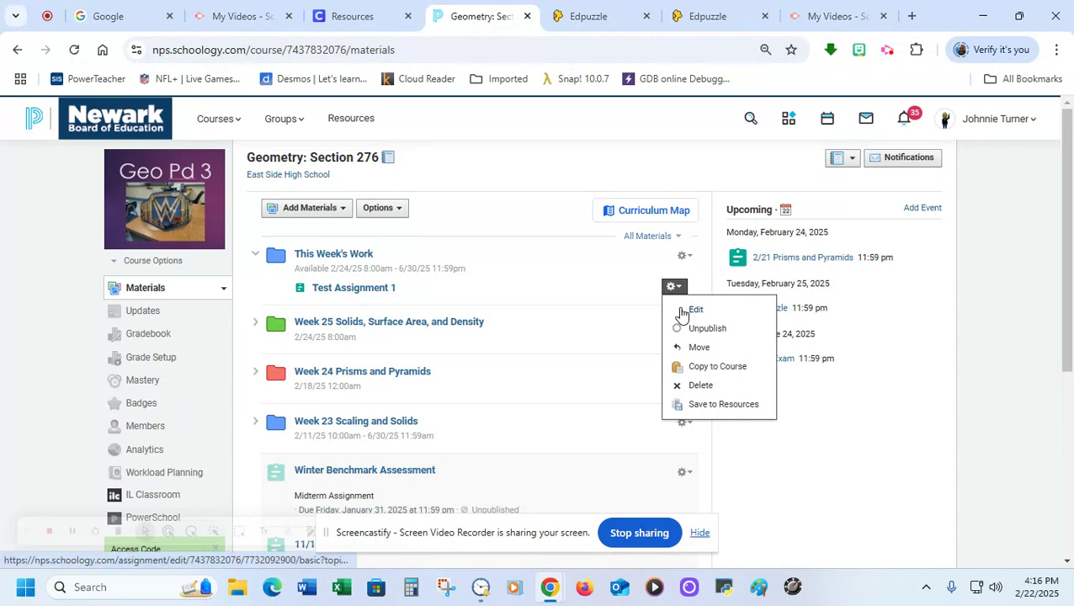
click(686, 309)
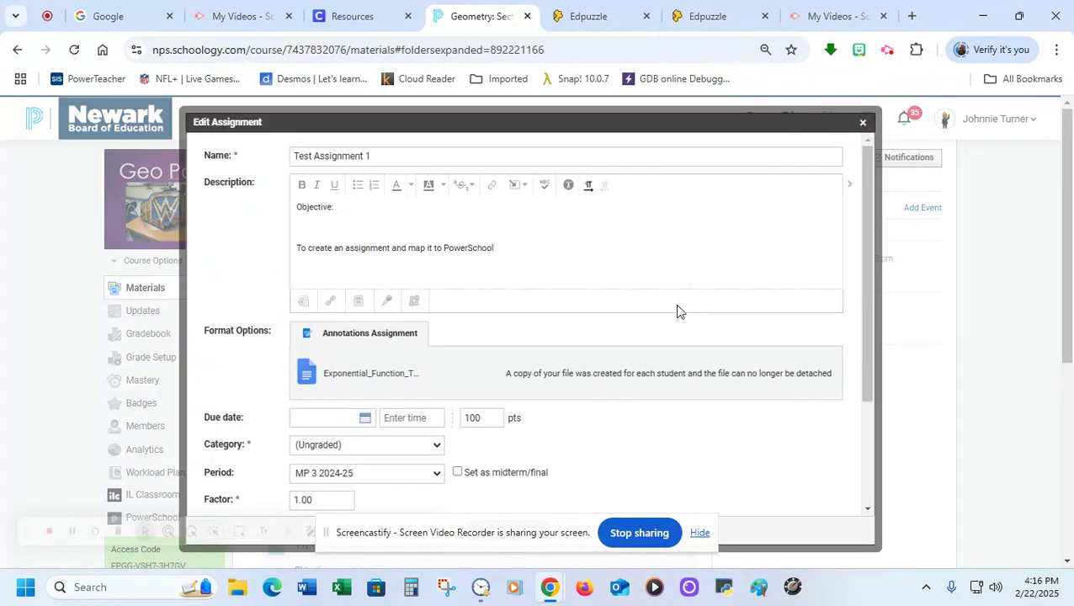
click(364, 417)
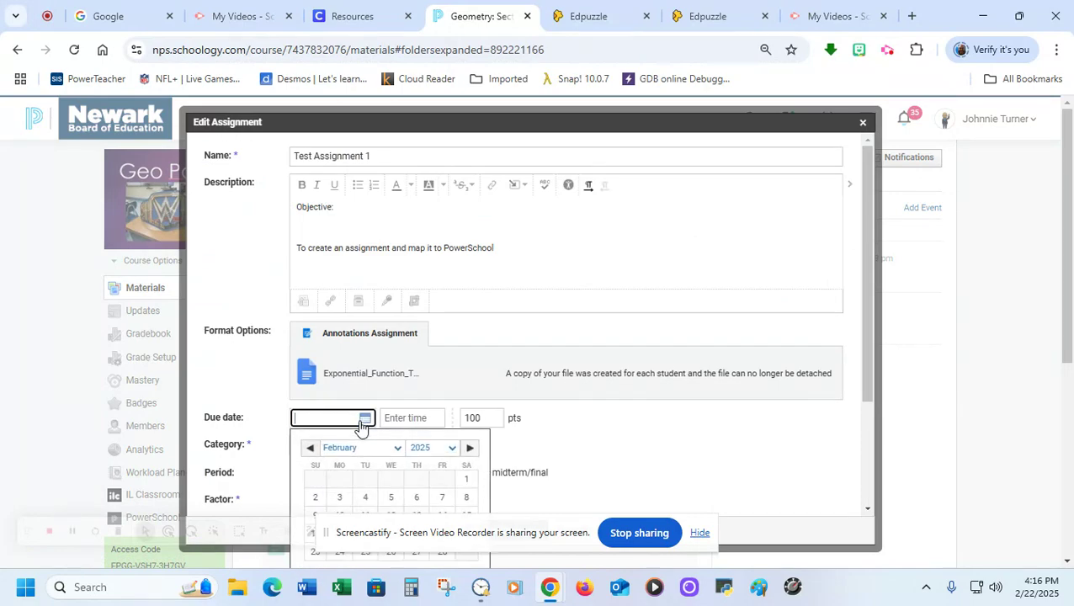
scroll(383, 411, down, 1)
scroll(383, 413, down, 1)
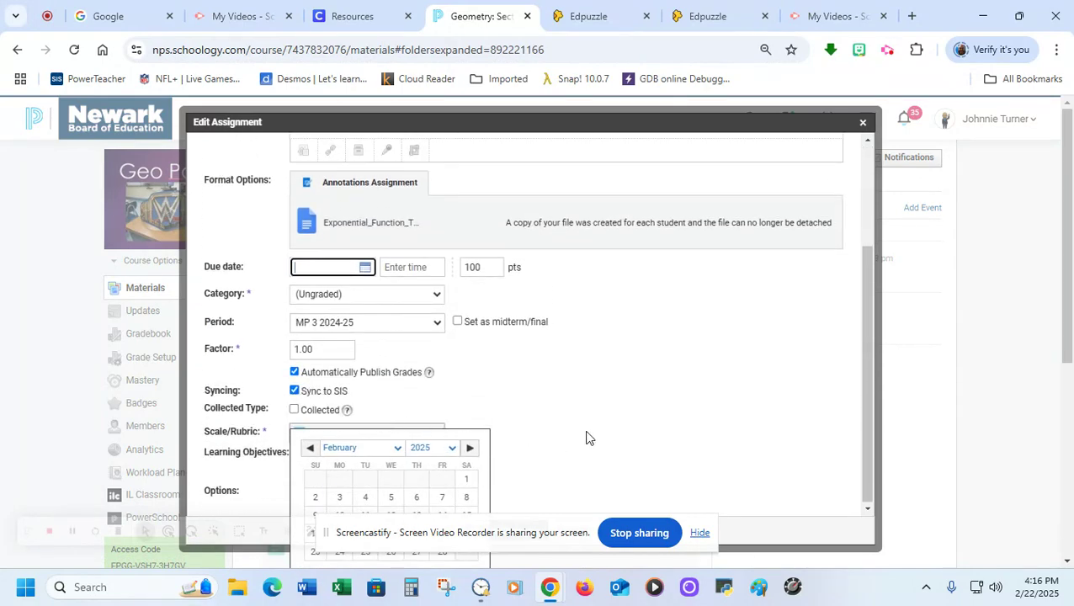
drag(327, 532, 503, 477)
scroll(631, 415, down, 1)
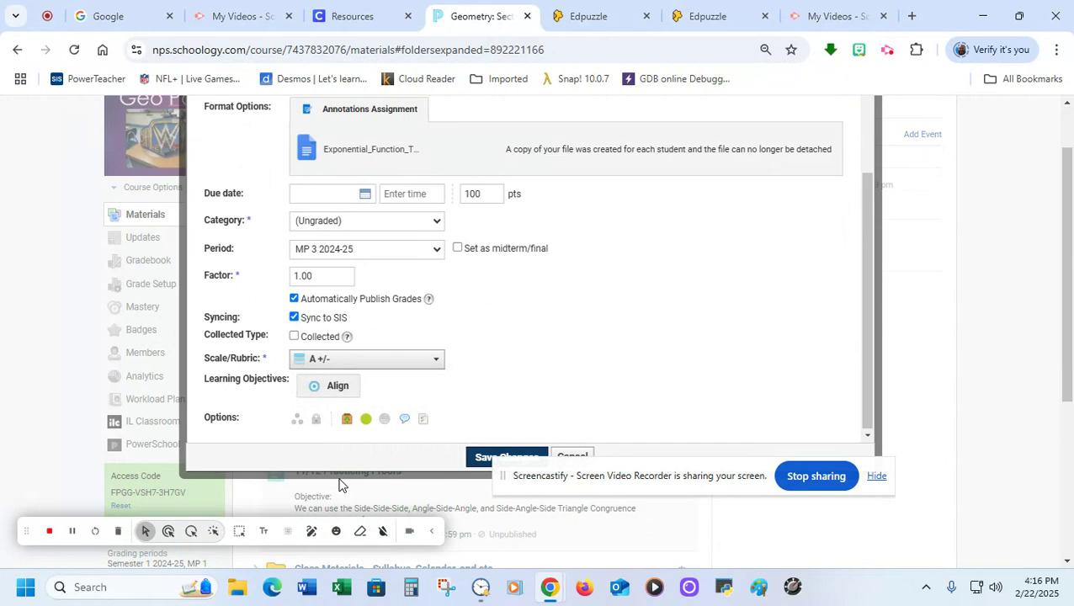
Step: Set the due date to February 22, 2025, category Formative Assessment, and save the changes
click(332, 219)
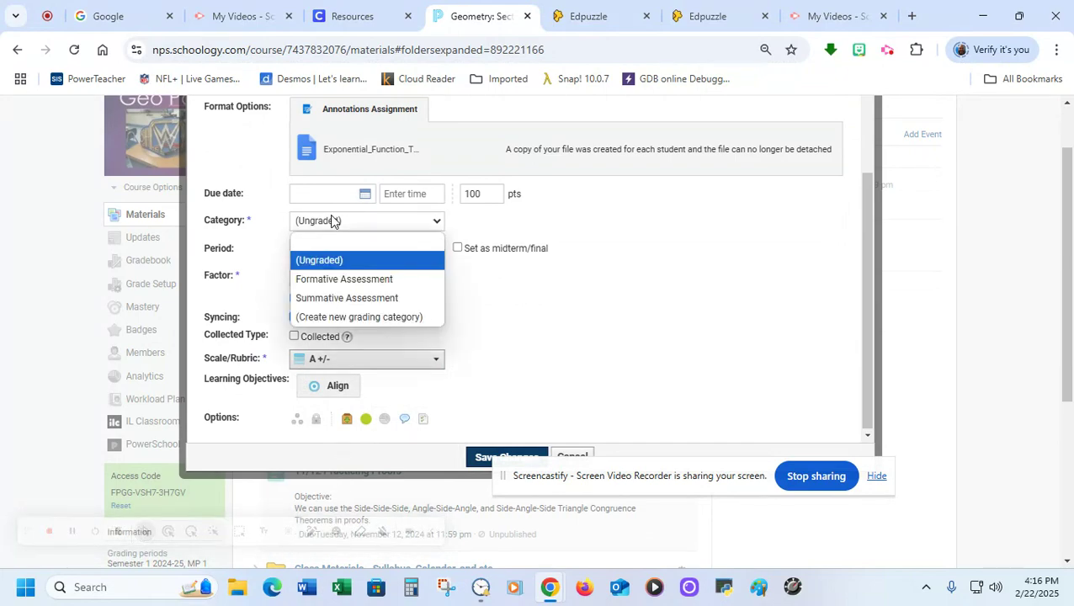
click(322, 197)
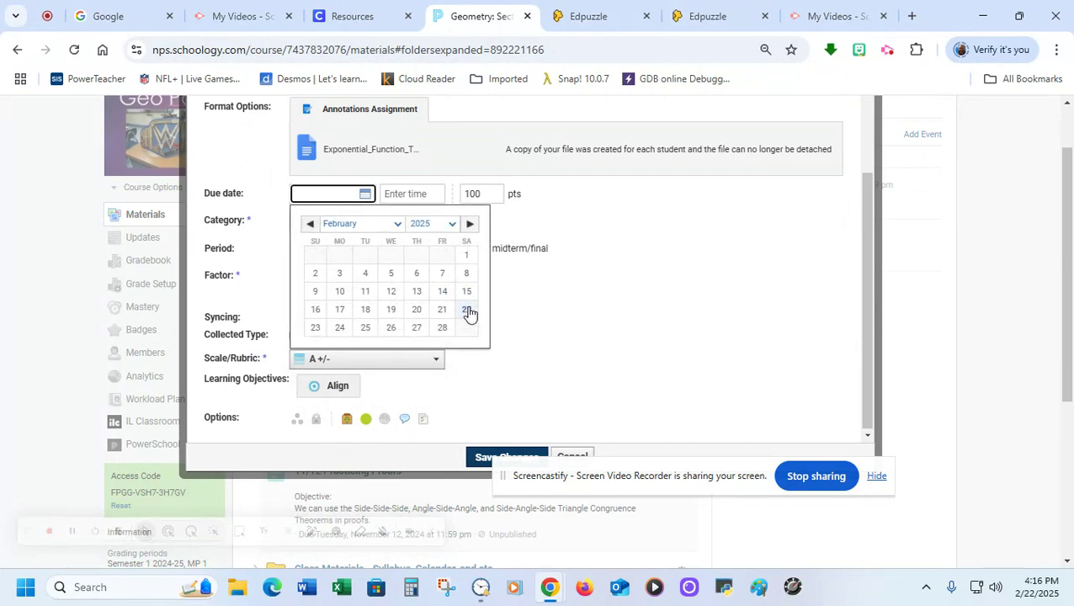
click(467, 310)
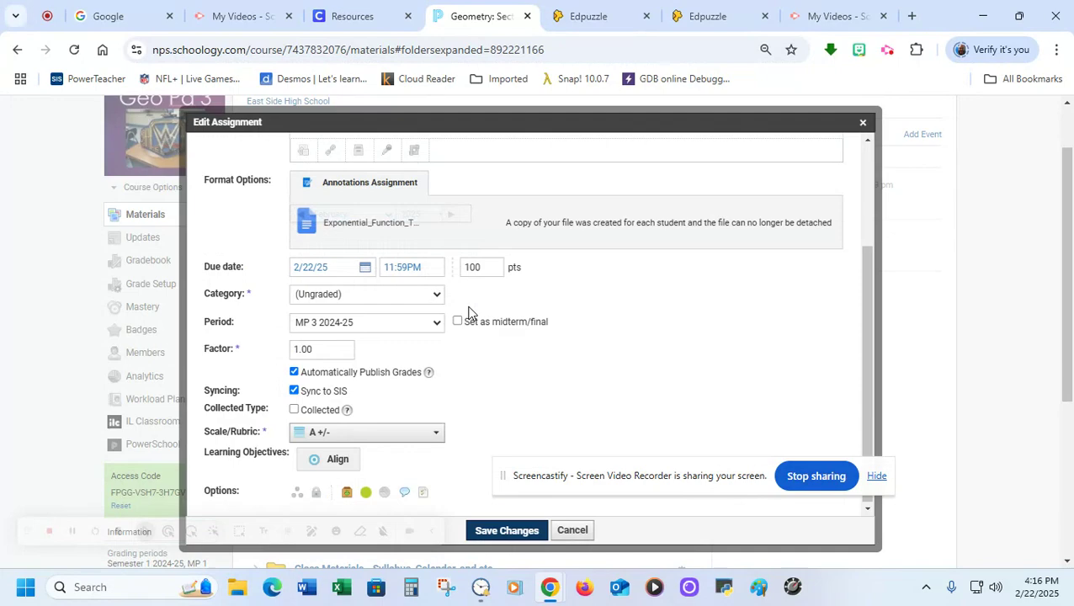
click(403, 294)
click(335, 351)
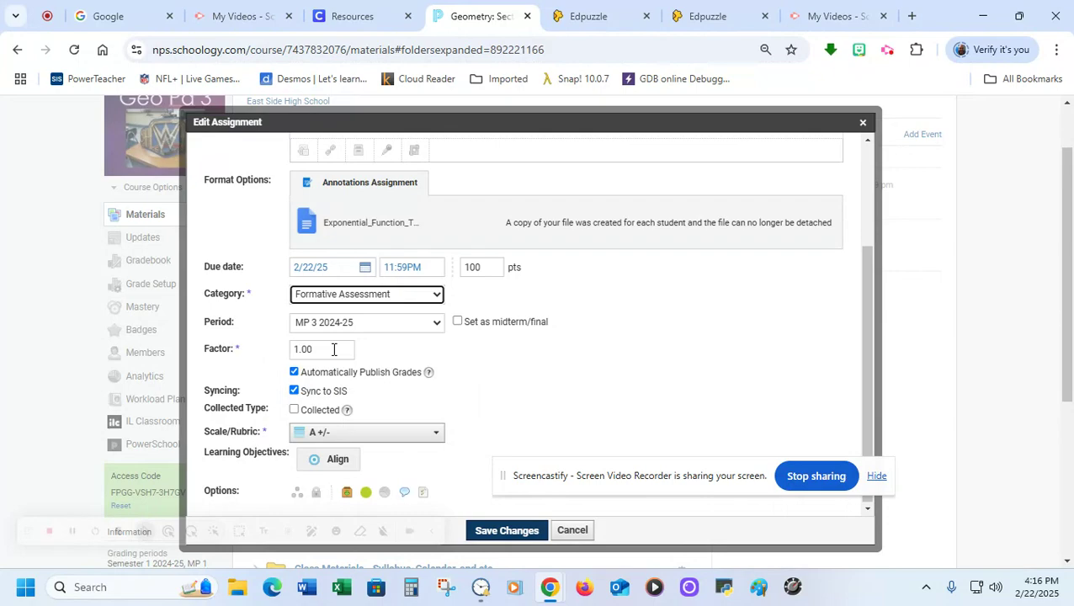
scroll(513, 416, down, 2)
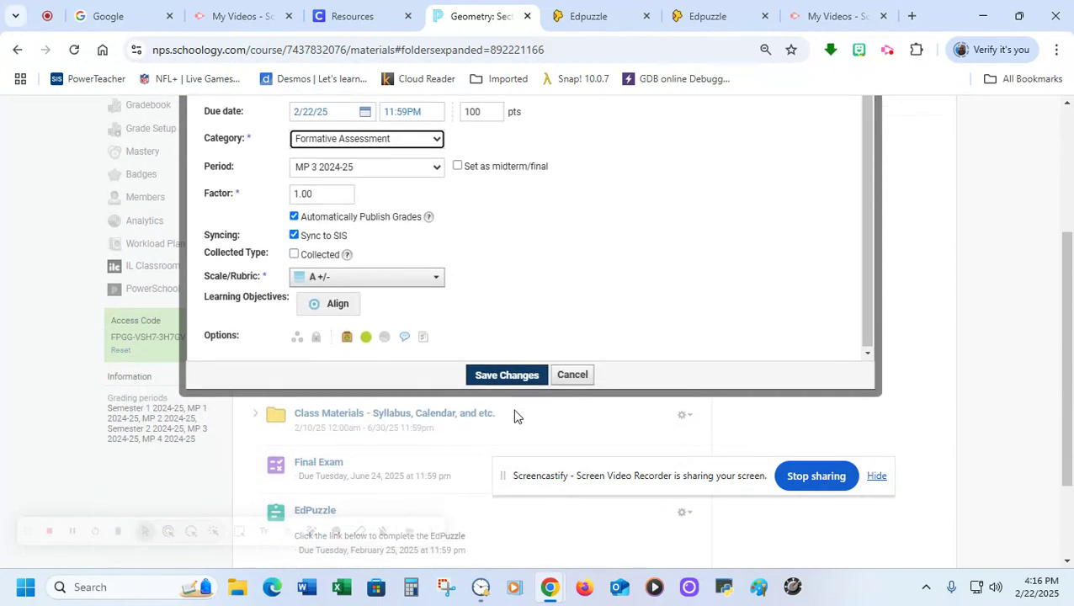
click(506, 374)
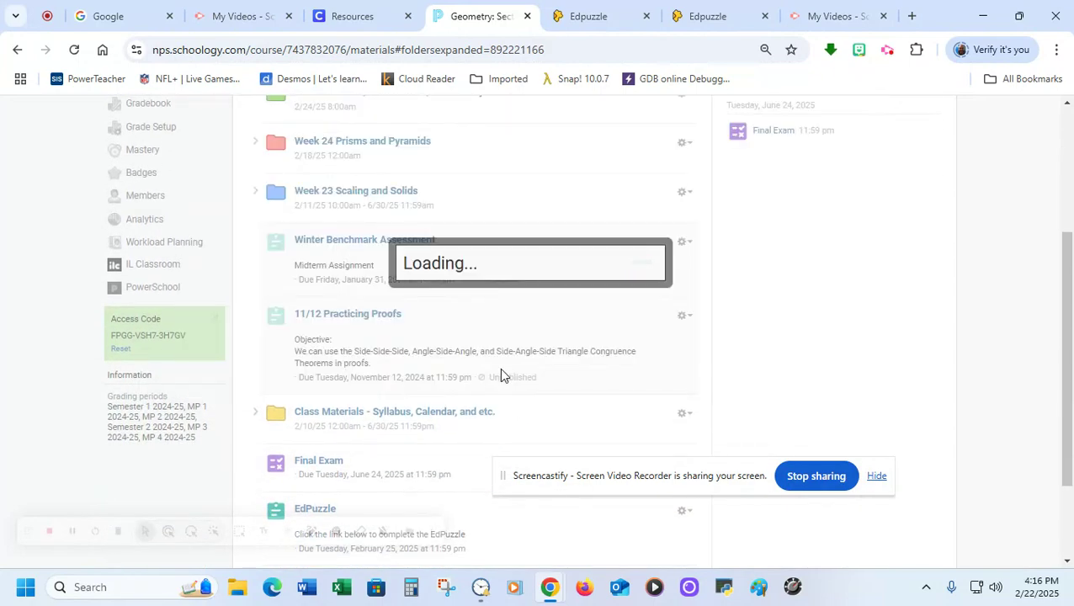
scroll(501, 376, up, 3)
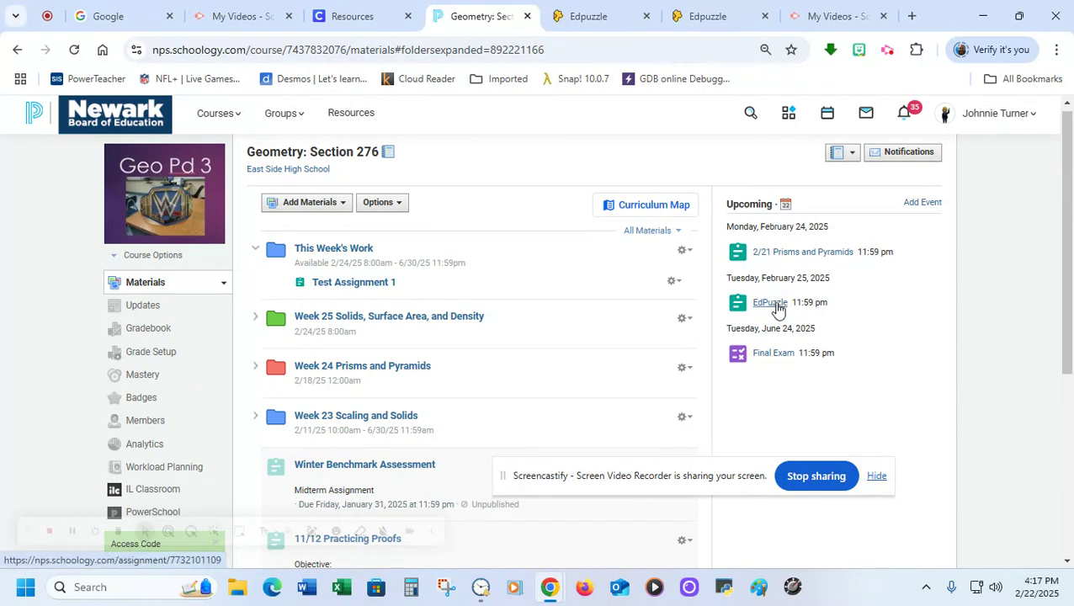
Step: Open the gradebook and scroll to the empty Test Assignment 1 column
click(143, 328)
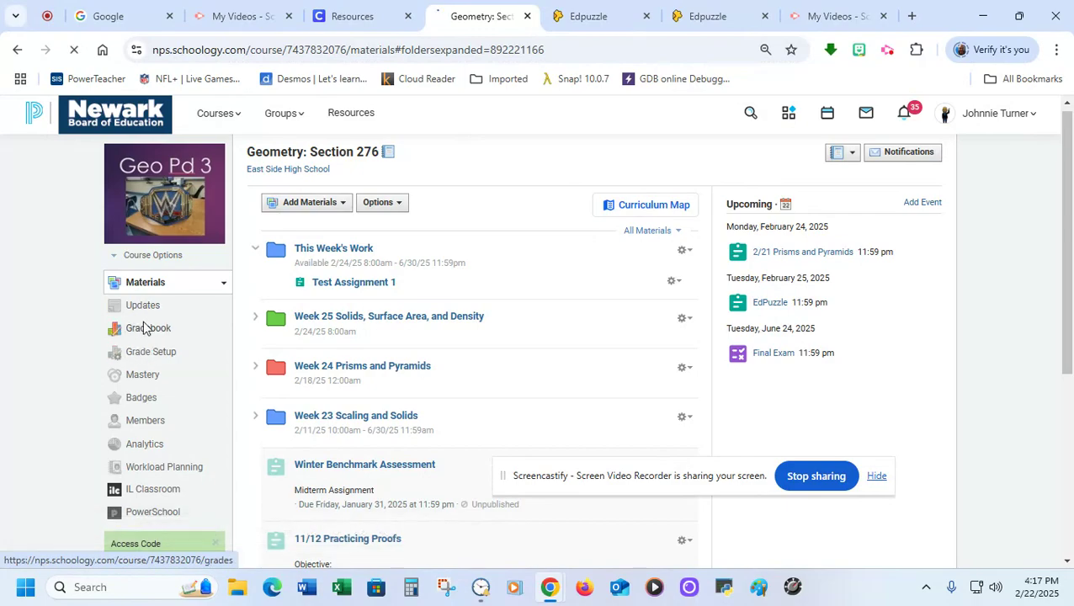
scroll(421, 362, down, 2)
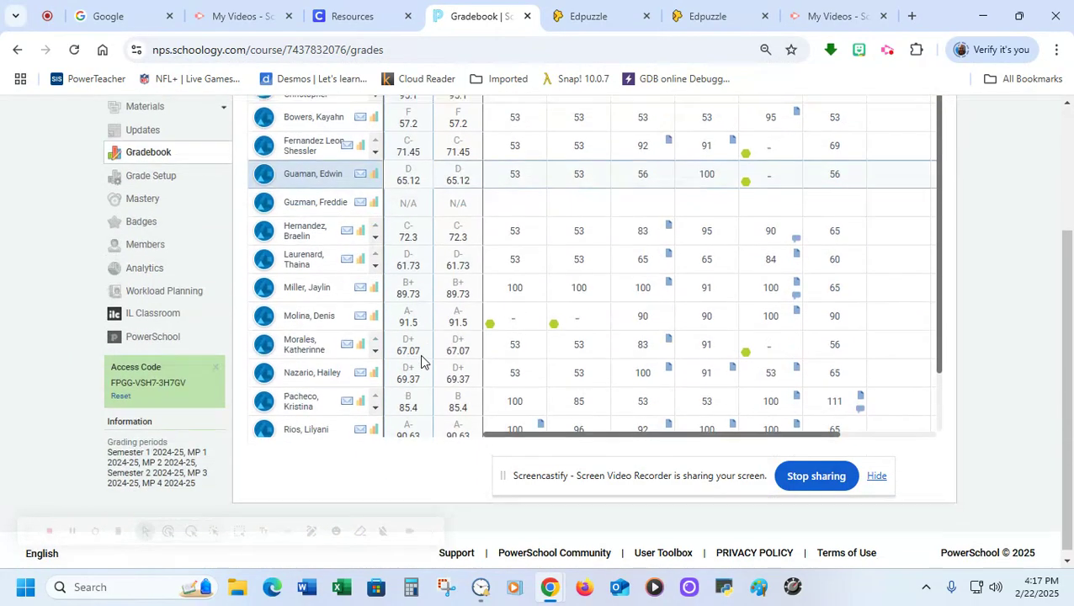
drag(513, 428, 732, 361)
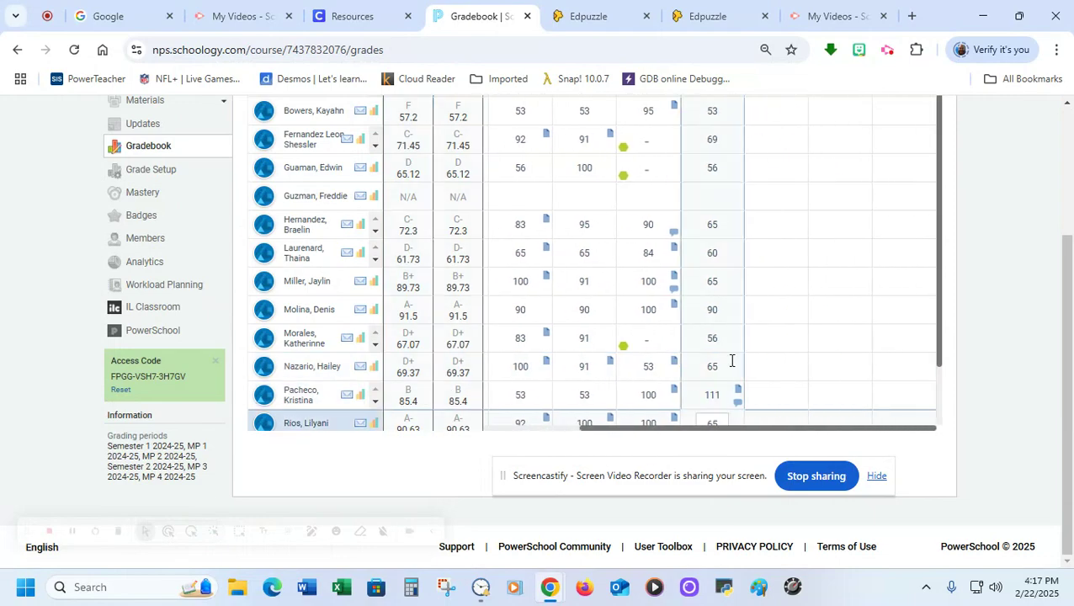
scroll(737, 349, up, 3)
click(768, 269)
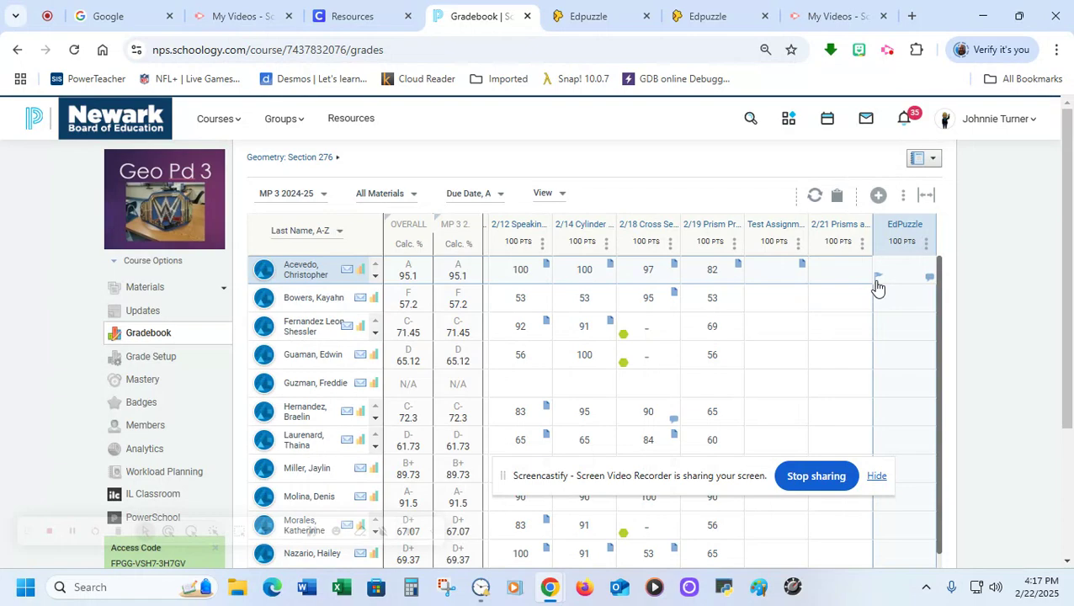
Step: Enter Test Assignment 1 scores of 0, 100 and 125 for the first three students
click(768, 266)
click(763, 271)
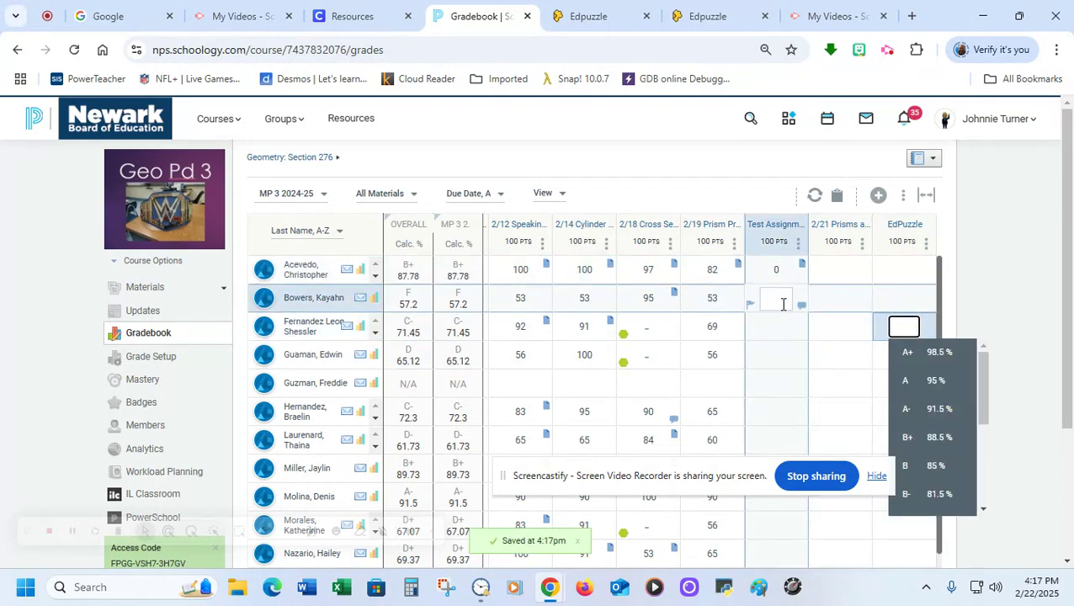
click(778, 300)
text(1)
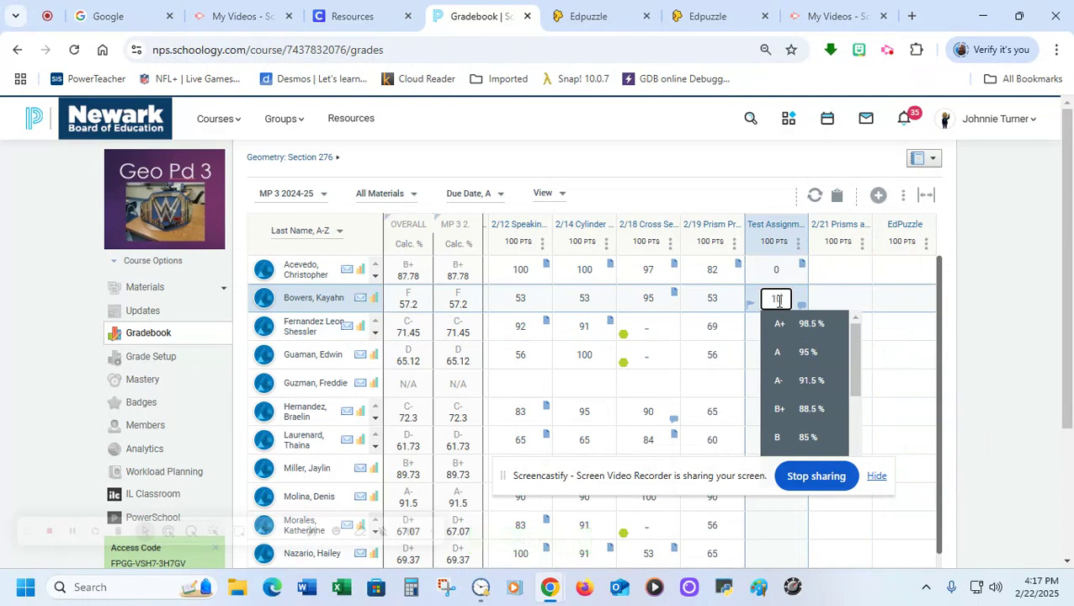
text(00)
key(Tab)
click(773, 328)
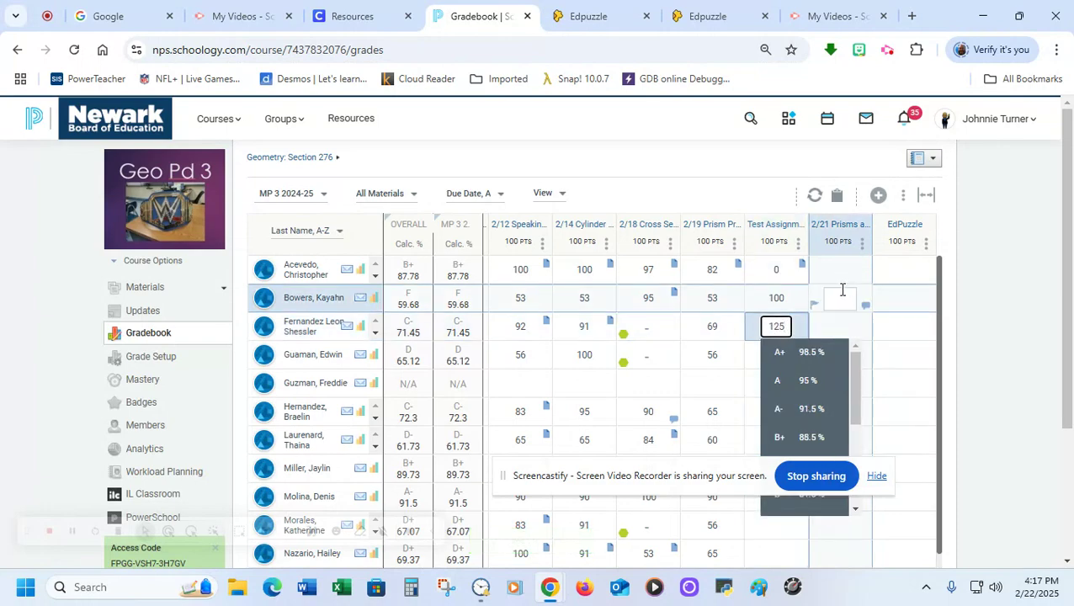
click(840, 269)
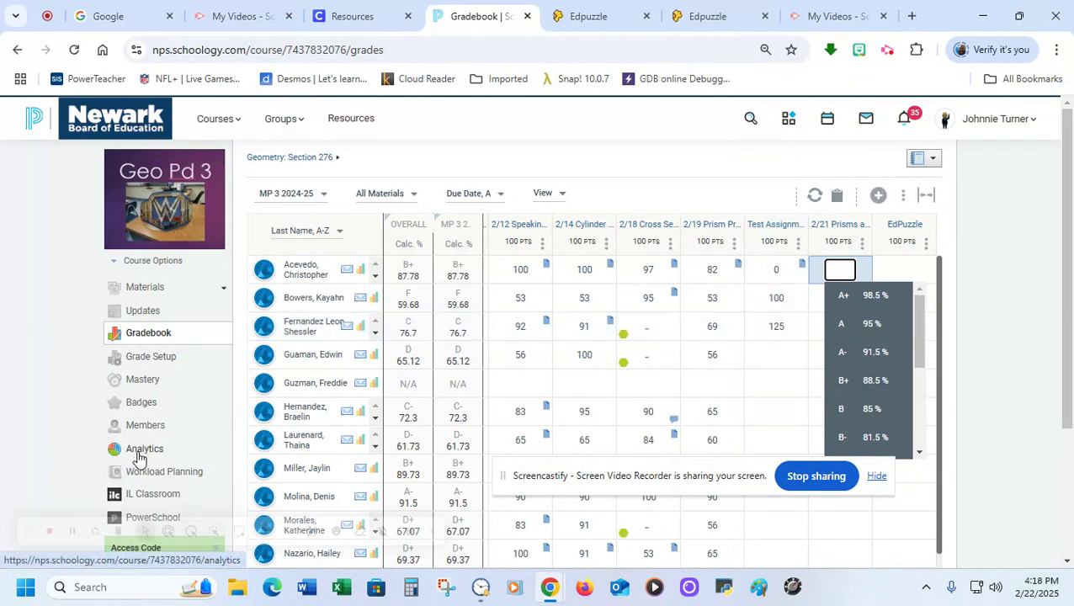
scroll(139, 457, down, 2)
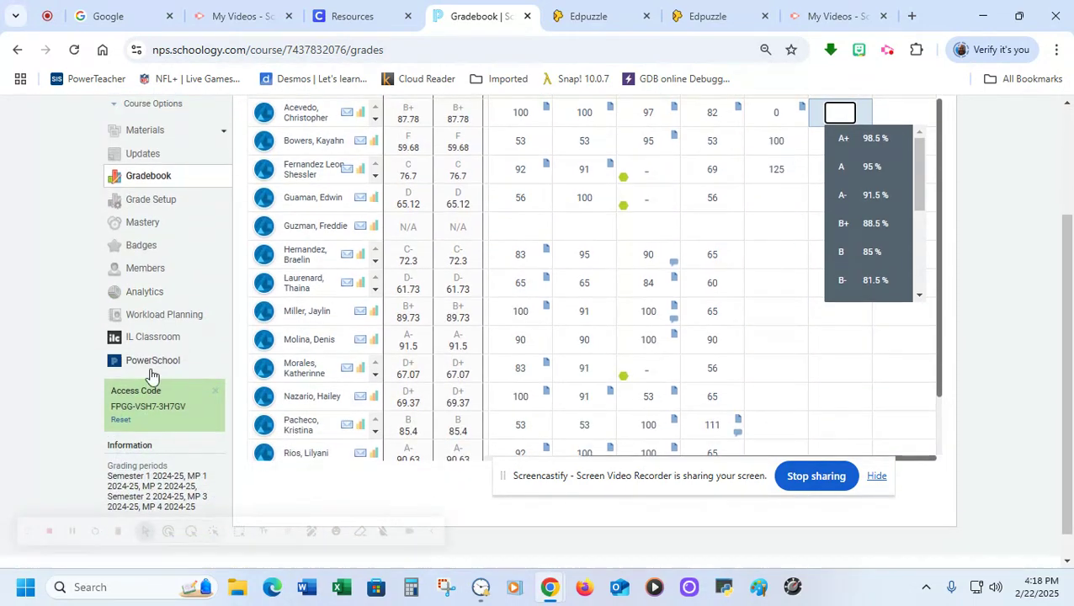
Step: Go to the PowerSchool grade sync page and start syncing Test Assignment 1's grades
click(151, 367)
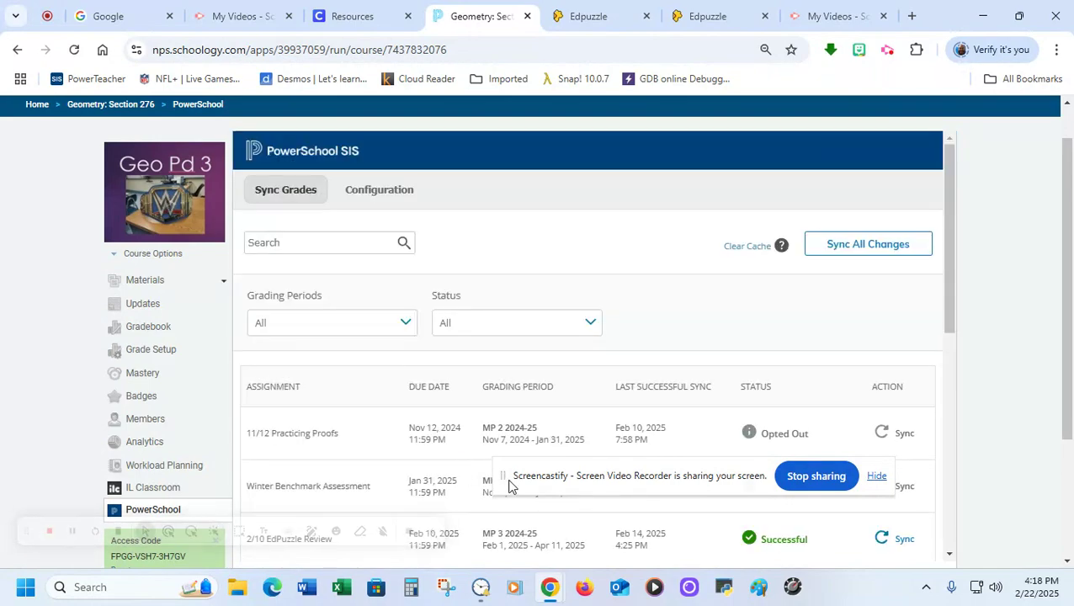
drag(505, 482, 532, 187)
scroll(535, 330, down, 2)
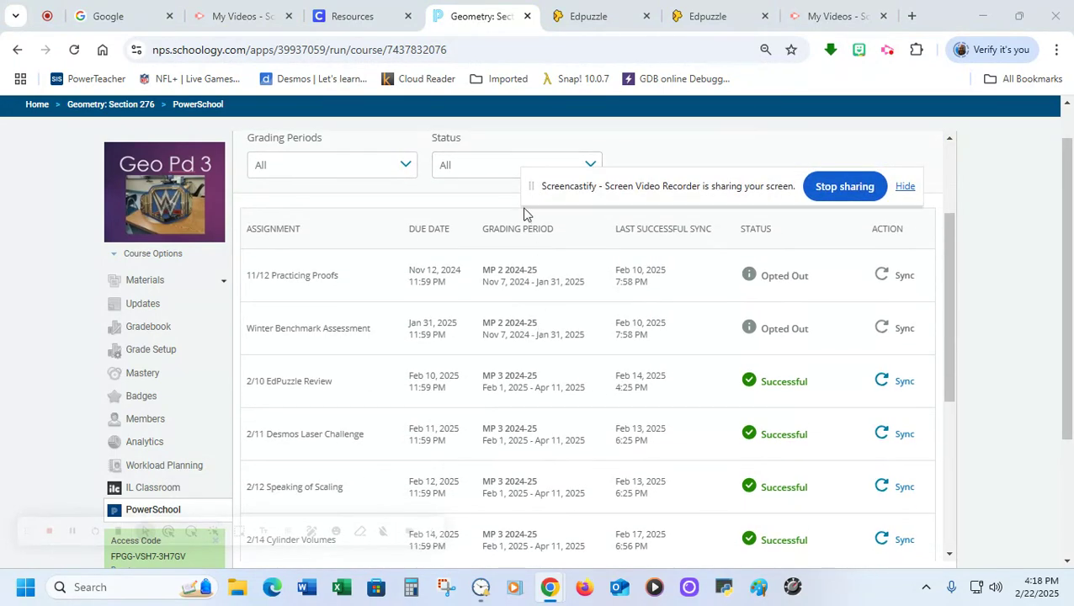
drag(532, 191, 514, 150)
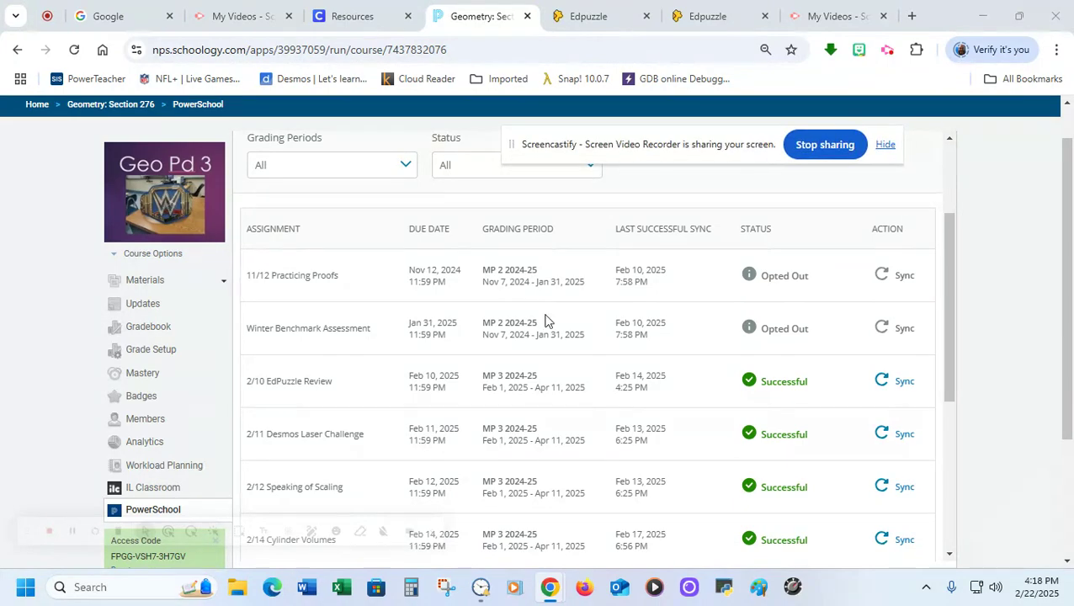
scroll(548, 391, down, 4)
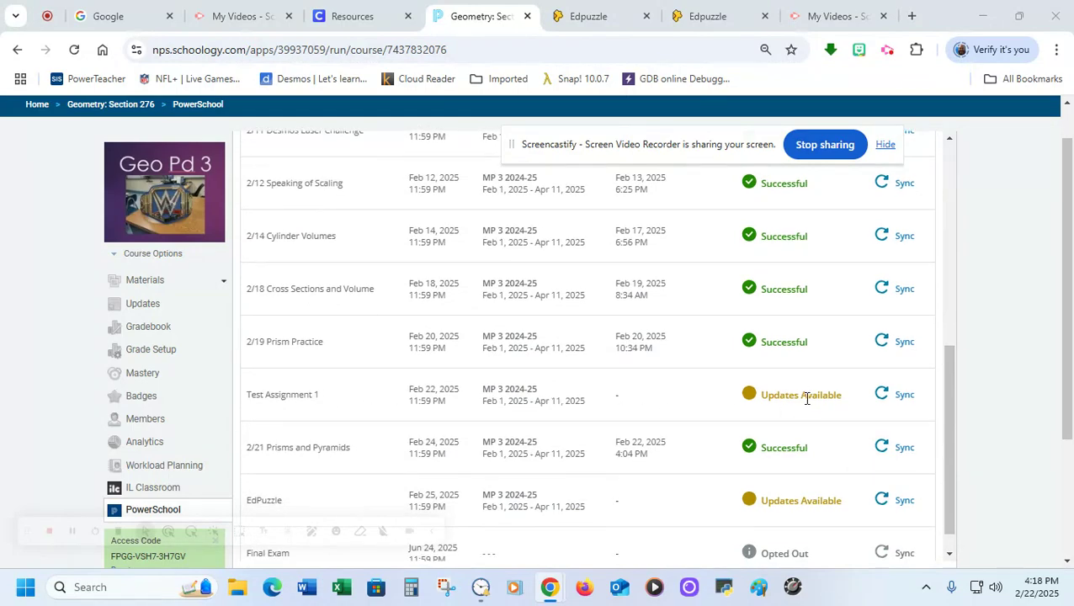
click(899, 401)
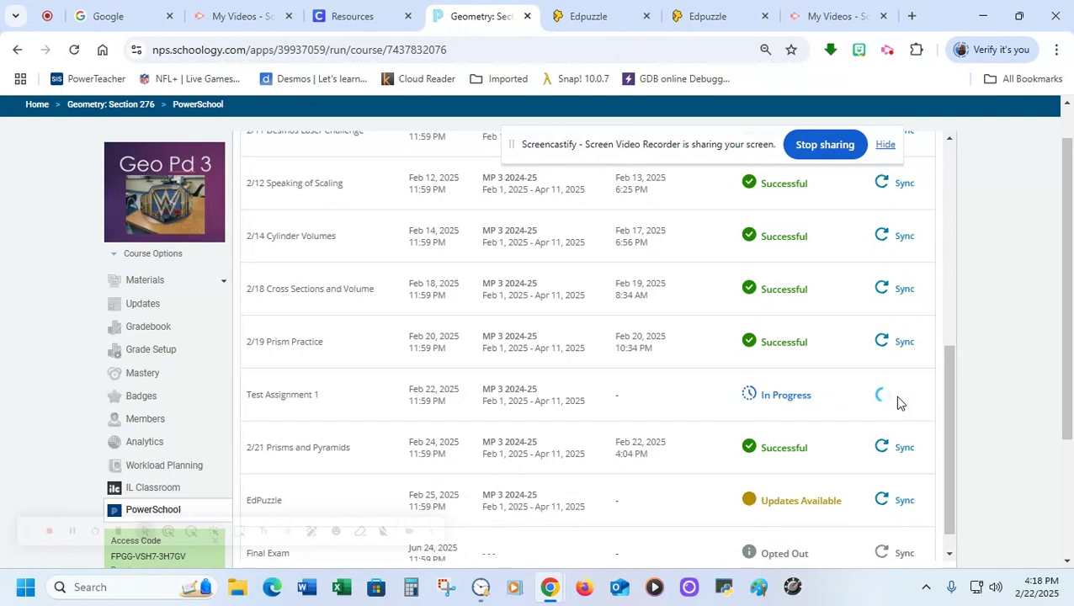
Step: Start the EdPuzzle grade sync and close one Edpuzzle tab
scroll(809, 413, down, 1)
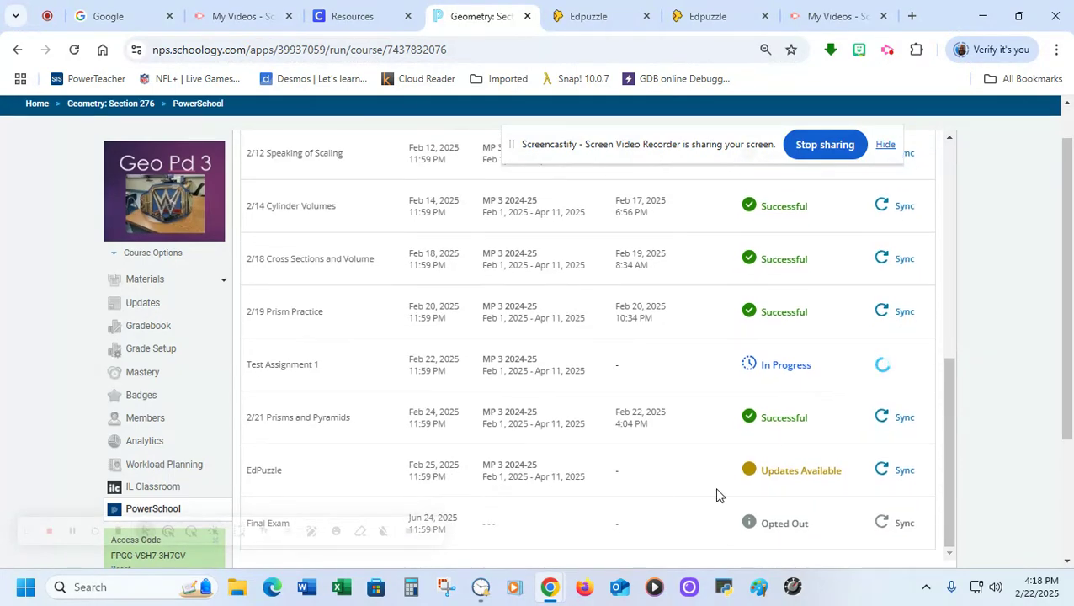
click(888, 477)
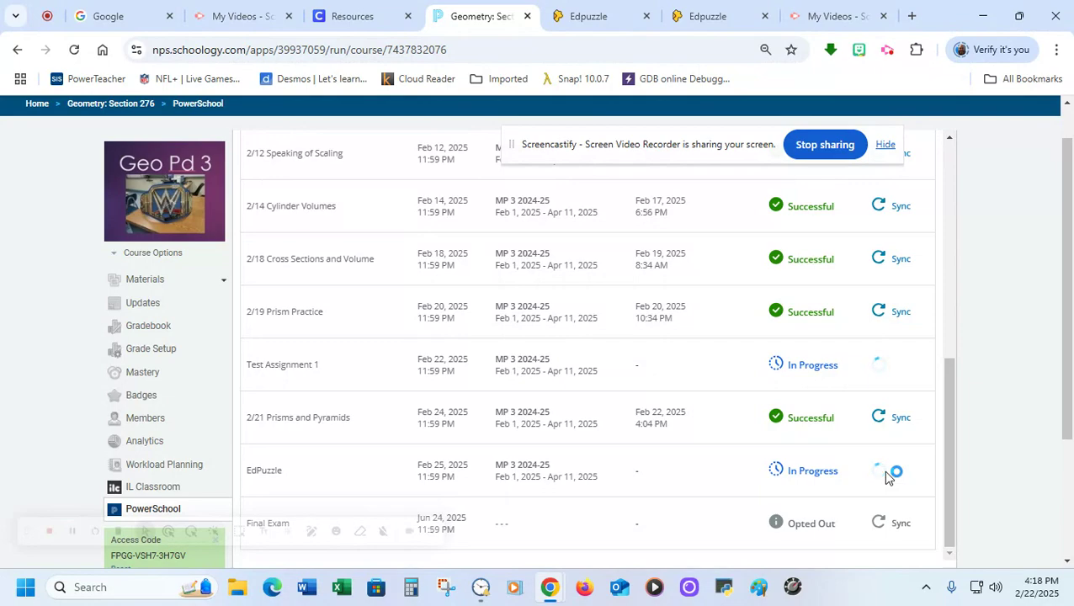
click(646, 16)
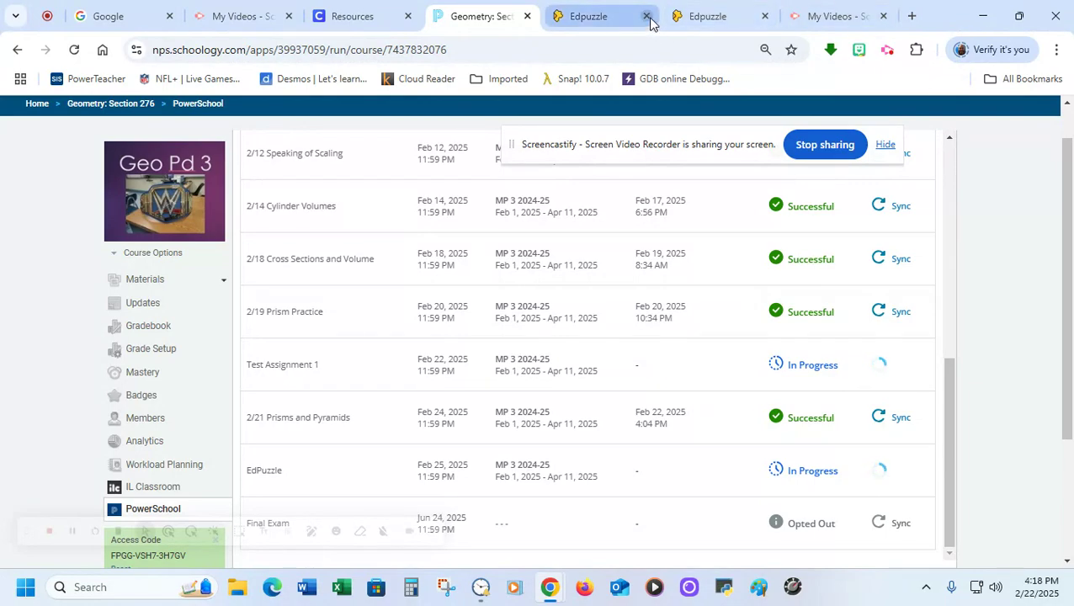
Step: Close the remaining Edpuzzle tab and load the Newark district site by entering 'nps'
click(646, 16)
click(346, 16)
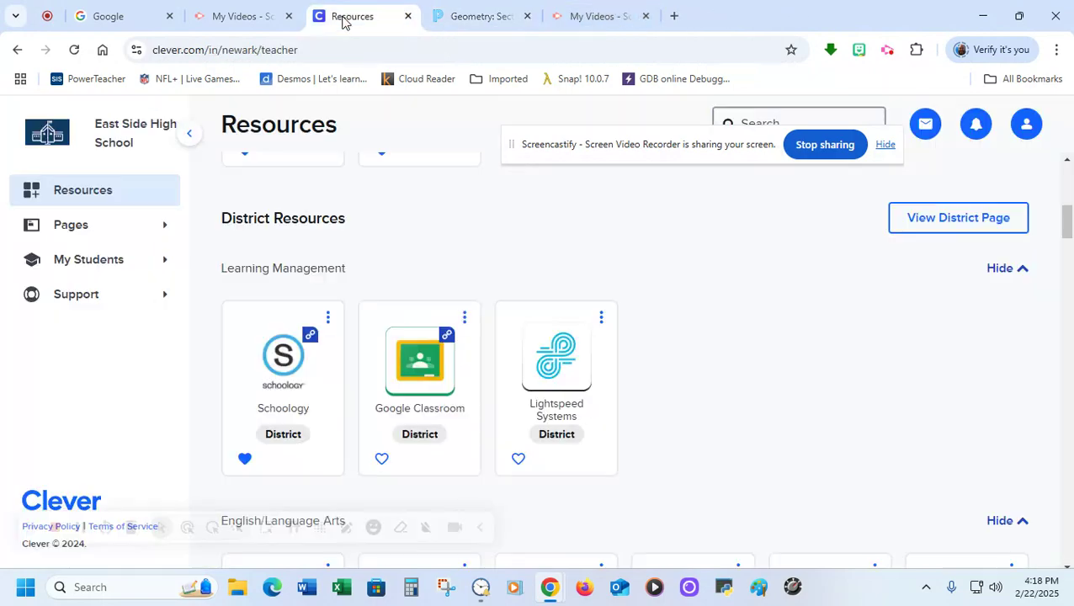
click(344, 52)
key(ctrl+a)
text(nps)
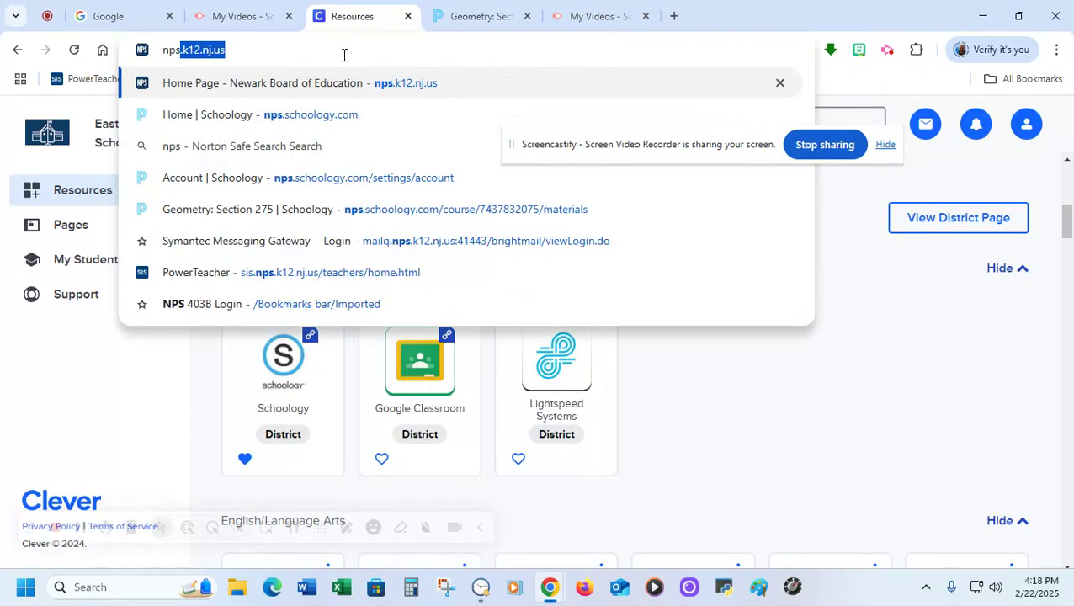
key(Return)
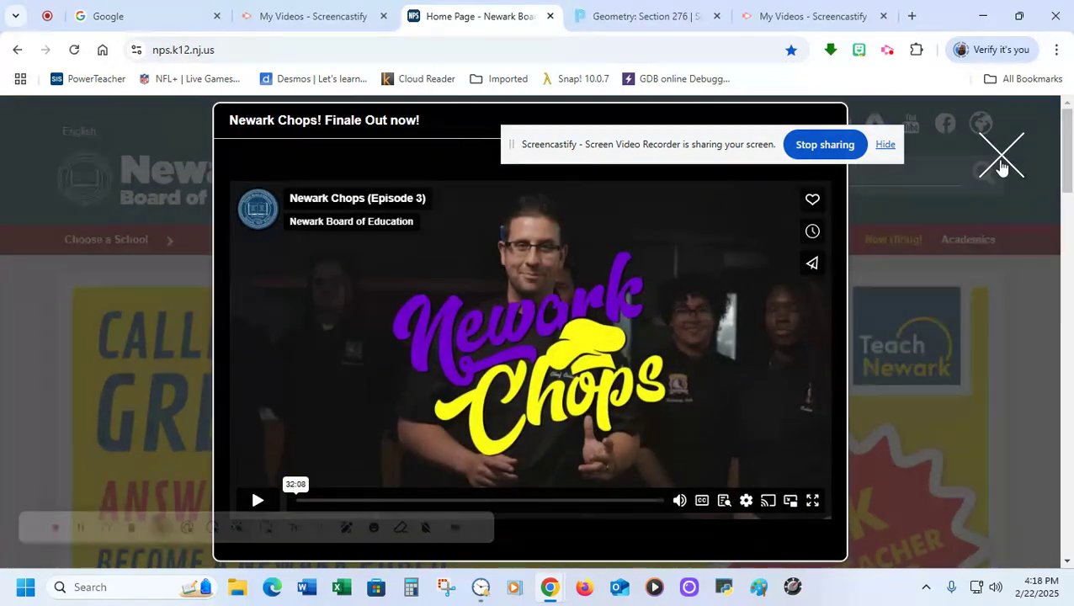
click(1002, 164)
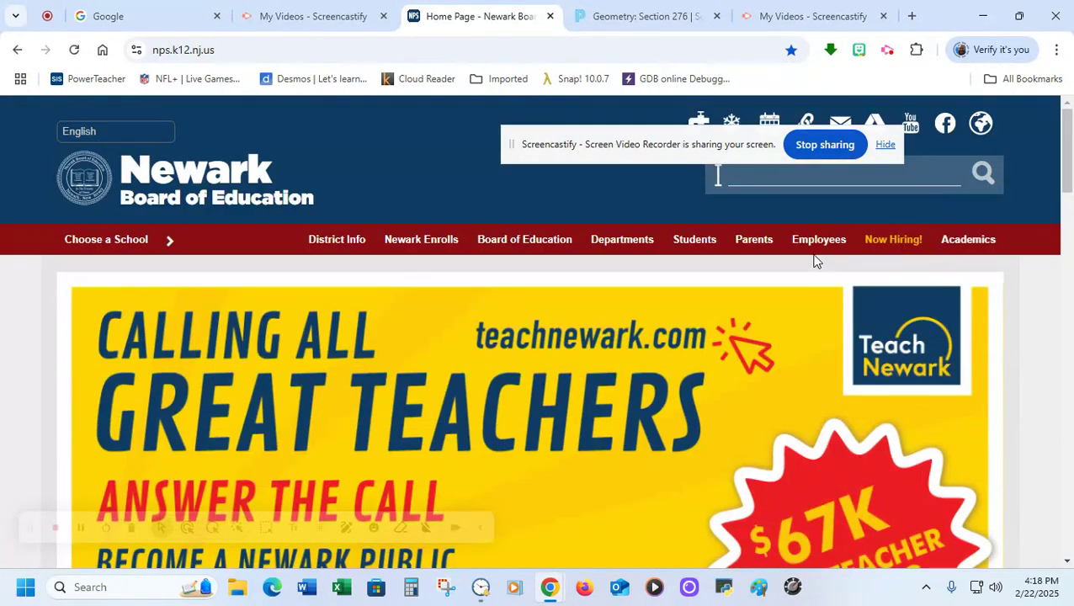
Step: Sign in to PowerTeacher with the teacher's username and password, then check Schoology's sync progress
mouse_move(817, 245)
scroll(804, 404, down, 2)
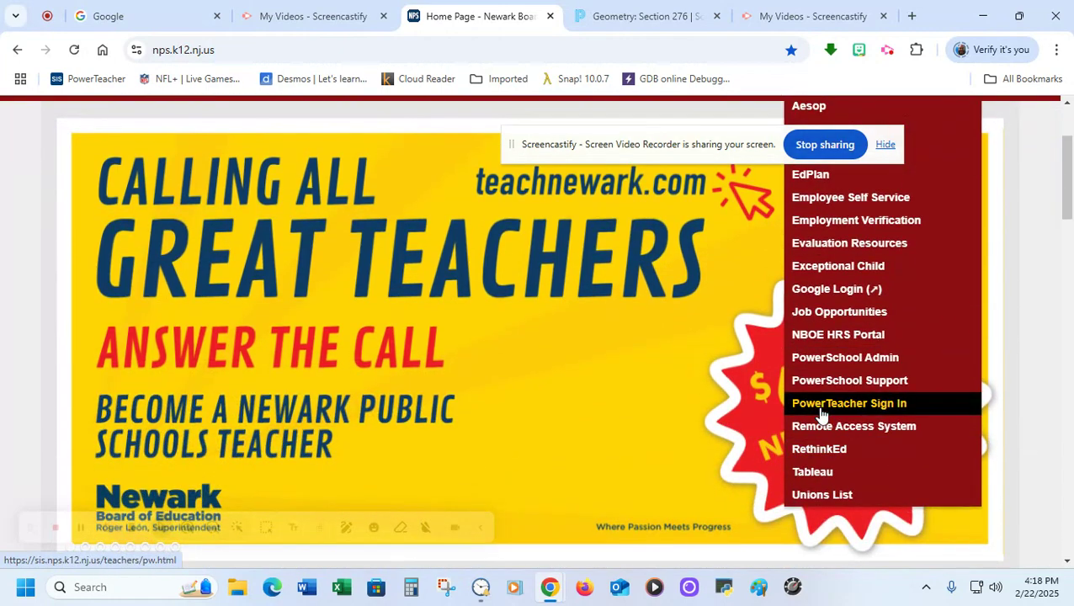
click(818, 403)
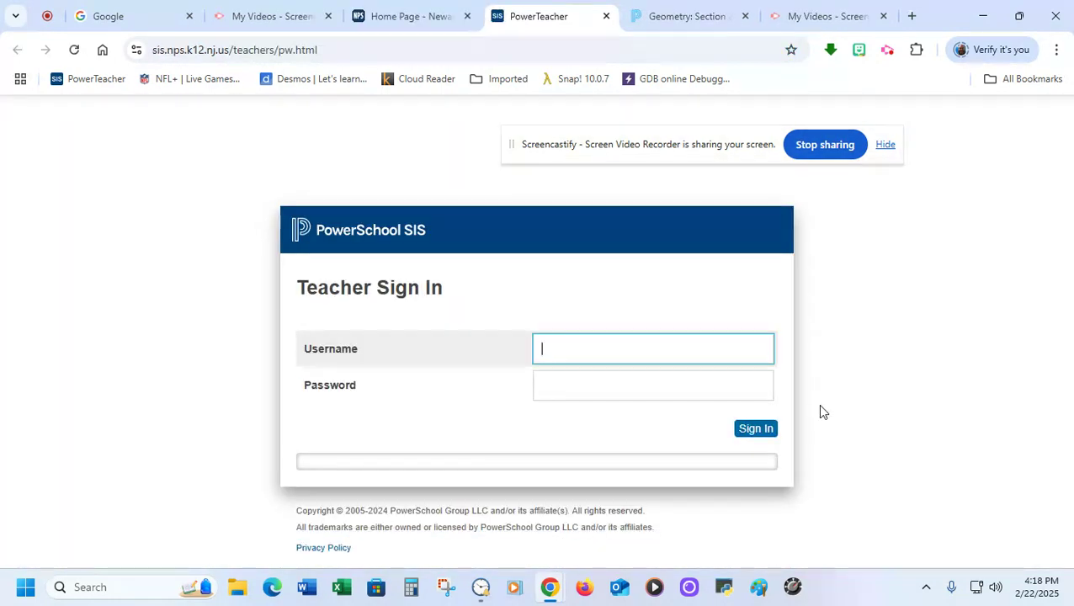
text(j1turner)
key(Tab)
text(•)
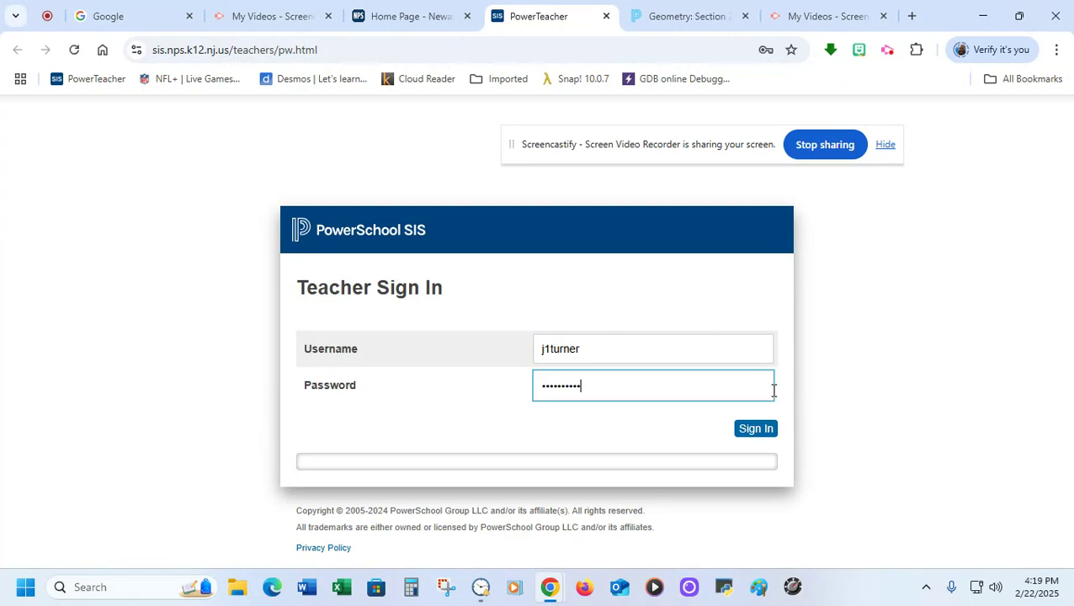
key(Return)
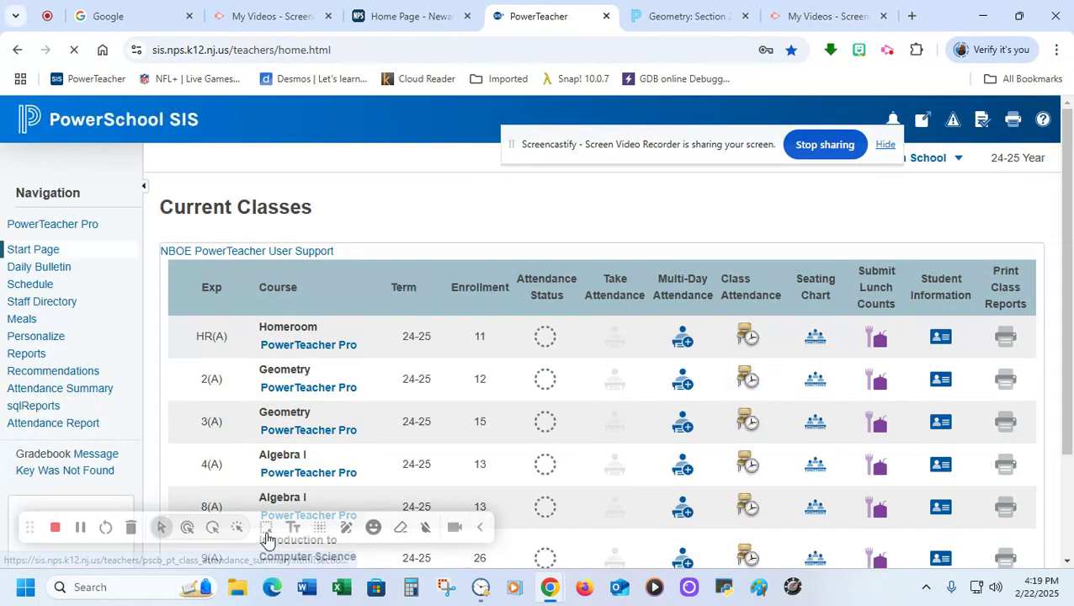
click(678, 24)
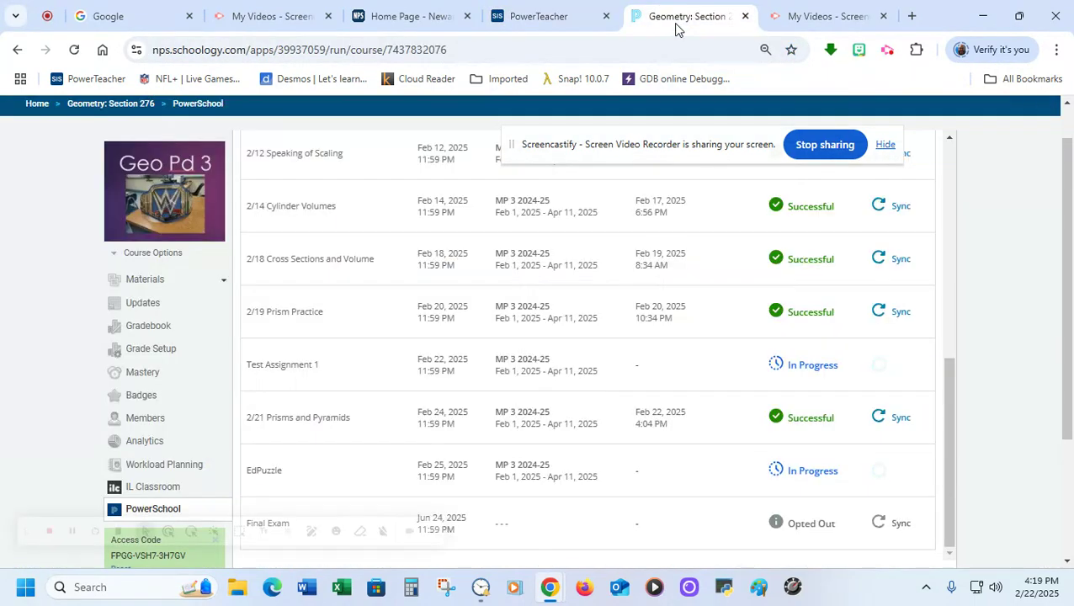
Step: Open PowerTeacher Pro's 3(A) Geometry assignment list and show Test Assignment 1 scores 53, 100, 125
click(564, 23)
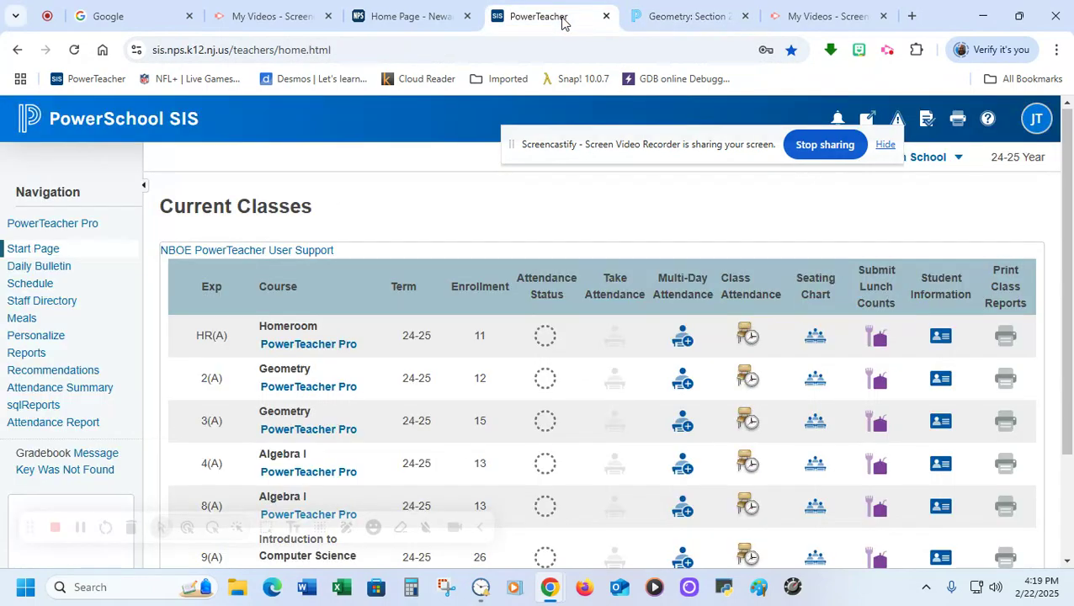
click(47, 224)
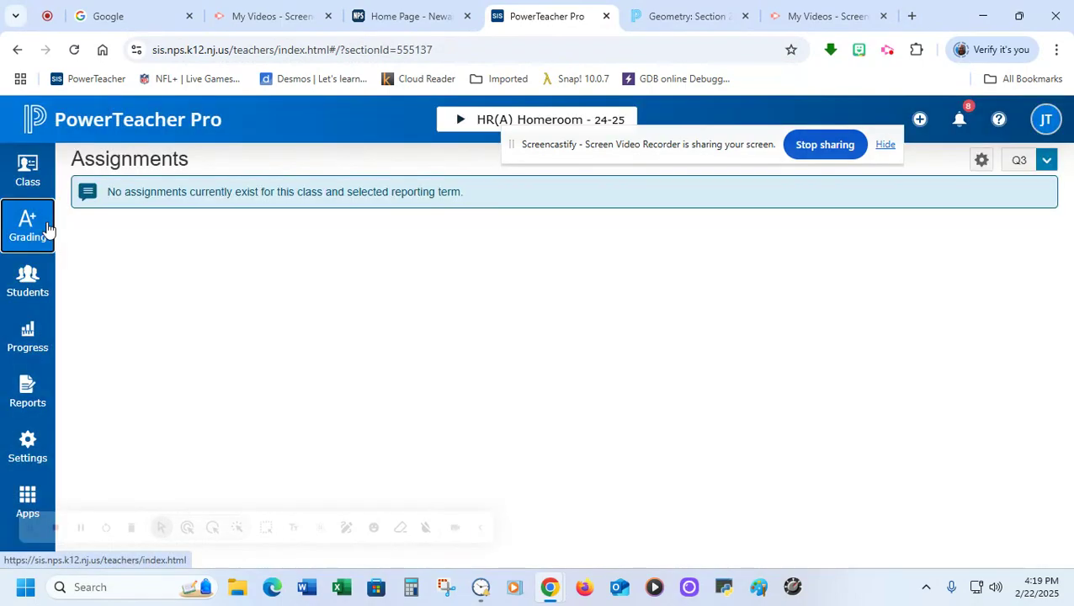
click(36, 227)
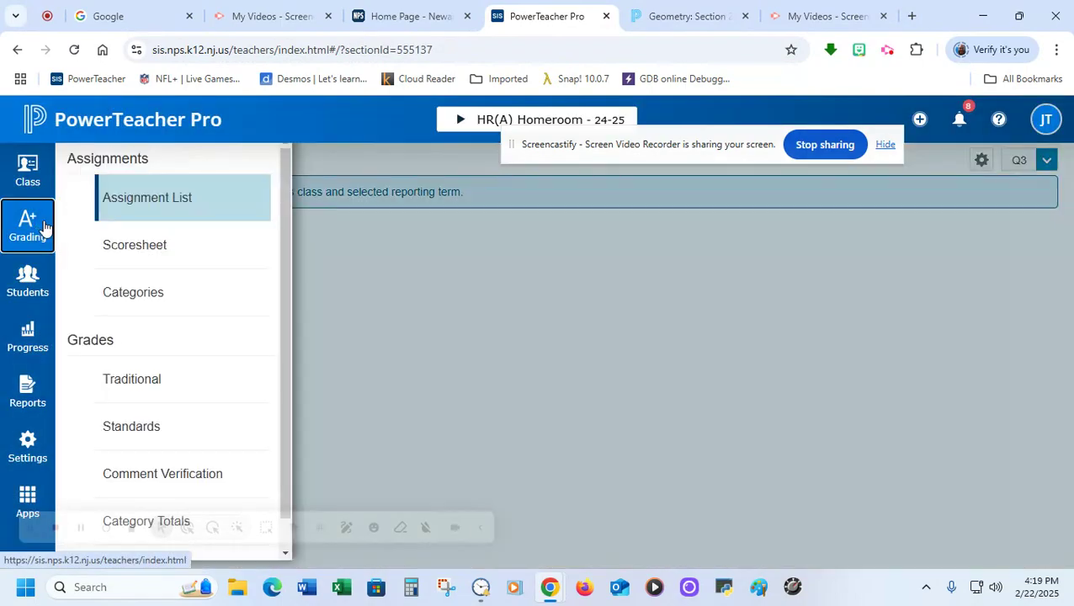
click(140, 211)
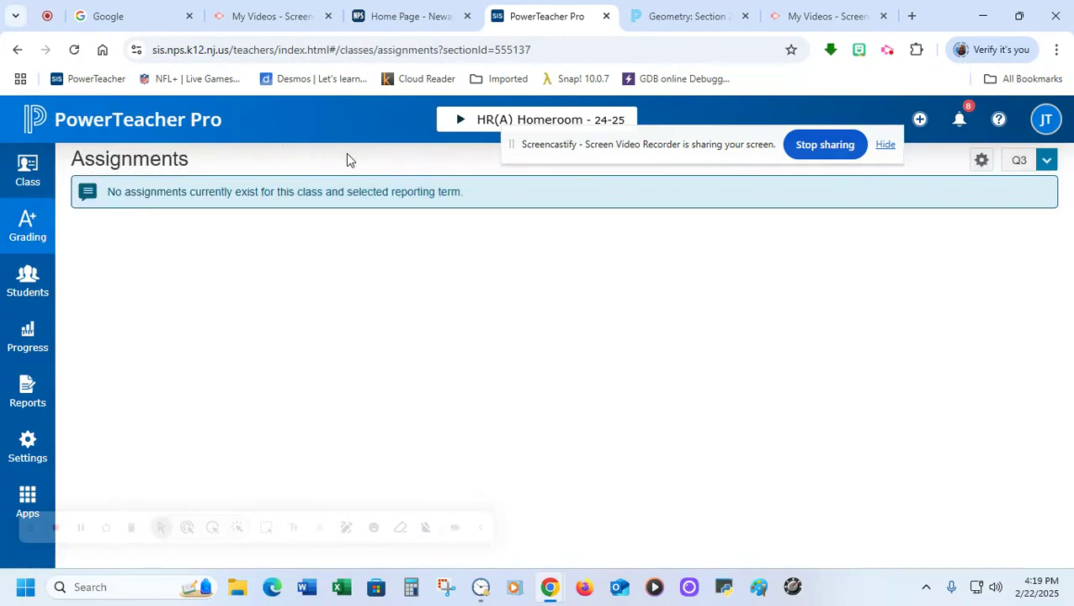
click(459, 124)
click(358, 305)
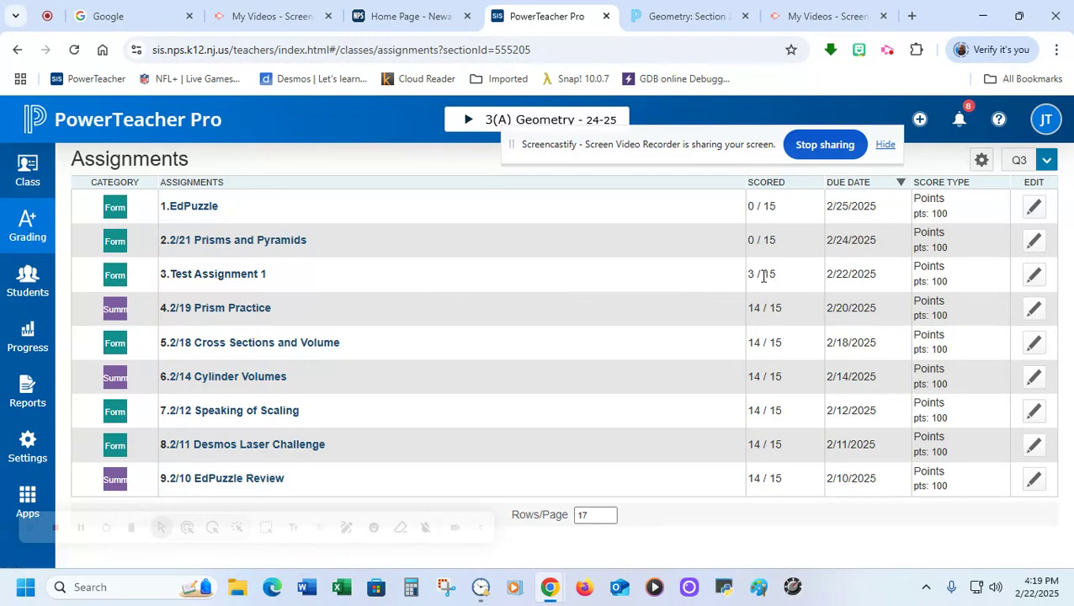
click(211, 277)
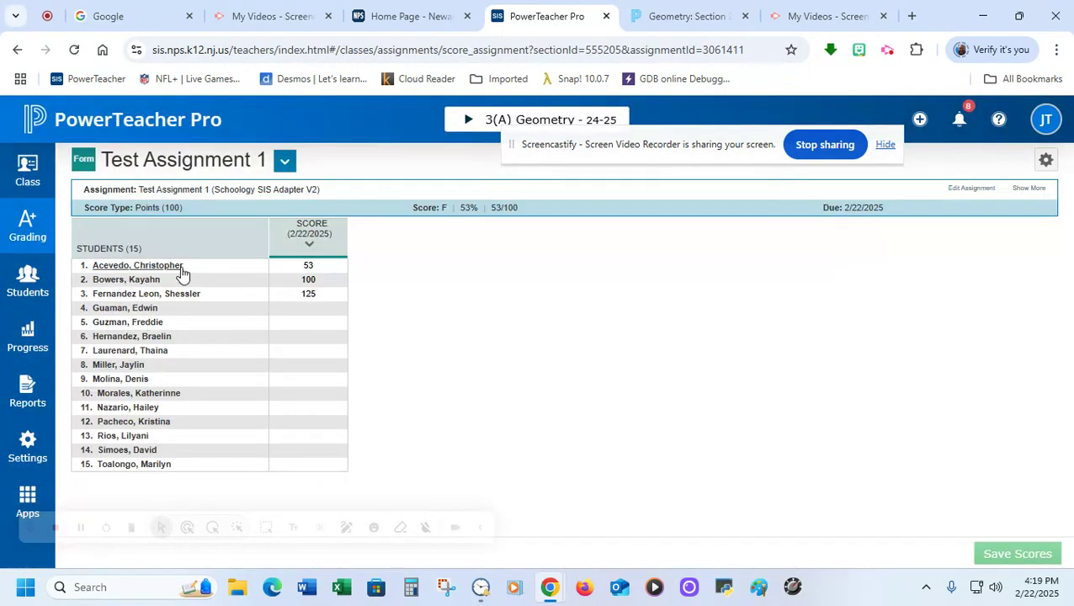
Step: Compare Test Assignment 1's scores 53, 100 and 125 against the Schoology gradebook after the successful sync
click(698, 10)
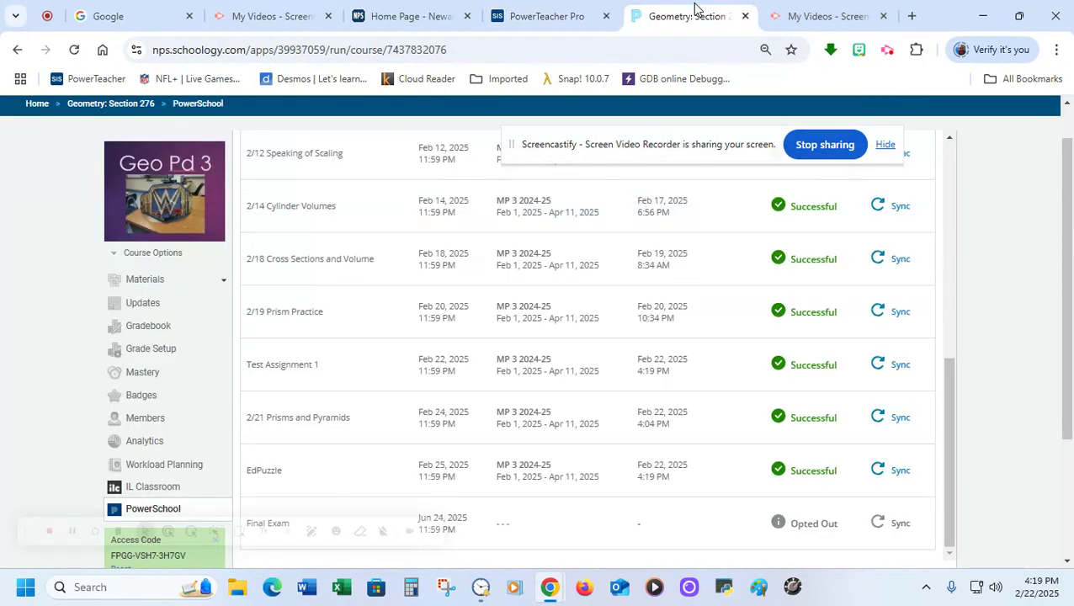
click(128, 327)
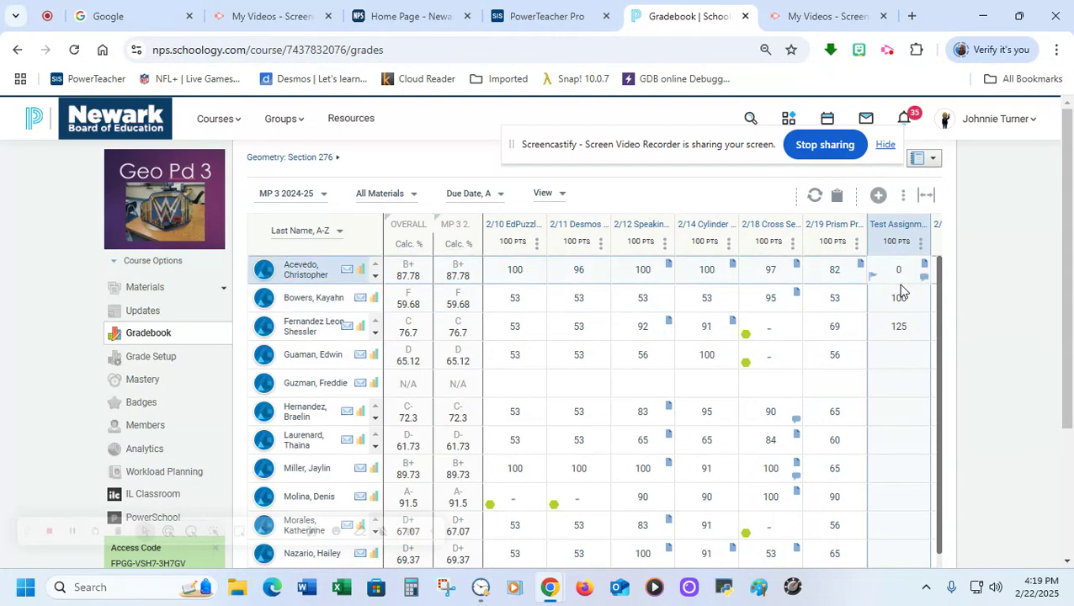
click(539, 17)
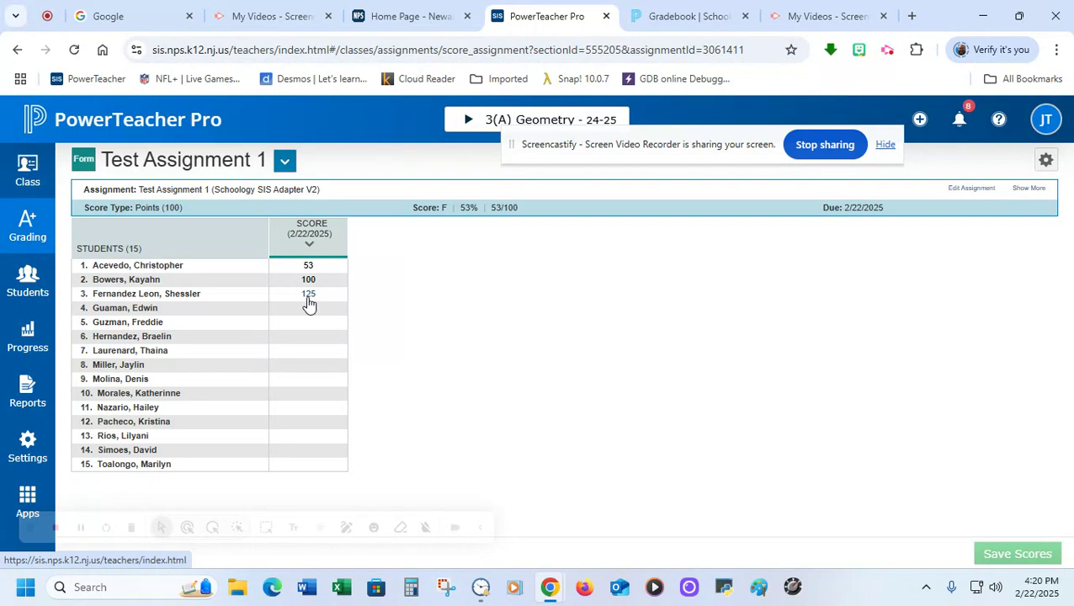
click(689, 16)
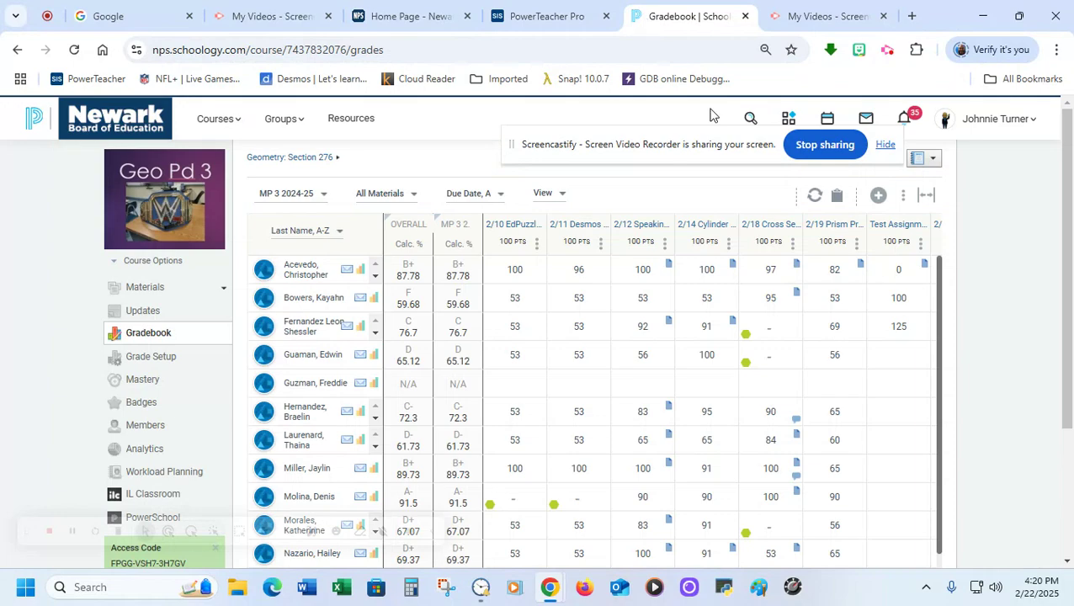
click(522, 26)
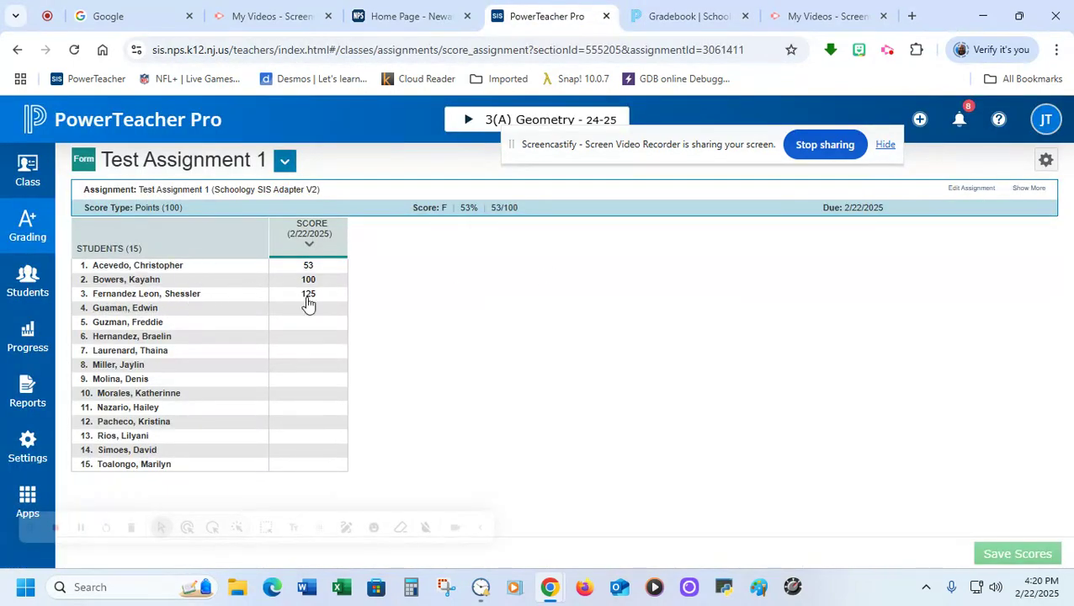
Step: Review Test Assignment 1's scoring of 100 points plus 25 extra, max 125, and save it
click(970, 190)
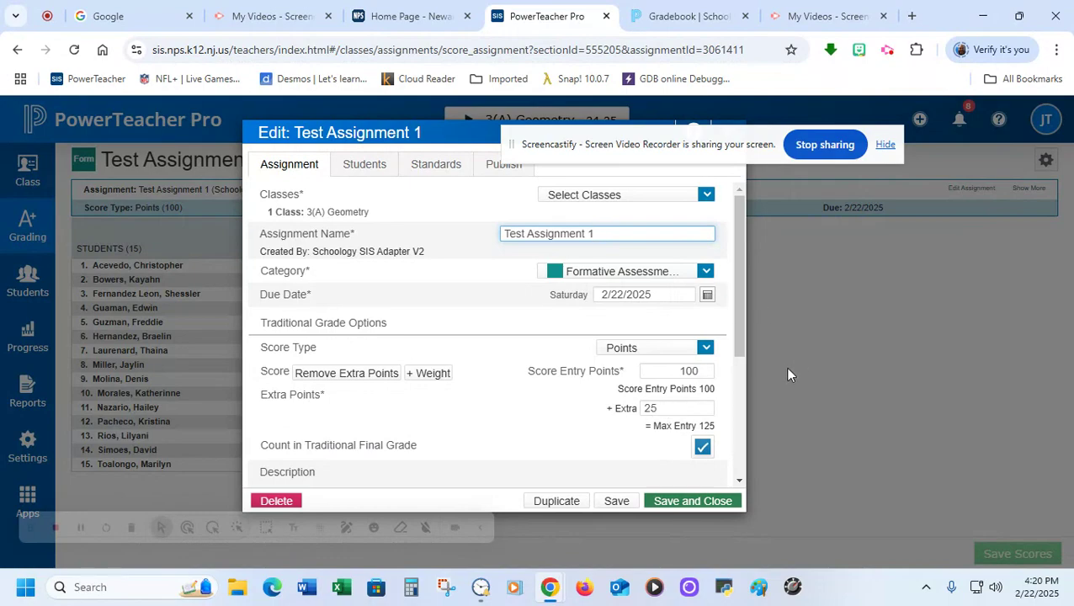
click(653, 503)
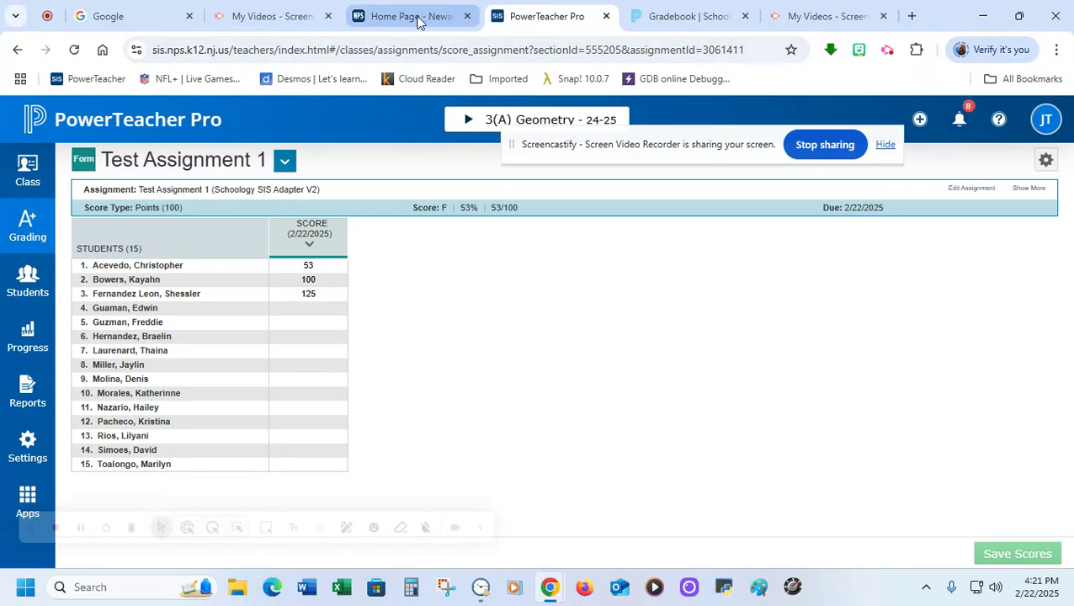
Step: Scroll through the Schoology gradebook's Test Assignment 1 scores, then switch to Screencastify My Videos
click(655, 17)
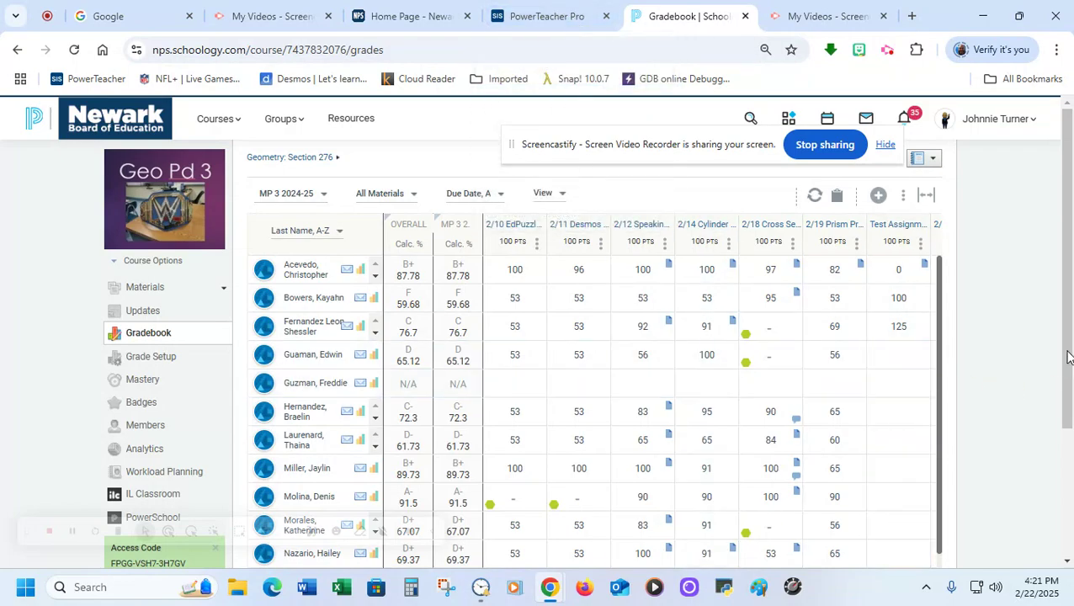
mouse_move(1068, 357)
mouse_down()
mouse_move(1066, 394)
mouse_move(1073, 341)
mouse_up()
drag(511, 150, 375, 153)
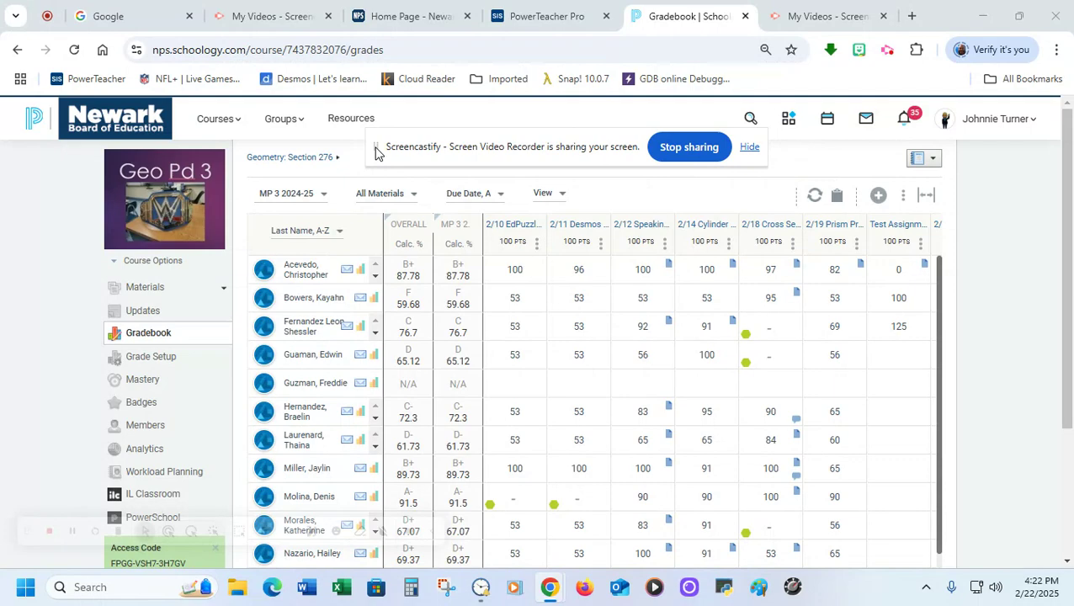
click(261, 18)
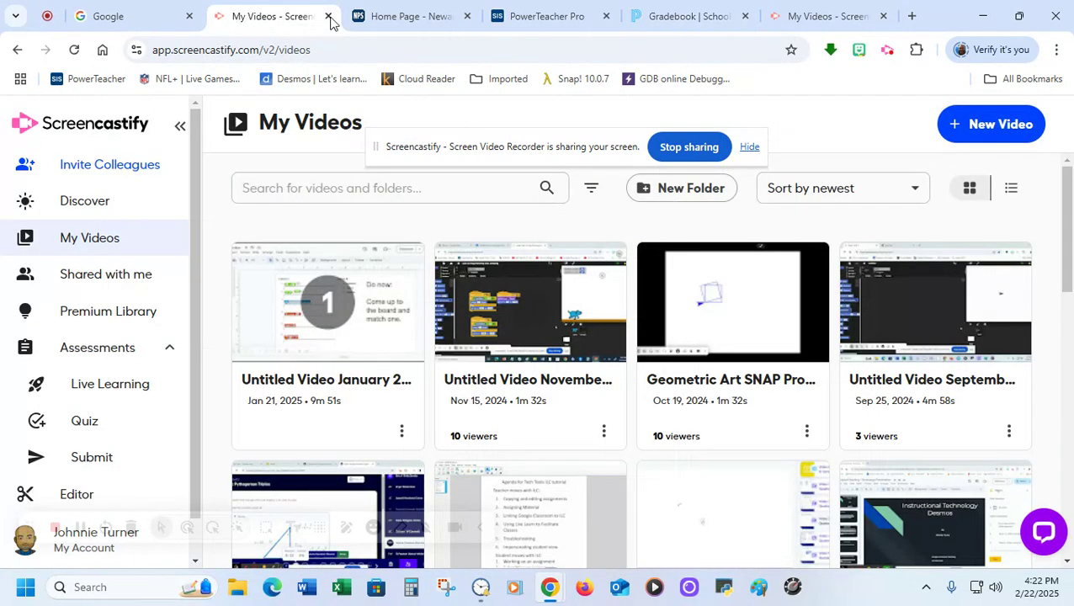
click(829, 16)
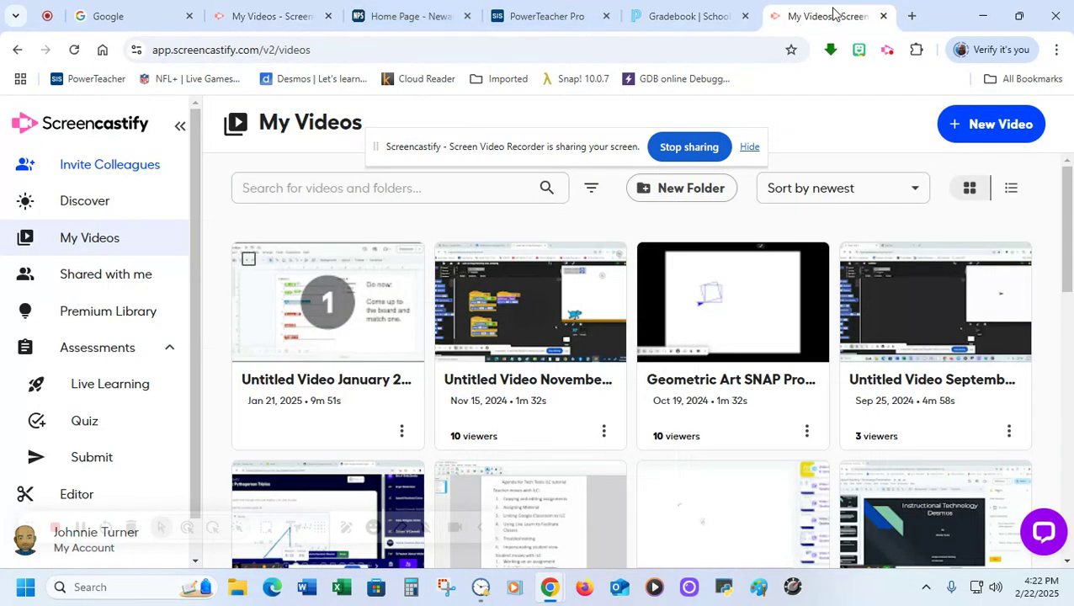